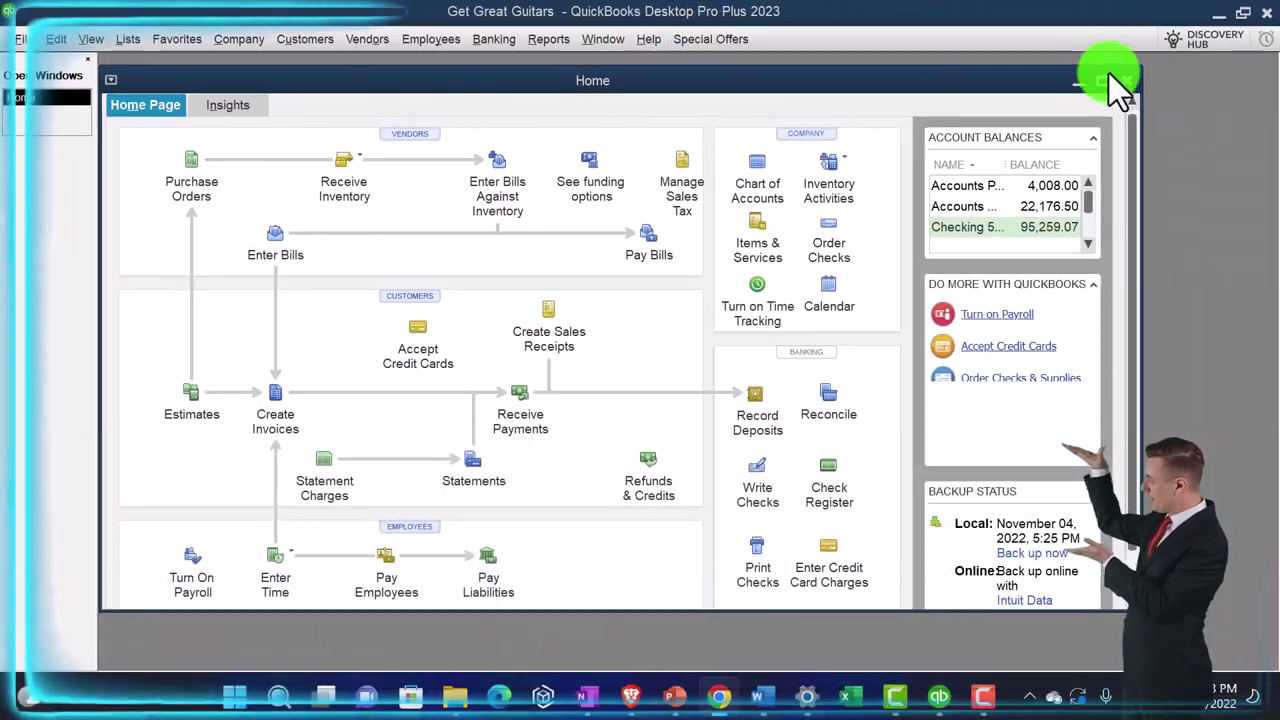
# Maximize the Home page window and keep the icon bar hidden.
pyautogui.click(1144, 88)
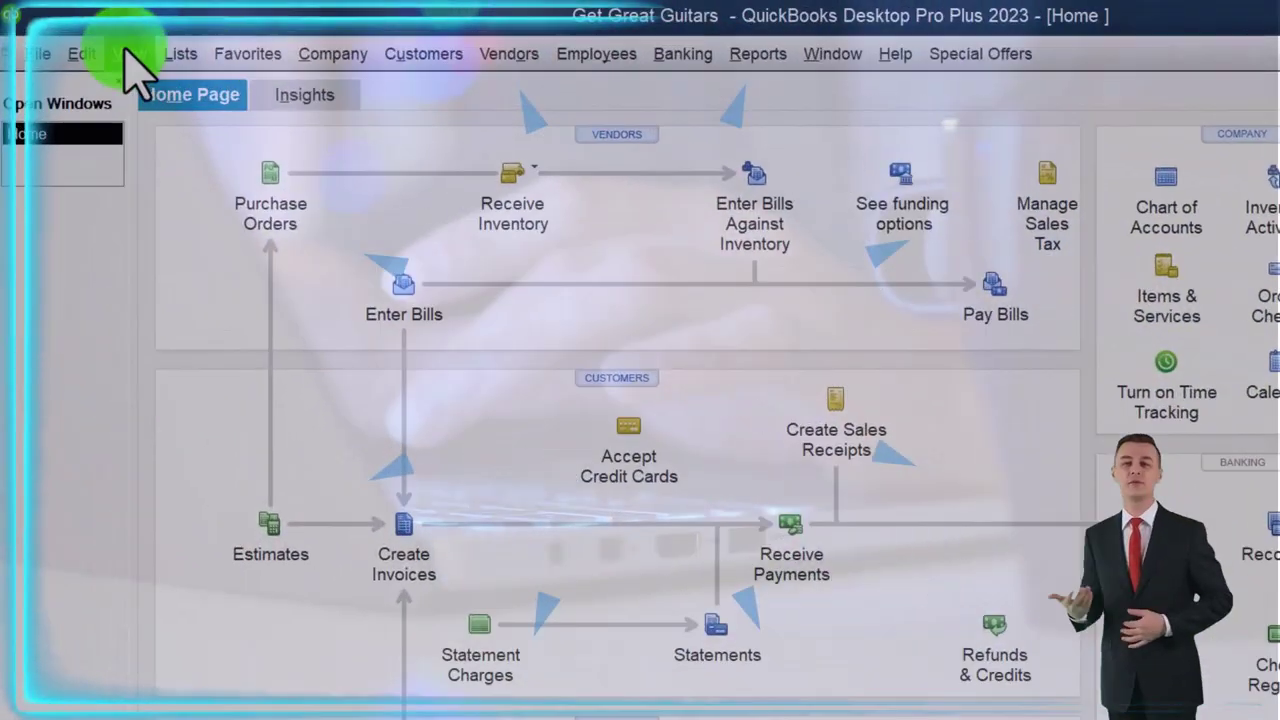
pyautogui.click(95, 39)
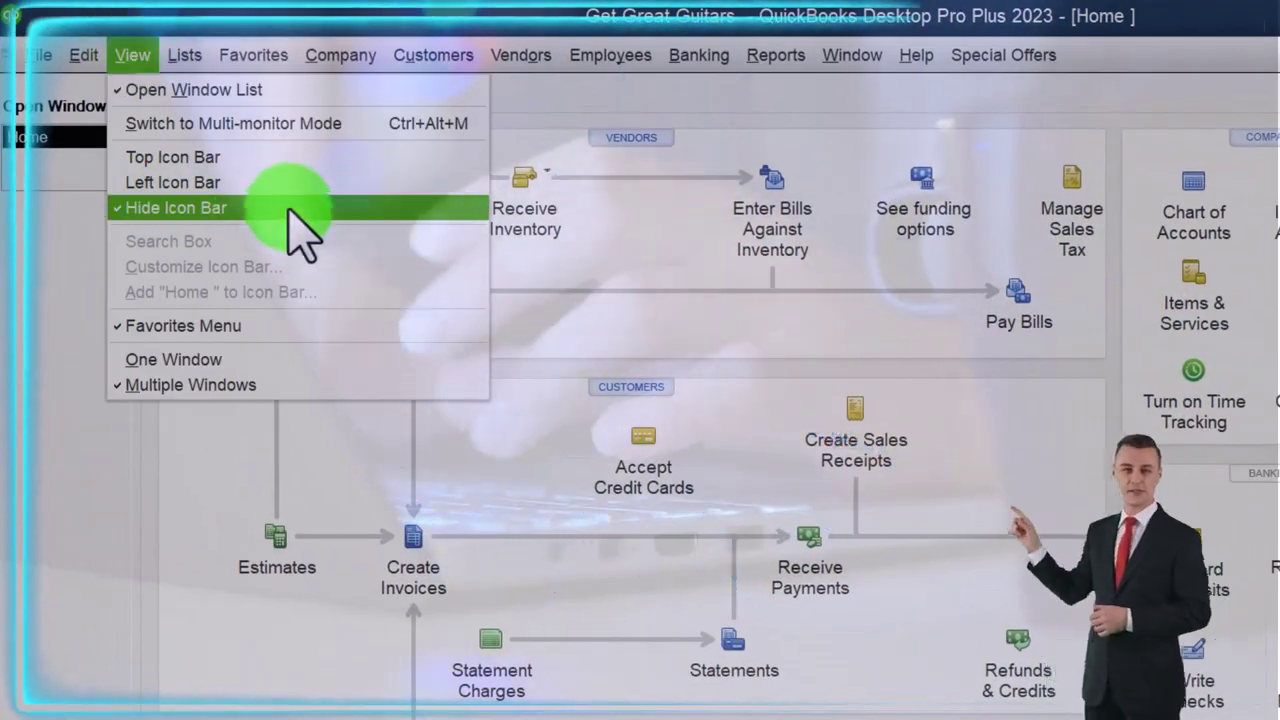
pyautogui.click(9, 250)
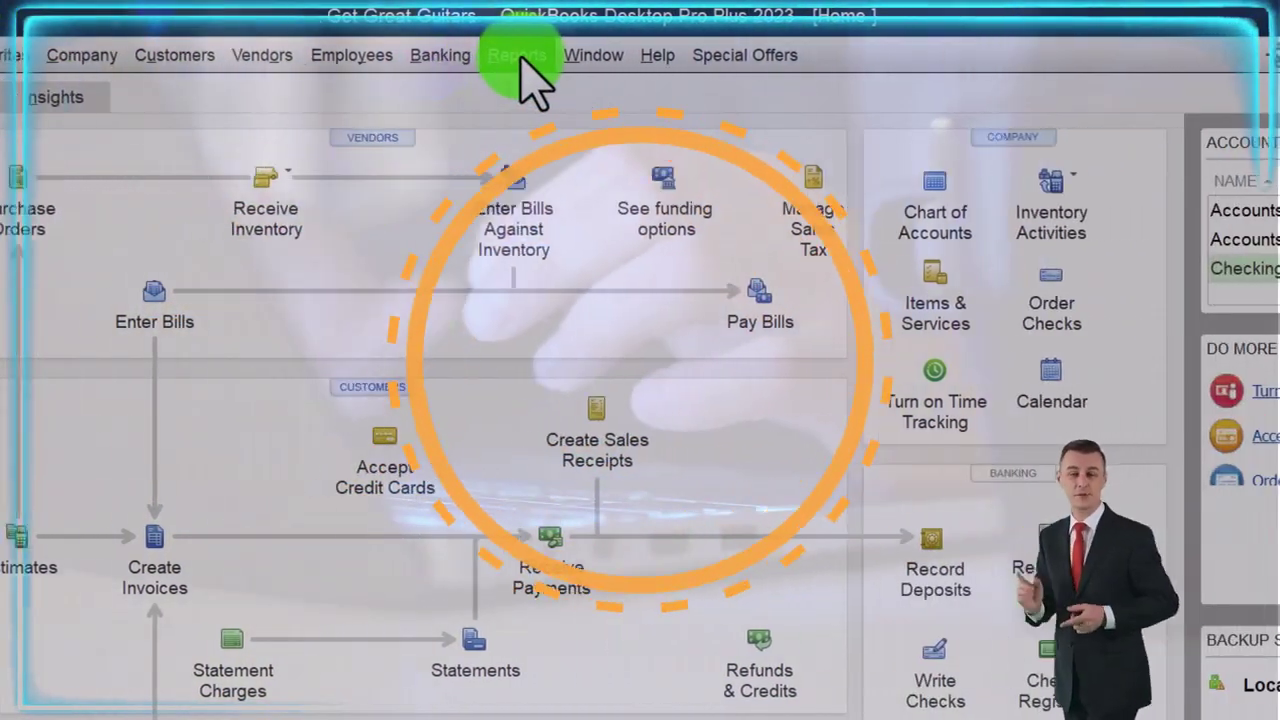
# Run the Profit & Loss Standard report for the period 01/01/2023 to 02/28/2023.
pyautogui.click(777, 55)
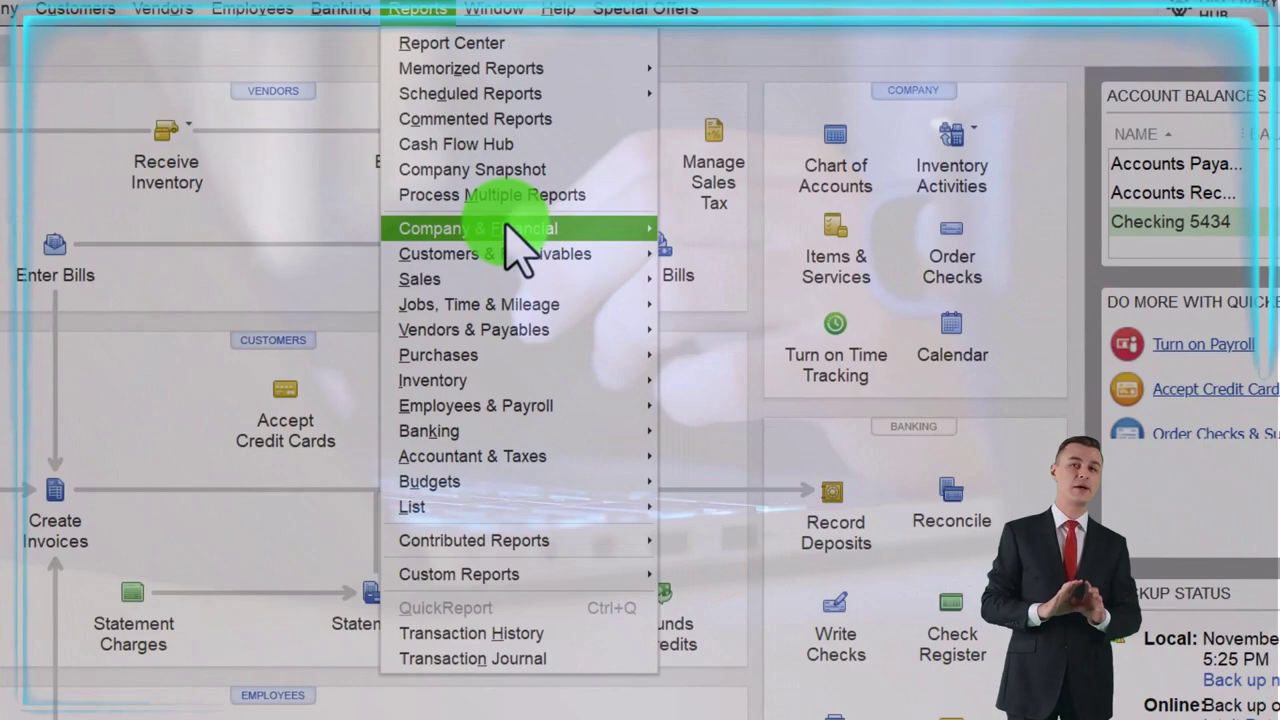
pyautogui.moveTo(615, 275)
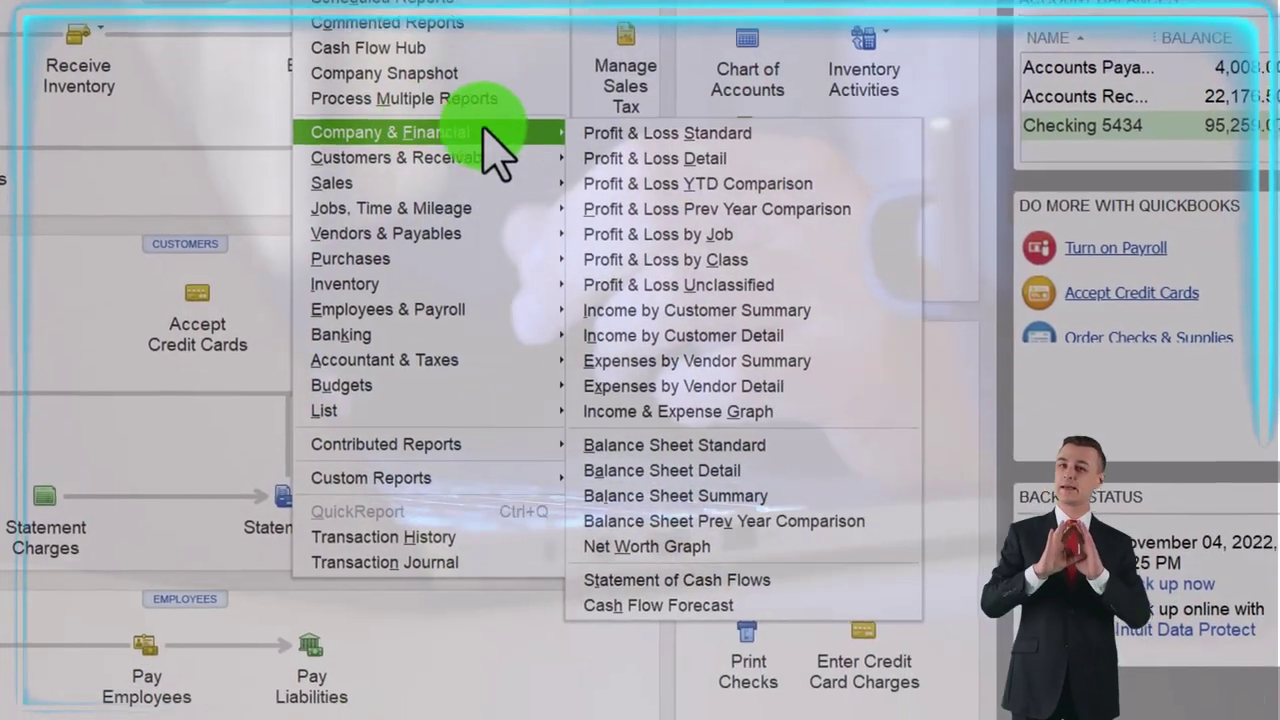
pyautogui.click(766, 130)
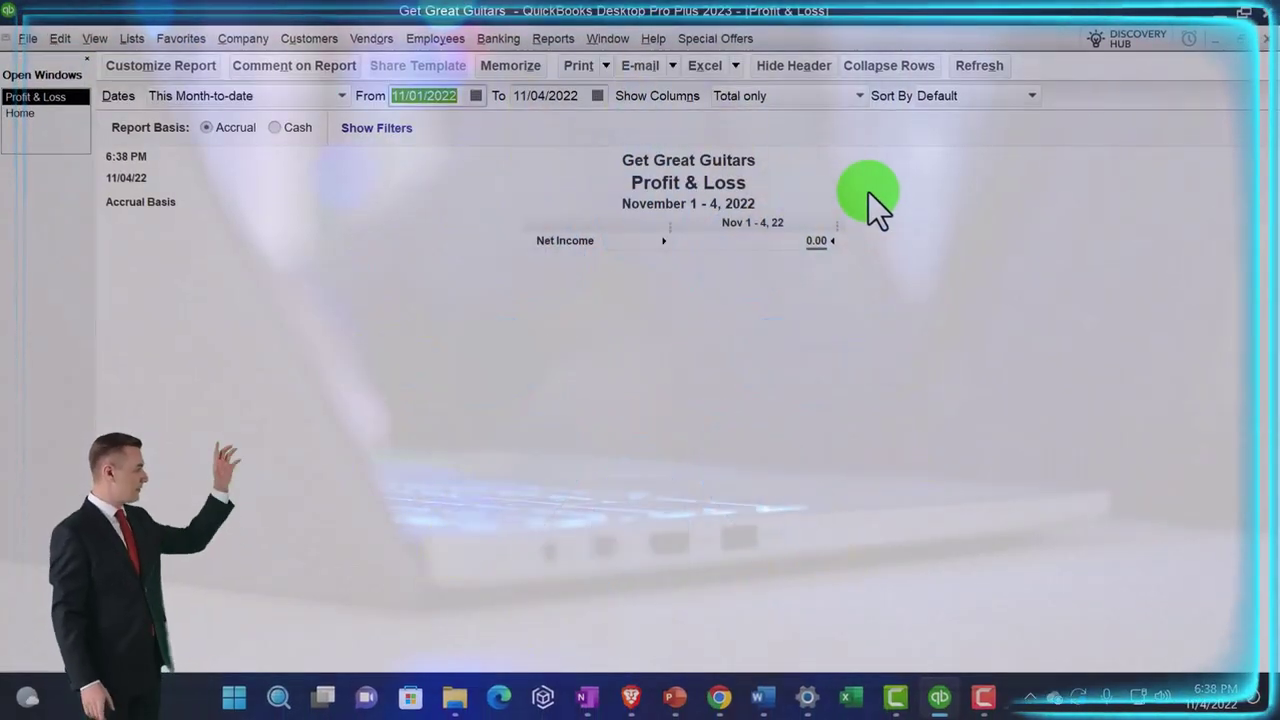
pyautogui.write('01/01/2023')
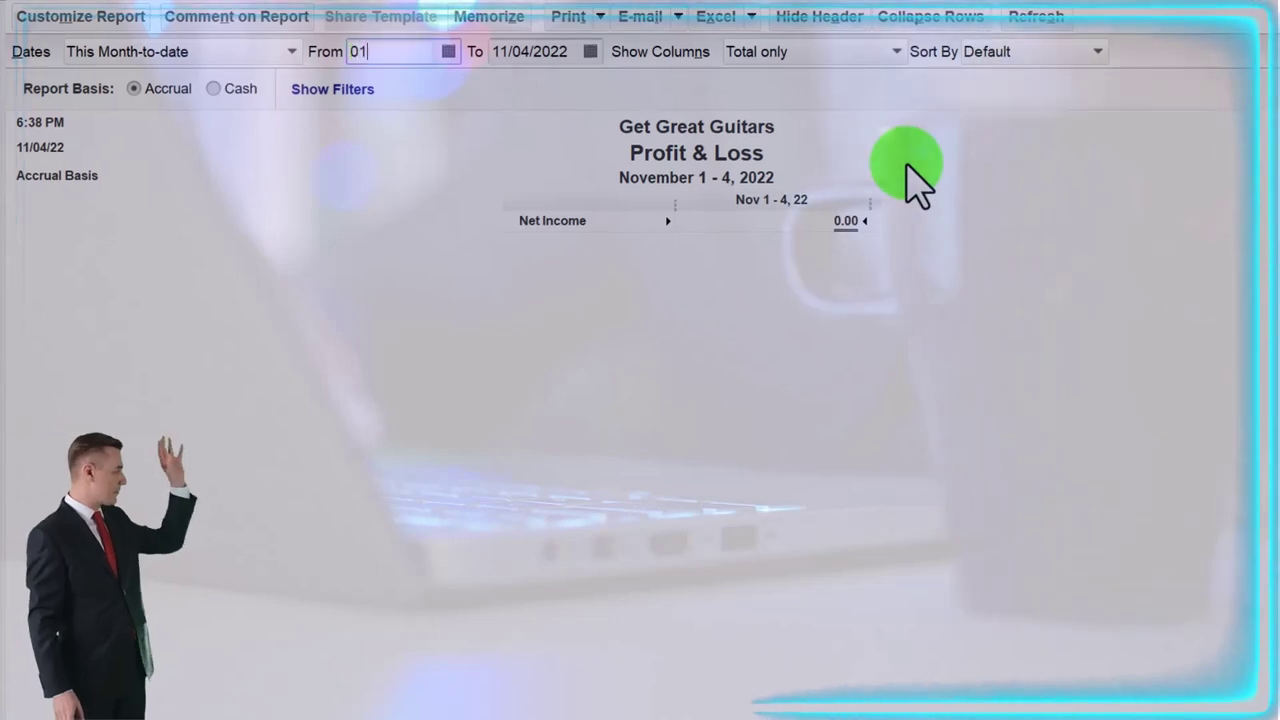
pyautogui.press('Tab')
pyautogui.write('02/28/2023')
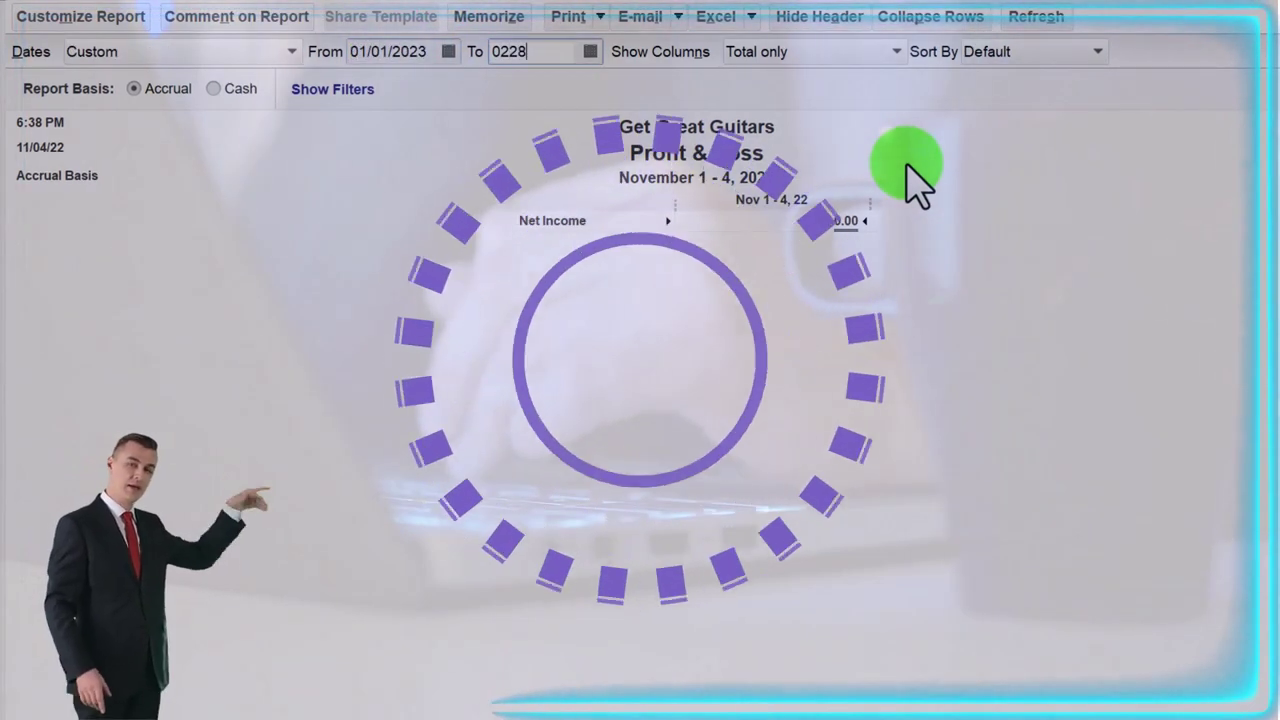
pyautogui.press('Tab')
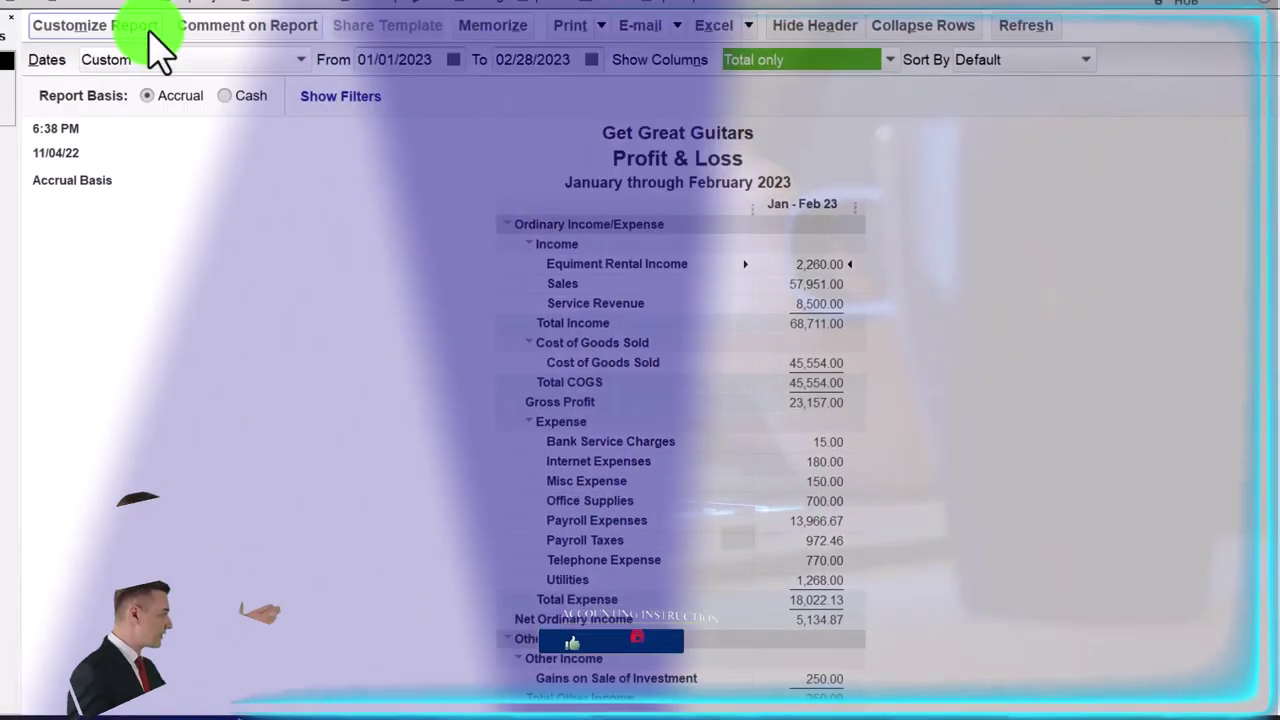
# Set the Profit & Loss report's column label font size to 14 and apply the change to all related fonts.
pyautogui.click(135, 18)
pyautogui.click(377, 48)
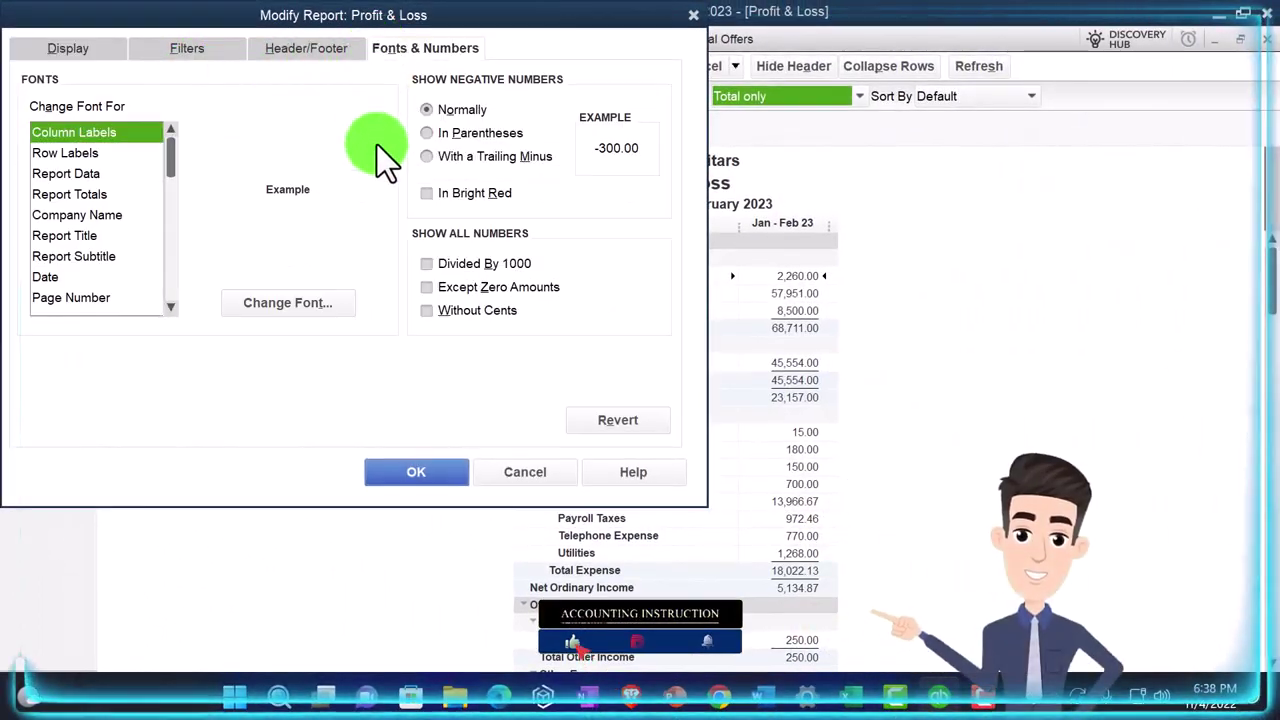
pyautogui.click(333, 303)
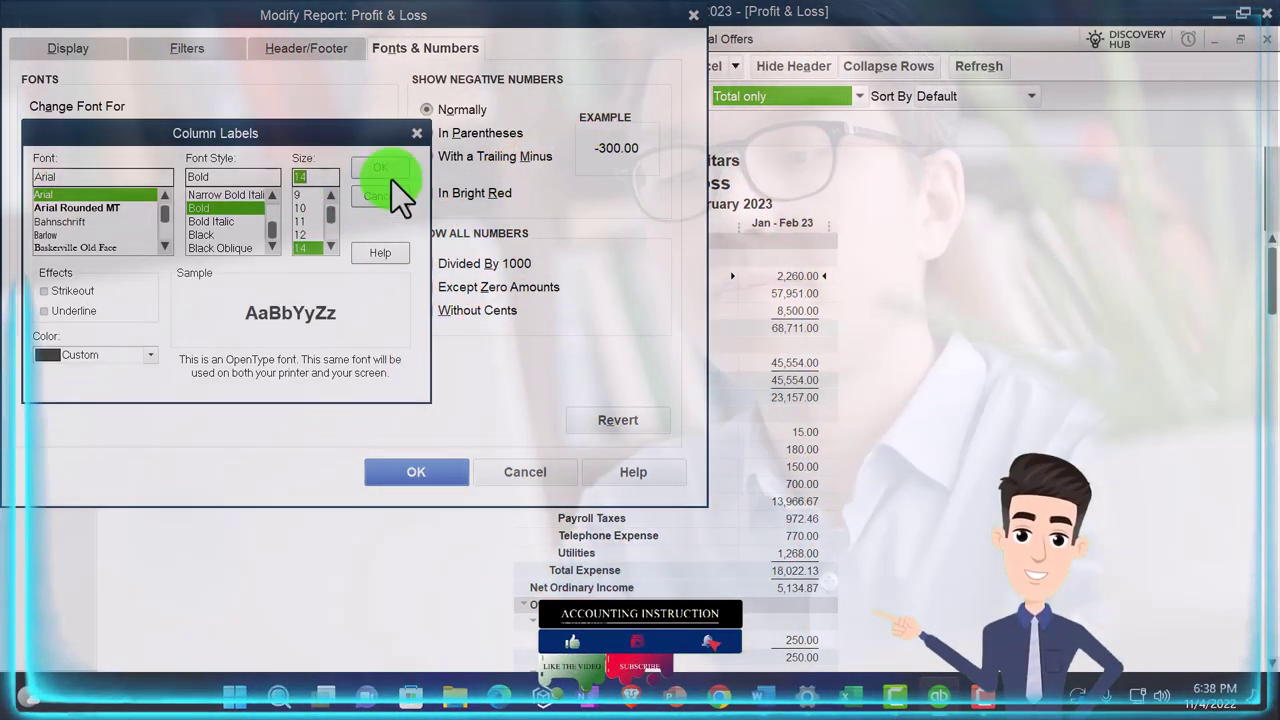
pyautogui.click(391, 172)
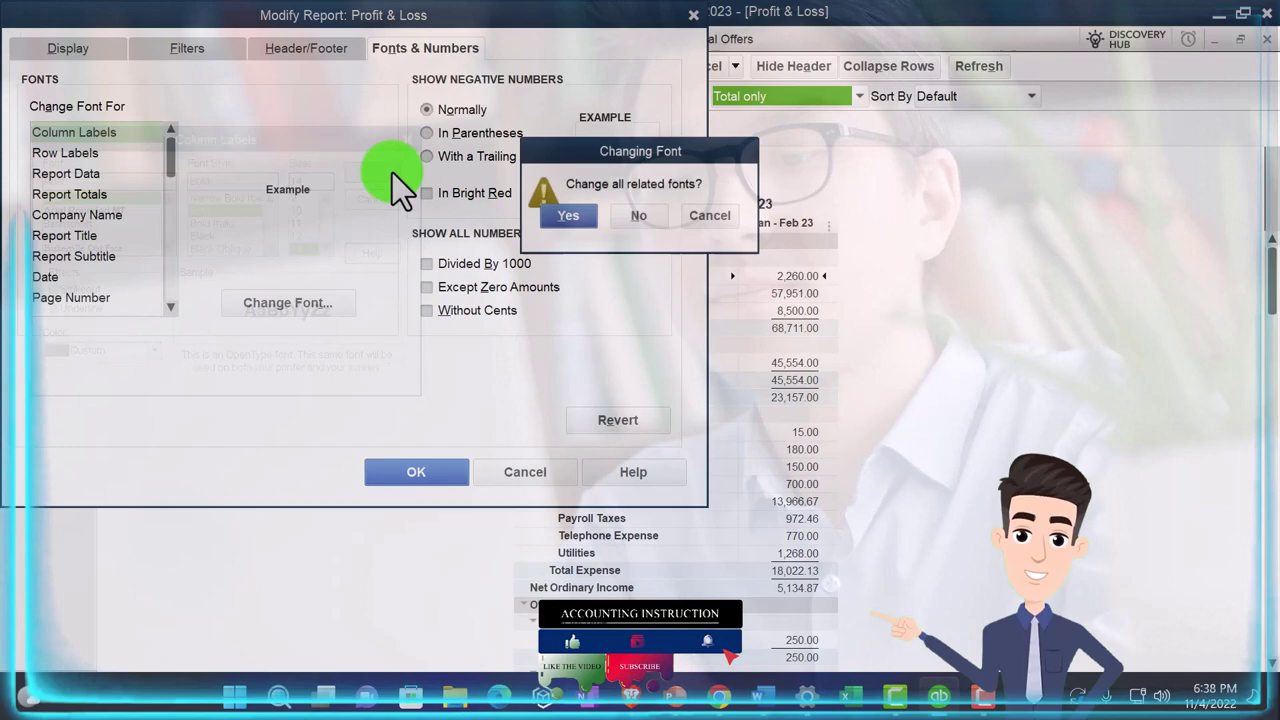
pyautogui.click(565, 218)
pyautogui.click(434, 478)
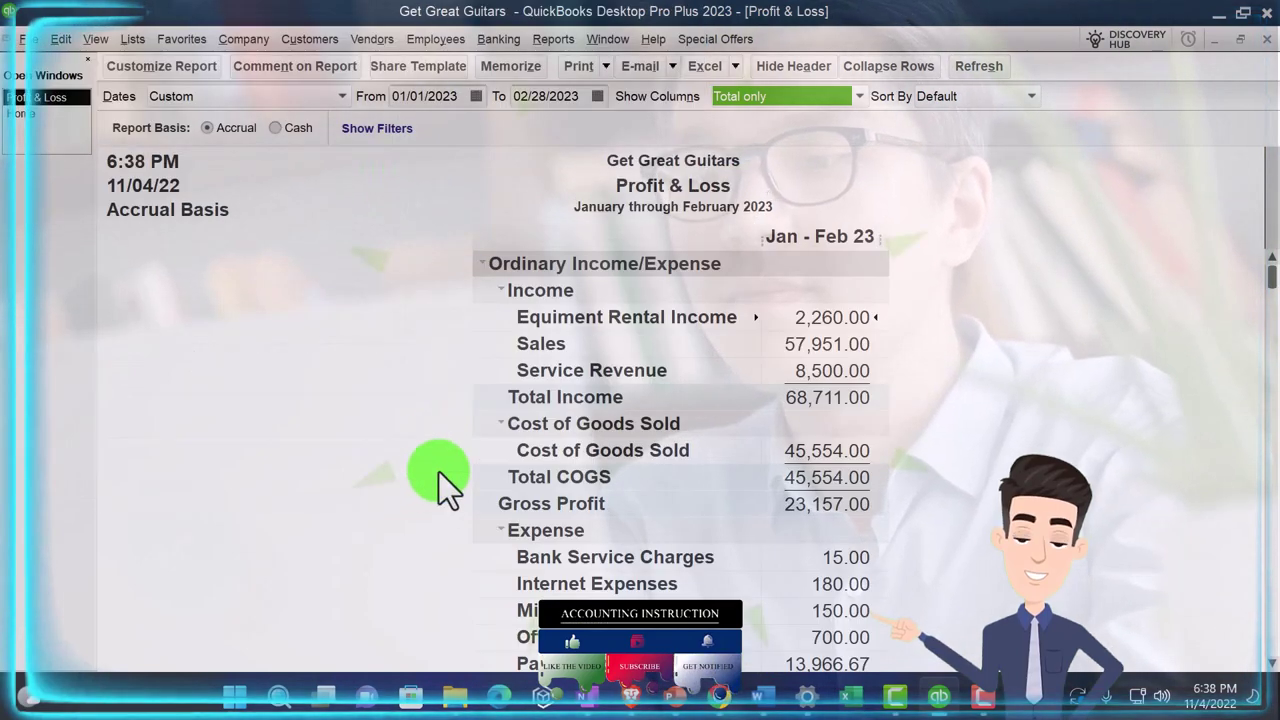
# Open the Balance Sheet Standard report and customize its date range to 01/01/2023 through 02/28/2023.
pyautogui.click(553, 40)
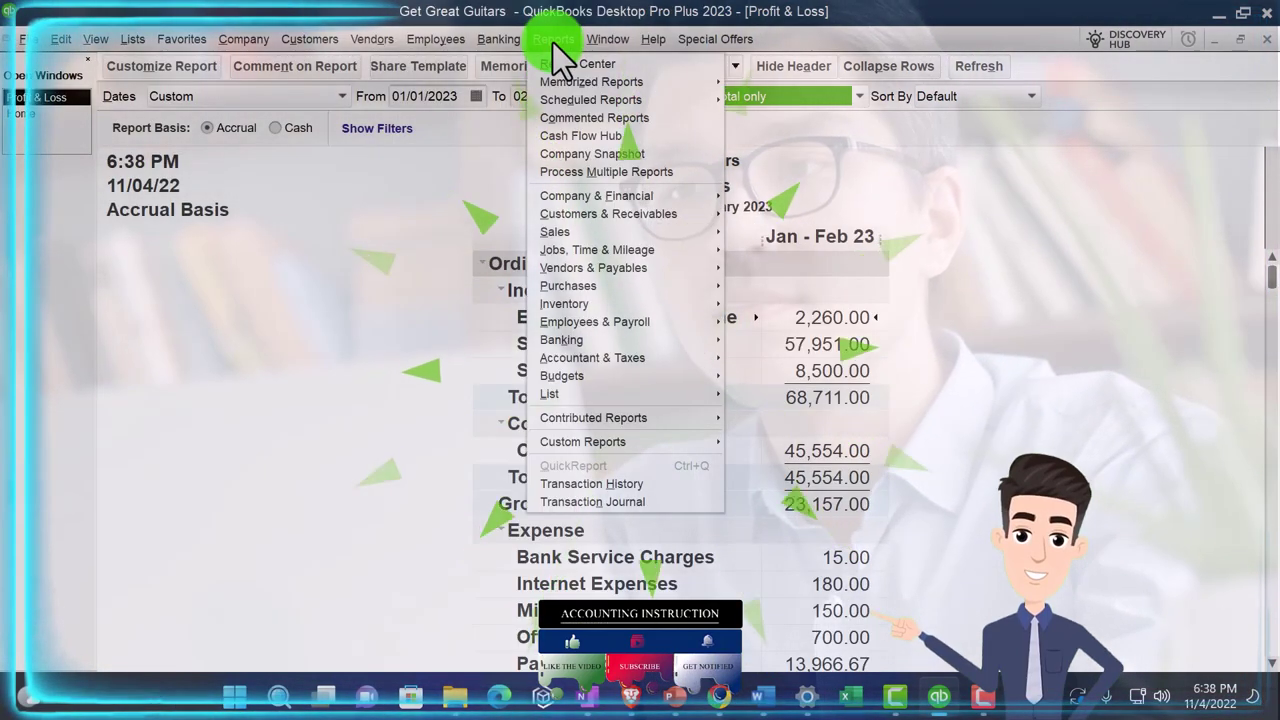
pyautogui.moveTo(610, 199)
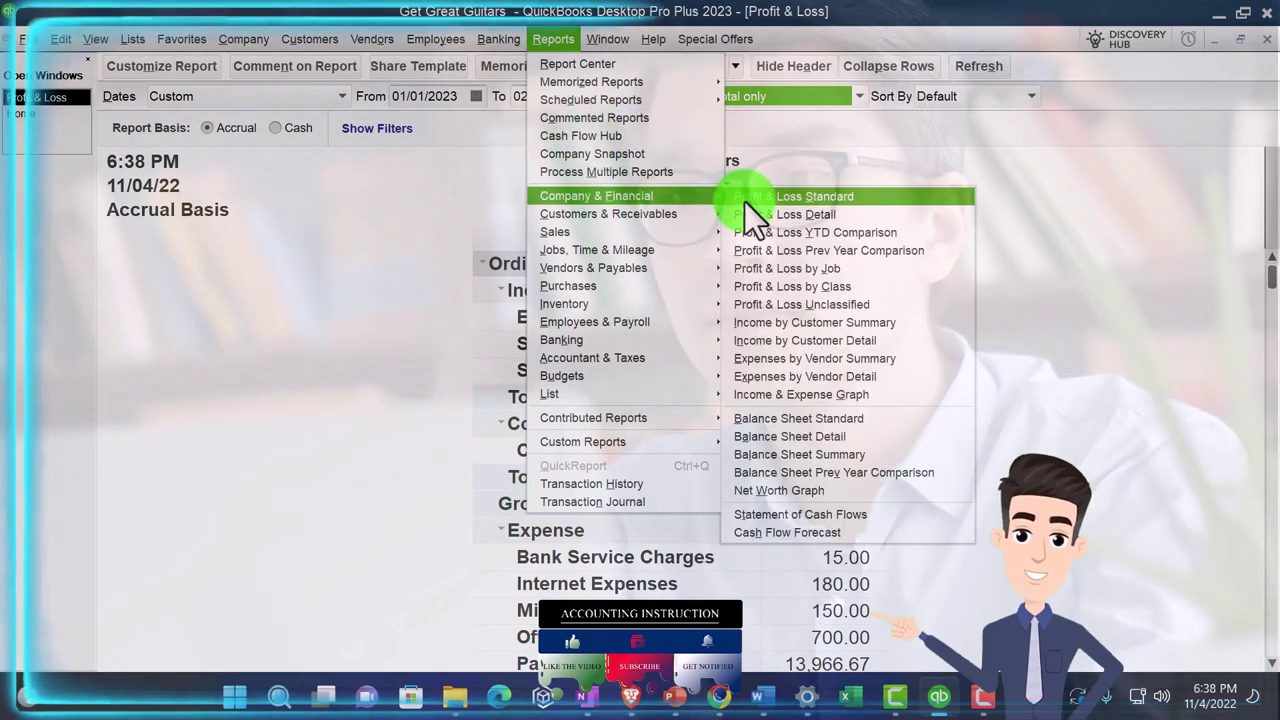
pyautogui.click(785, 420)
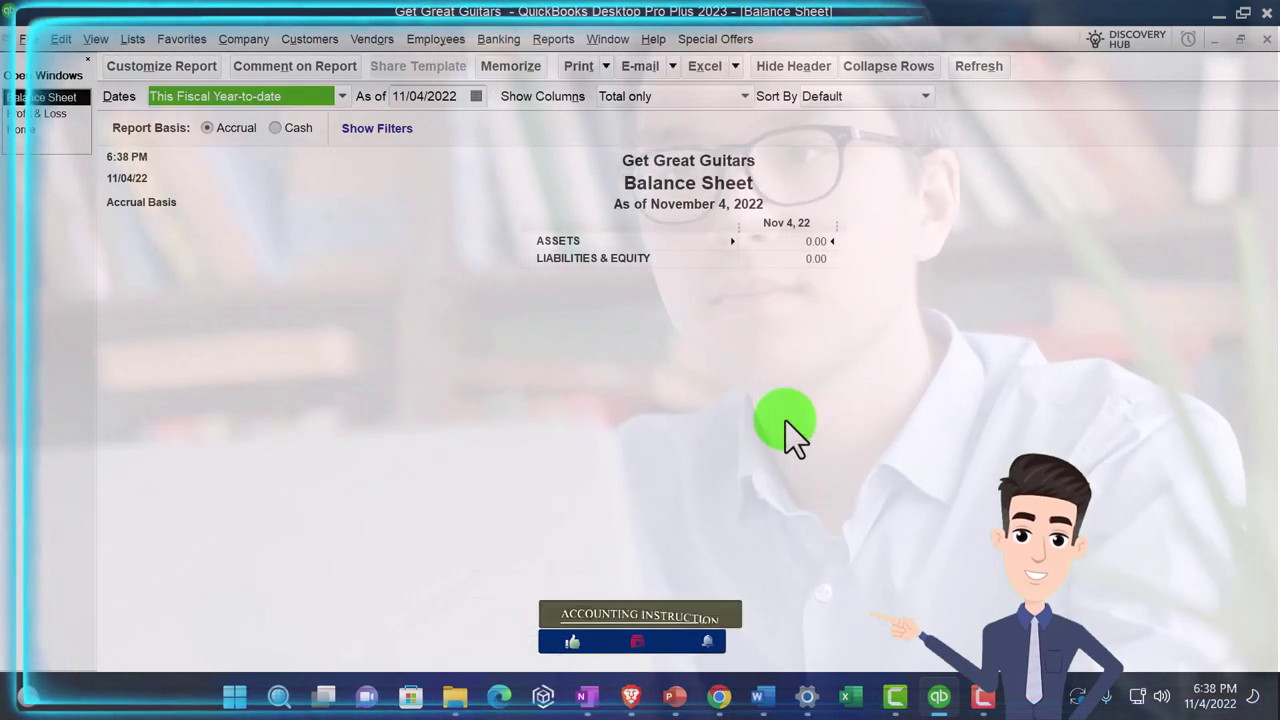
pyautogui.click(170, 70)
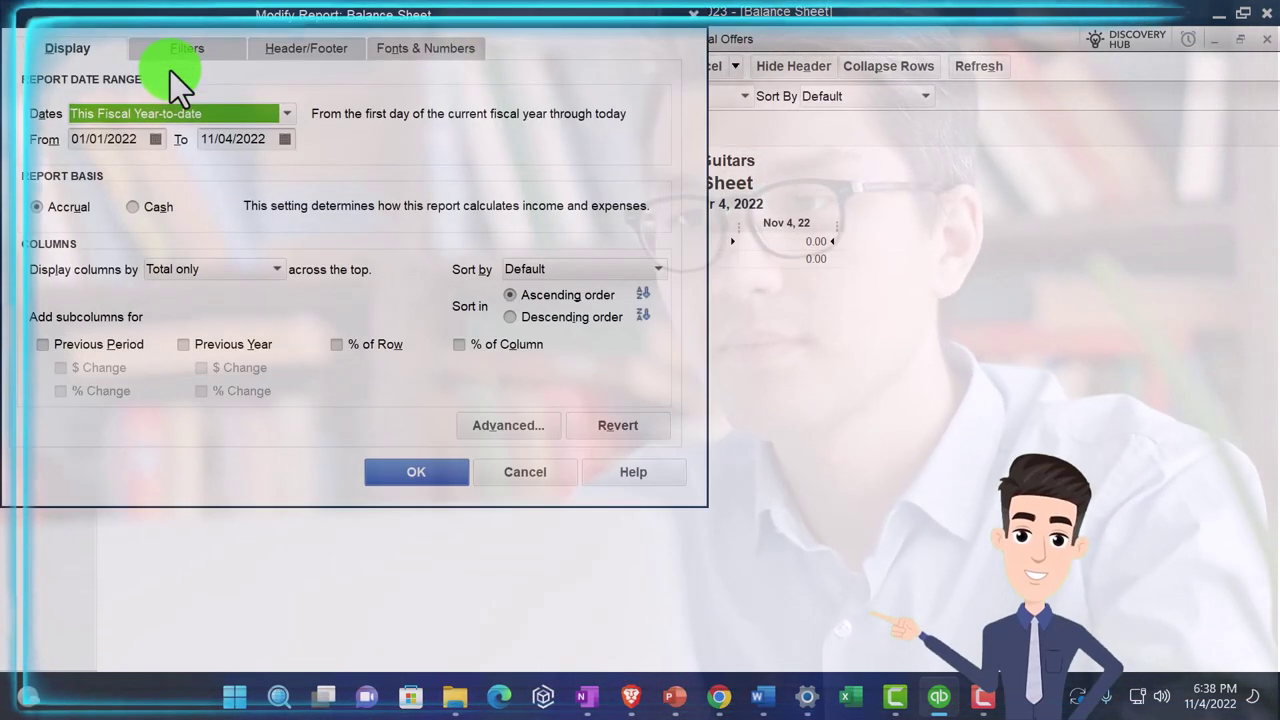
pyautogui.press('Tab')
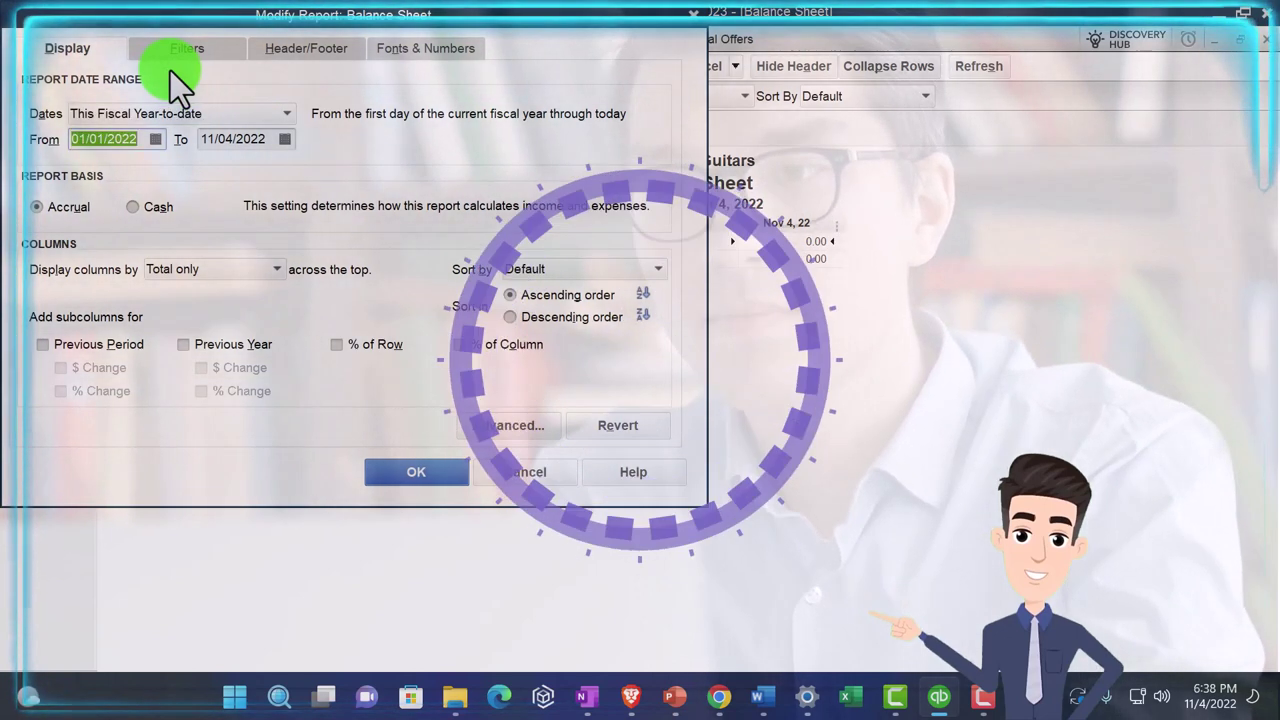
pyautogui.write('01/01/2023')
pyautogui.press('Tab')
pyautogui.write('022823')
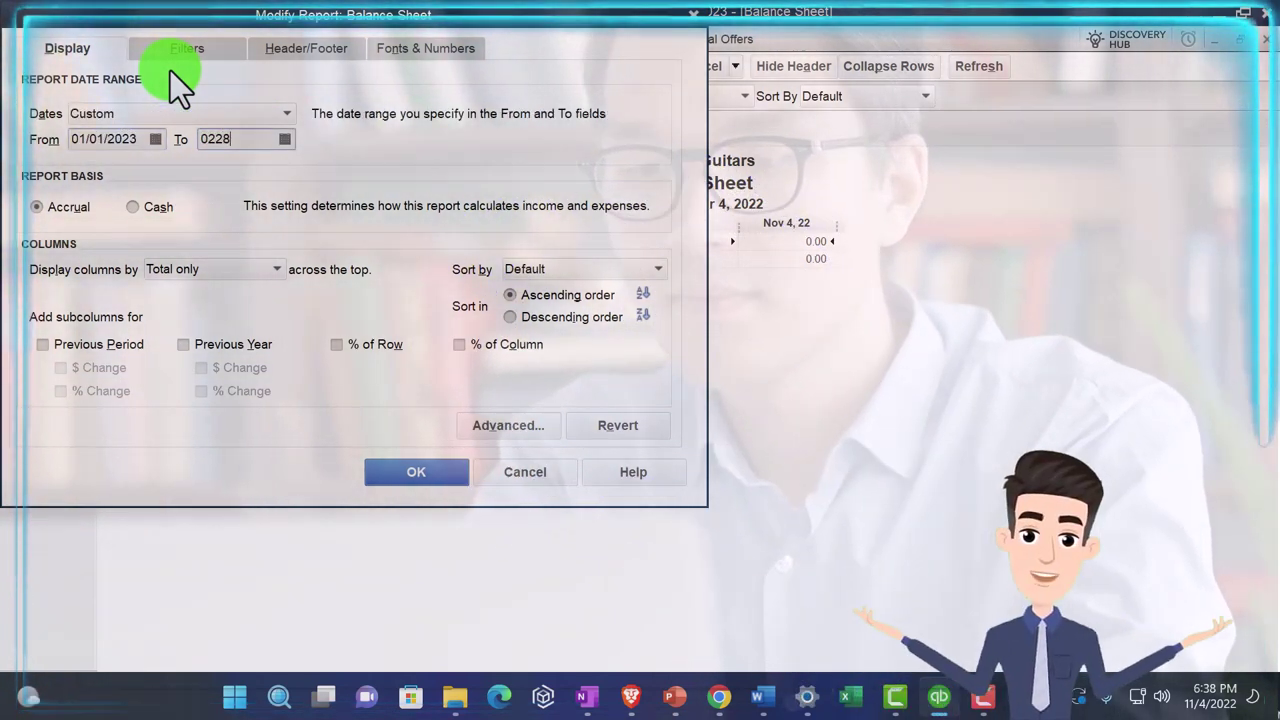
pyautogui.press('Tab')
# Set the Balance Sheet's column label font size to 14 like the Profit & Loss report, changing all related fonts.
pyautogui.click(387, 48)
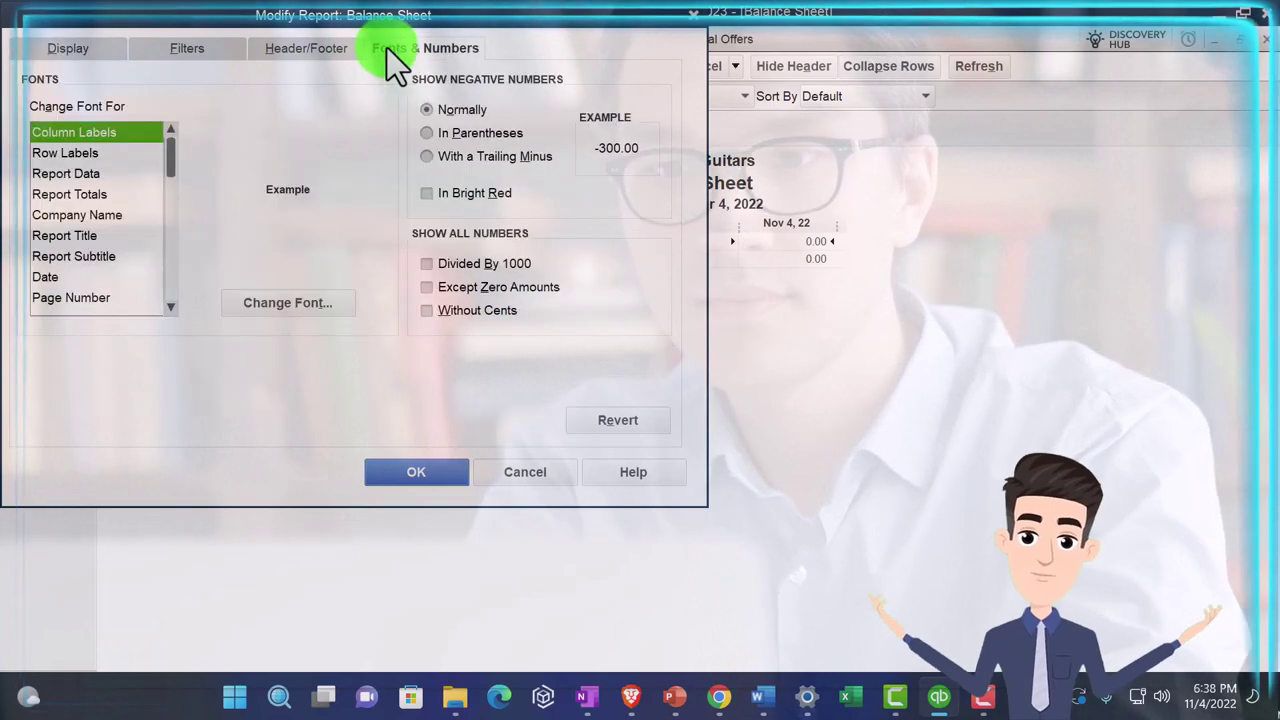
pyautogui.click(337, 305)
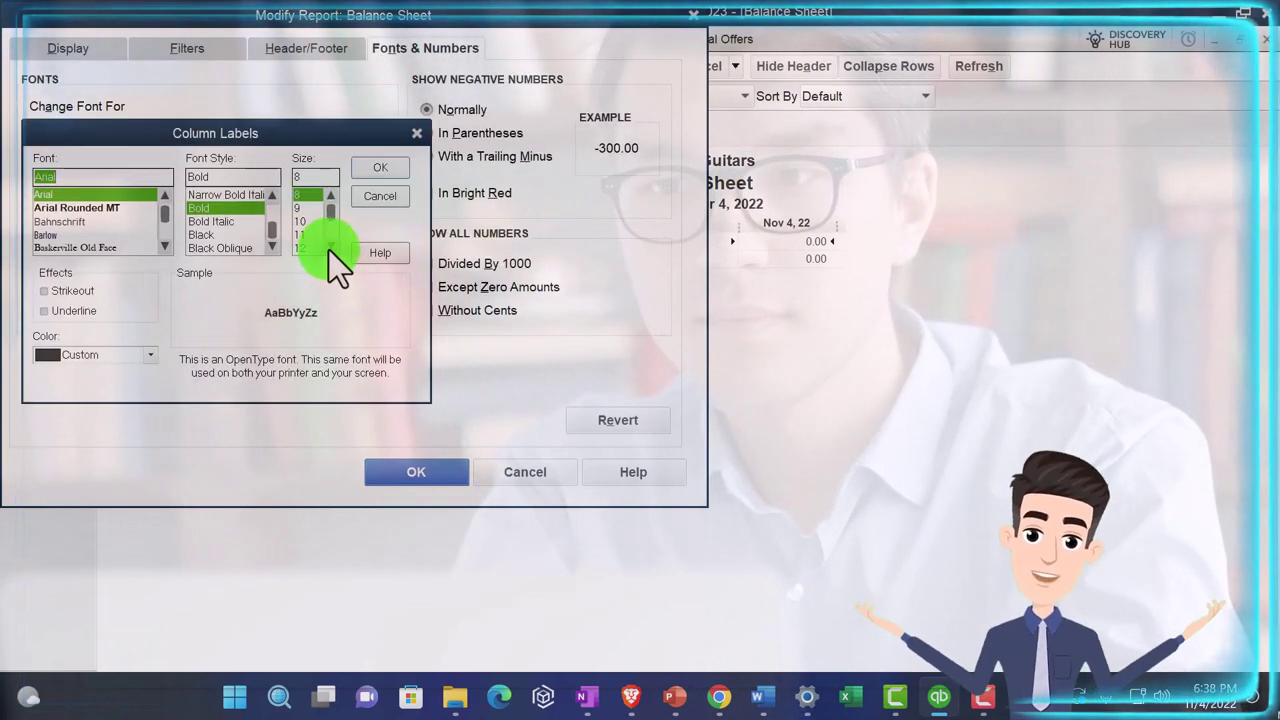
pyautogui.click(382, 167)
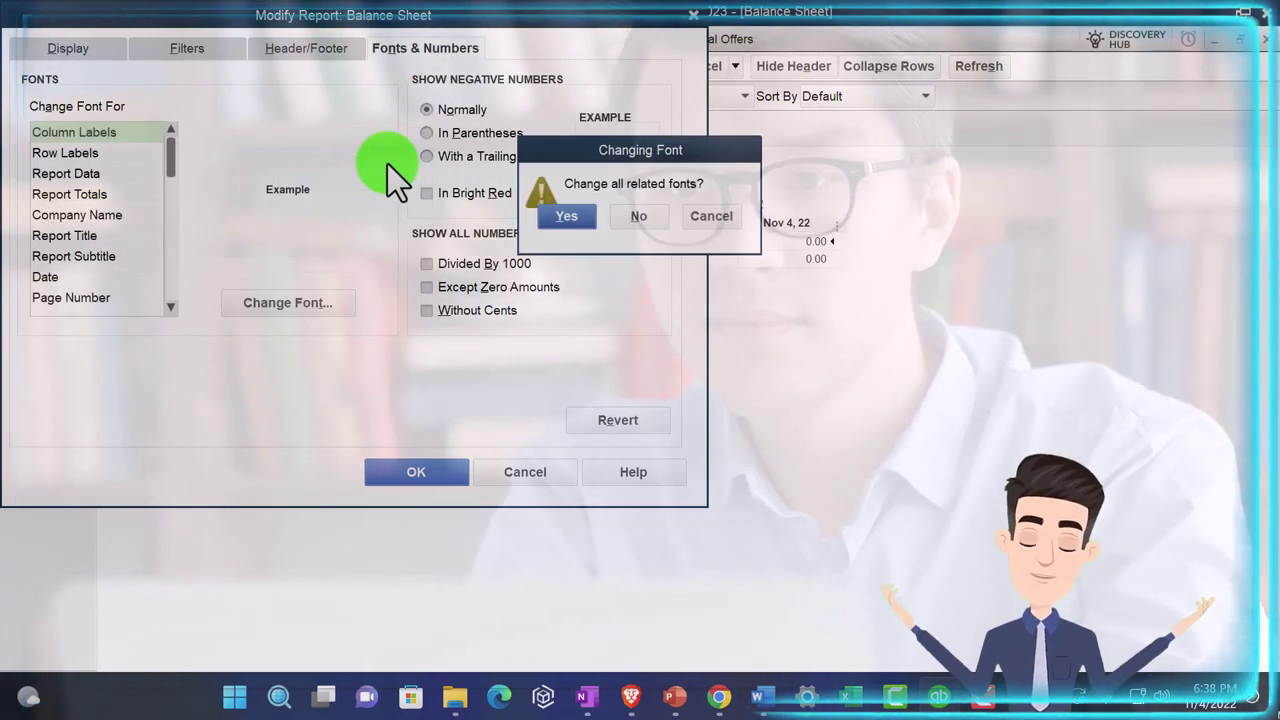
pyautogui.click(567, 214)
pyautogui.click(431, 476)
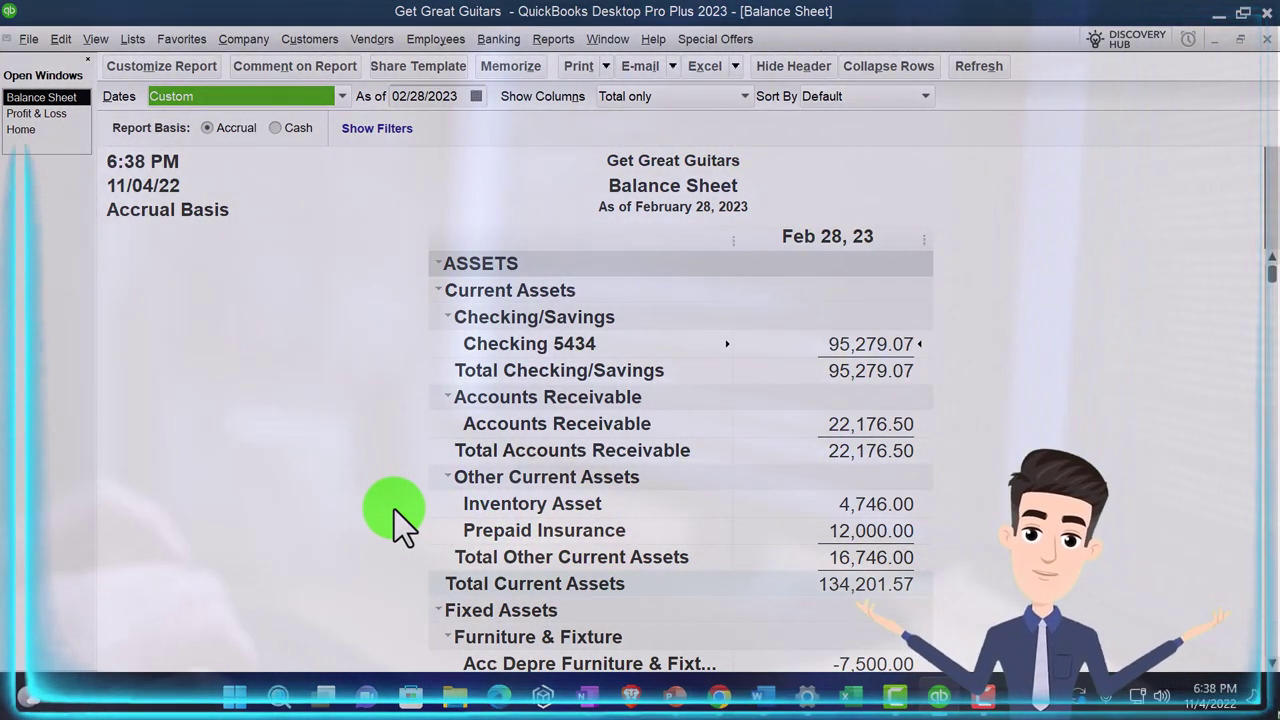
# Review the asset section of the Balance Sheet, focusing on the Accounts Receivable balance.
pyautogui.scroll(-2, 394, 509)
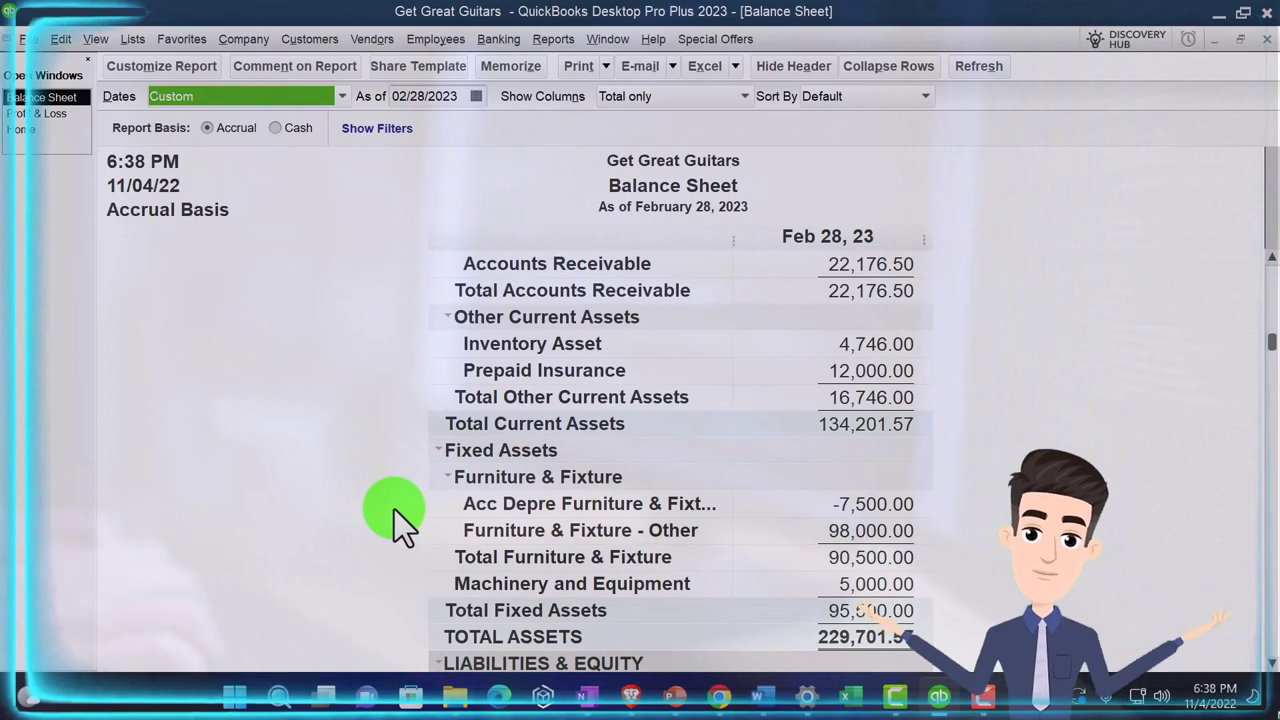
pyautogui.scroll(1, 394, 509)
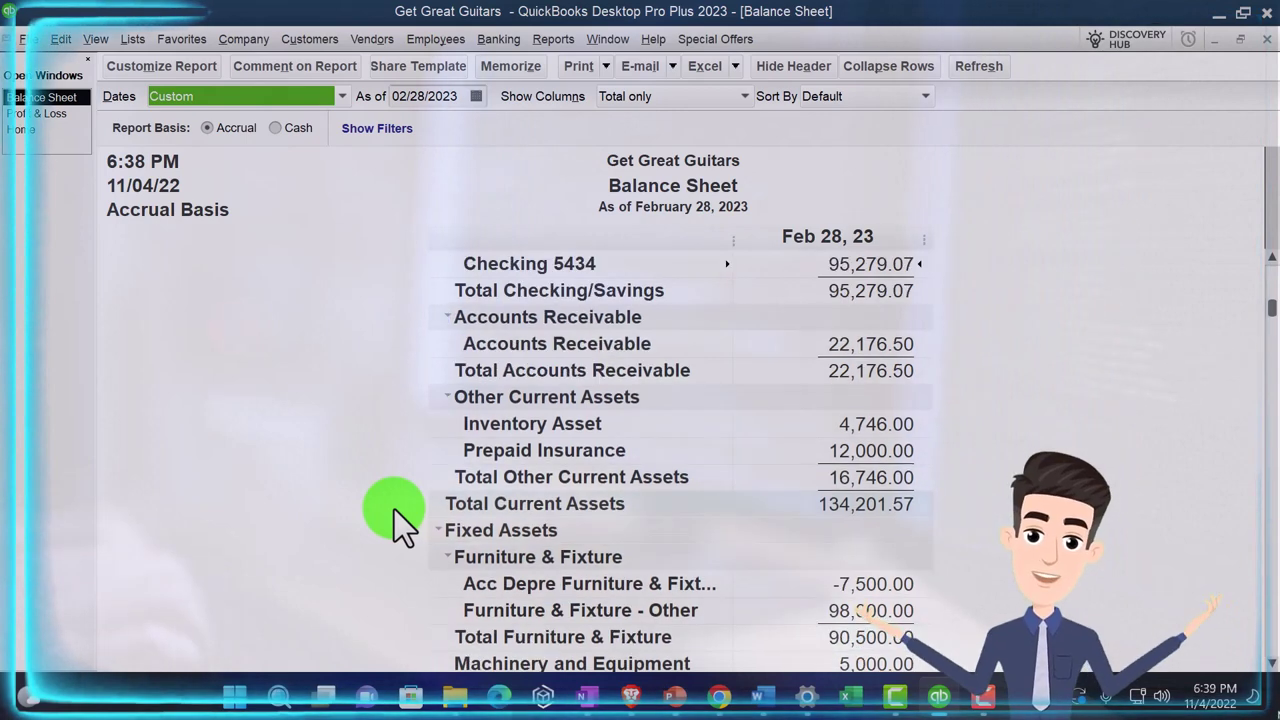
pyautogui.click(880, 343)
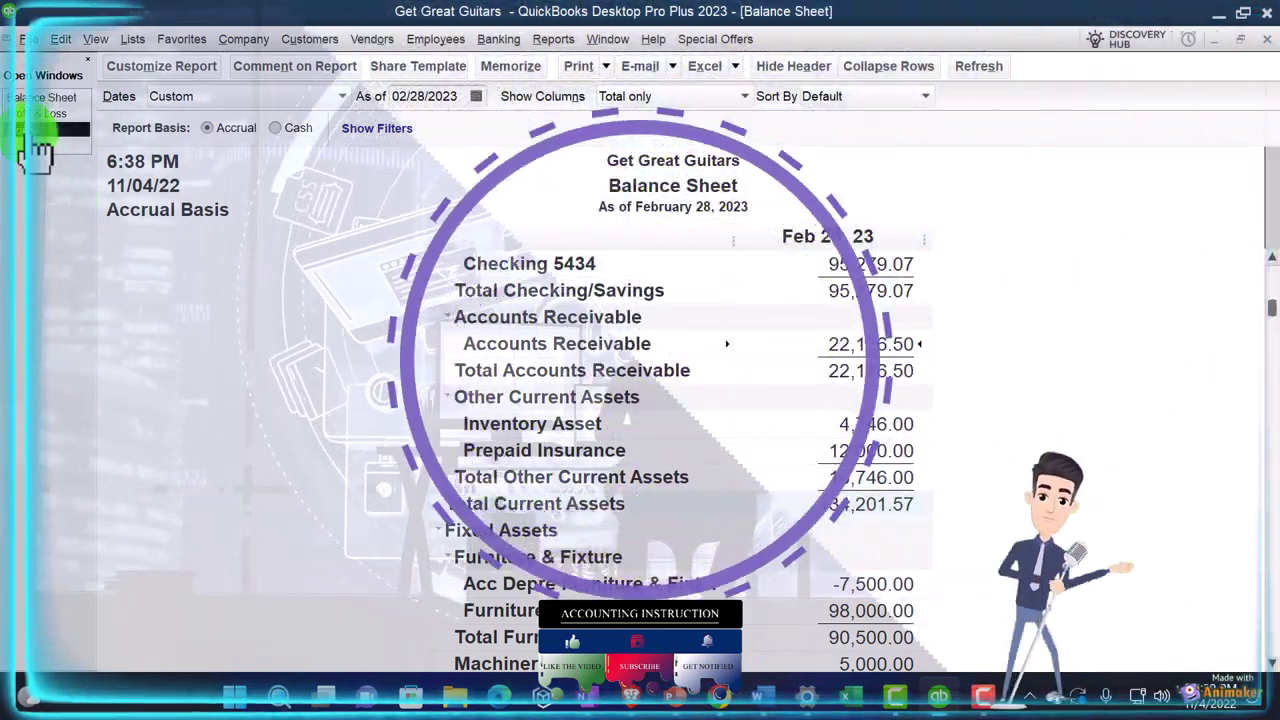
# Return to the Home page and start a new invoice for the customer Anderson Guitars.
pyautogui.click(35, 130)
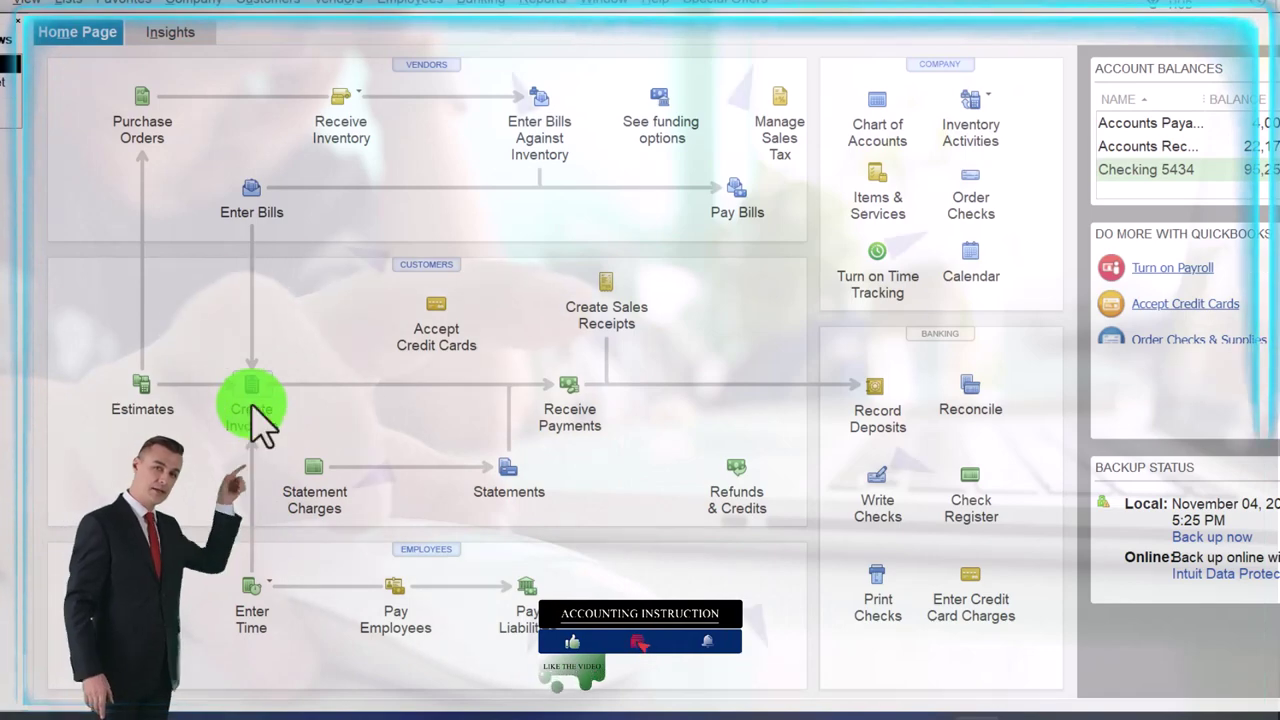
pyautogui.click(252, 405)
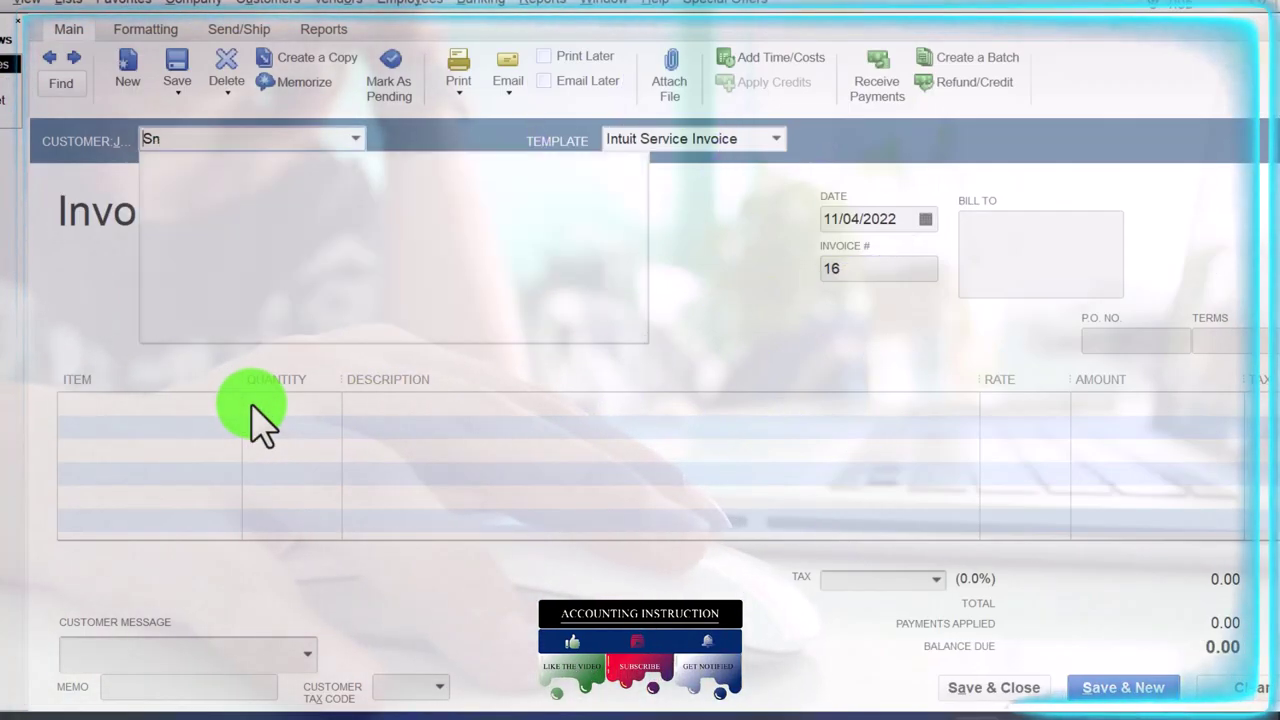
pyautogui.press('BackSpace')
pyautogui.press('BackSpace')
pyautogui.write('A')
pyautogui.press('Tab')
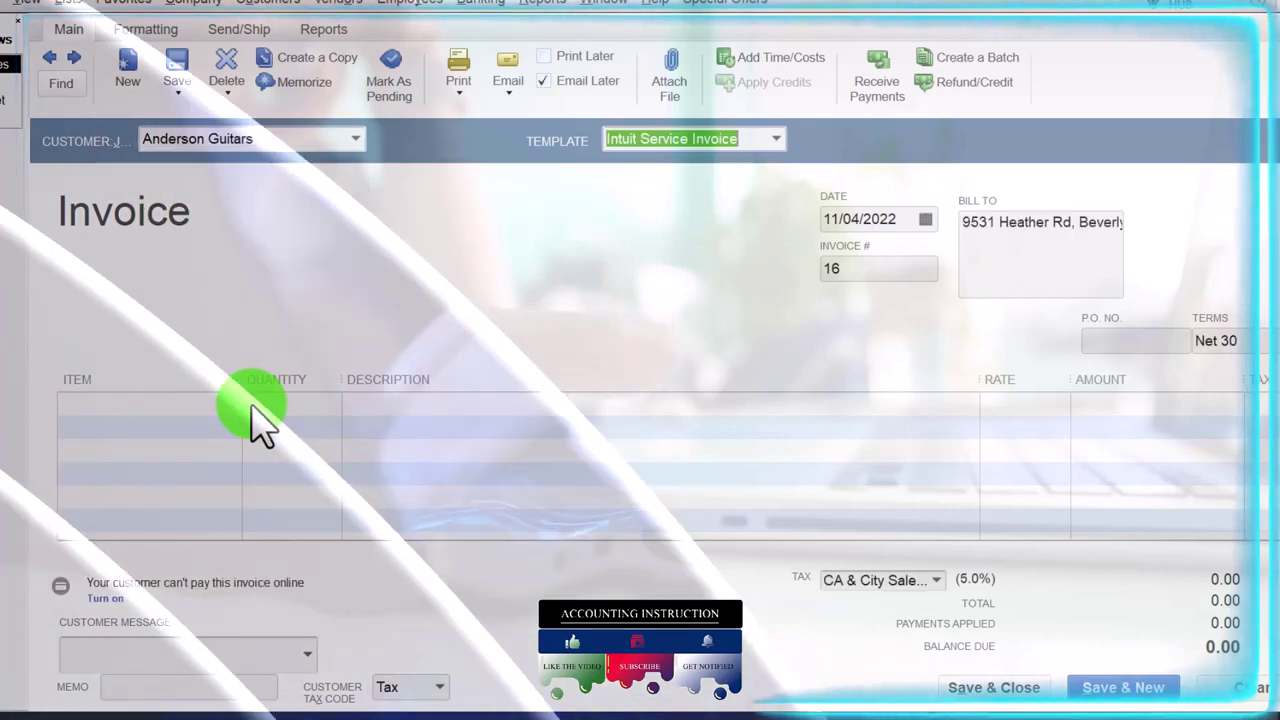
# Date the invoice 03/05/2023, keep the default template, number and terms, and go to the first item line.
pyautogui.press('Tab')
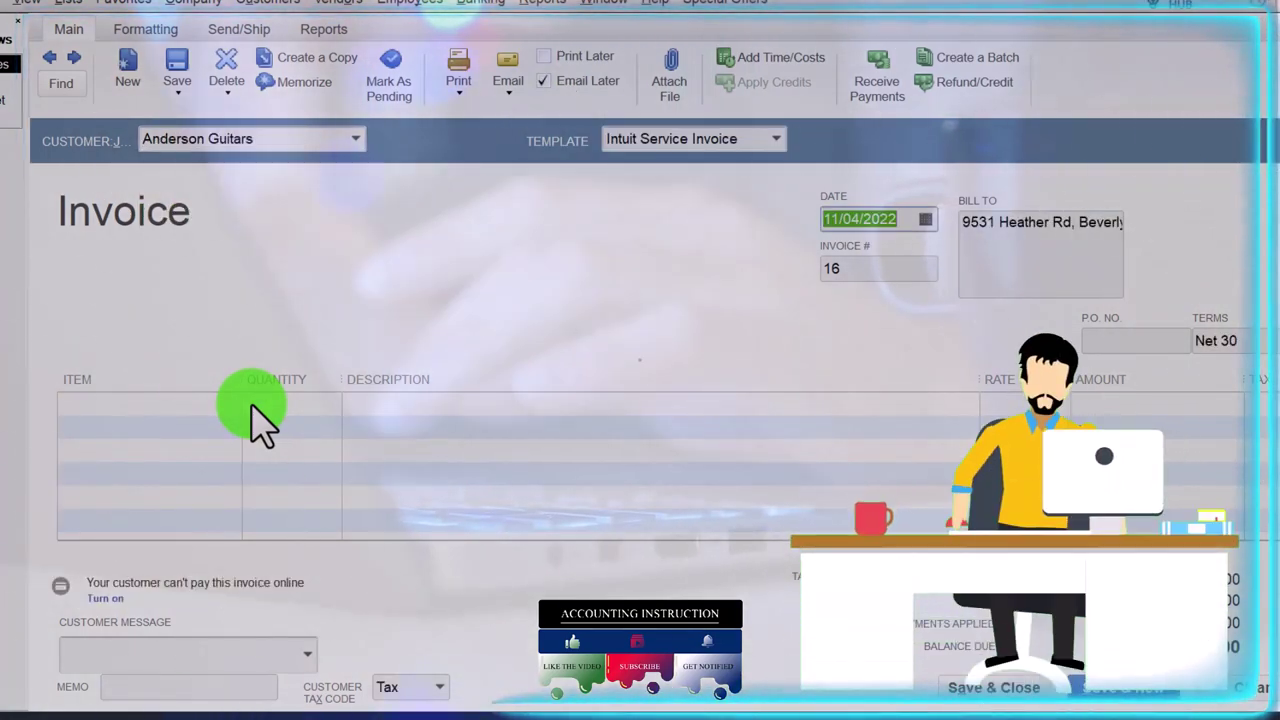
pyautogui.write('03')
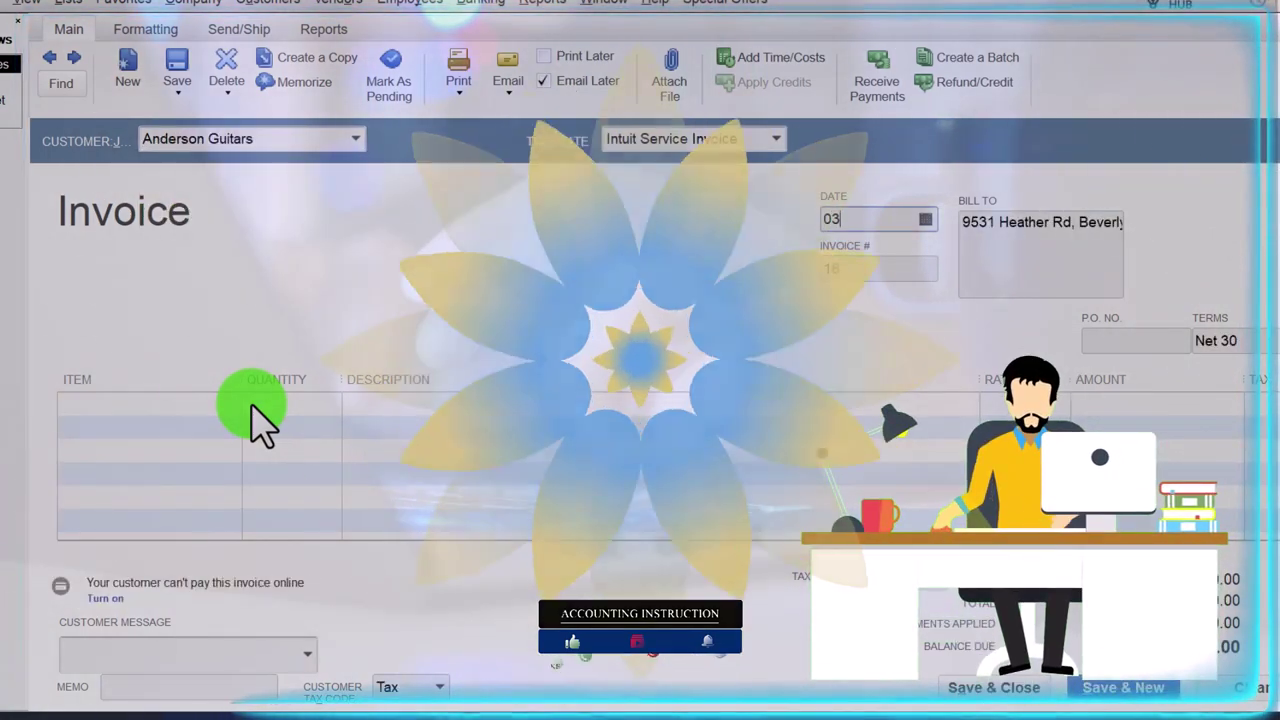
pyautogui.write('/05/202')
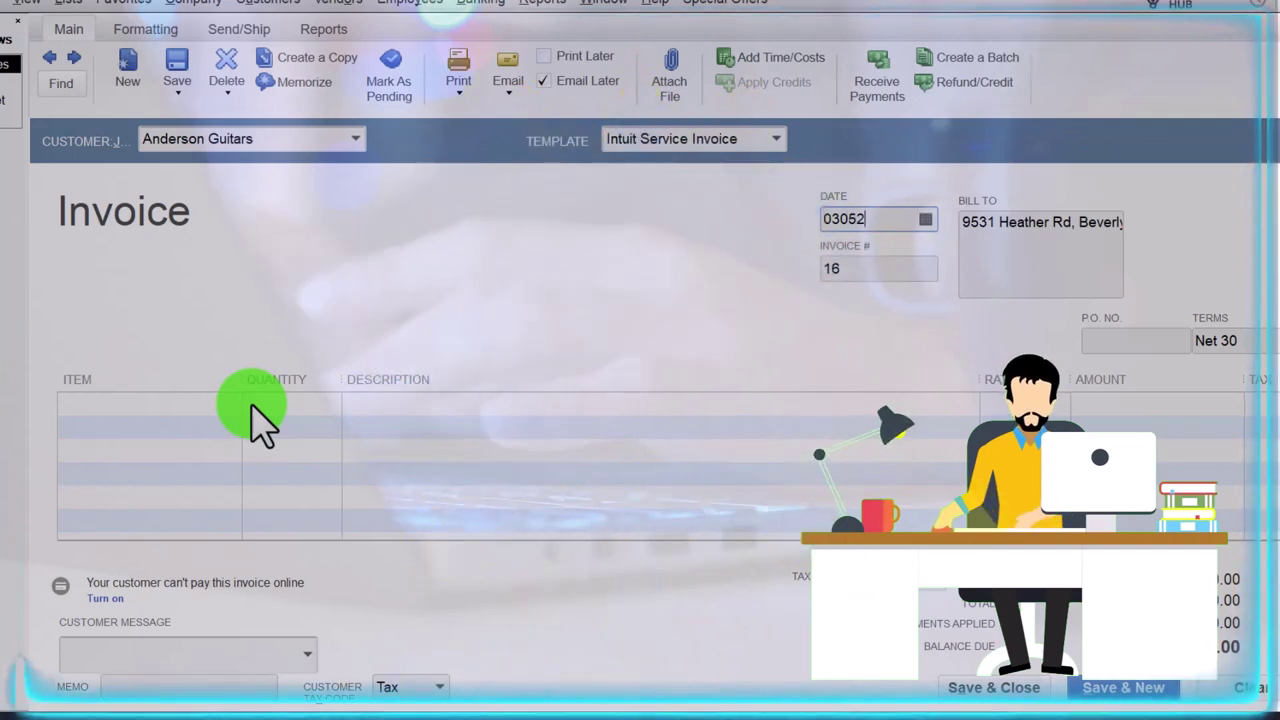
pyautogui.write('3')
pyautogui.press('Tab')
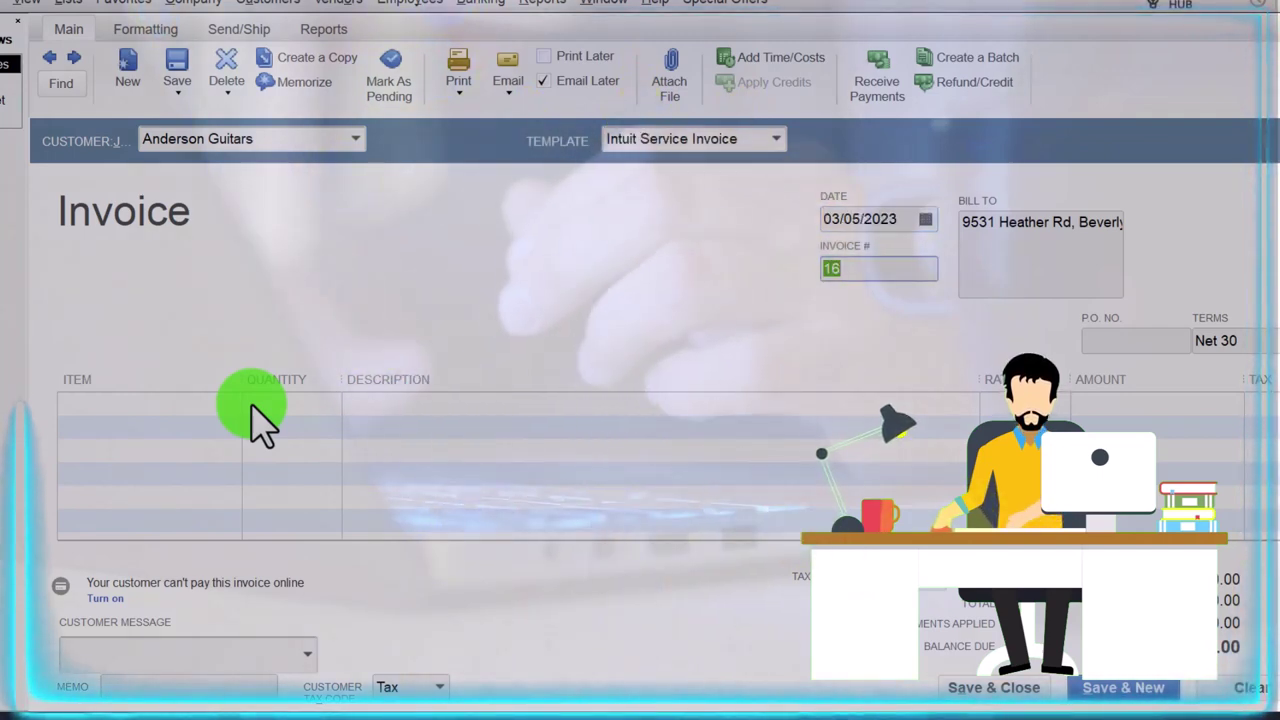
pyautogui.press('Tab')
pyautogui.press('Tab')
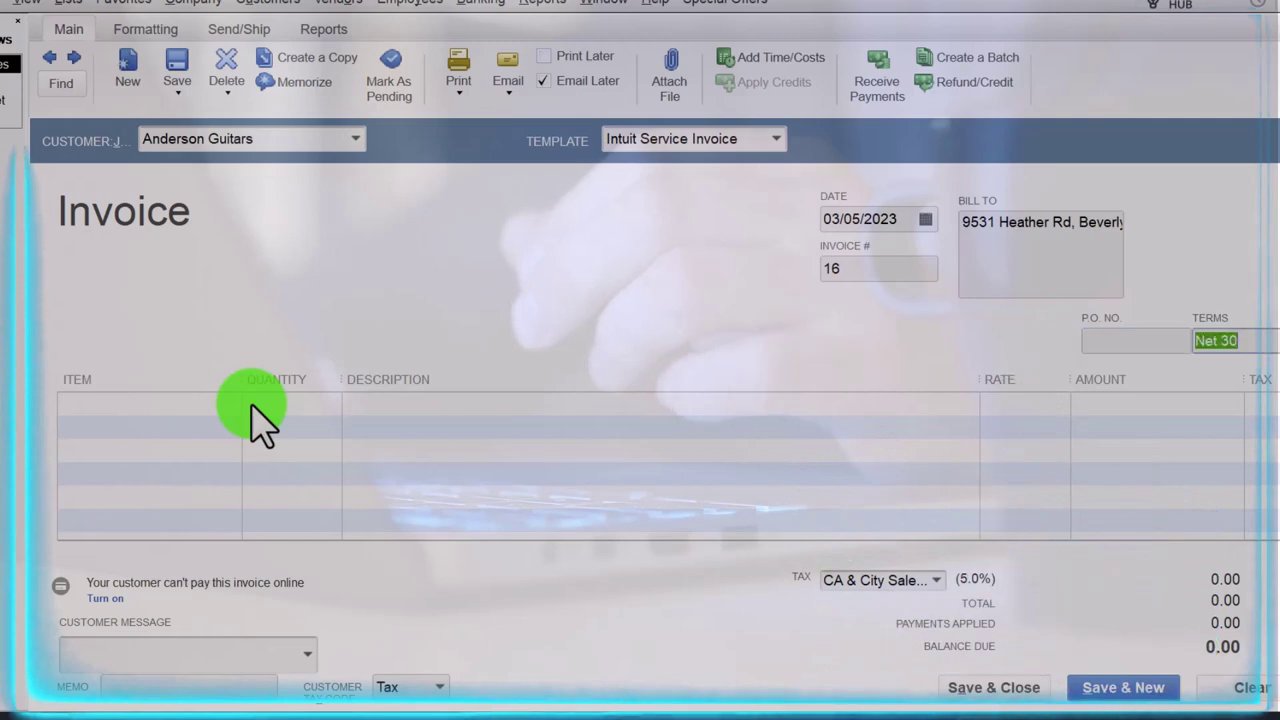
pyautogui.press('Tab')
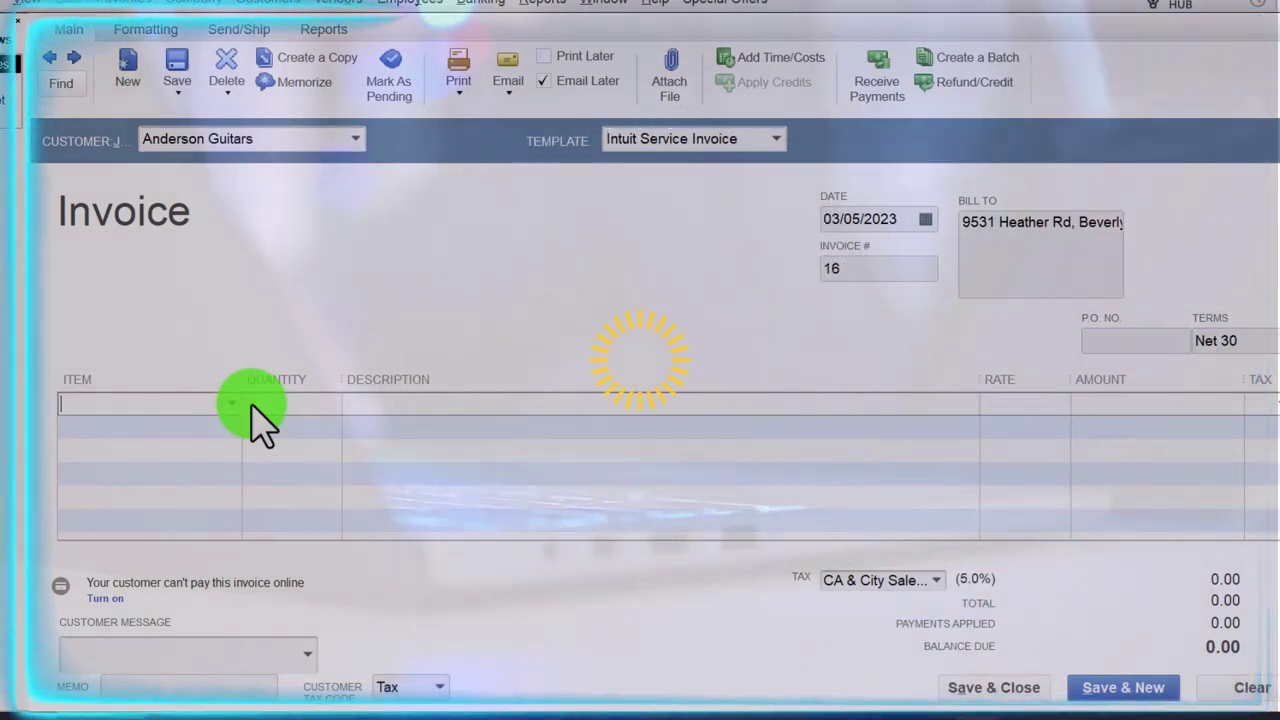
# Add the item ELP (Epiphone Les Paul) to the first invoice line, keeping its quantity blank and the default rate.
pyautogui.write('ELP')
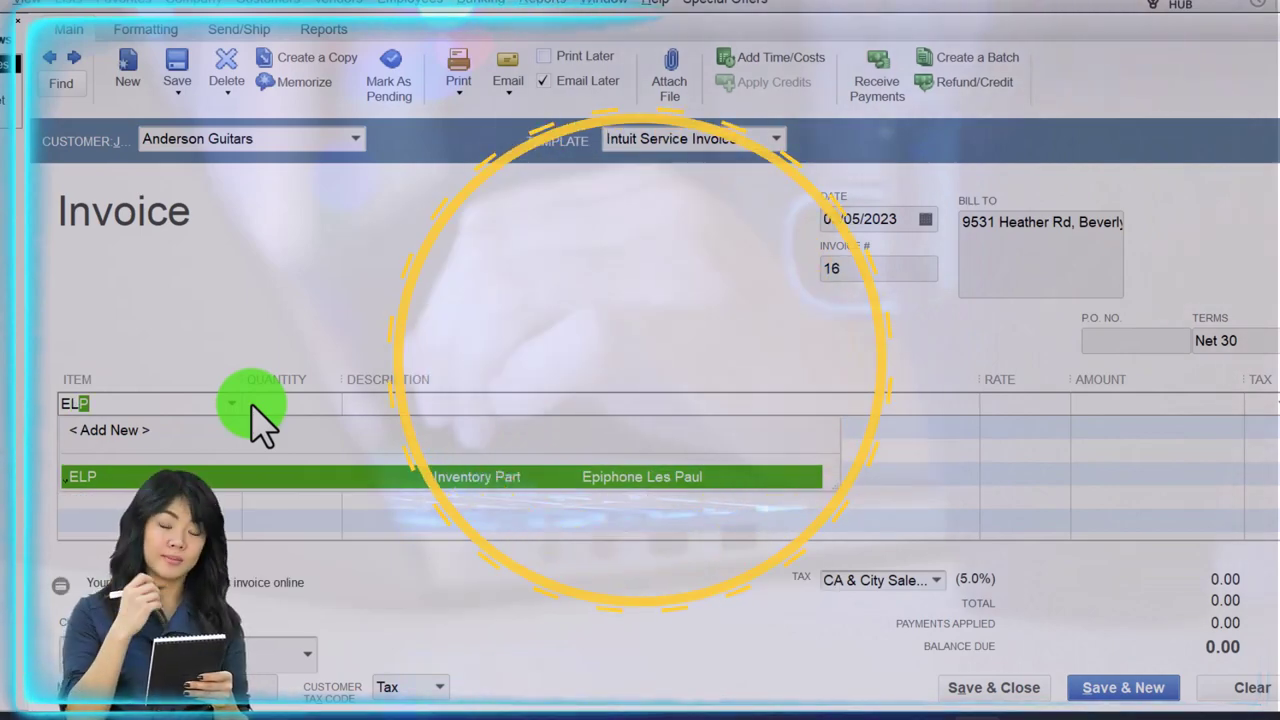
pyautogui.press('Tab')
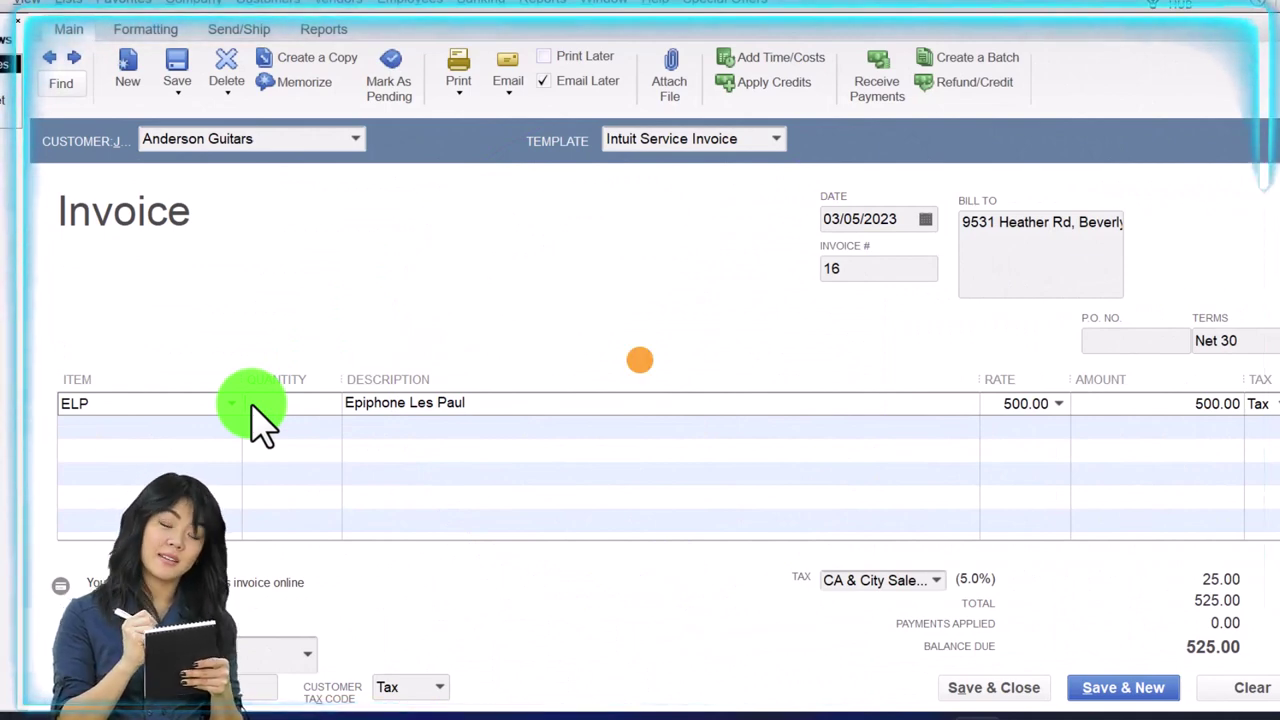
pyautogui.press('Tab')
pyautogui.press('Tab')
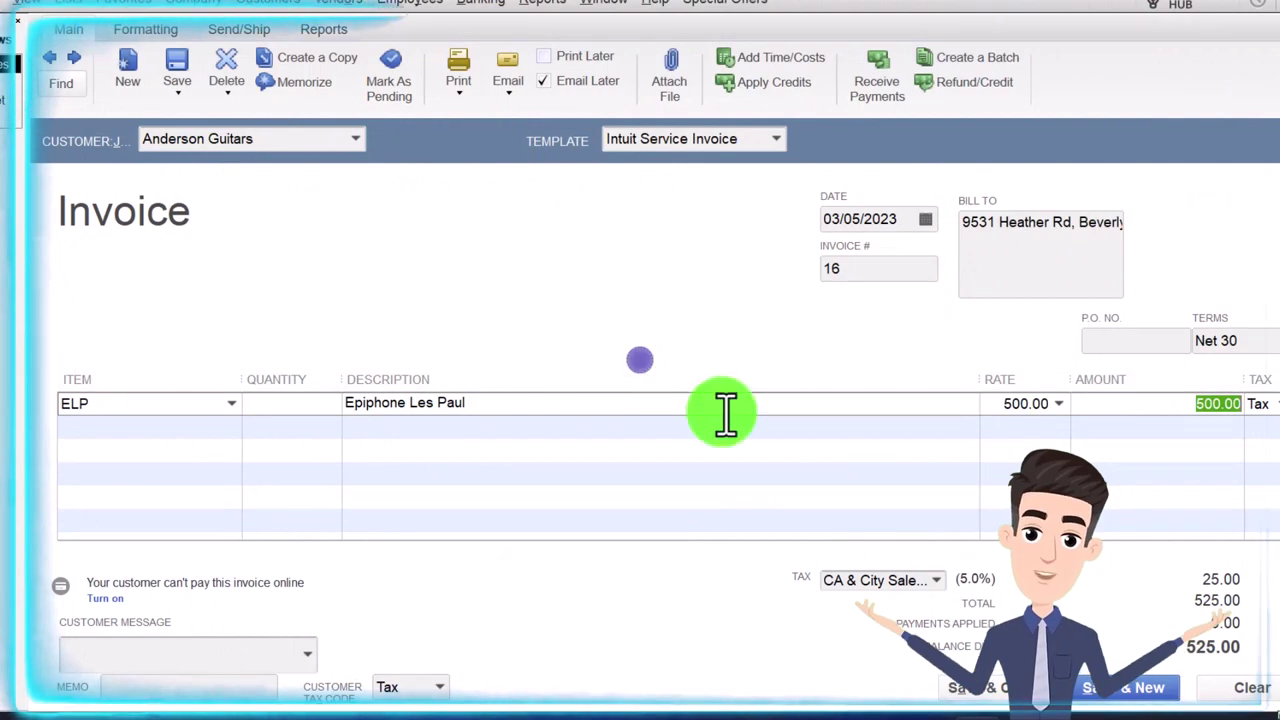
# Save and close the invoice, dismissing the request for a company email address and leaving it out of the email queue.
pyautogui.click(983, 688)
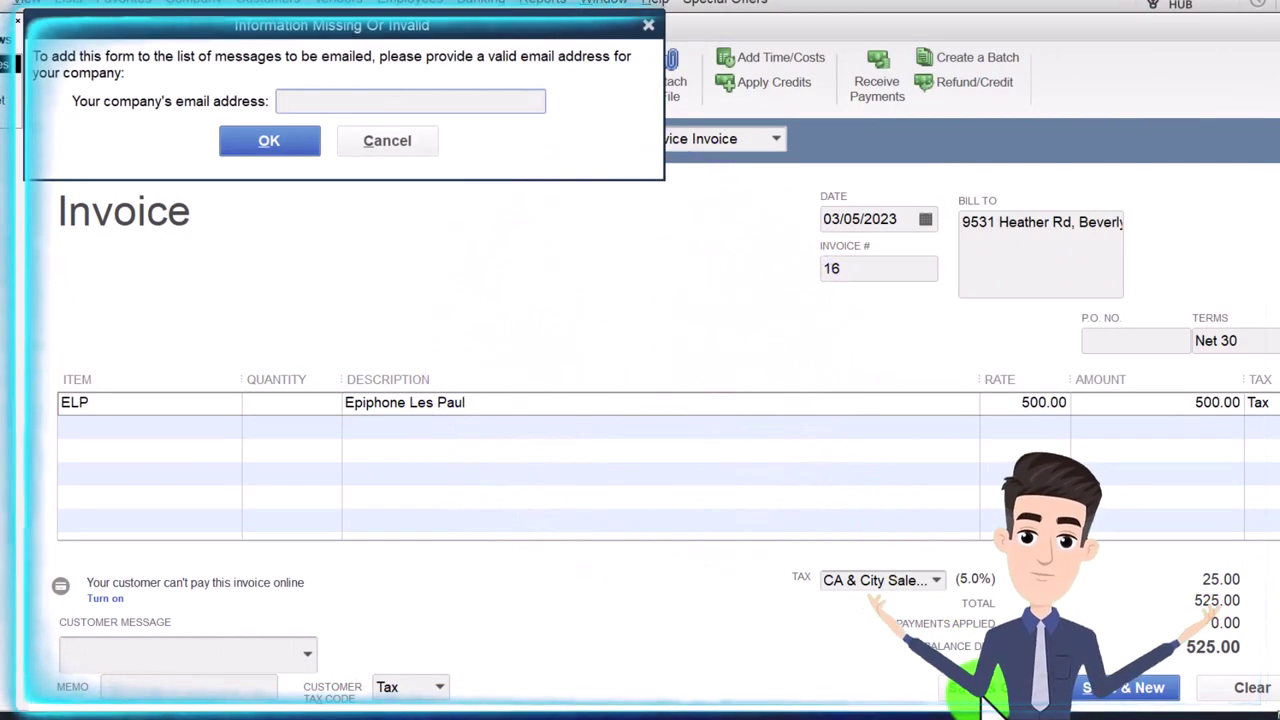
pyautogui.click(650, 26)
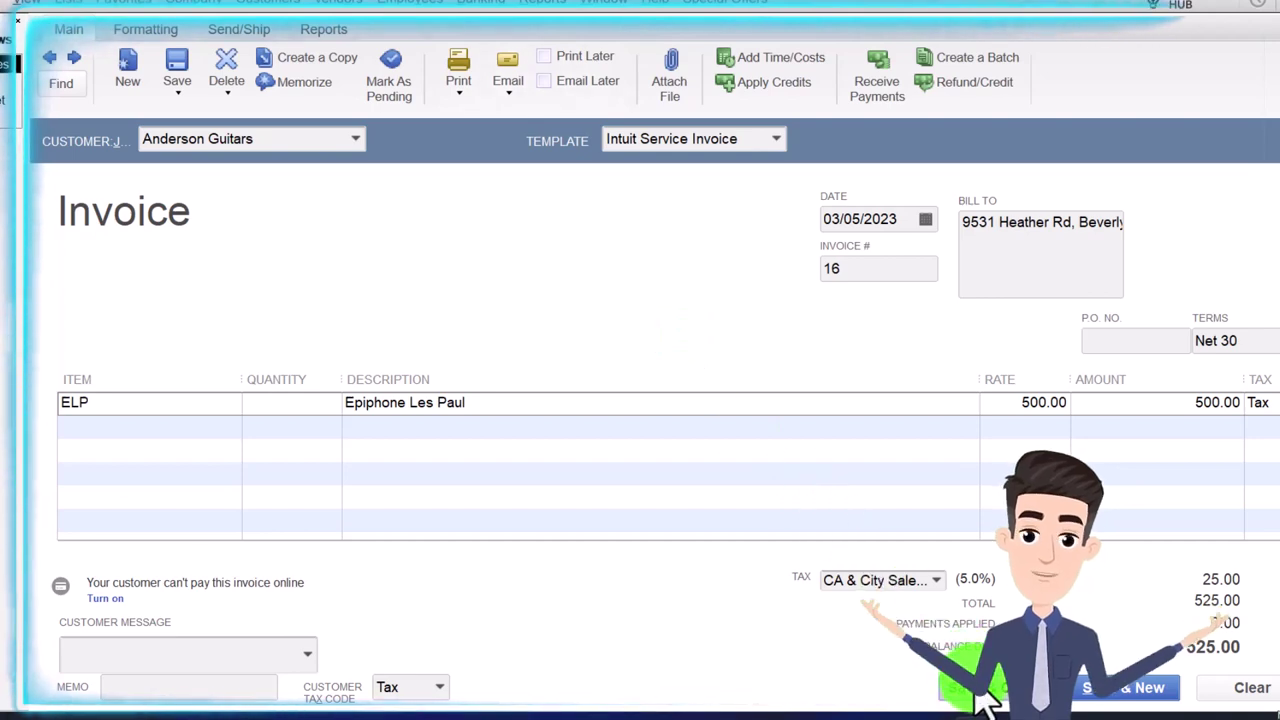
pyautogui.click(602, 420)
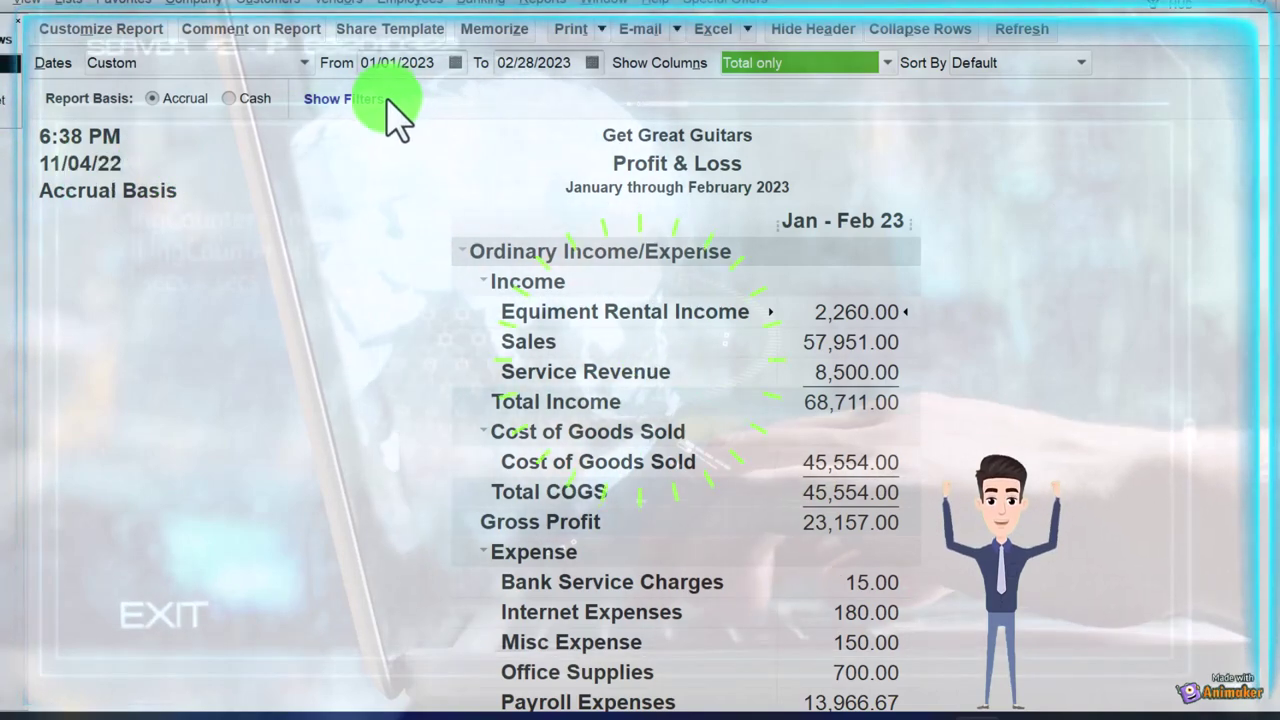
# Extend the Profit & Loss report to 03/31/2023 and show its columns by month.
pyautogui.click(565, 63)
pyautogui.write('0331')
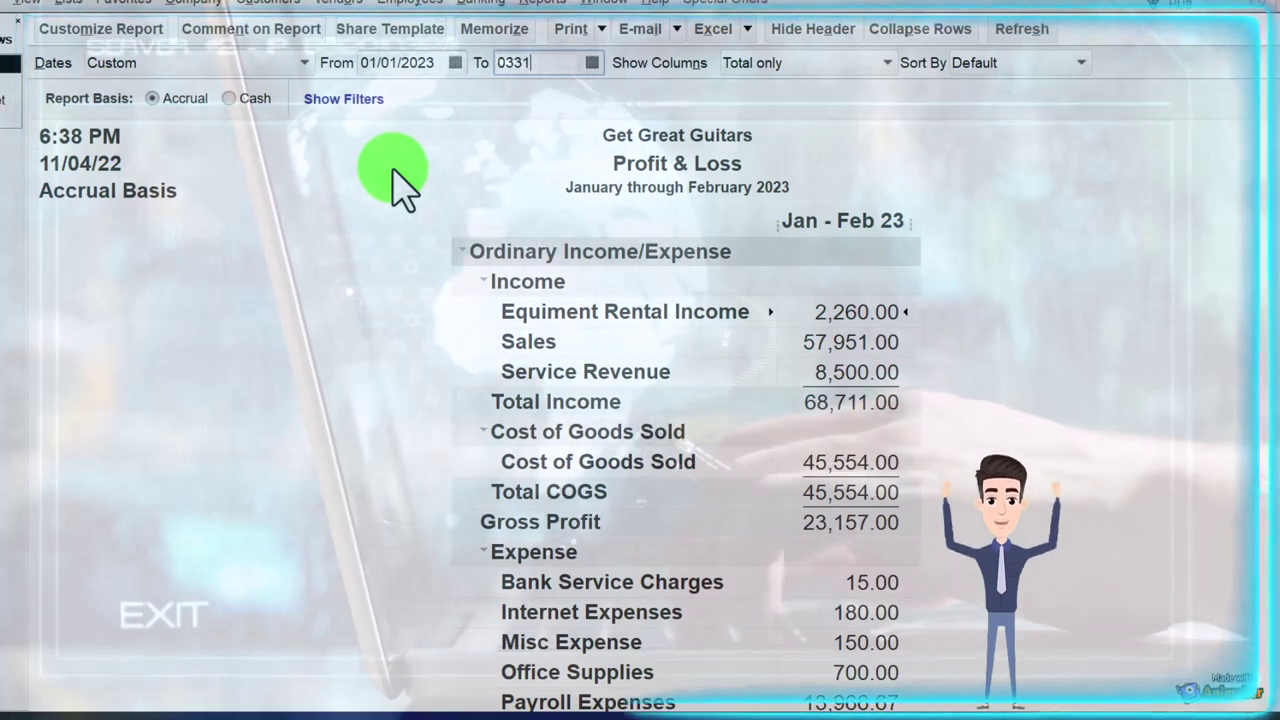
pyautogui.press('Tab')
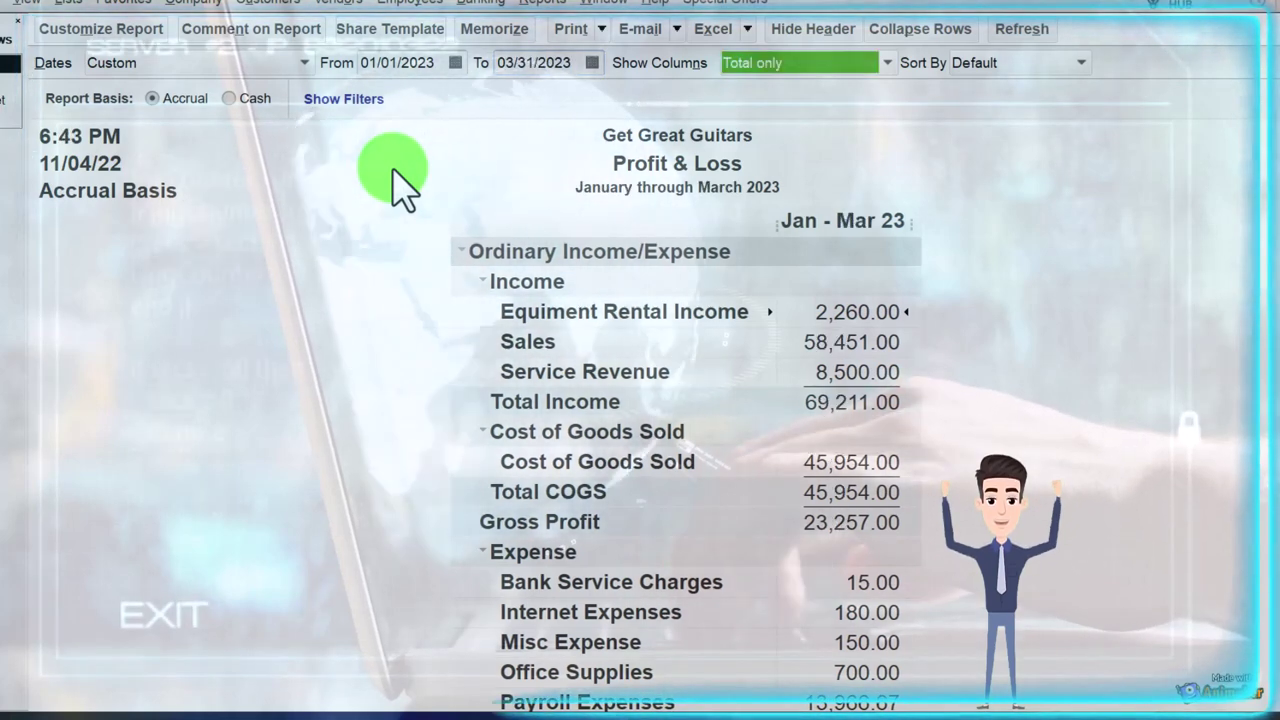
pyautogui.click(888, 66)
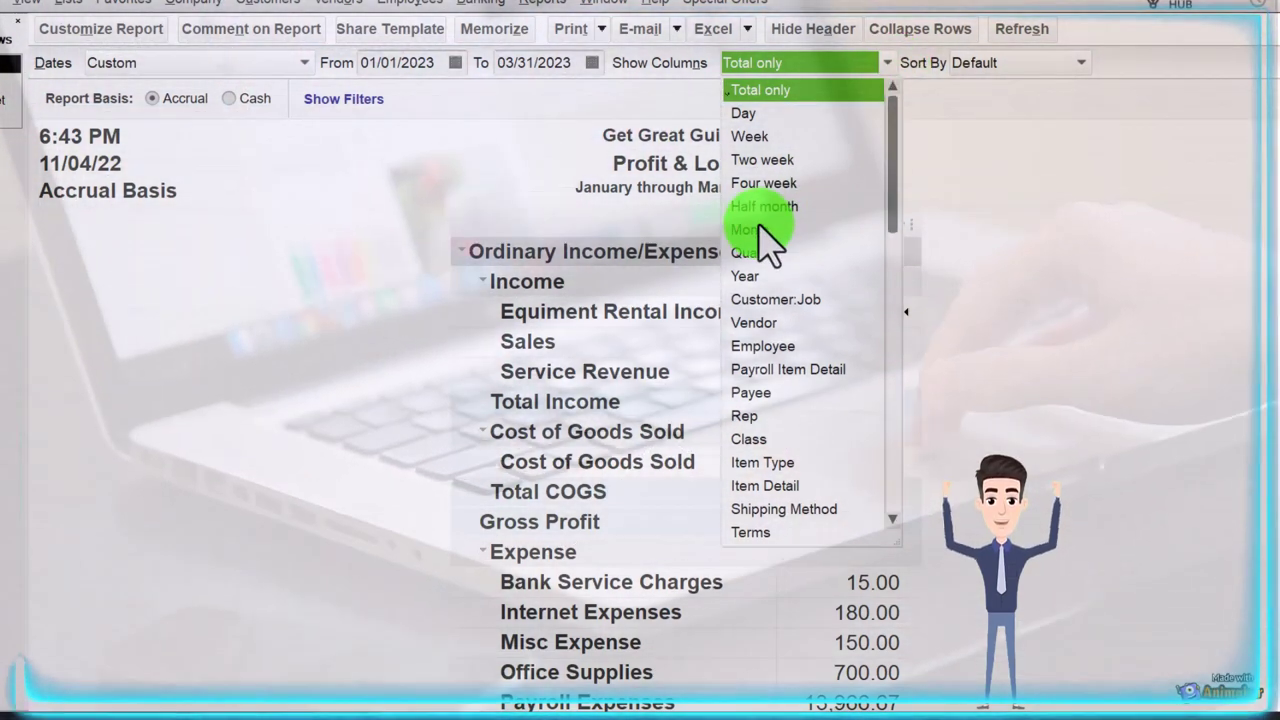
pyautogui.click(766, 231)
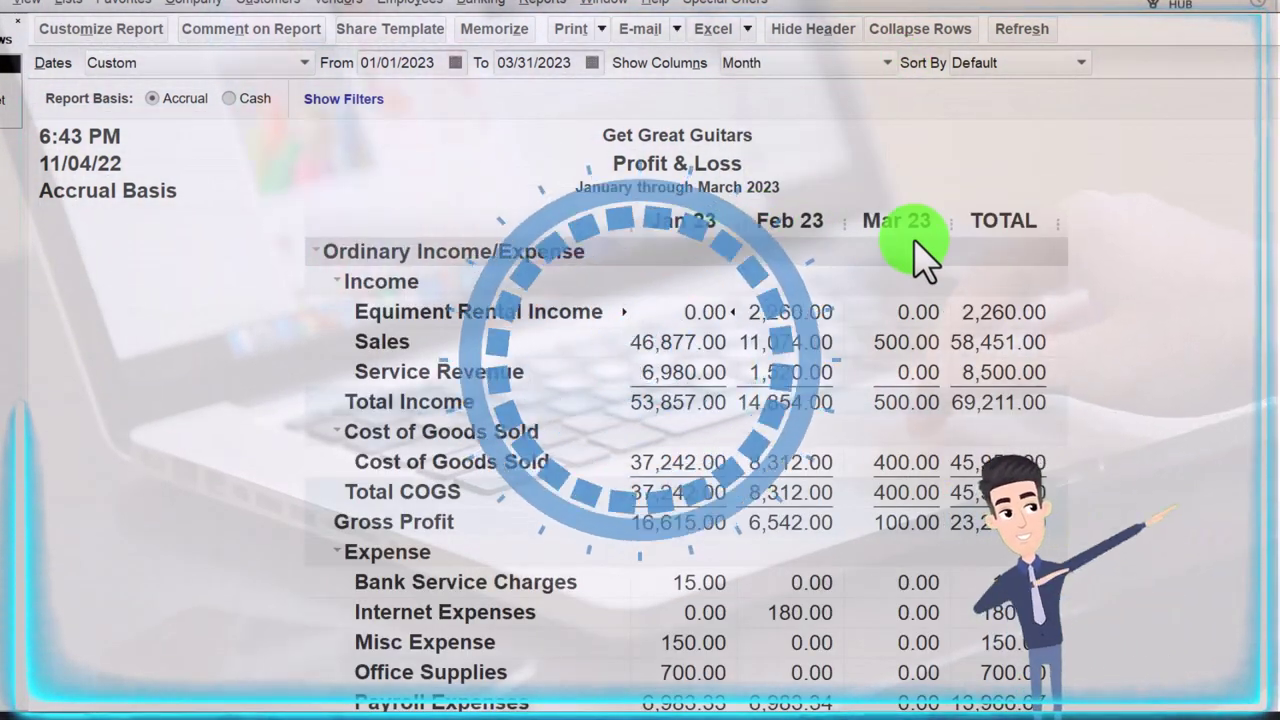
pyautogui.scroll(-4, 920, 255)
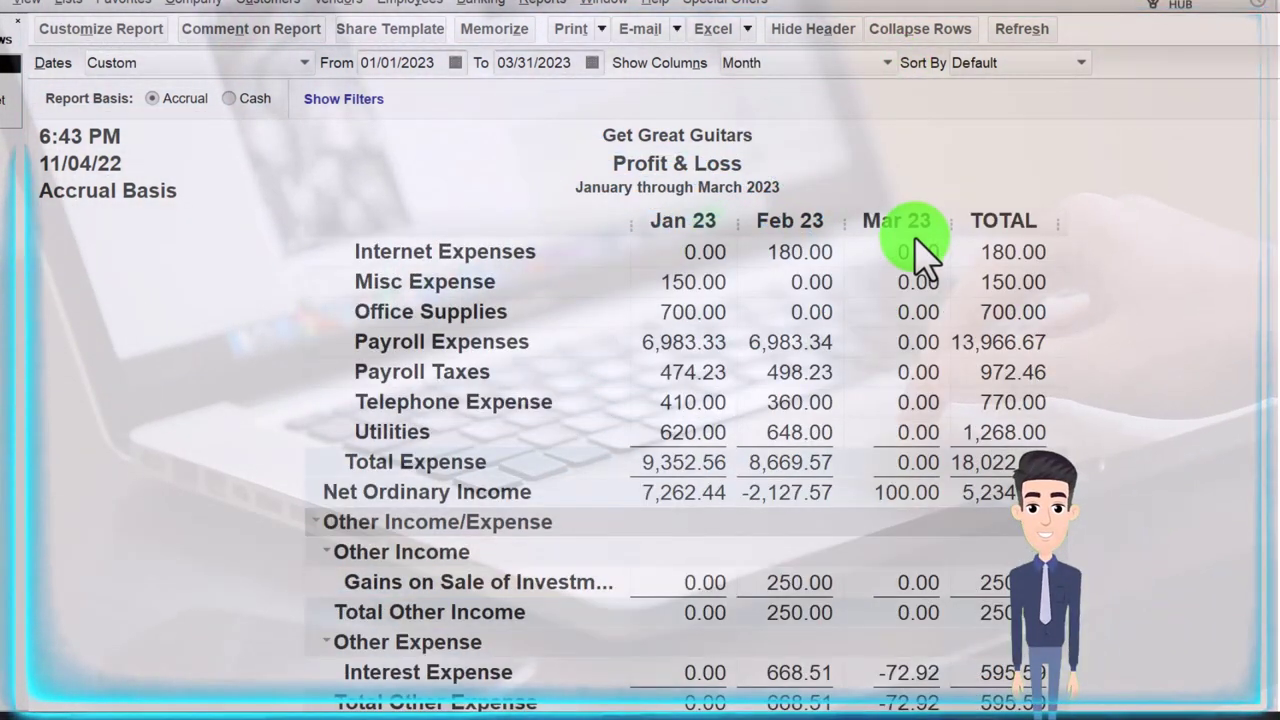
pyautogui.scroll(4, 920, 255)
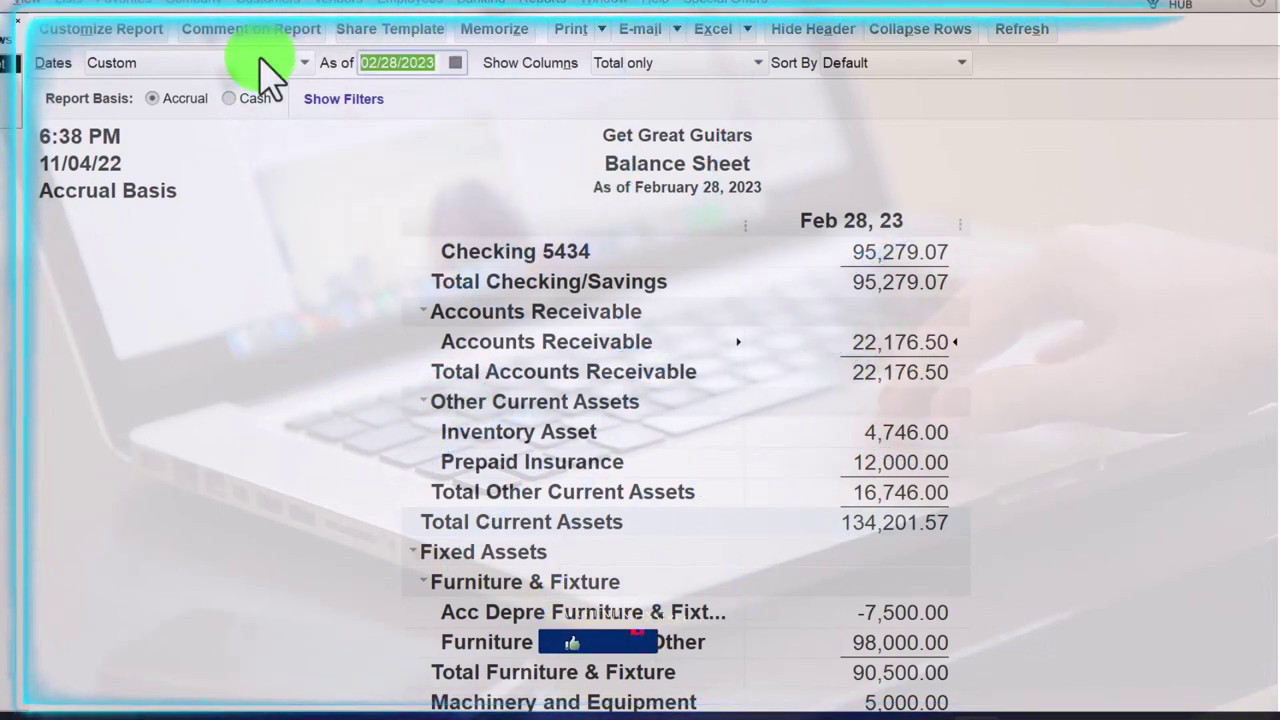
# Customize the Balance Sheet to run through 03/31/2023 with columns displayed by month.
pyautogui.click(140, 30)
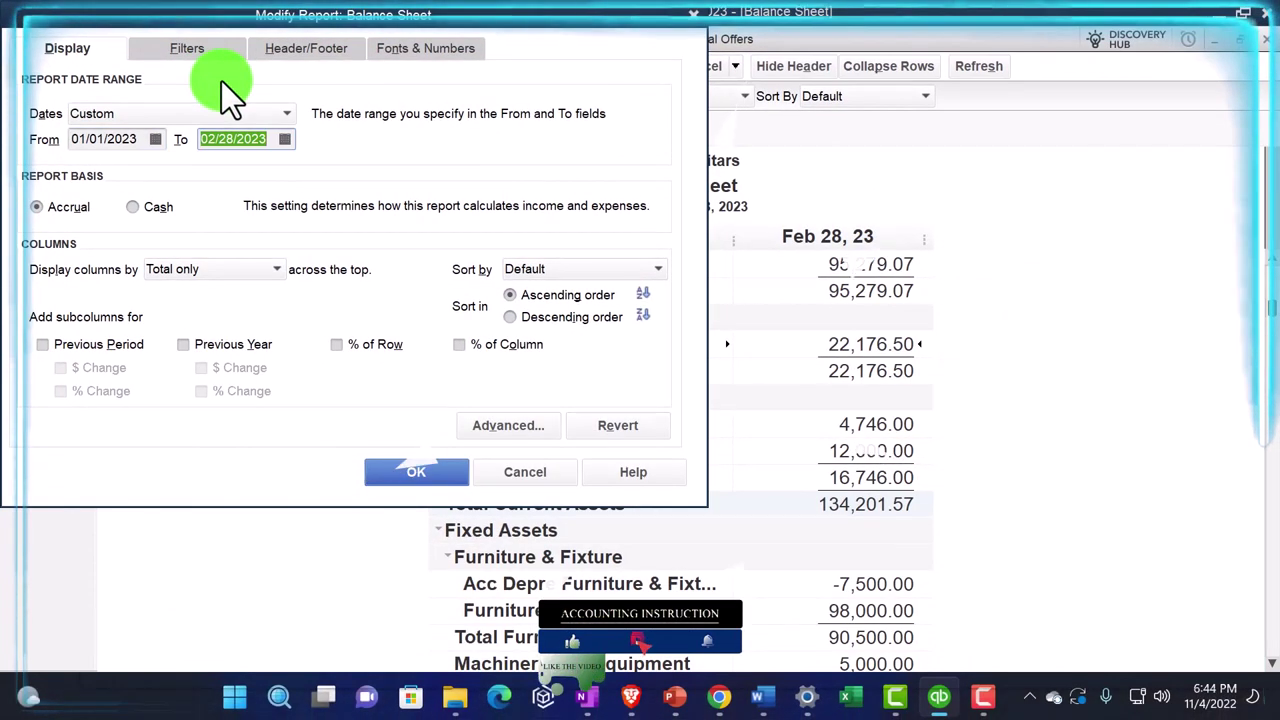
pyautogui.write('033')
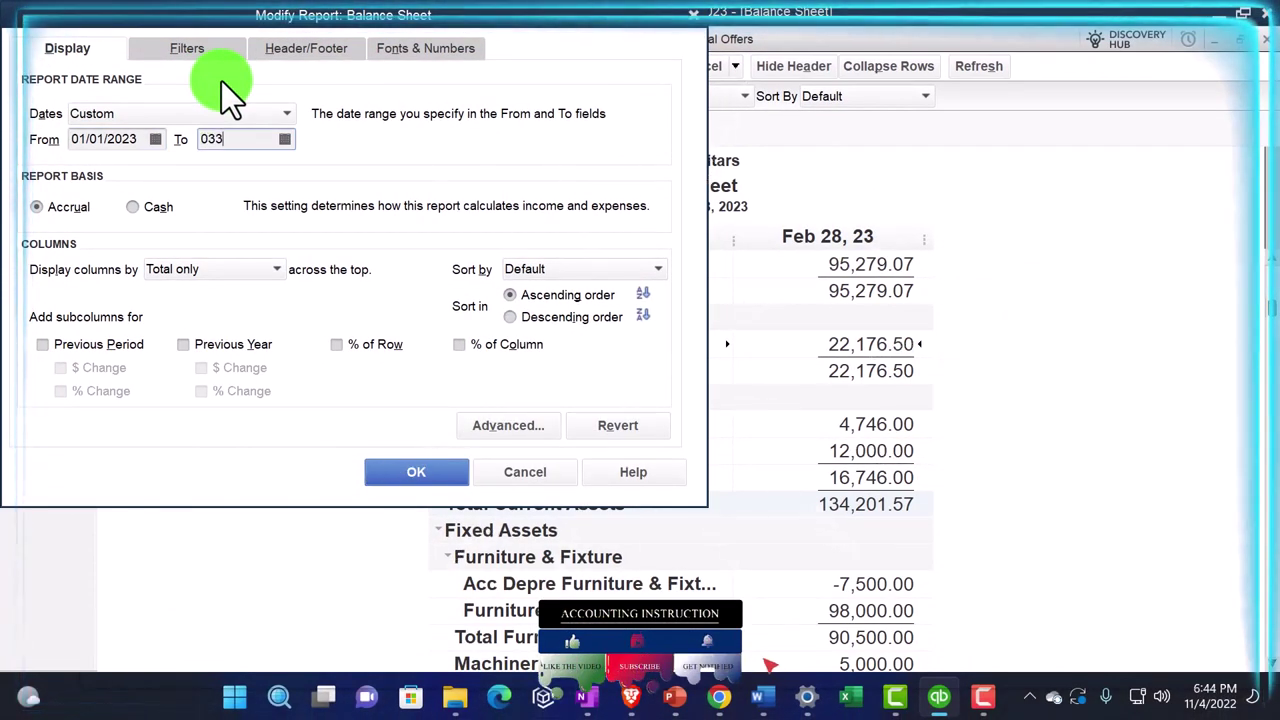
pyautogui.write('123')
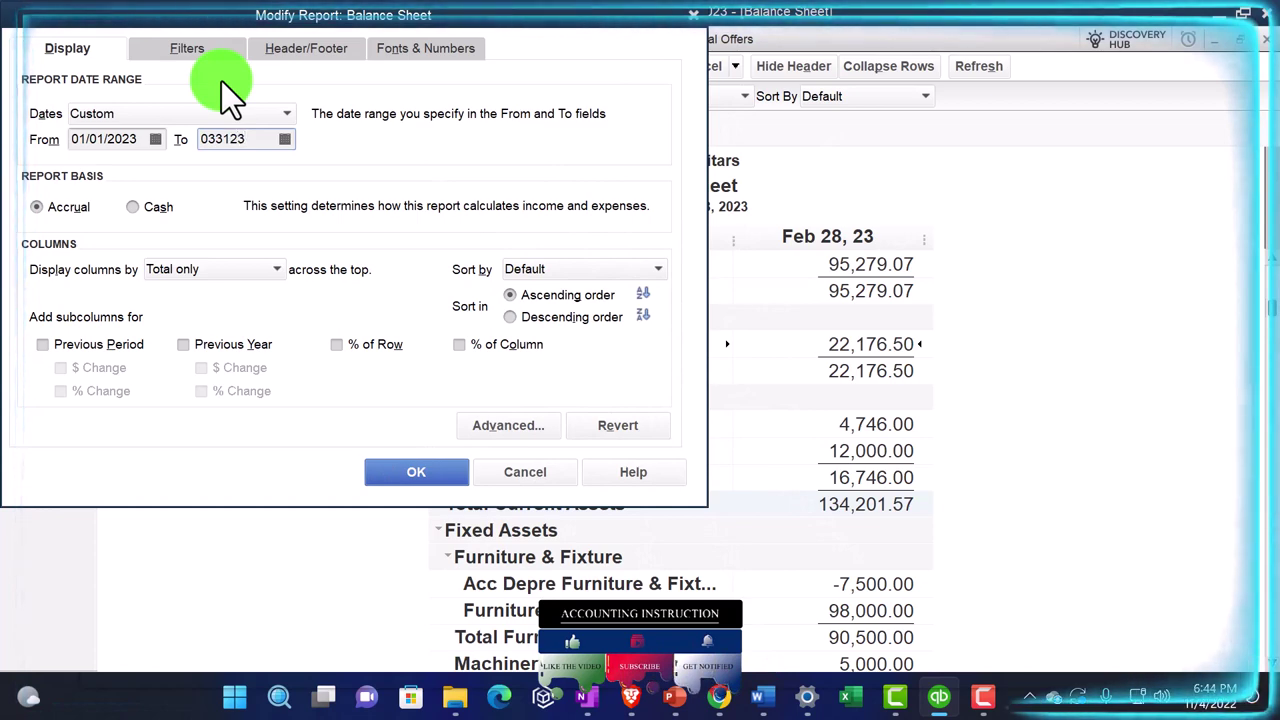
pyautogui.press('Tab')
pyautogui.click(273, 272)
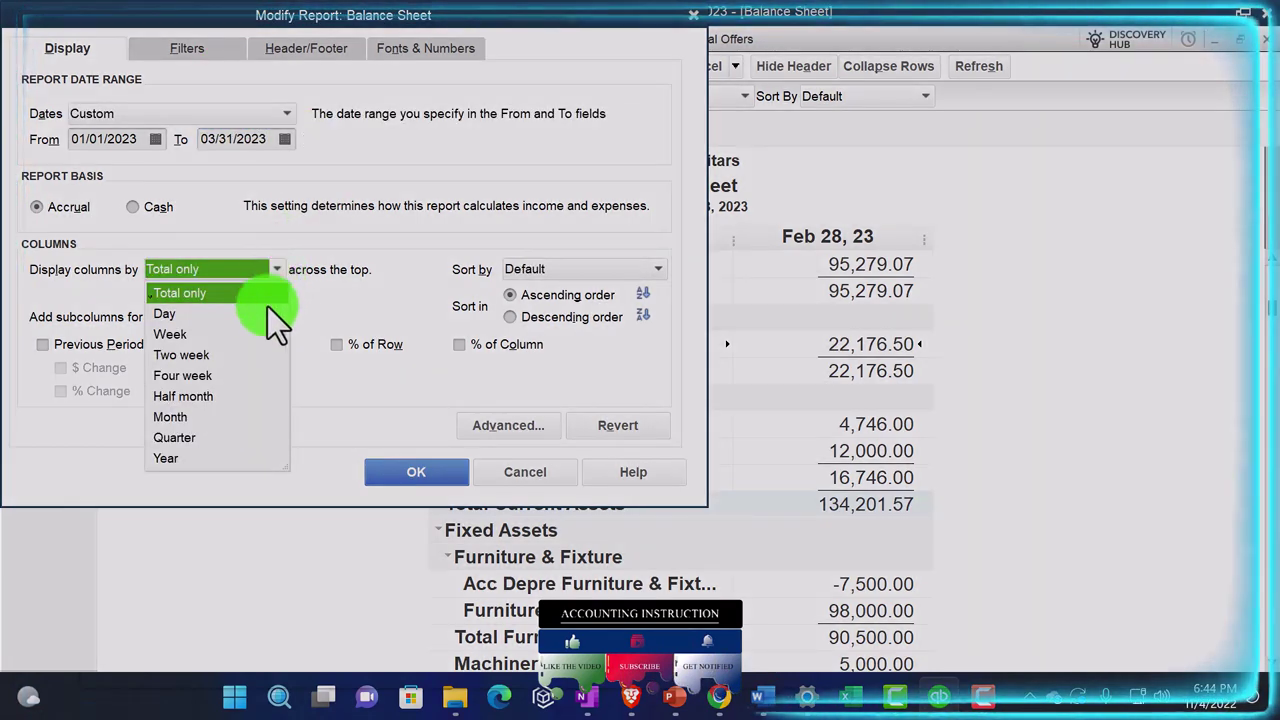
pyautogui.click(192, 413)
pyautogui.click(412, 472)
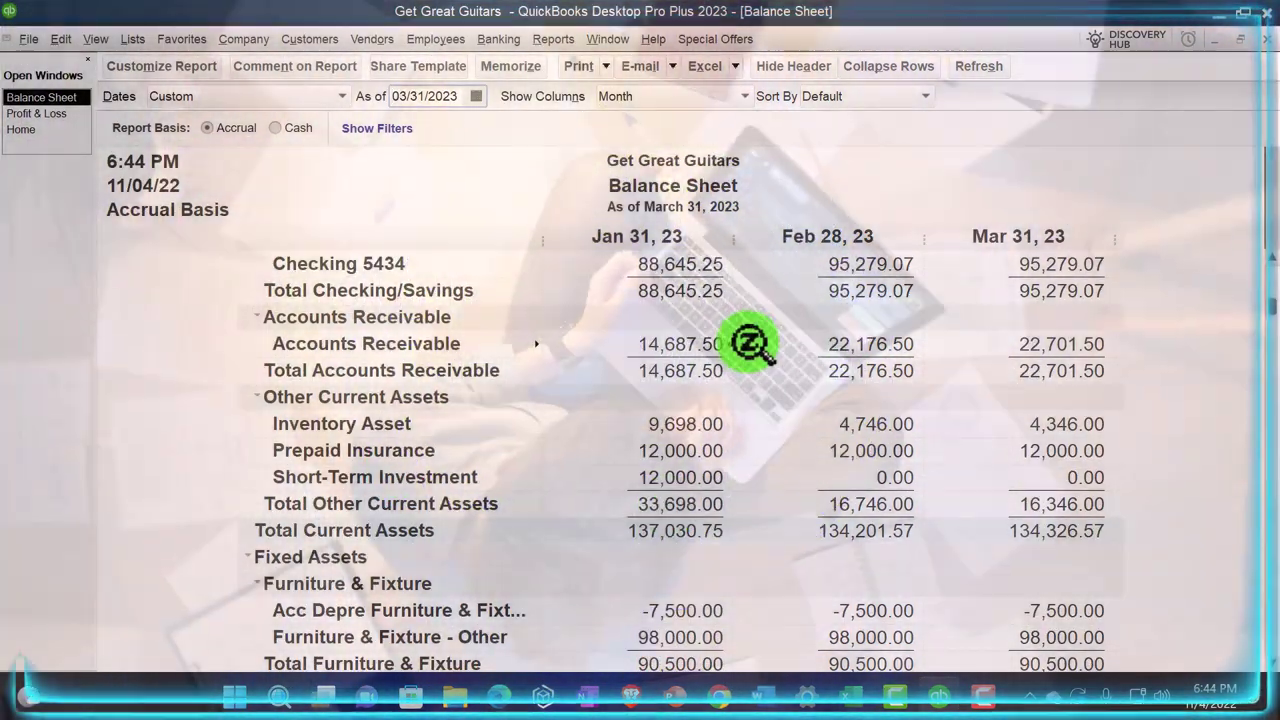
# Drill down from the March Accounts Receivable balance to the Anderson Guitars invoice and close the invoice after checking it.
pyautogui.doubleClick(1060, 345)
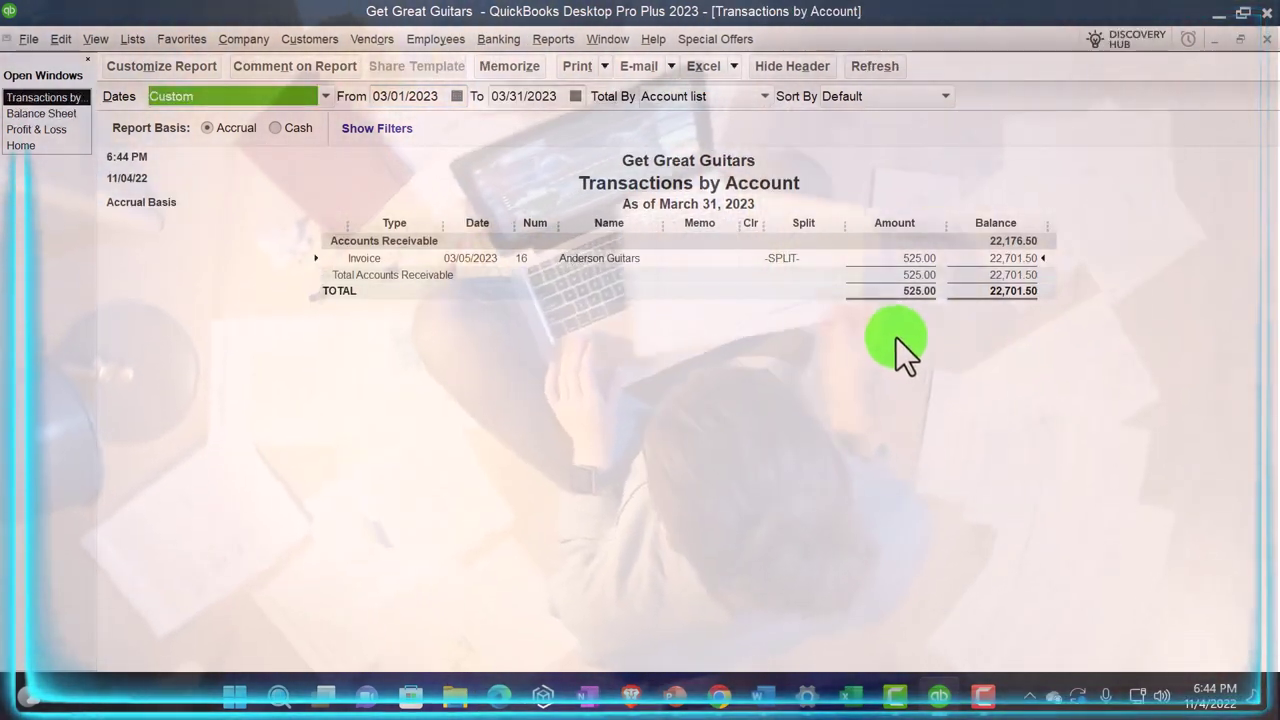
pyautogui.doubleClick(906, 262)
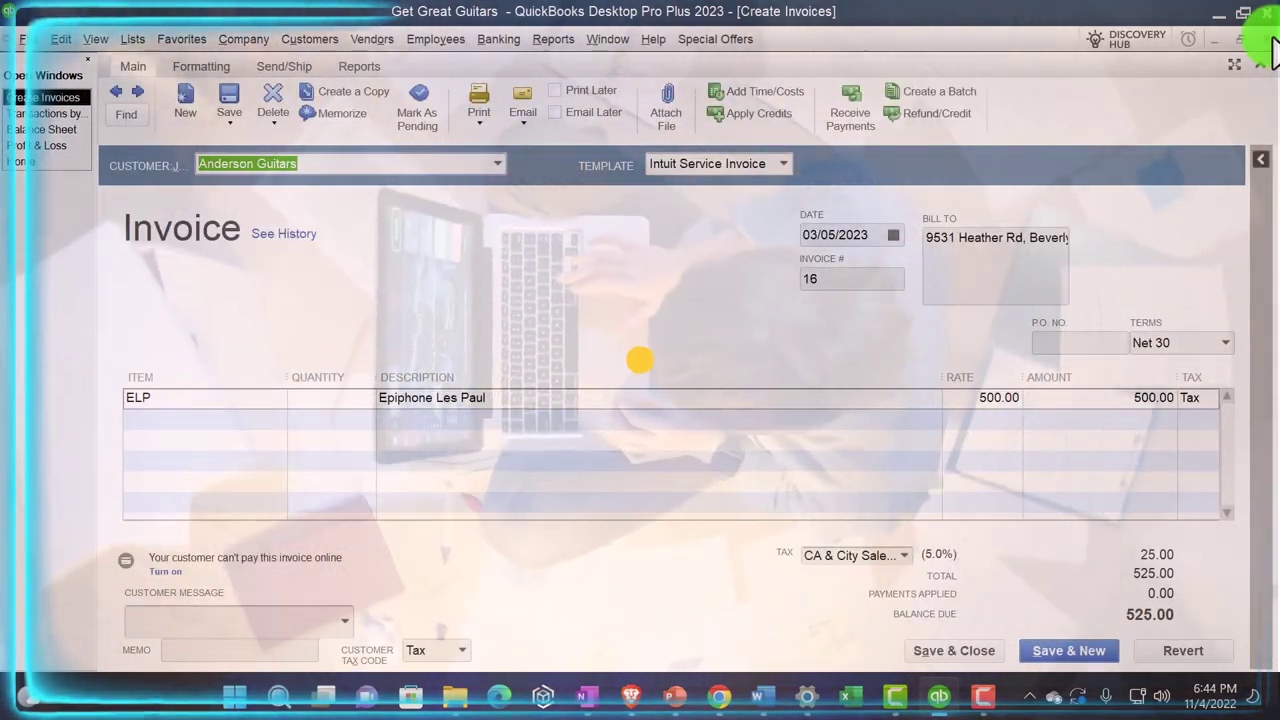
pyautogui.click(1267, 38)
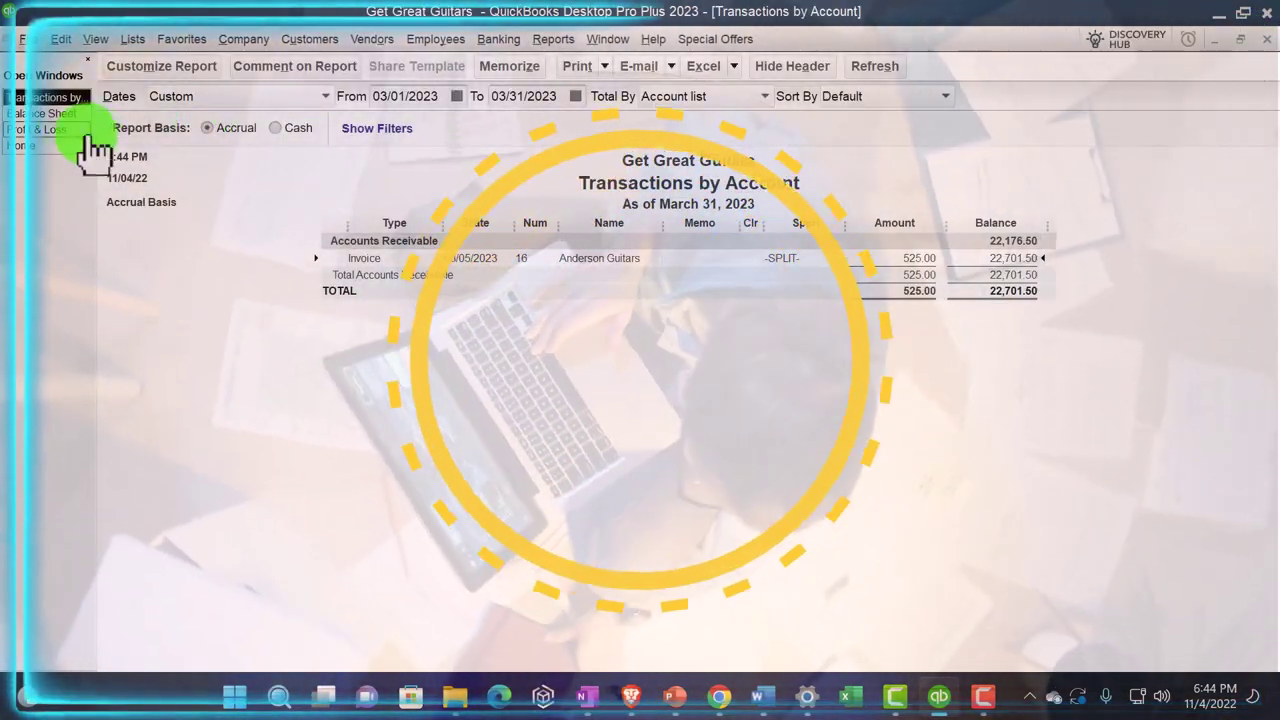
# Check the transaction detail behind the March Sales amount on the Profit & Loss report and close the detail.
pyautogui.click(60, 129)
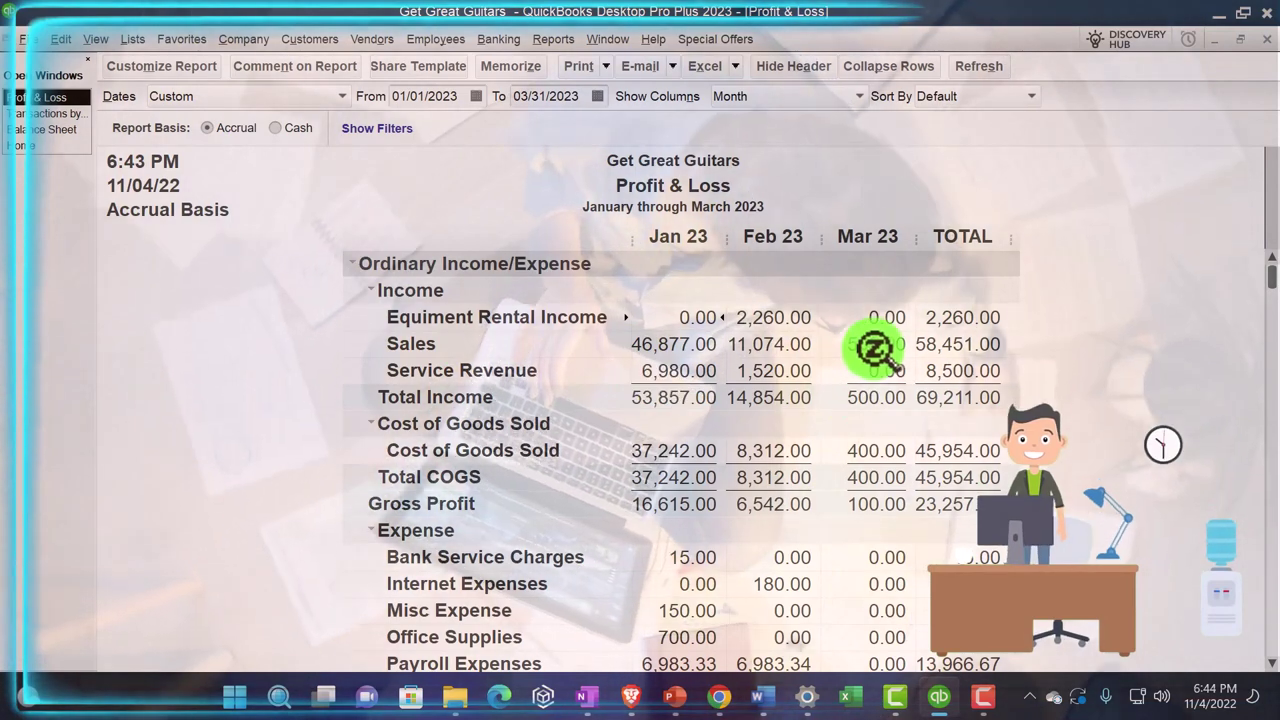
pyautogui.doubleClick(875, 344)
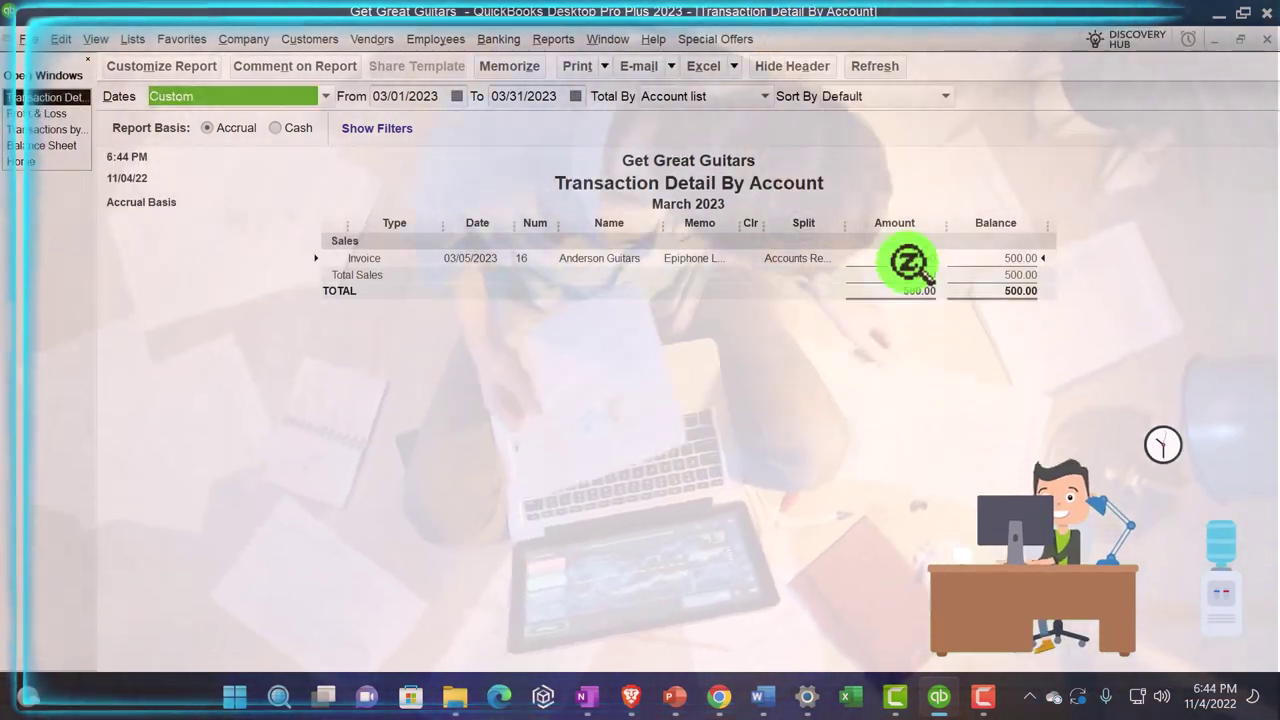
pyautogui.click(1266, 45)
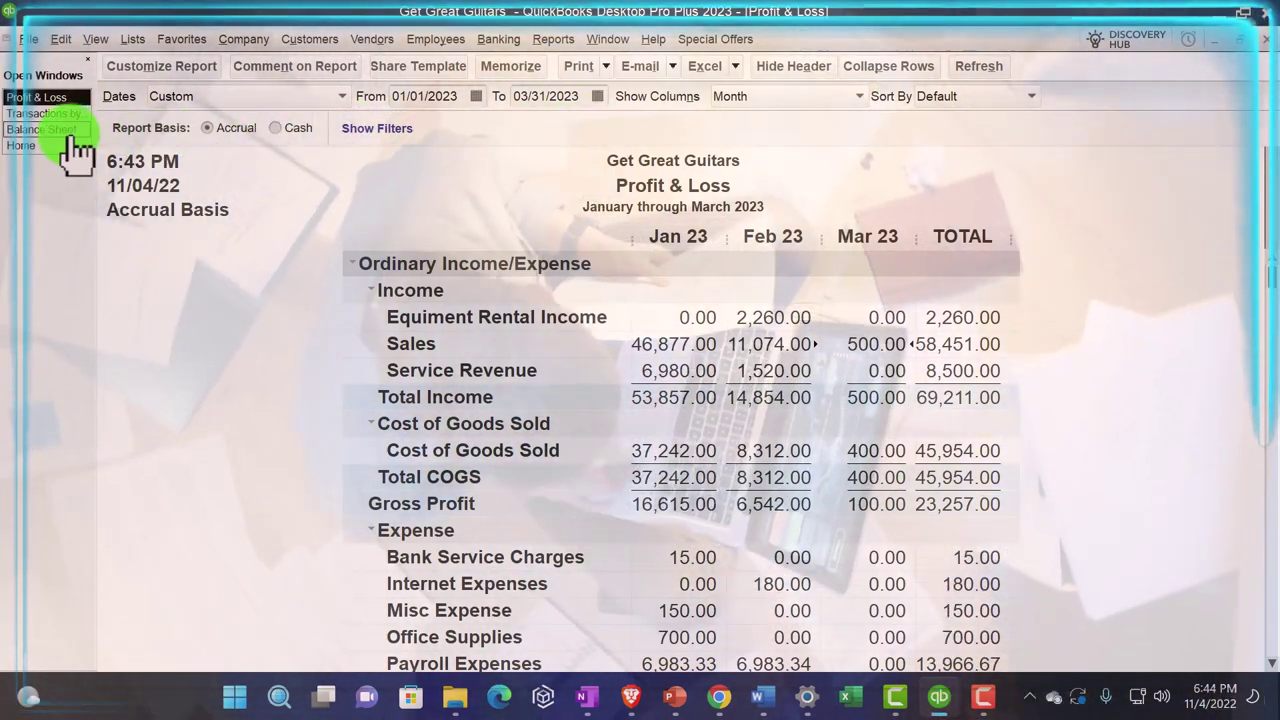
# Return to the Balance Sheet, inspect the transactions behind the March Sales Tax Payable balance, and close that detail.
pyautogui.click(62, 130)
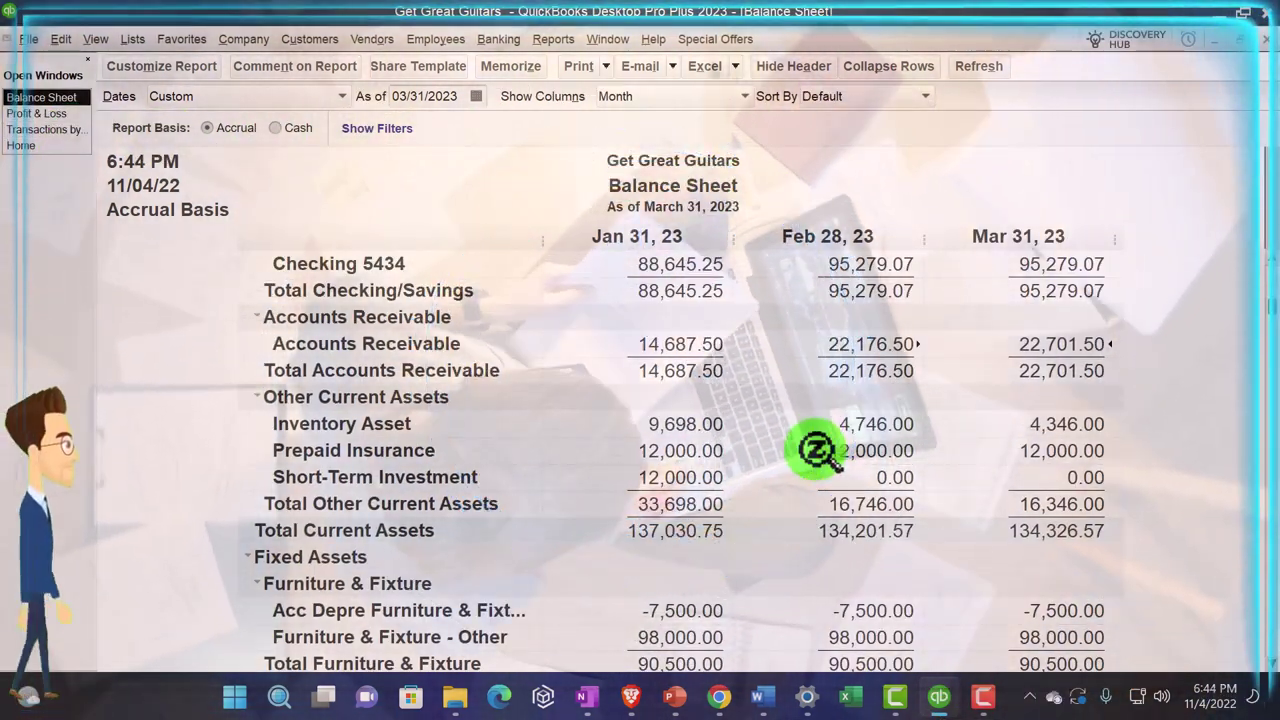
pyautogui.scroll(-6, 818, 452)
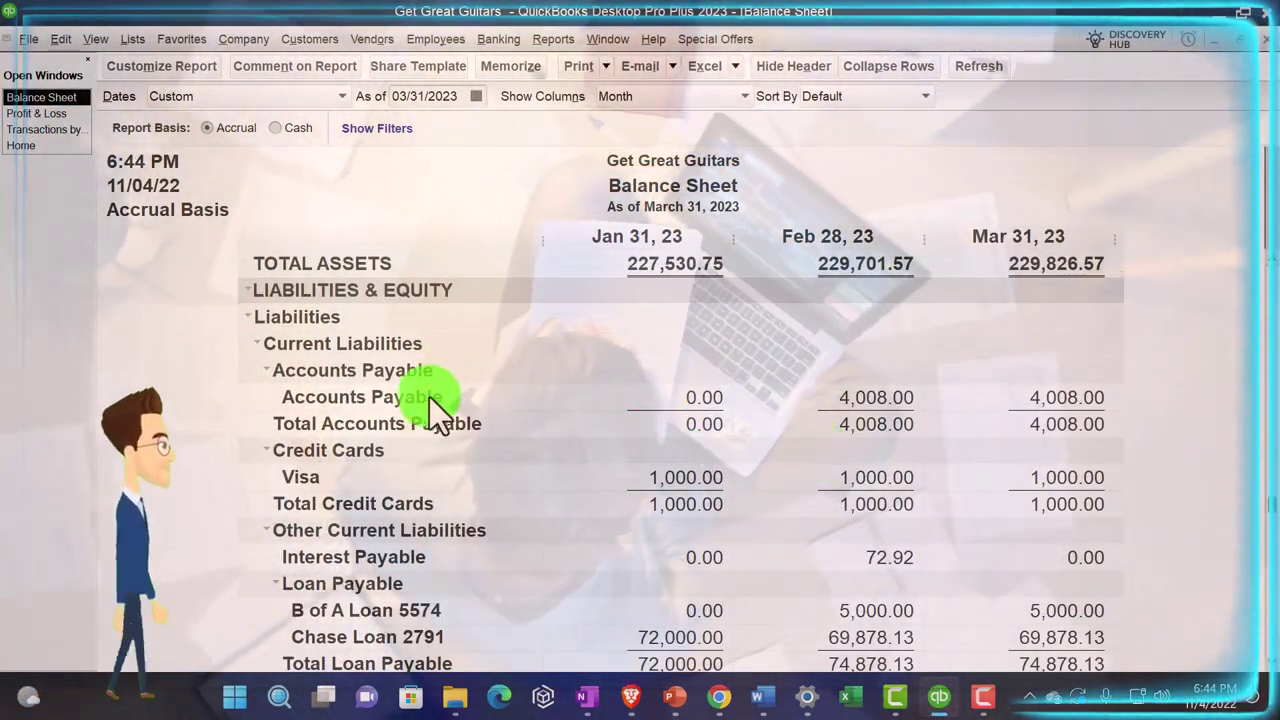
pyautogui.scroll(-1, 427, 397)
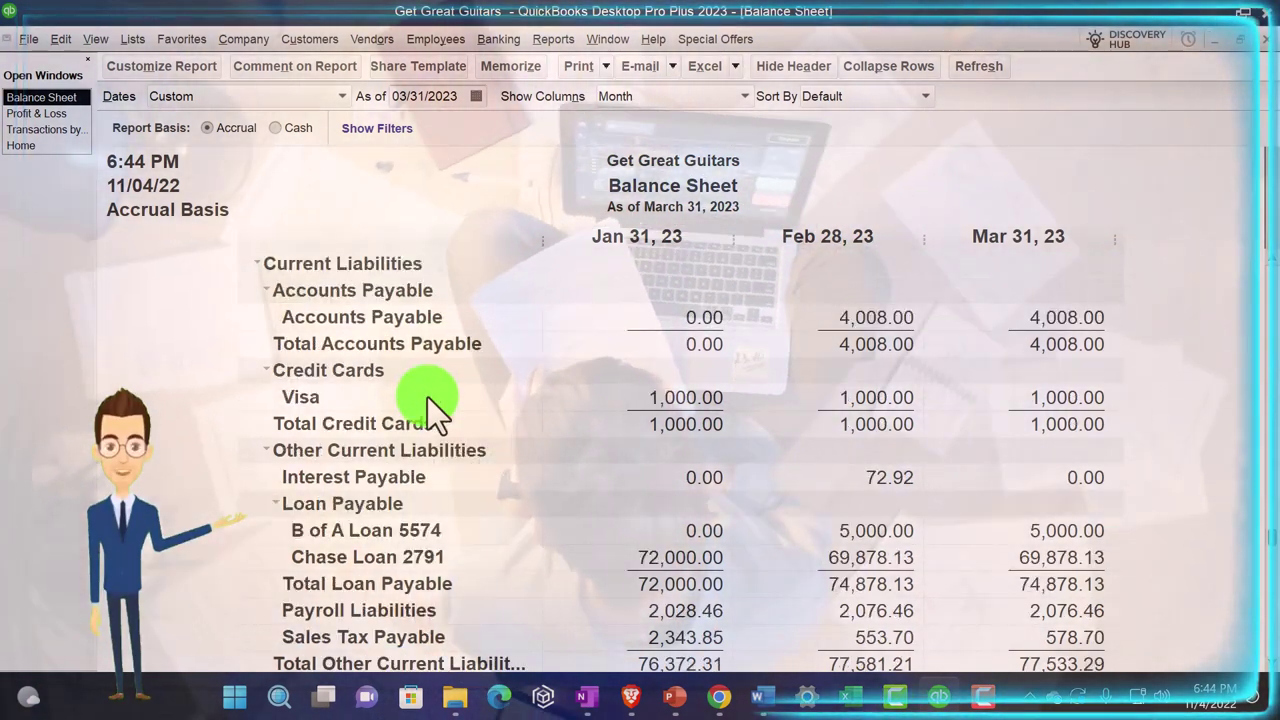
pyautogui.scroll(-1, 441, 528)
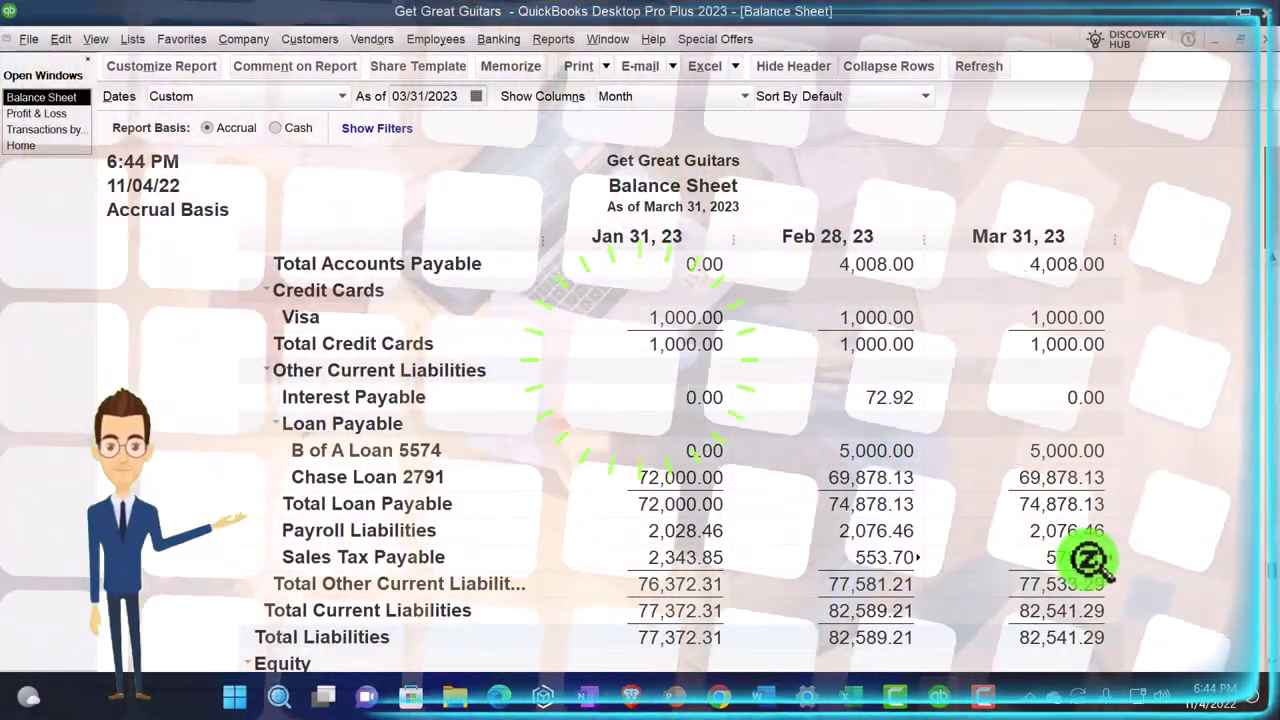
pyautogui.doubleClick(1094, 558)
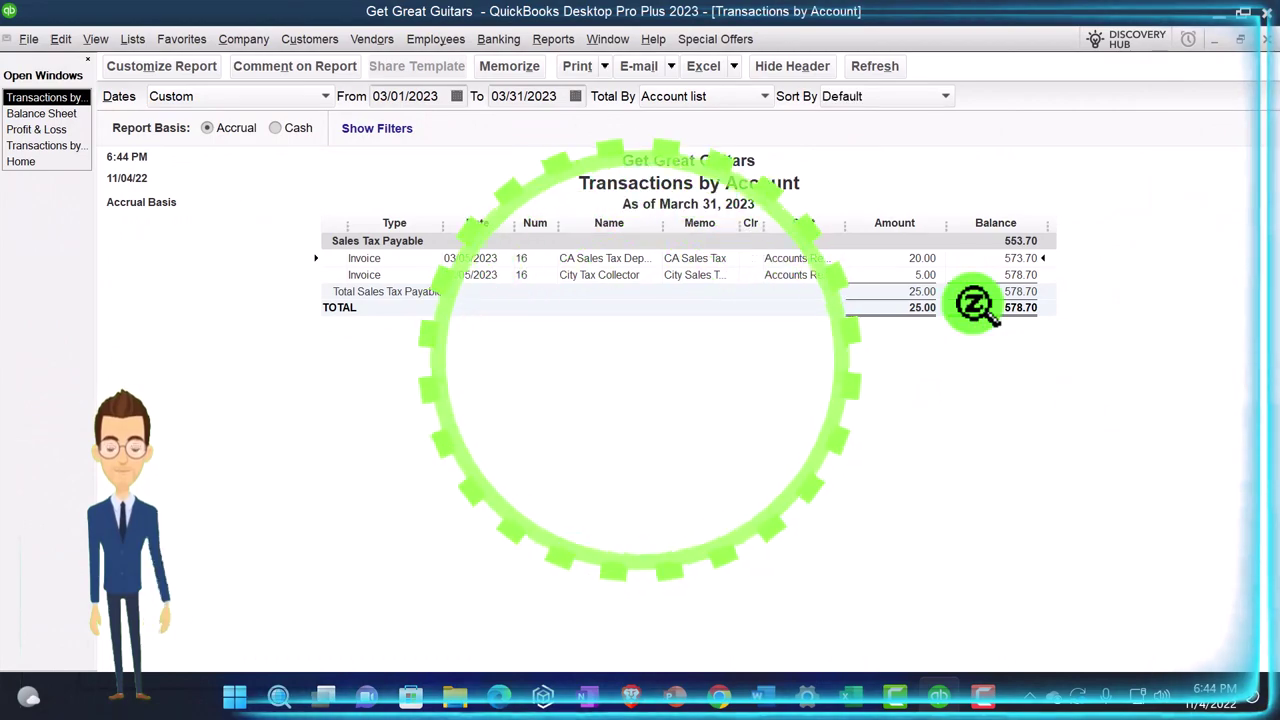
pyautogui.click(1264, 40)
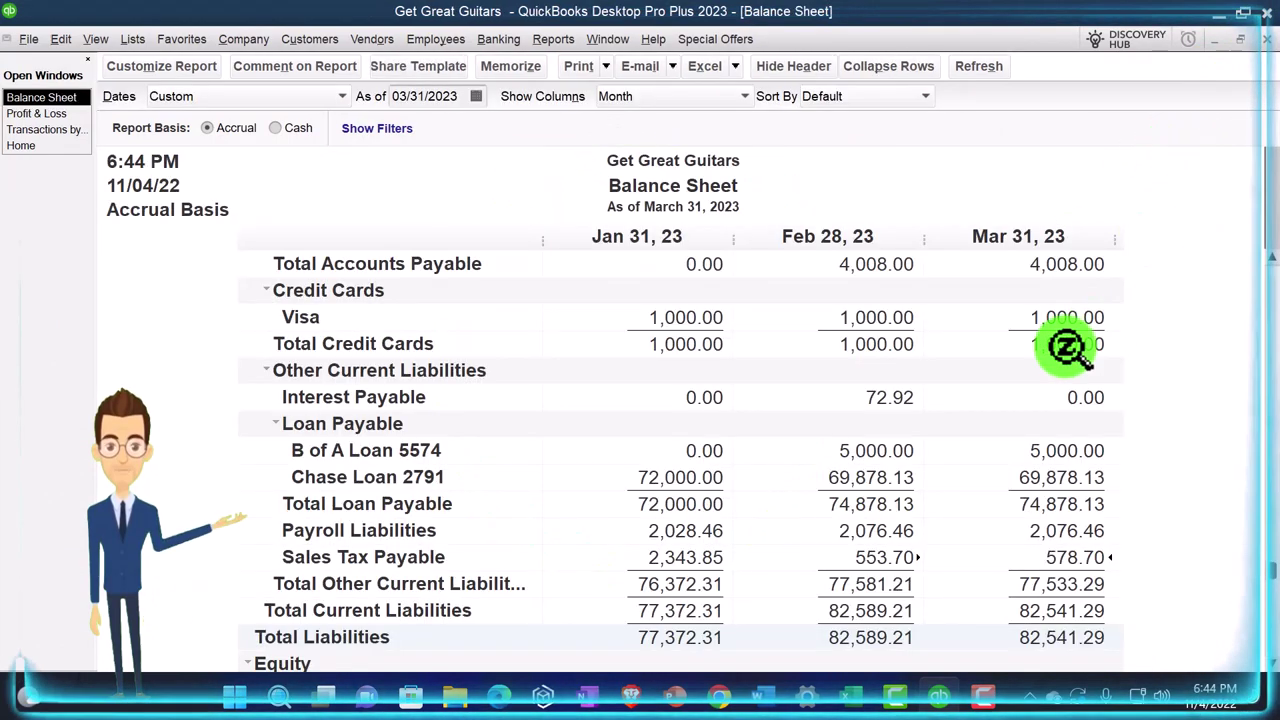
# Inspect the transactions behind the March Inventory Asset balance on the Balance Sheet and close that detail.
pyautogui.scroll(4, 1025, 590)
pyautogui.scroll(5, 1025, 590)
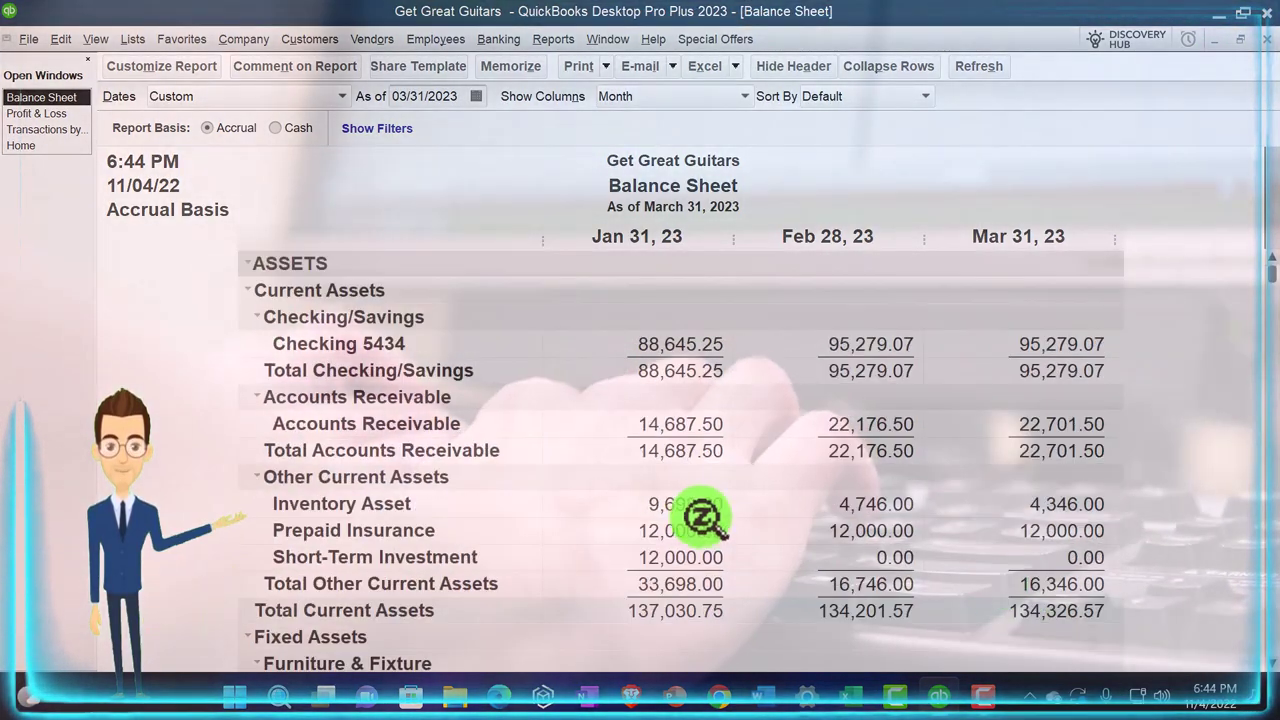
pyautogui.doubleClick(1073, 510)
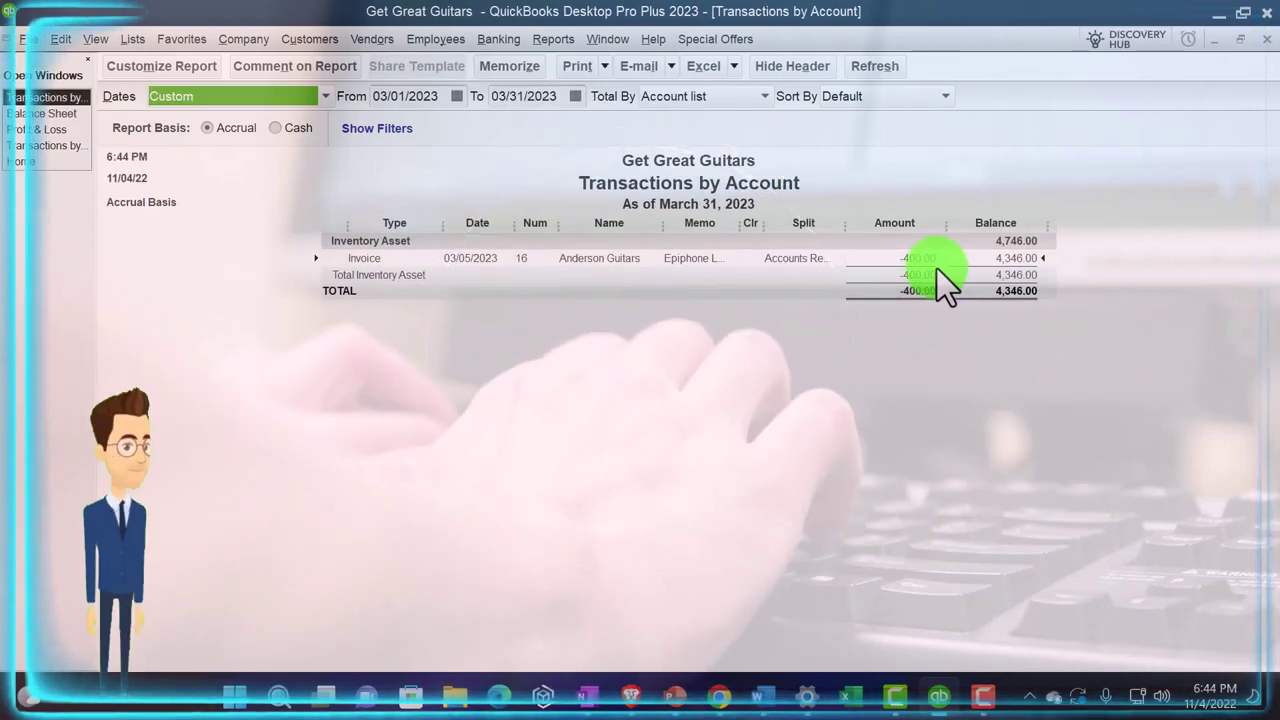
pyautogui.click(1265, 41)
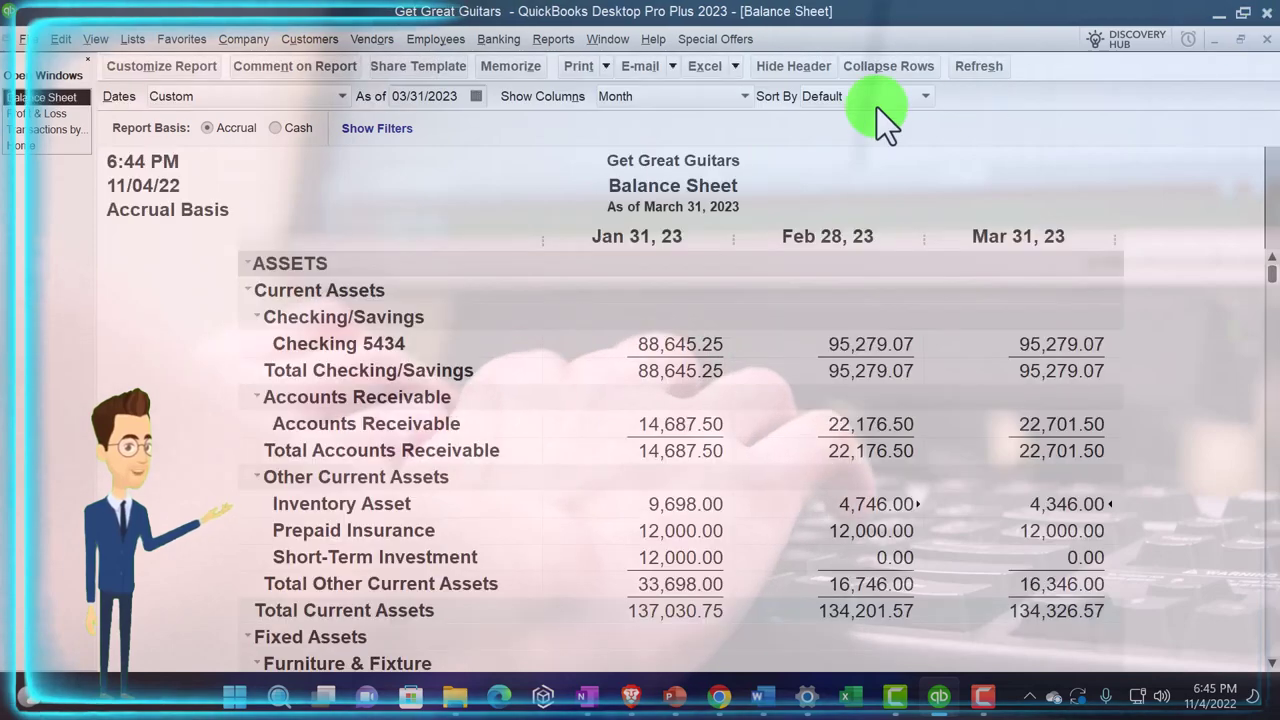
# Review the March cost of goods sold, gross profit and net ordinary income on the Profit & Loss report.
pyautogui.click(57, 114)
pyautogui.scroll(-1, 859, 541)
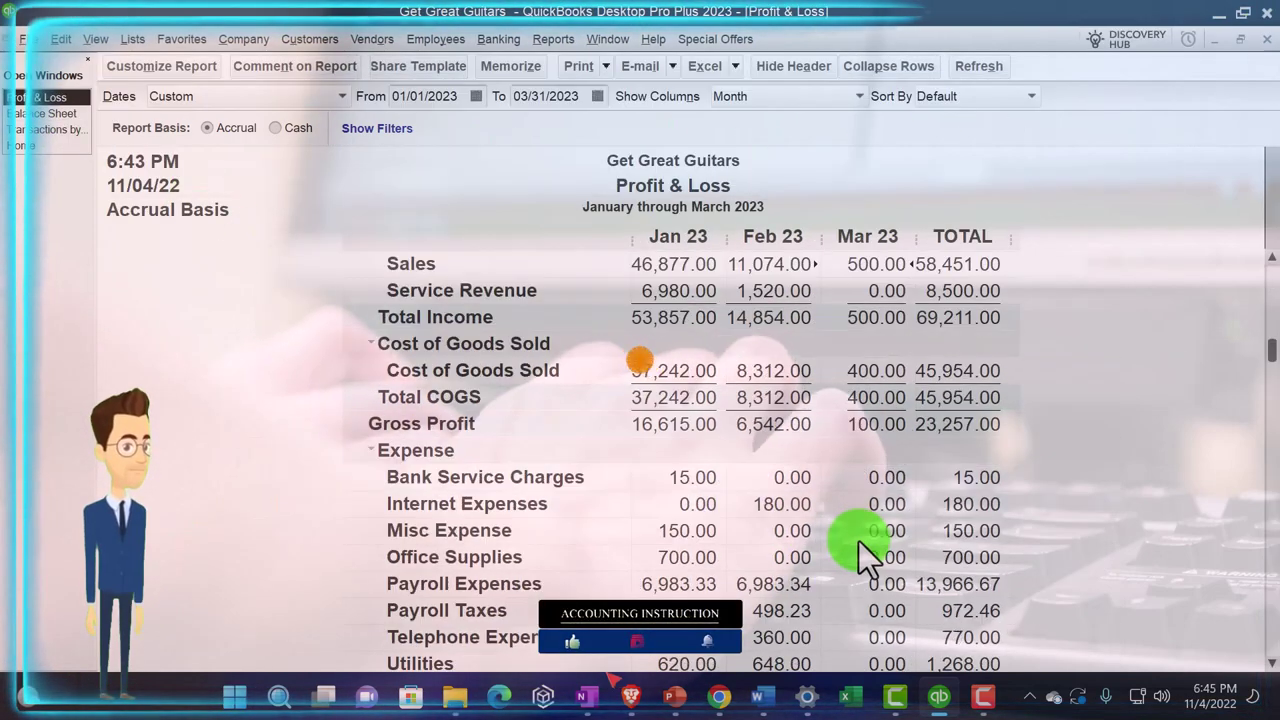
pyautogui.scroll(-1, 877, 517)
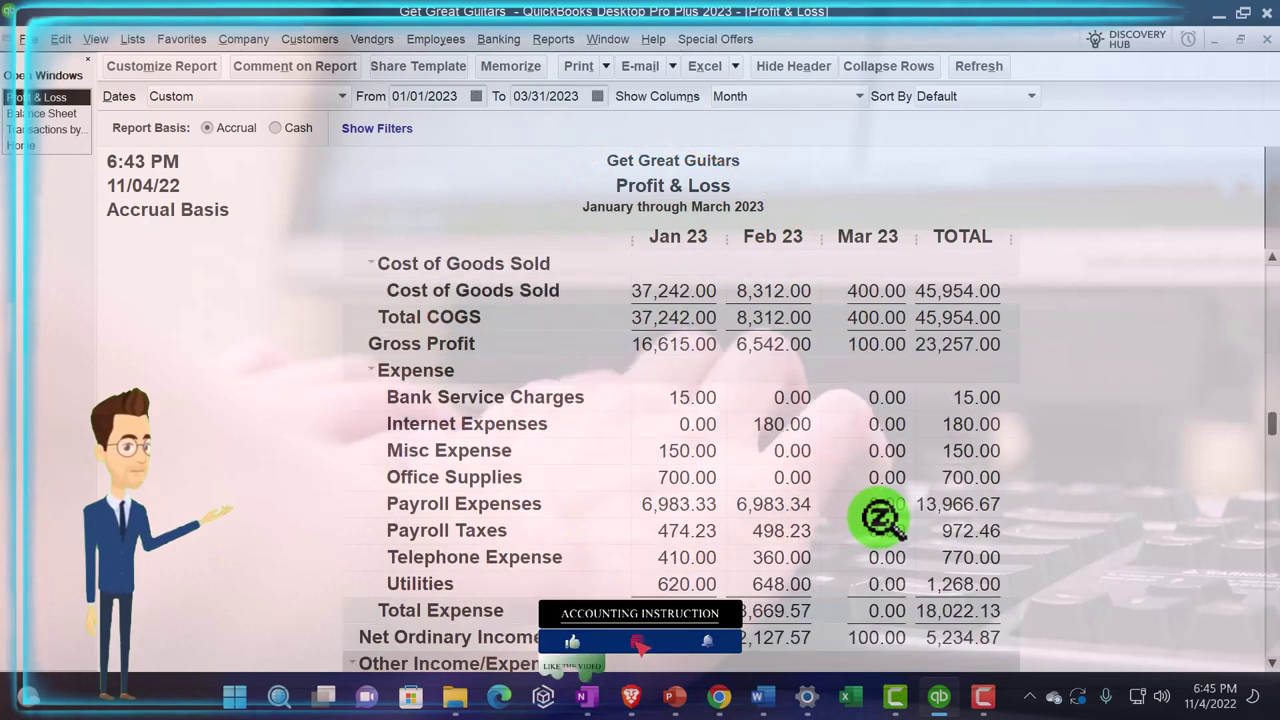
pyautogui.scroll(2, 880, 517)
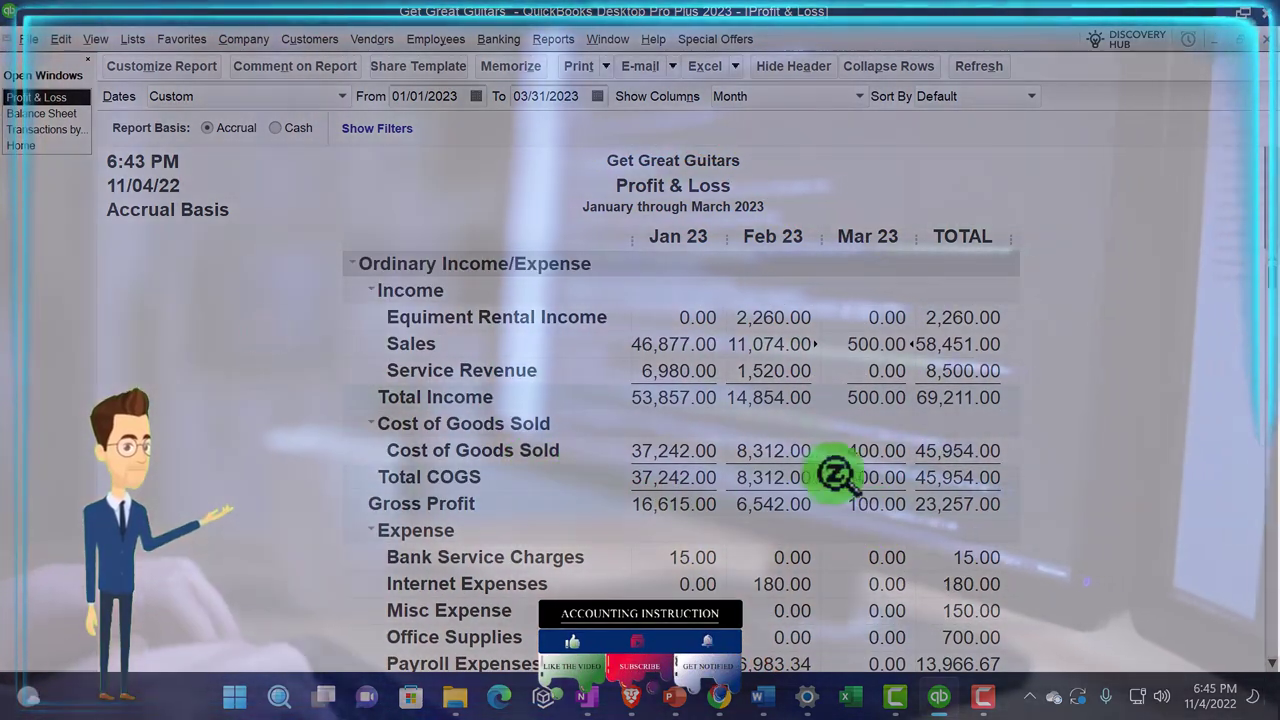
# Inspect the transaction detail behind the March Cost of Goods Sold amount, close it and return to the Balance Sheet.
pyautogui.doubleClick(875, 452)
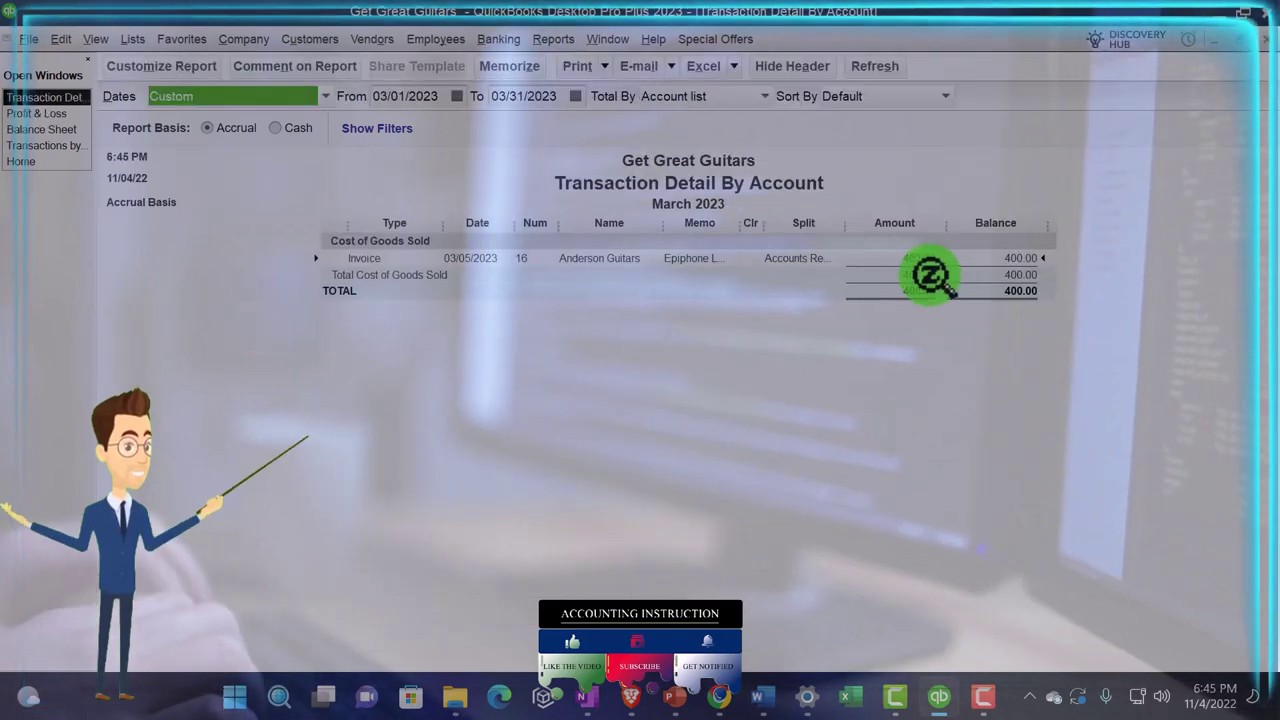
pyautogui.click(1247, 42)
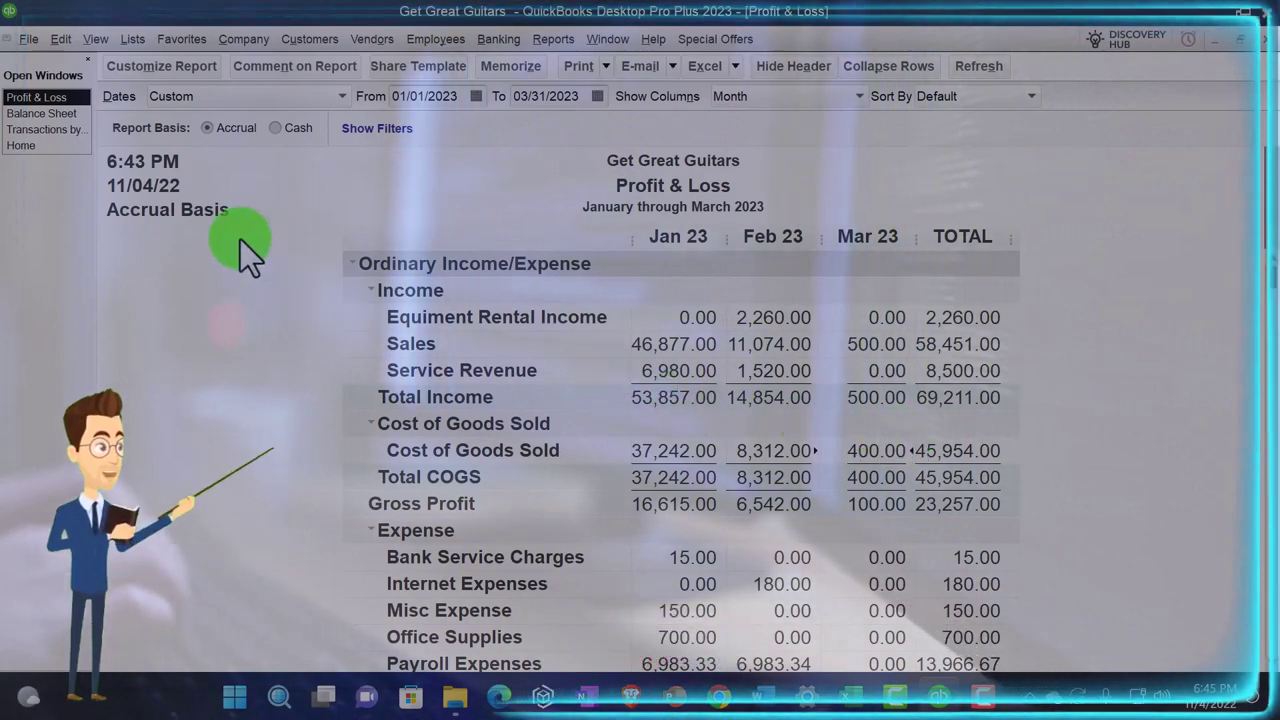
pyautogui.click(38, 113)
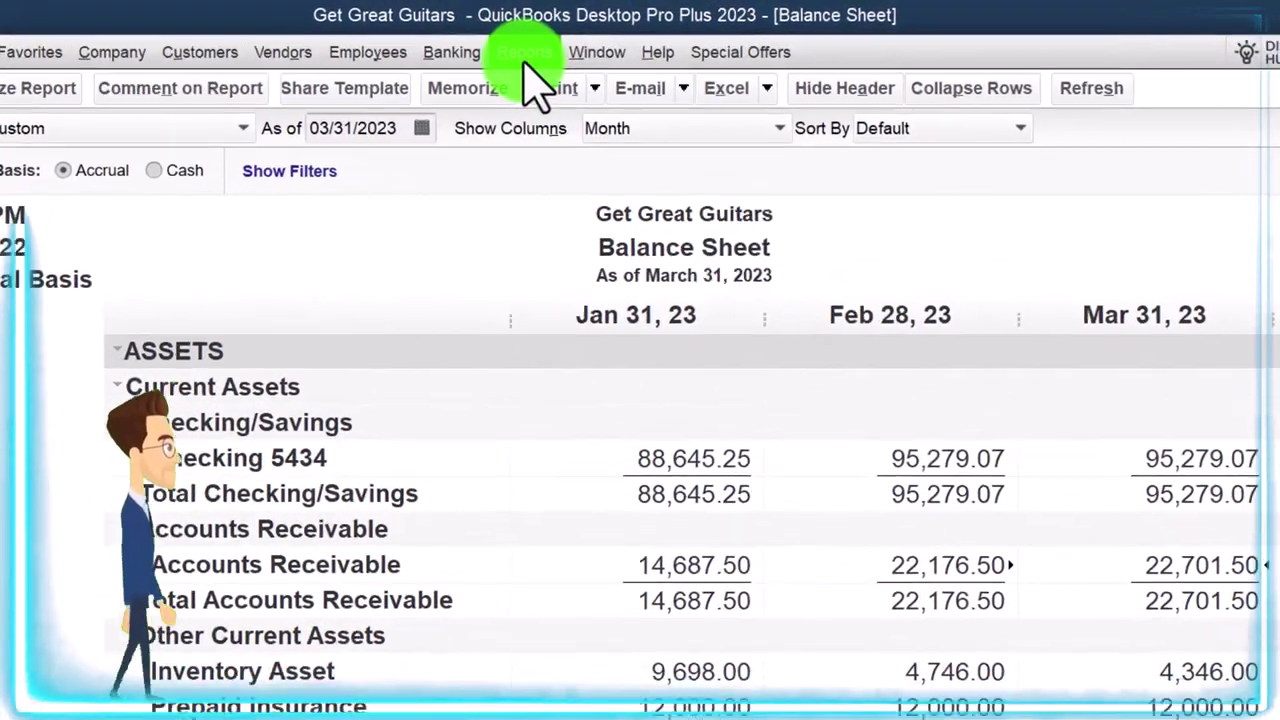
# Run the Customer Balance Detail report and review the Anderson Guitars transactions and the overall receivables total.
pyautogui.click(524, 58)
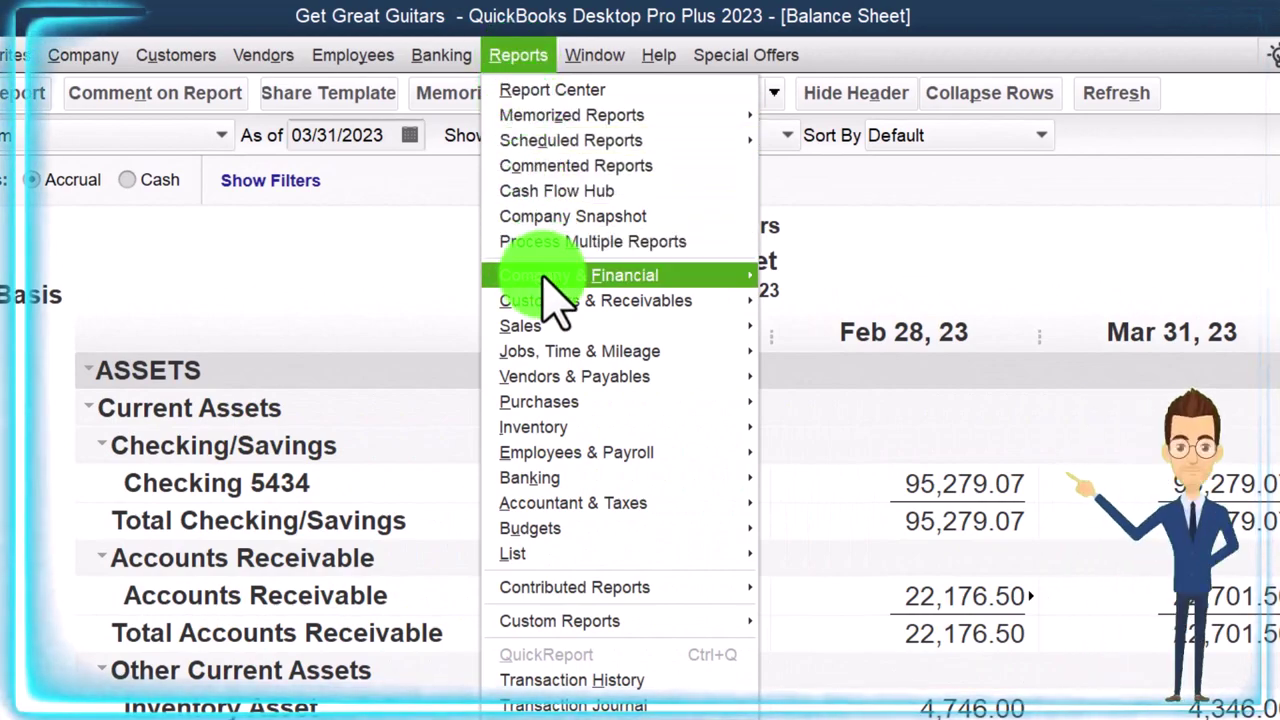
pyautogui.click(630, 300)
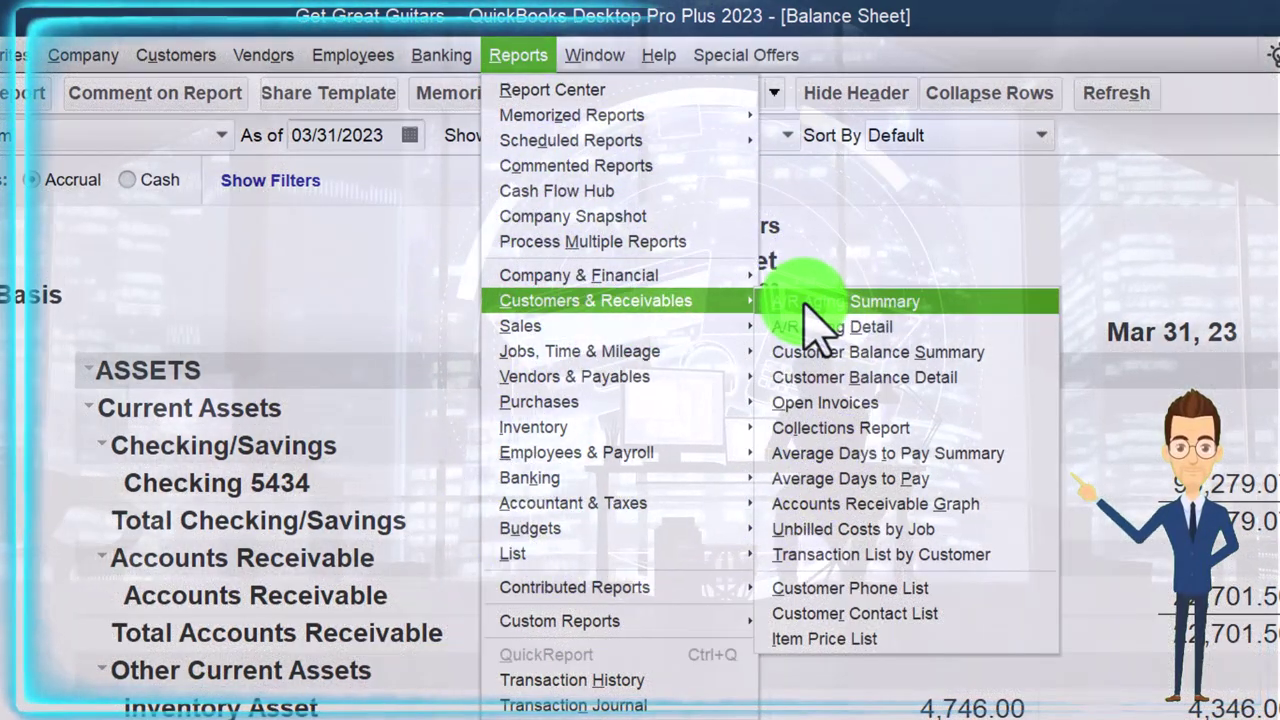
pyautogui.click(995, 378)
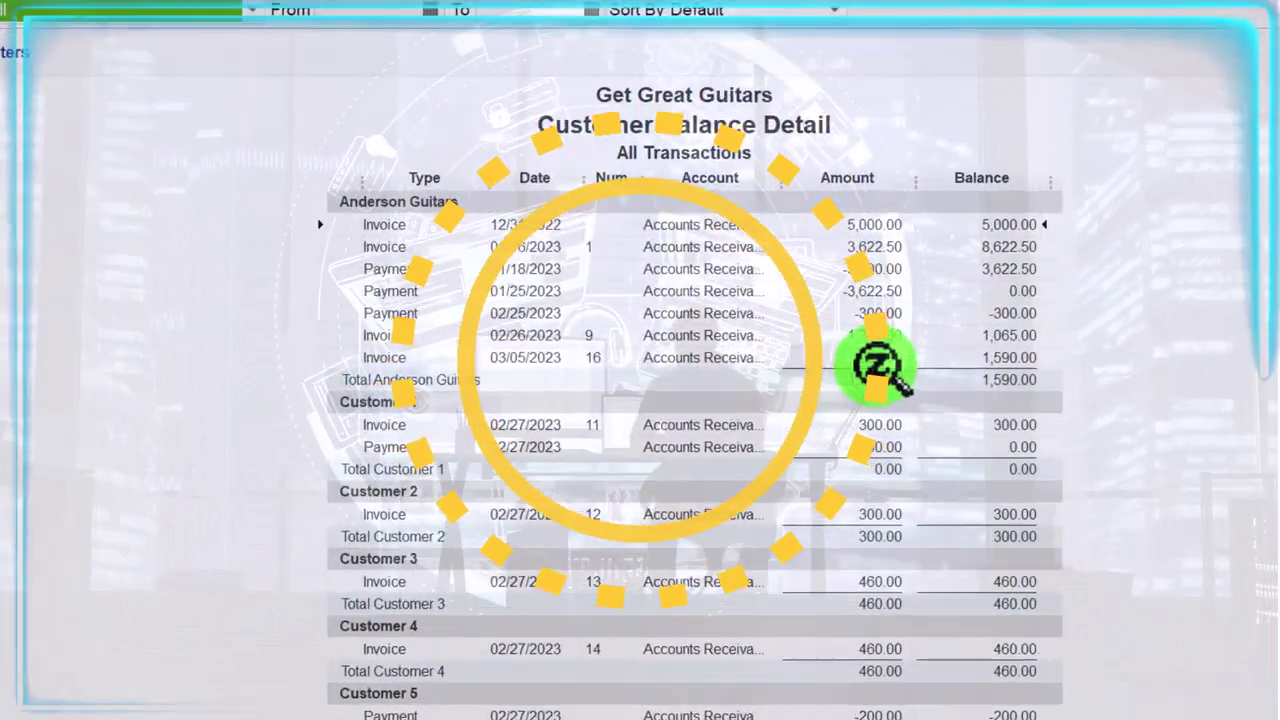
pyautogui.click(825, 360)
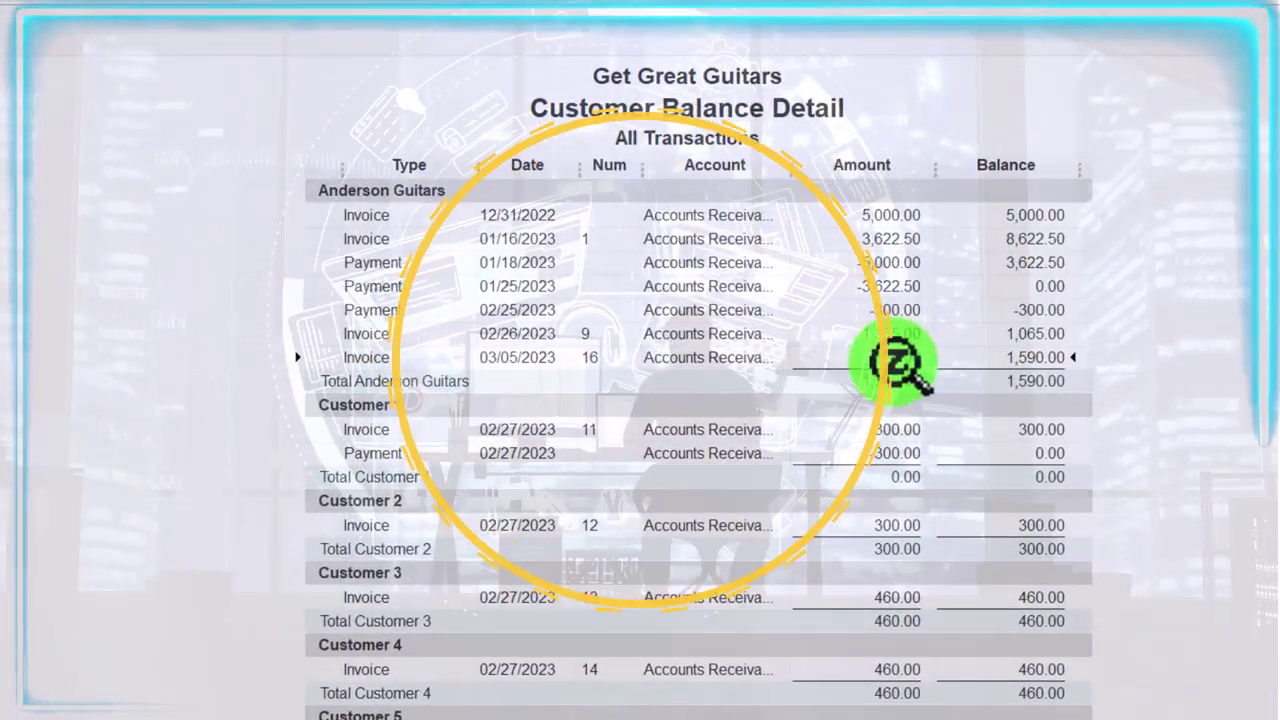
pyautogui.scroll(-13, 530, 382)
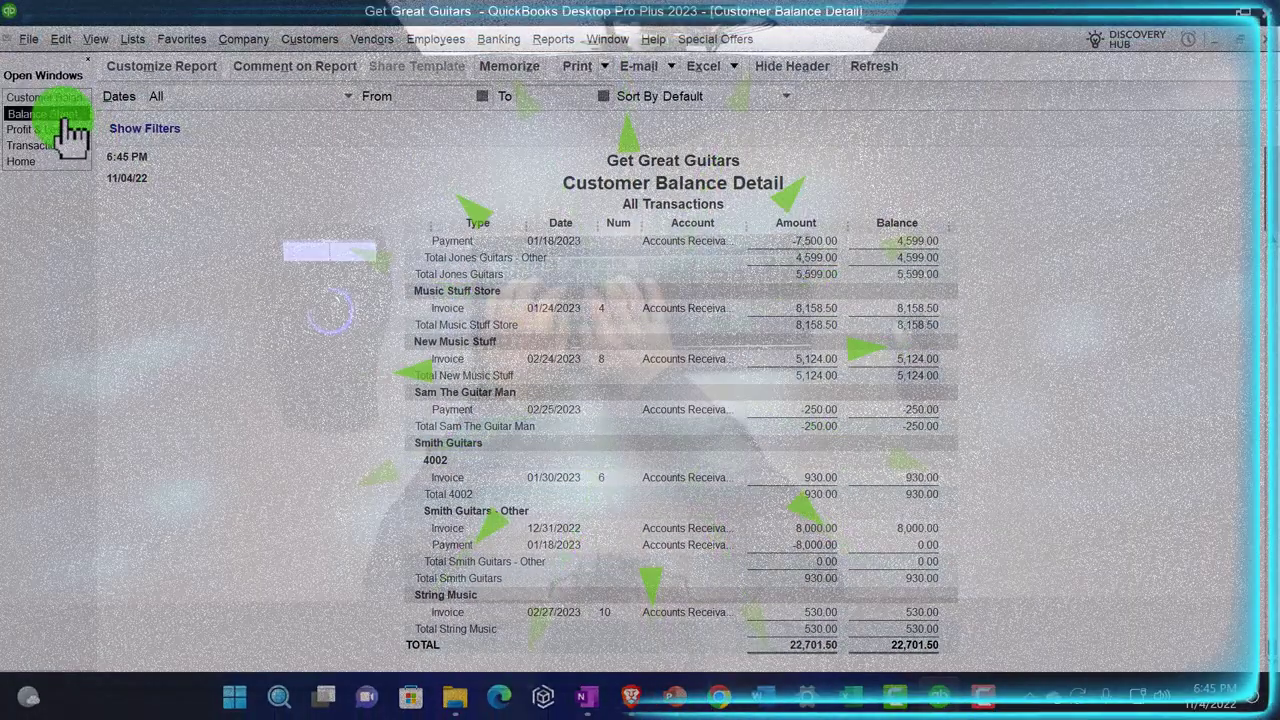
# Return to the Balance Sheet and run the Inventory Valuation Summary report as of 12/31/2023.
pyautogui.click(55, 114)
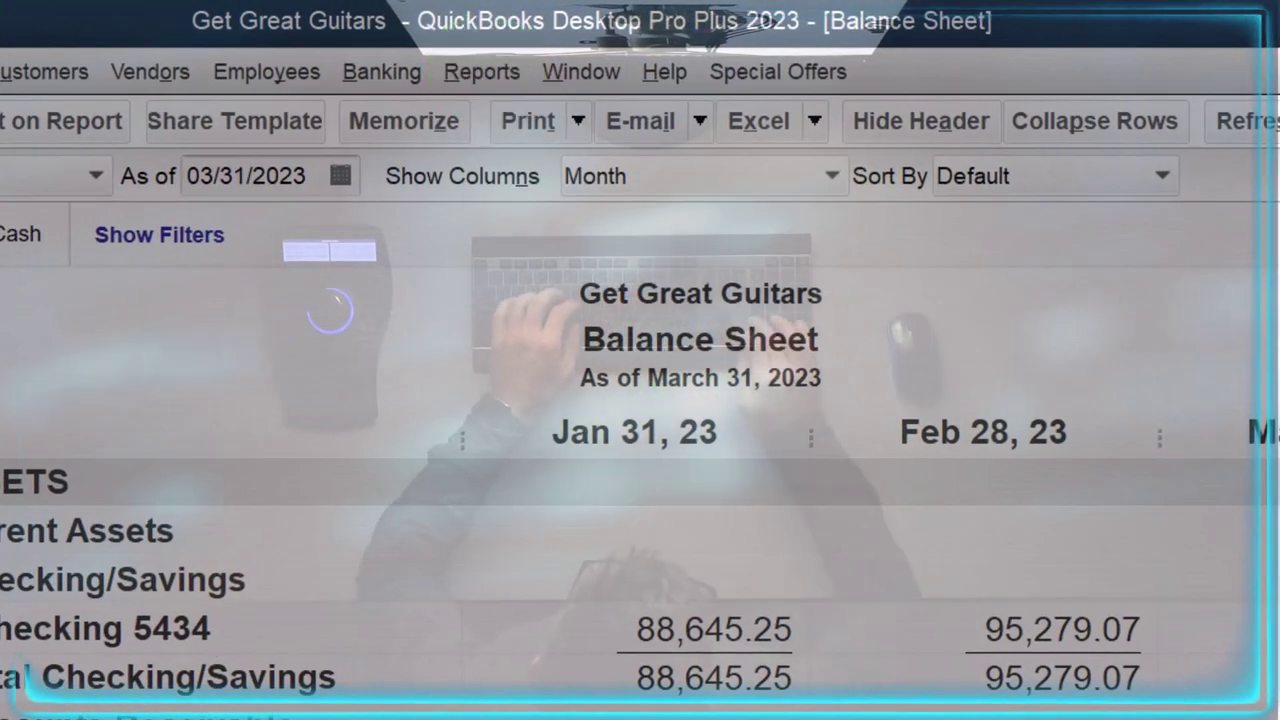
pyautogui.click(448, 68)
pyautogui.moveTo(525, 362)
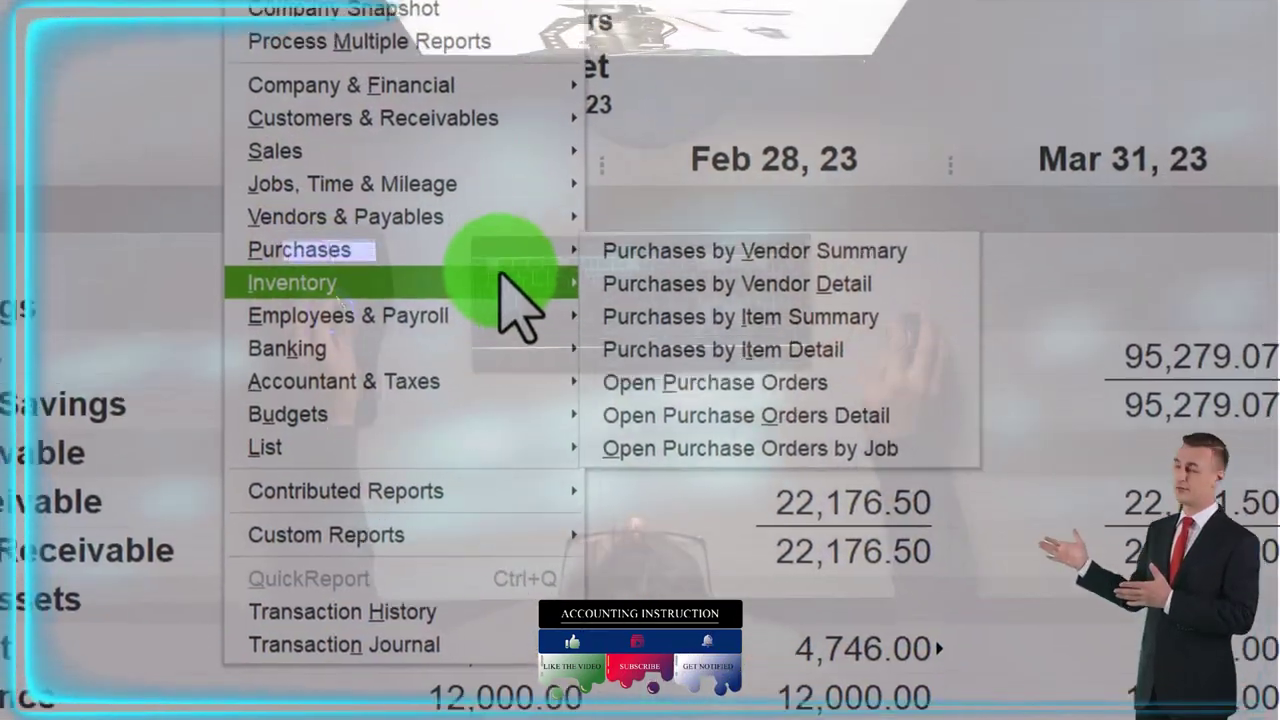
pyautogui.moveTo(674, 505)
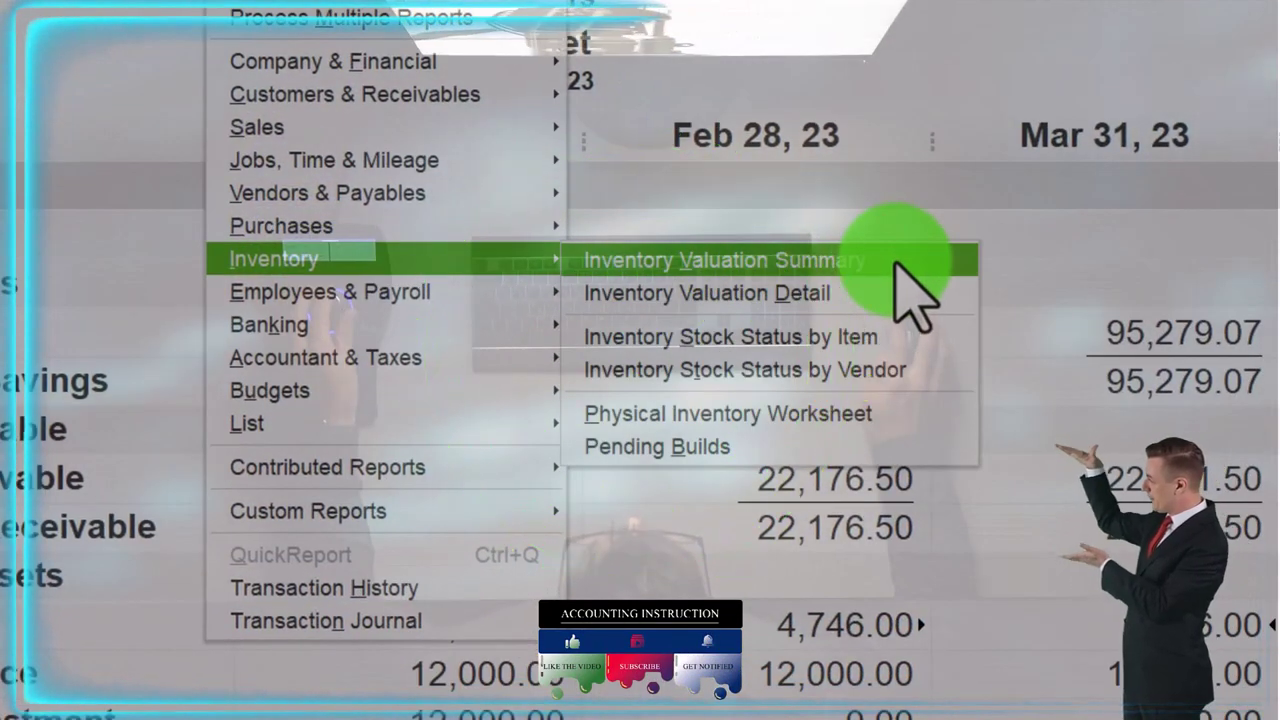
pyautogui.click(895, 262)
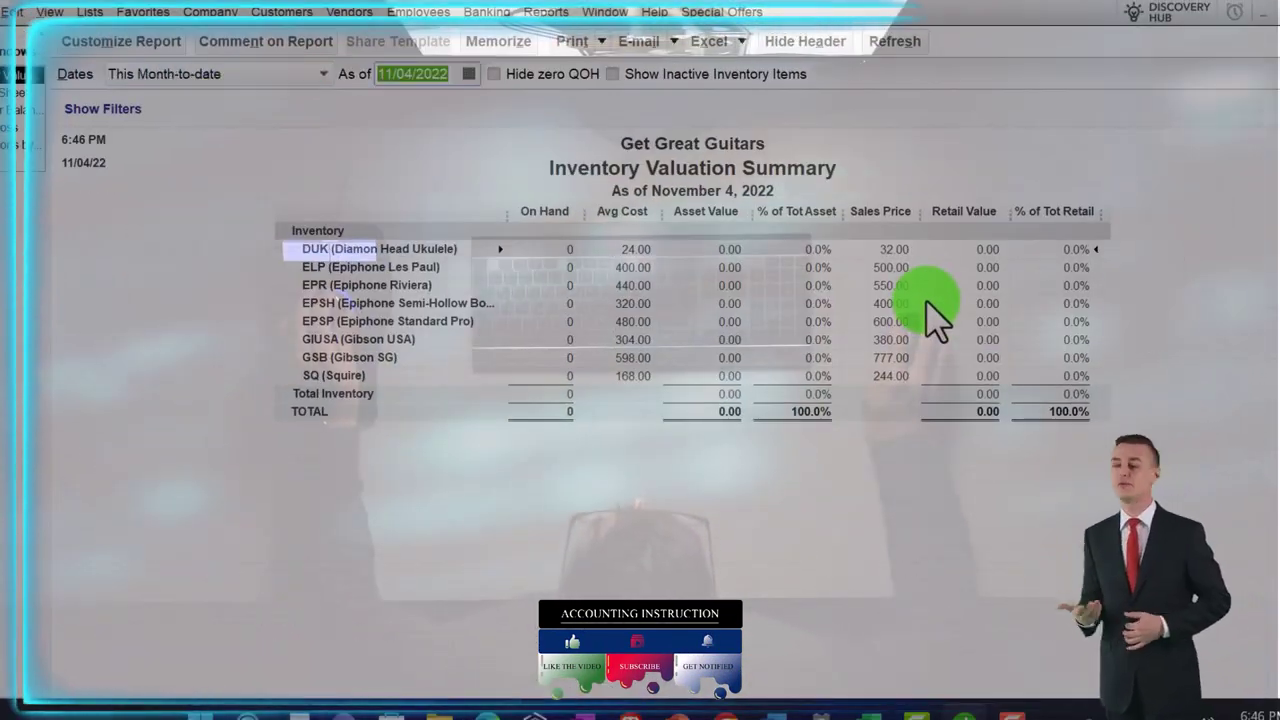
pyautogui.write('1')
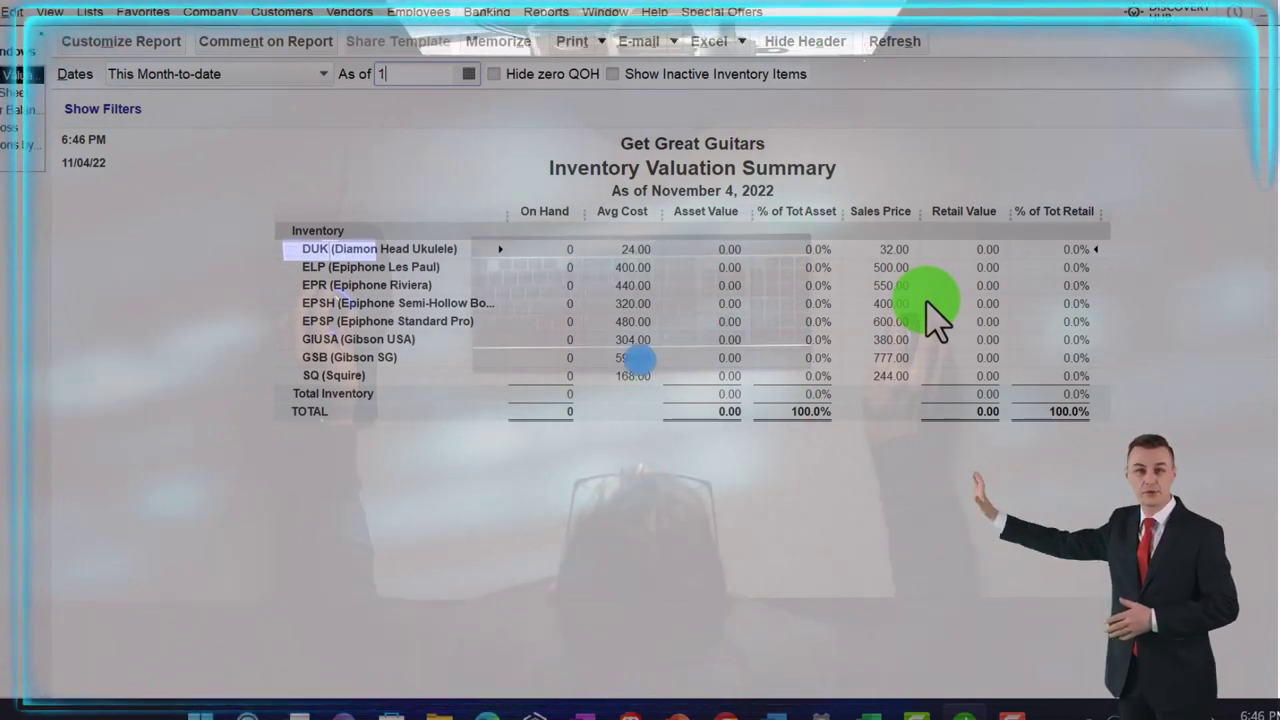
pyautogui.write('2/31/2023')
pyautogui.press('Tab')
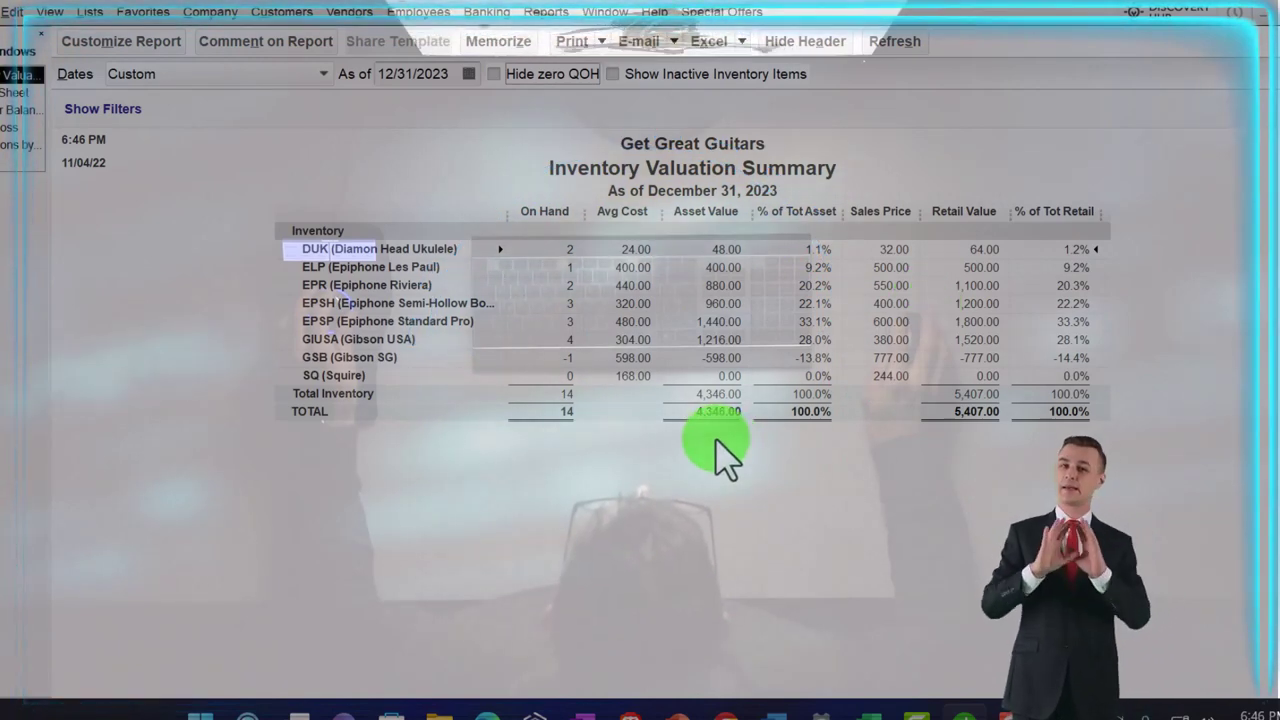
# Return to the Balance Sheet and trace the March Inventory Asset balance to its Anderson Guitars invoice.
pyautogui.click(16, 92)
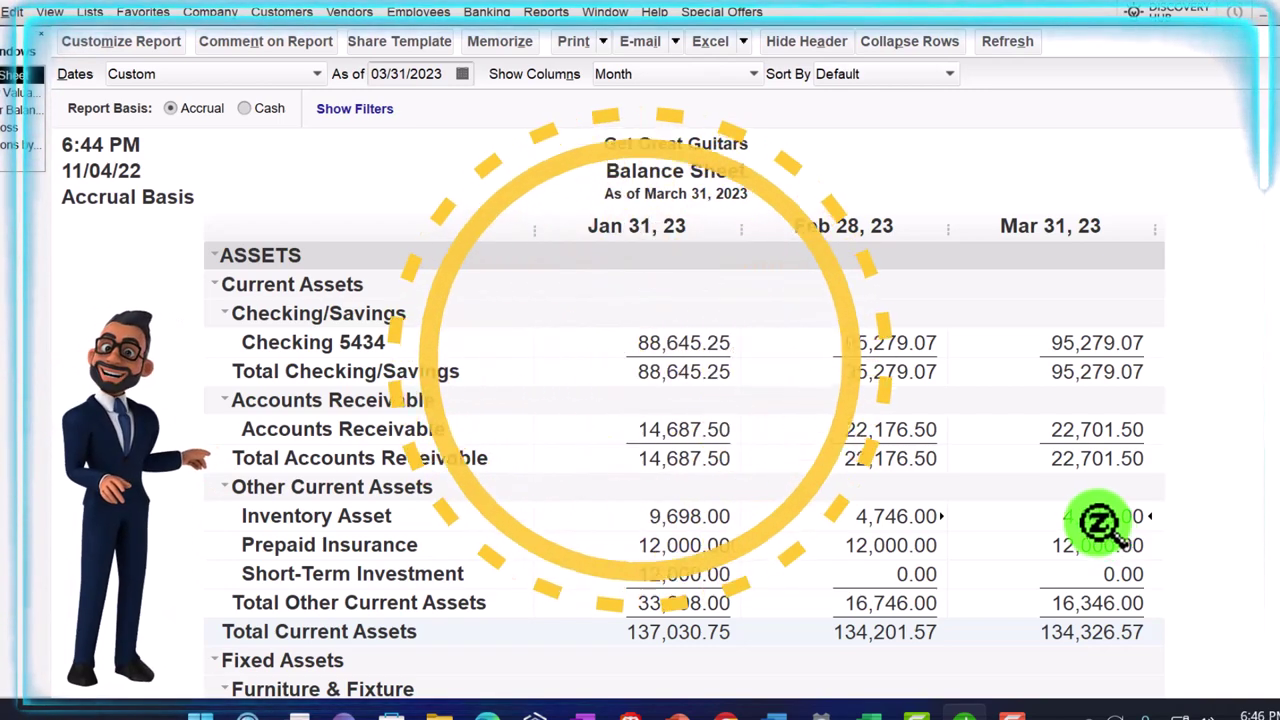
pyautogui.doubleClick(1100, 520)
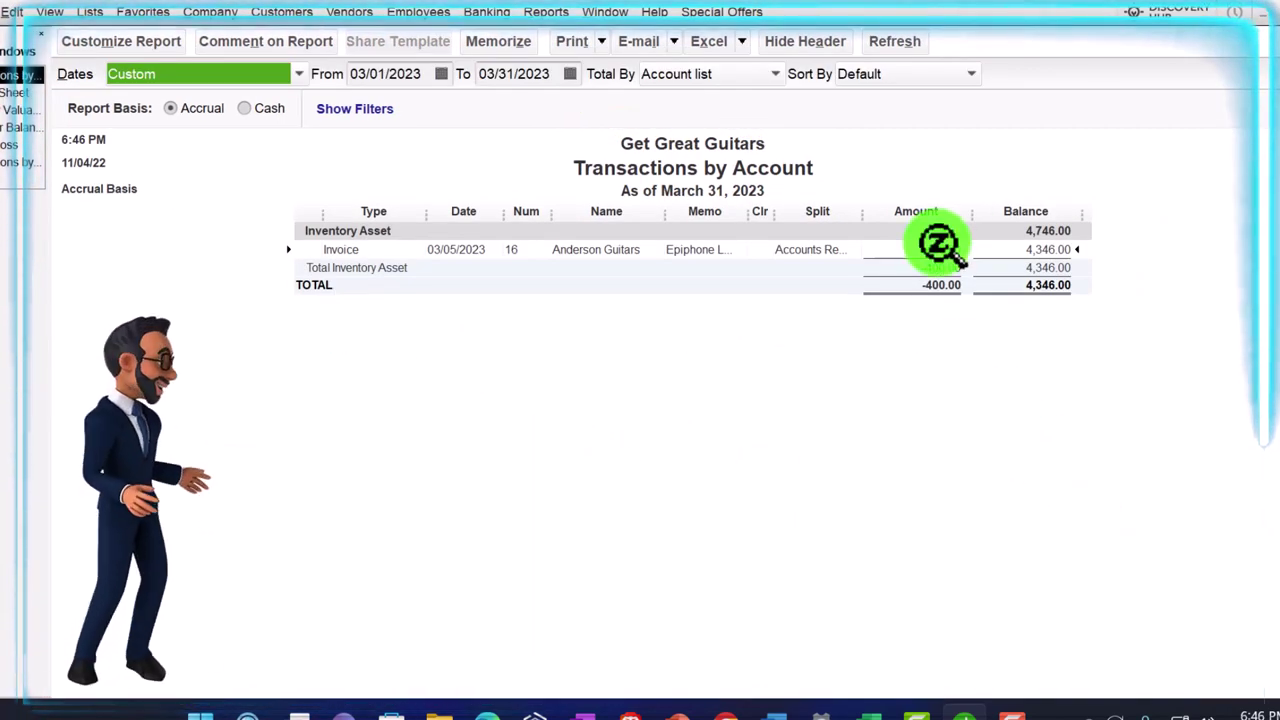
pyautogui.doubleClick(938, 249)
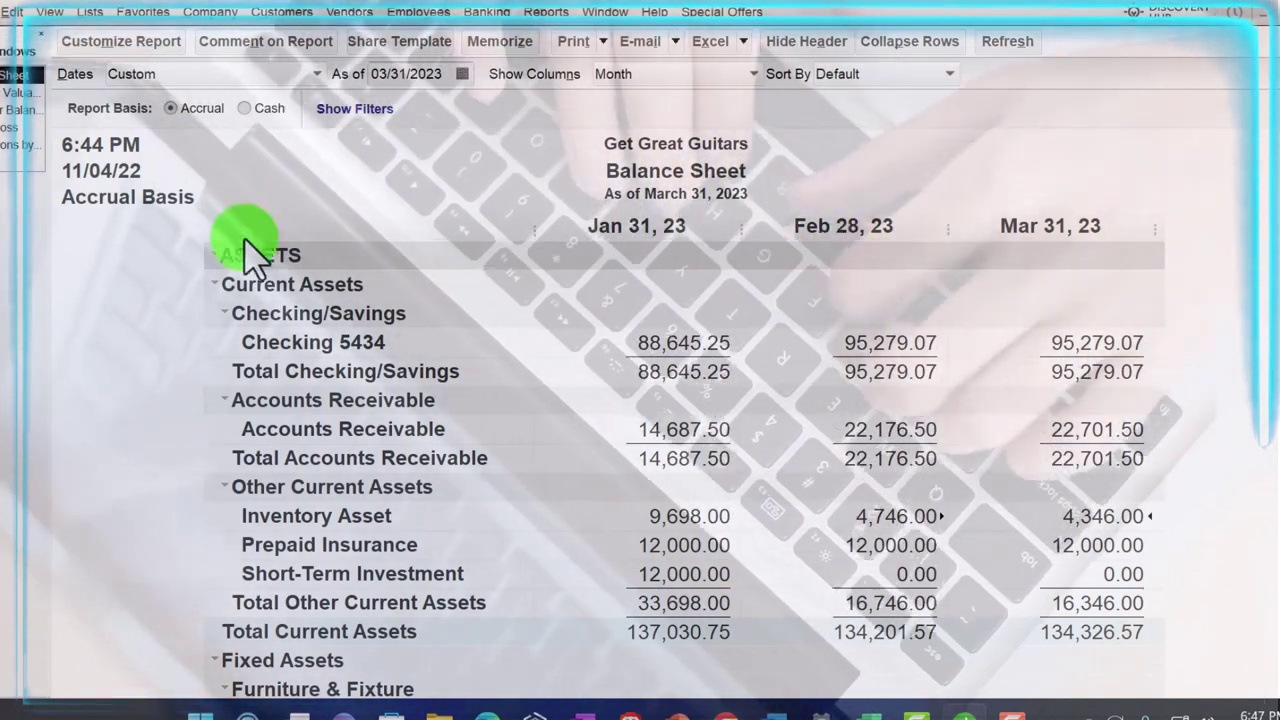
# Return to the Profit & Loss report, switch to Excel and create a blank workbook in a maximized window.
pyautogui.click(15, 128)
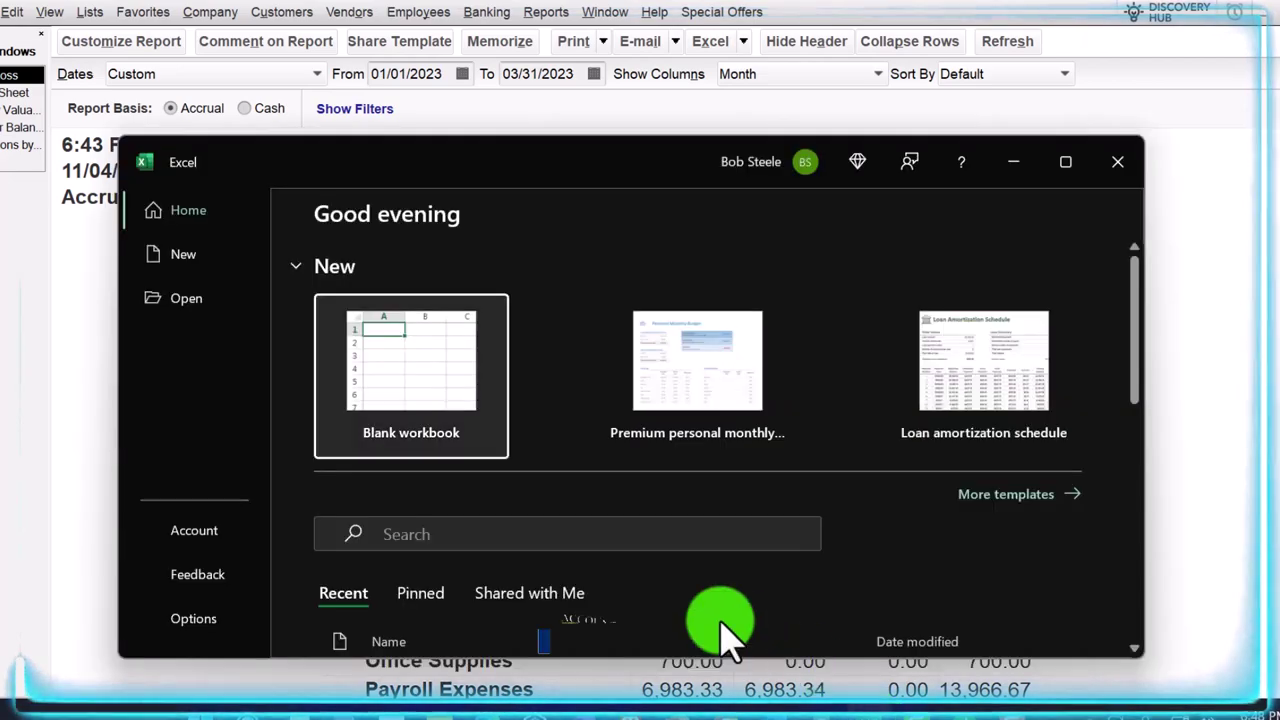
pyautogui.click(420, 418)
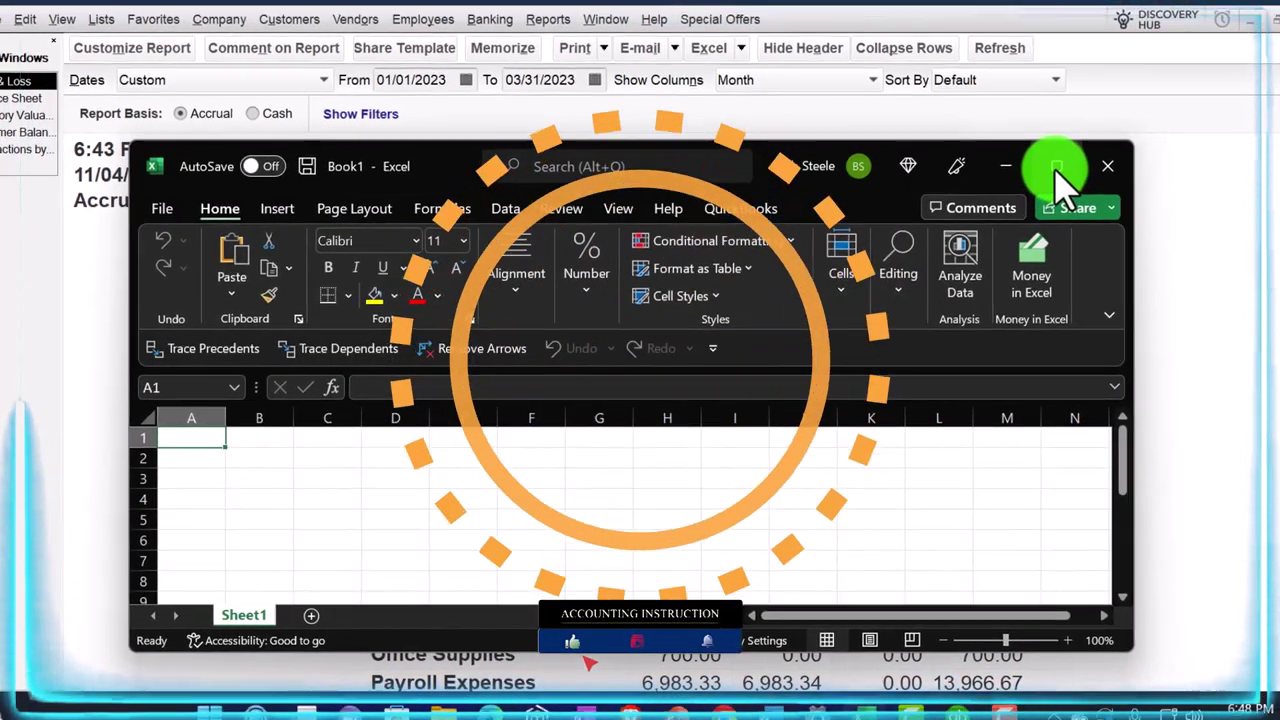
pyautogui.click(1063, 166)
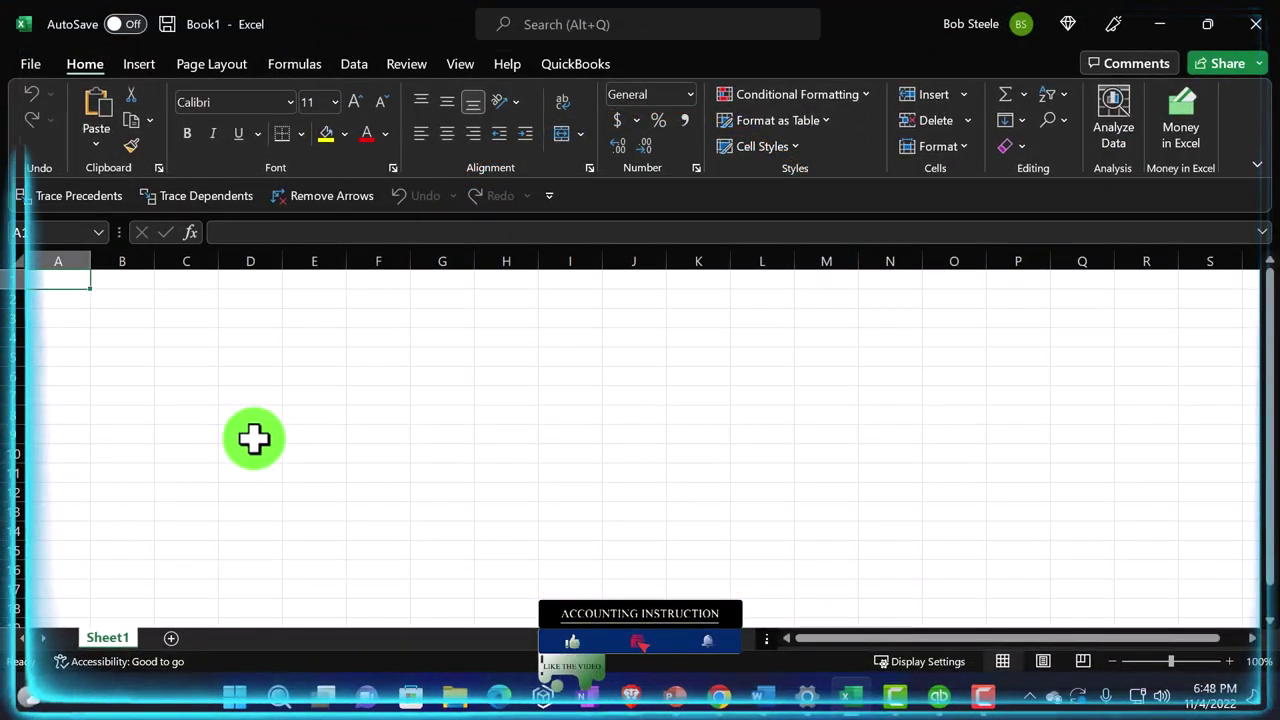
# Format the whole sheet as Currency with no symbol, 0 decimal places and negative numbers in red parentheses.
pyautogui.click(15, 260)
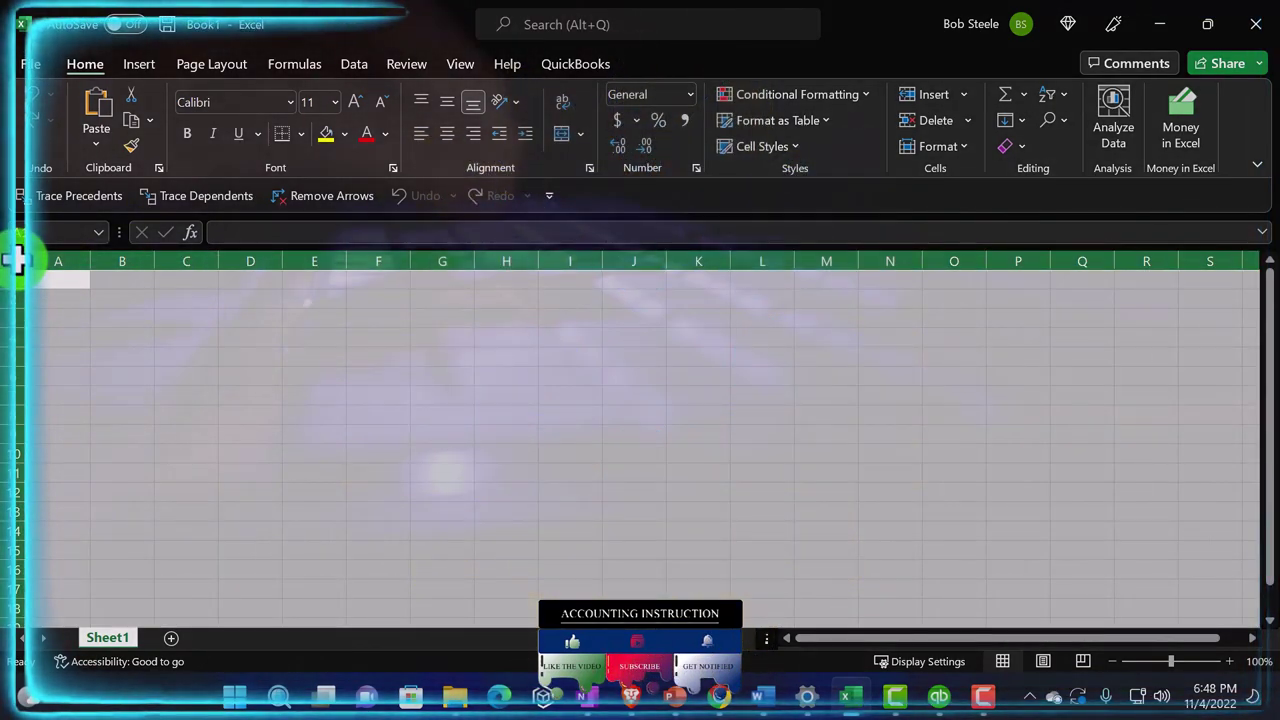
pyautogui.rightClick(270, 358)
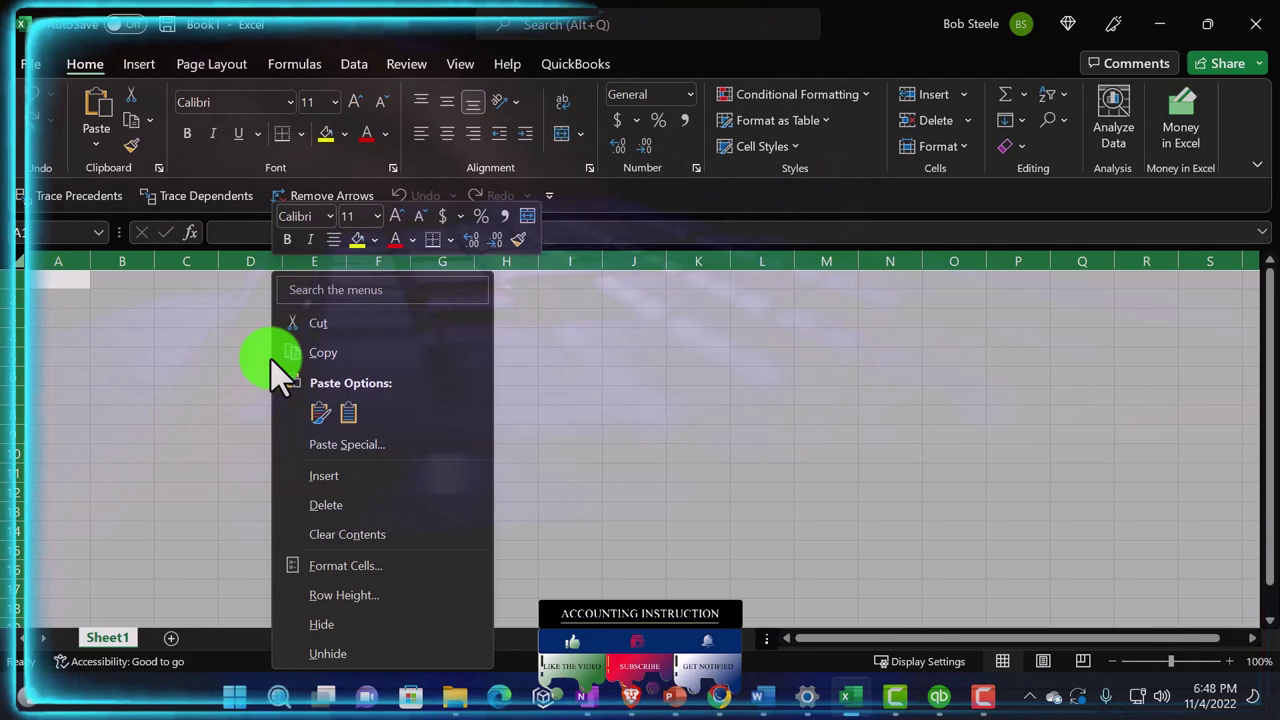
pyautogui.click(334, 563)
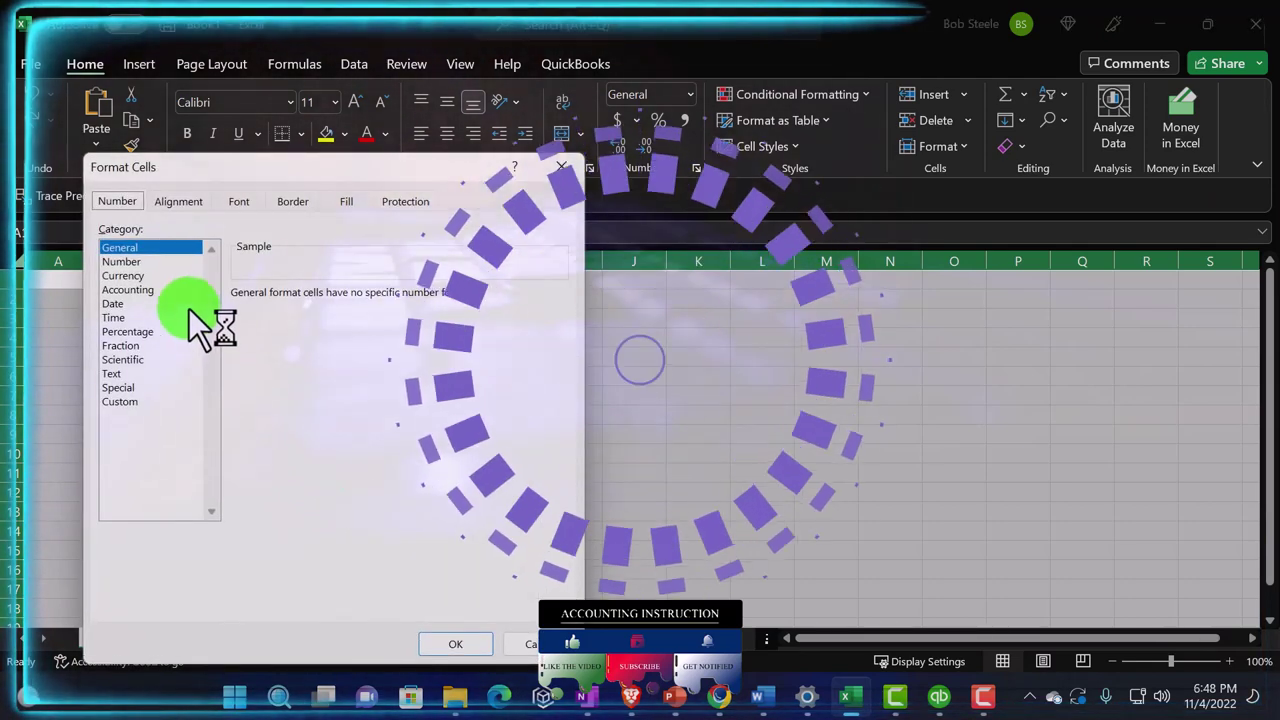
pyautogui.click(139, 262)
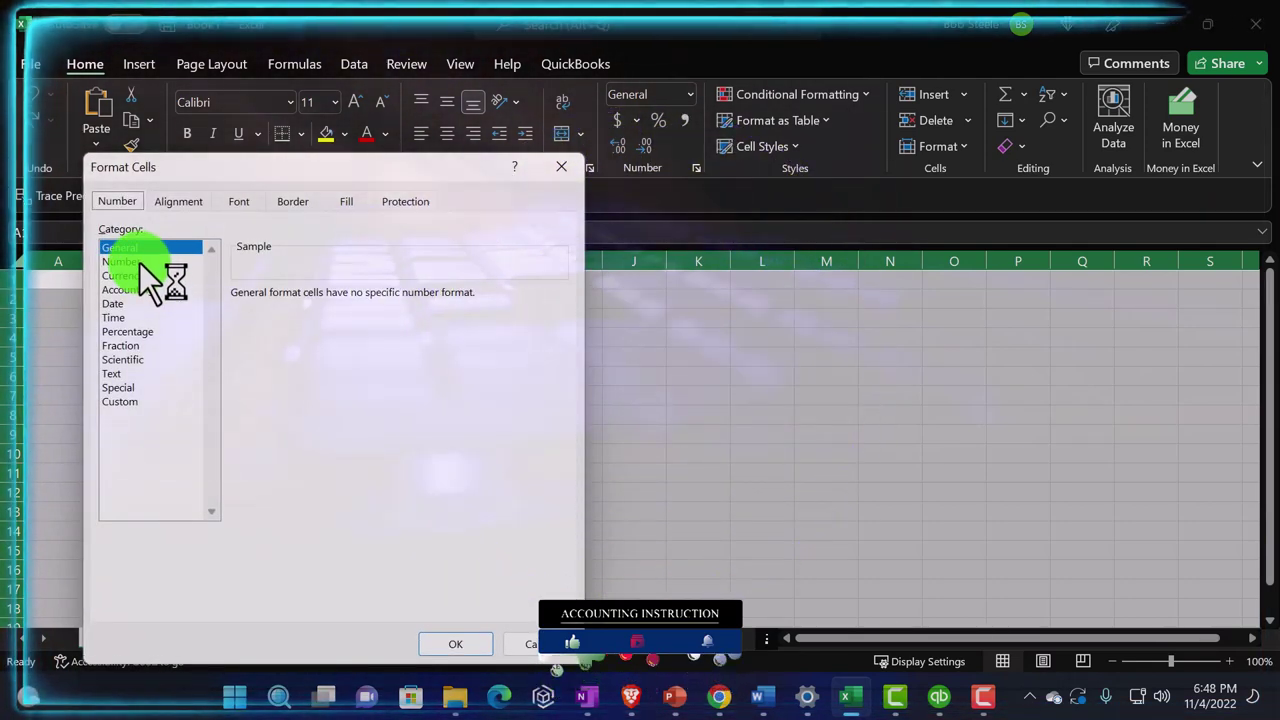
pyautogui.click(125, 275)
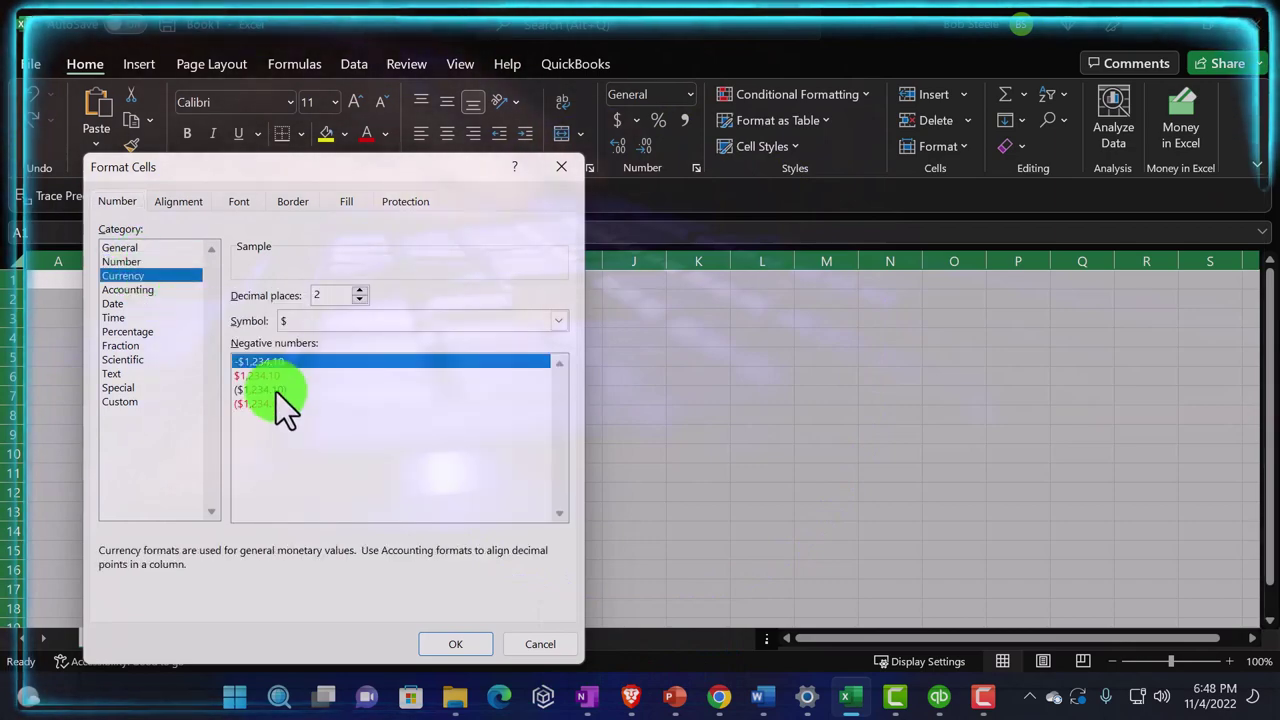
pyautogui.click(277, 402)
pyautogui.click(310, 321)
pyautogui.click(309, 342)
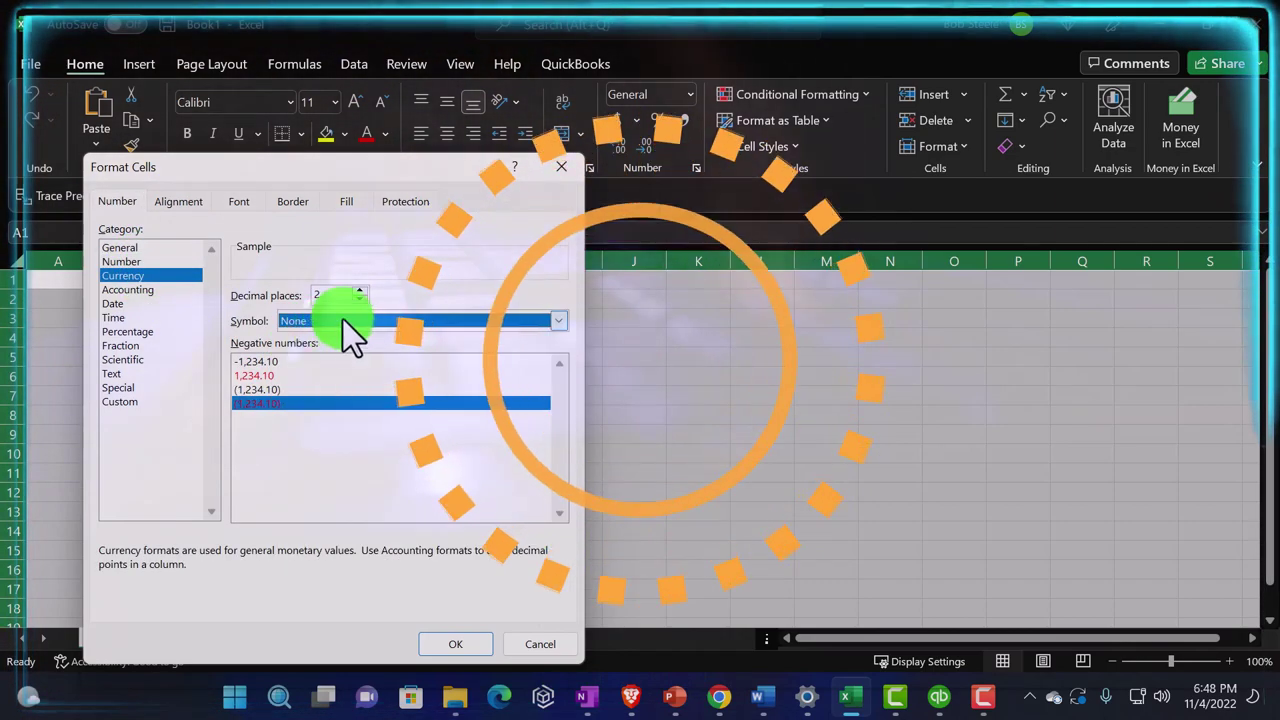
pyautogui.doubleClick(359, 300)
pyautogui.click(466, 644)
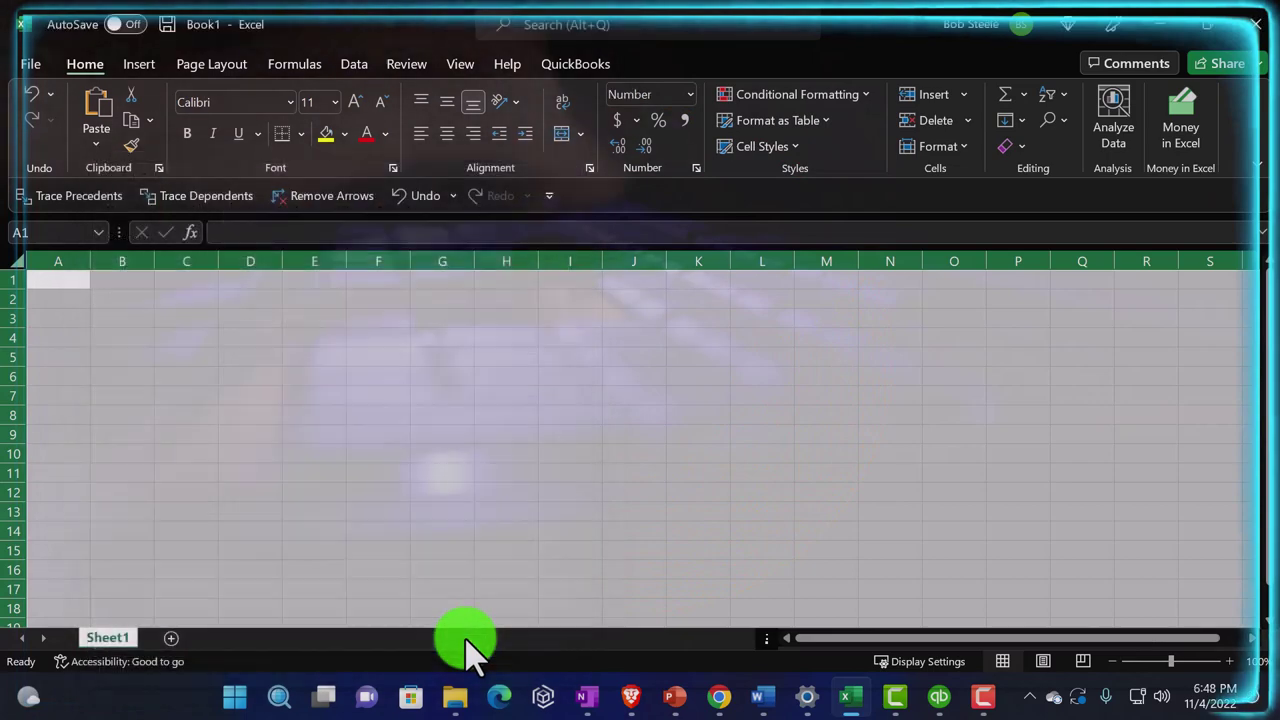
# Widen column A and enter AR in cell A1 with the formula =500+(500*.05) in B1.
pyautogui.click(182, 360)
pyautogui.moveTo(219, 262); pyautogui.dragTo(197, 272)
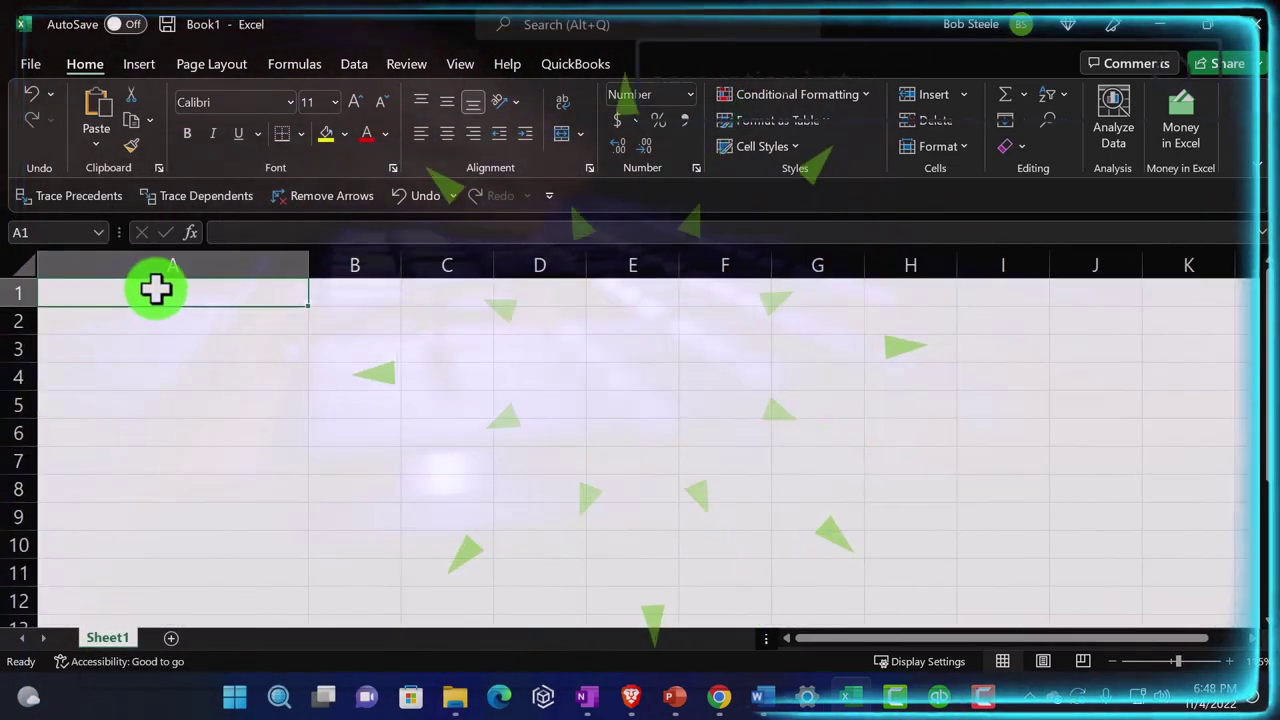
pyautogui.write('AR')
pyautogui.press('Tab')
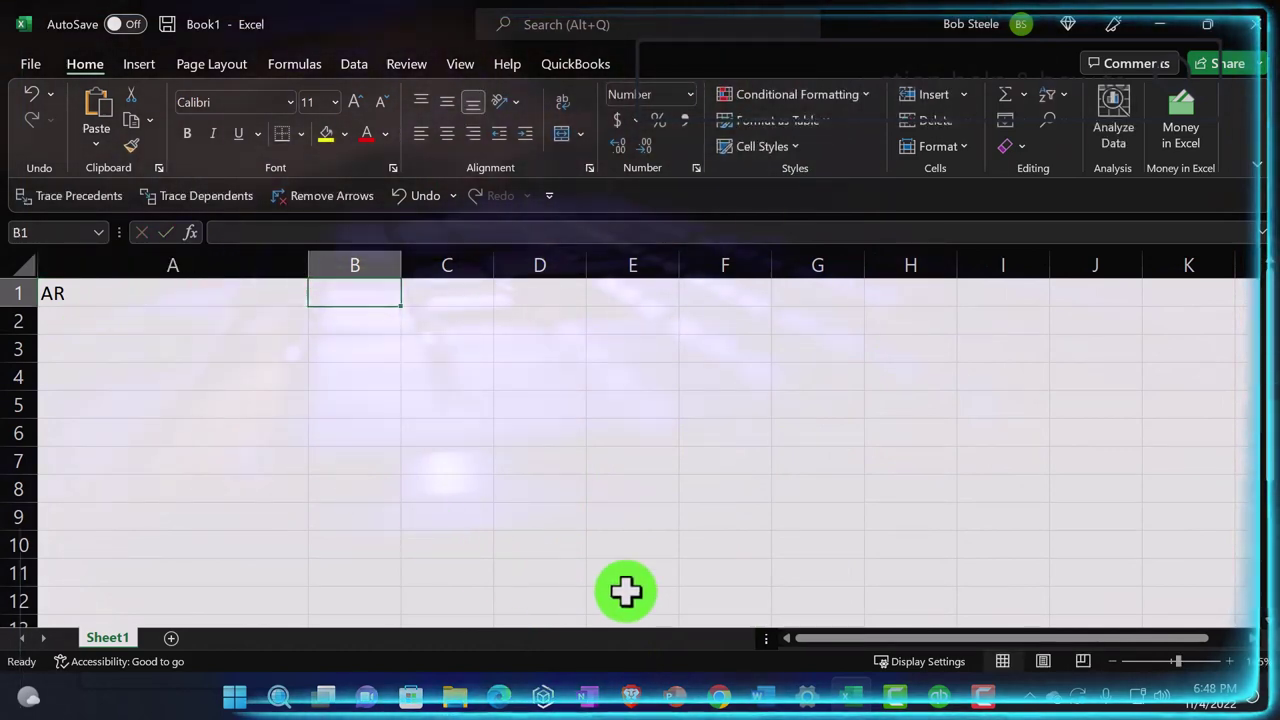
pyautogui.write('=')
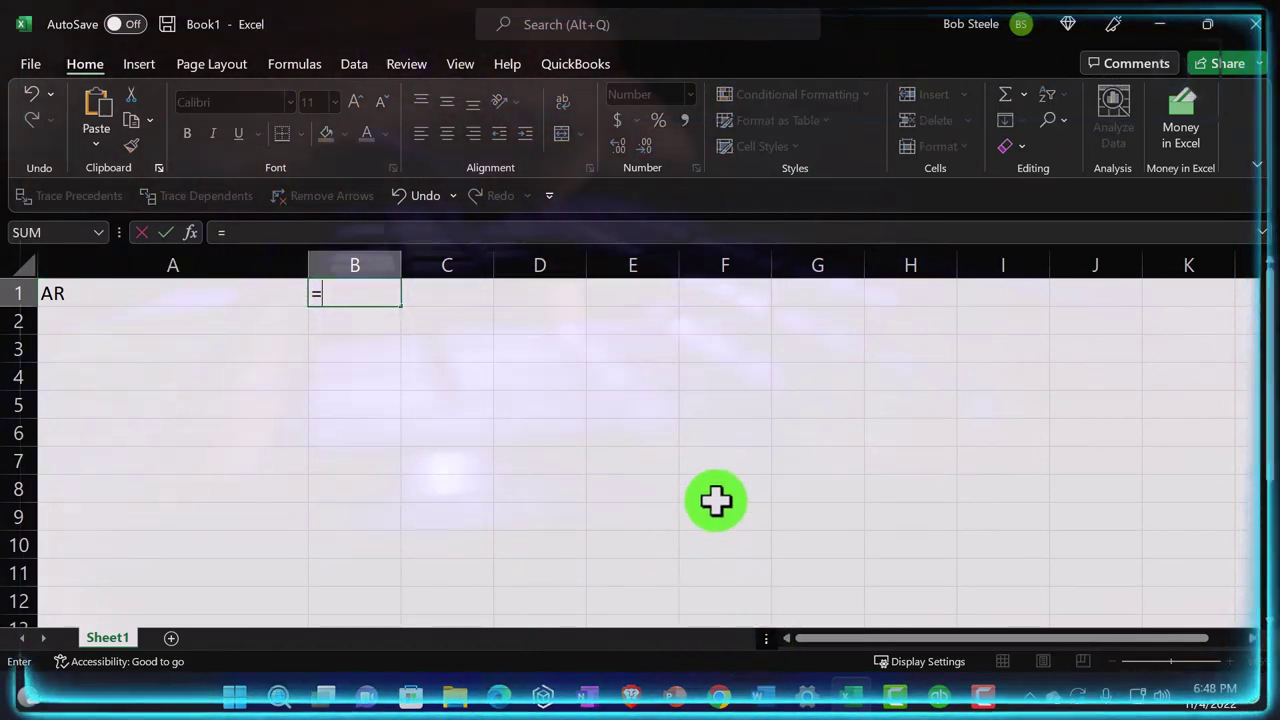
pyautogui.write('500+')
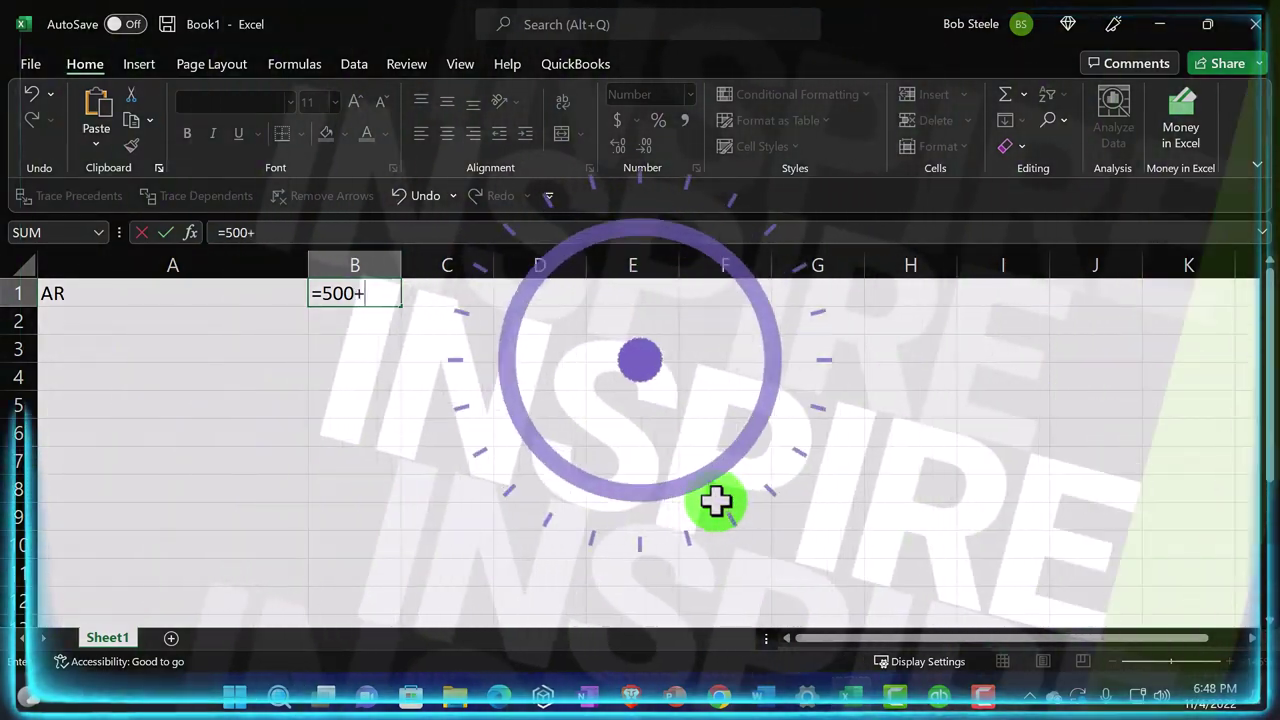
pyautogui.write('(500*')
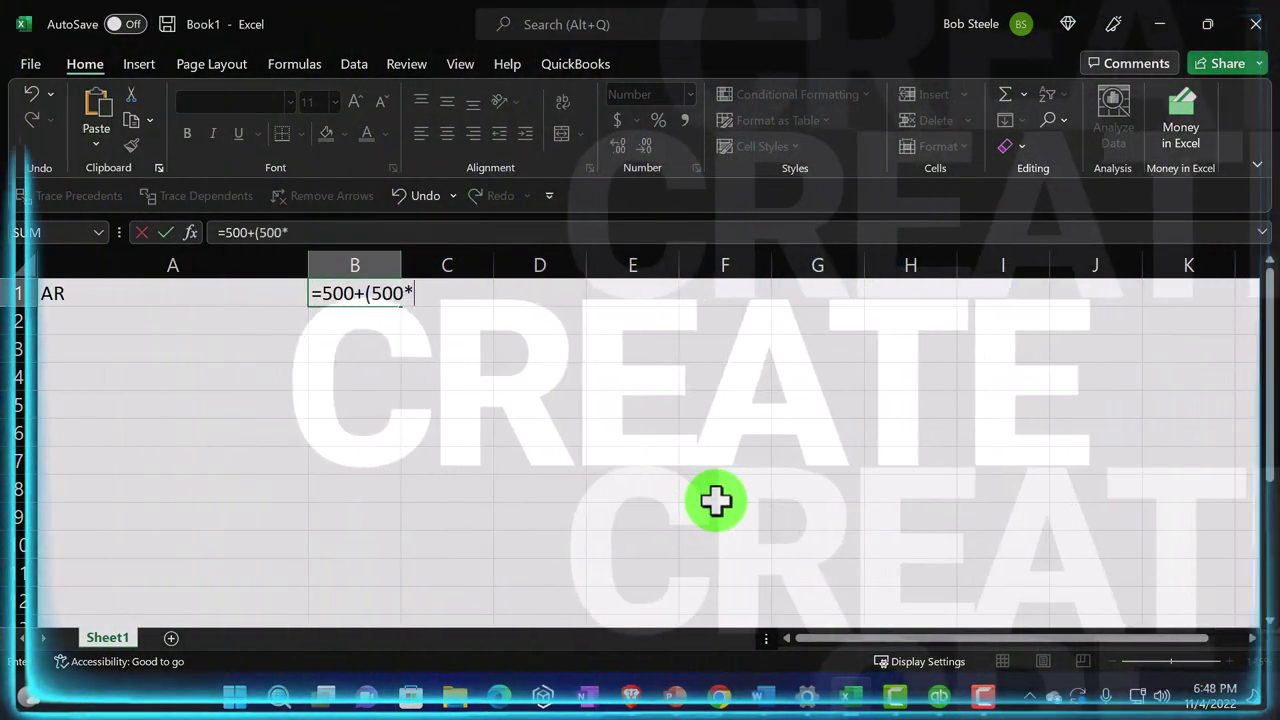
pyautogui.write('.05)')
pyautogui.press('Return')
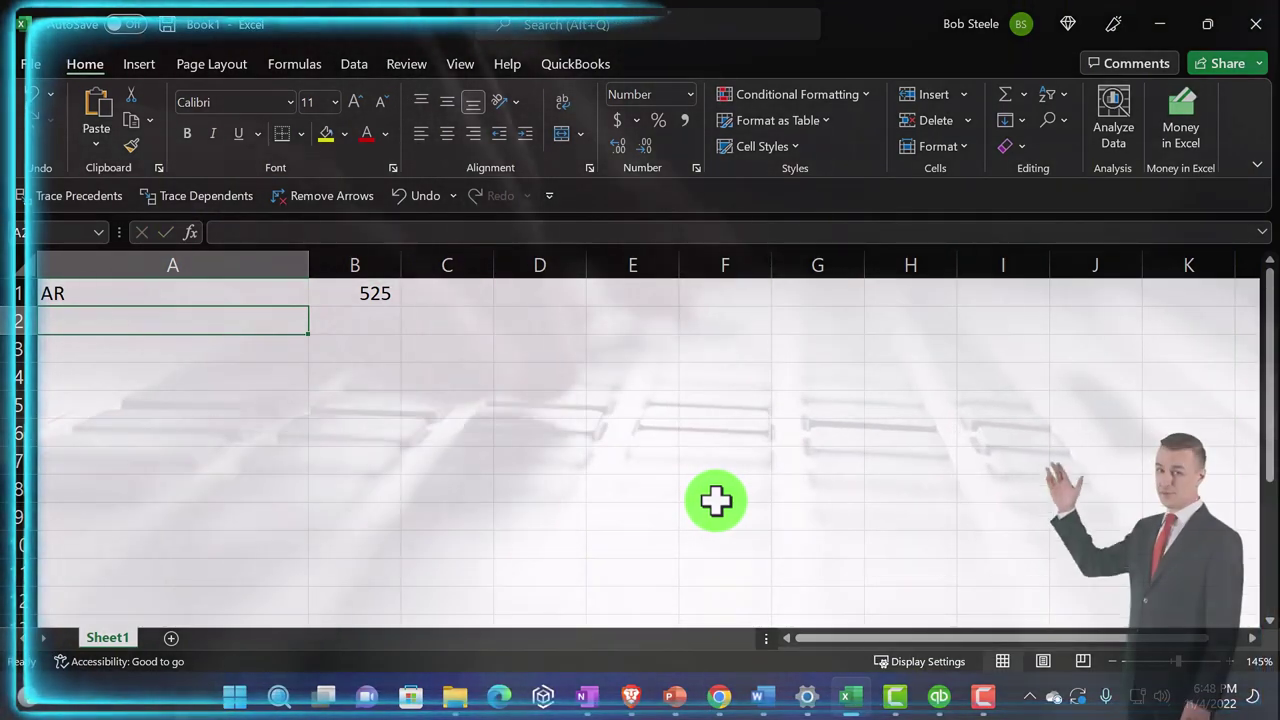
# Enter Sales in cell A2 and -500 in C2 as the credit amount.
pyautogui.write('Sales')
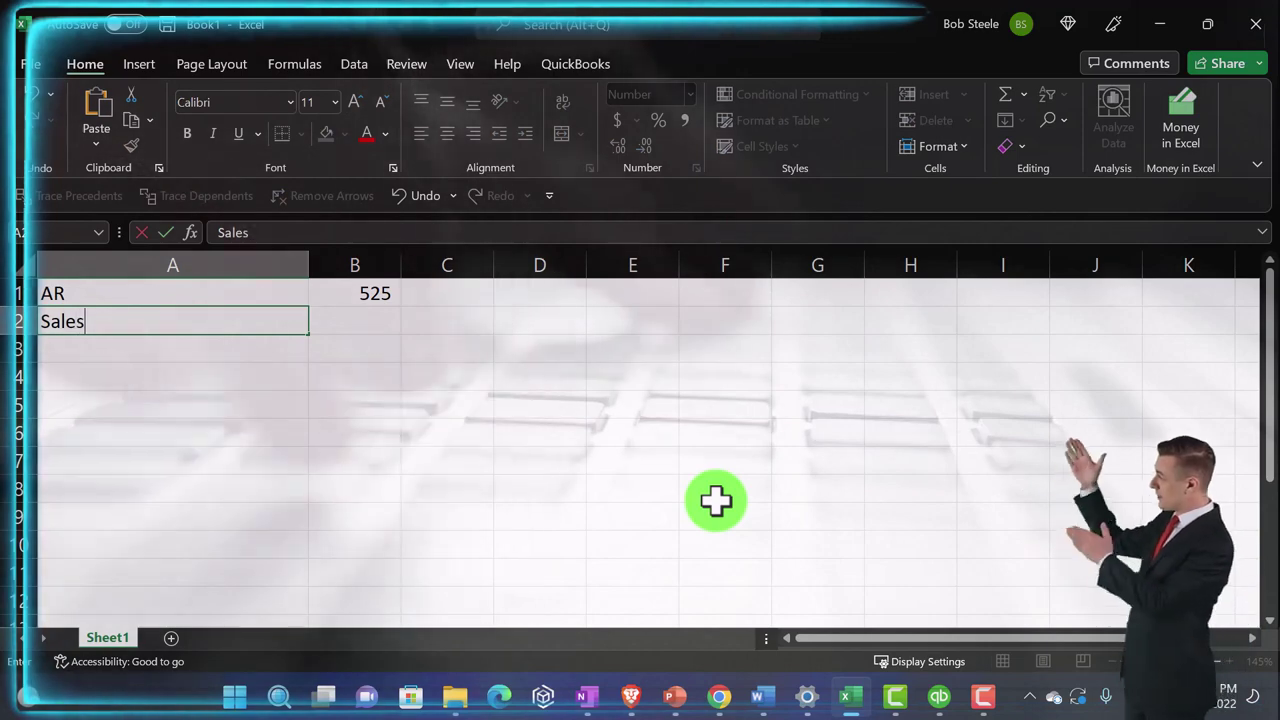
pyautogui.press('Tab')
pyautogui.press('Tab')
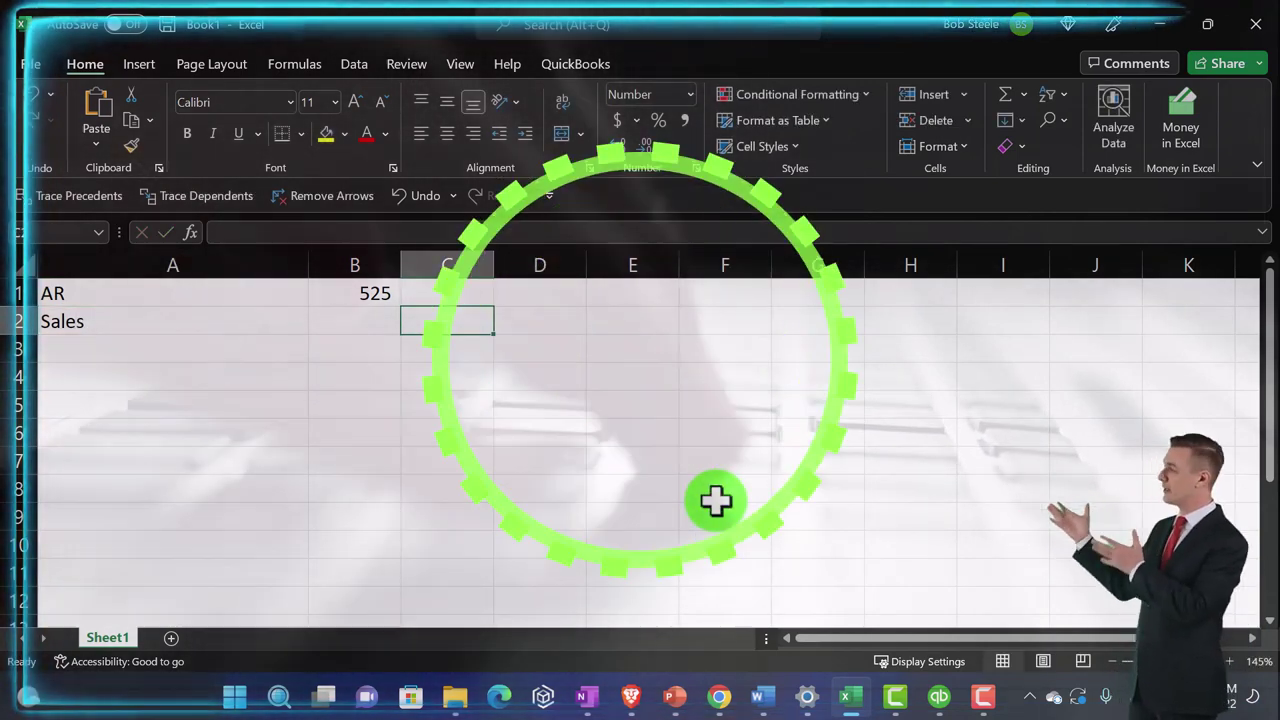
pyautogui.write('-500')
pyautogui.press('Return')
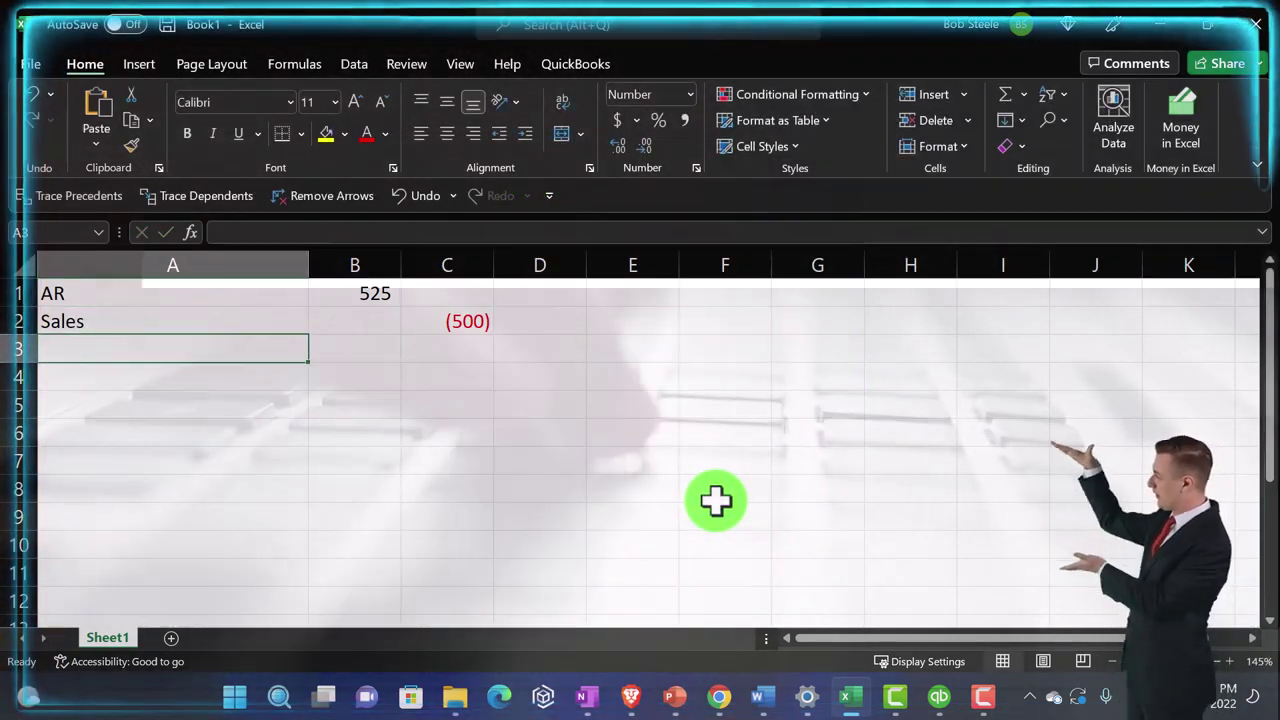
# Enter Sales tax payable in cell A3 and the negative sum of B1:C2 as its credit in C3.
pyautogui.write('Sales tax payable')
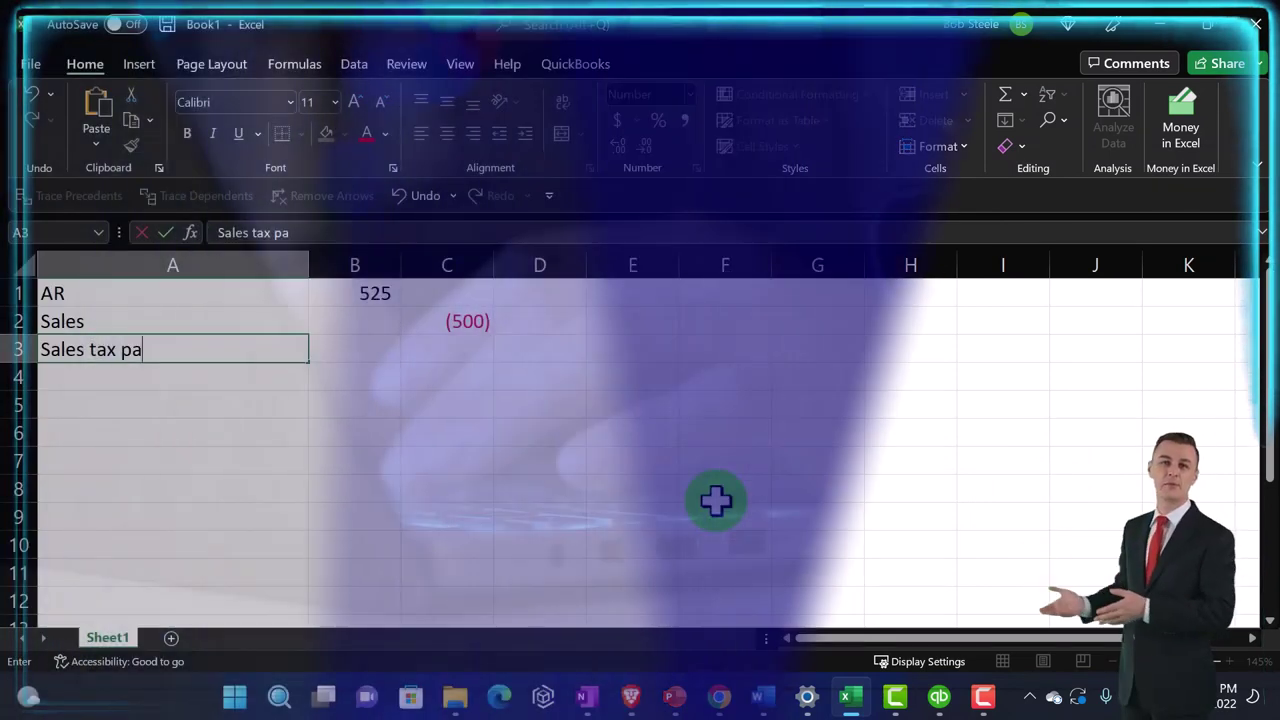
pyautogui.press('Tab')
pyautogui.press('Tab')
pyautogui.write('-sum(')
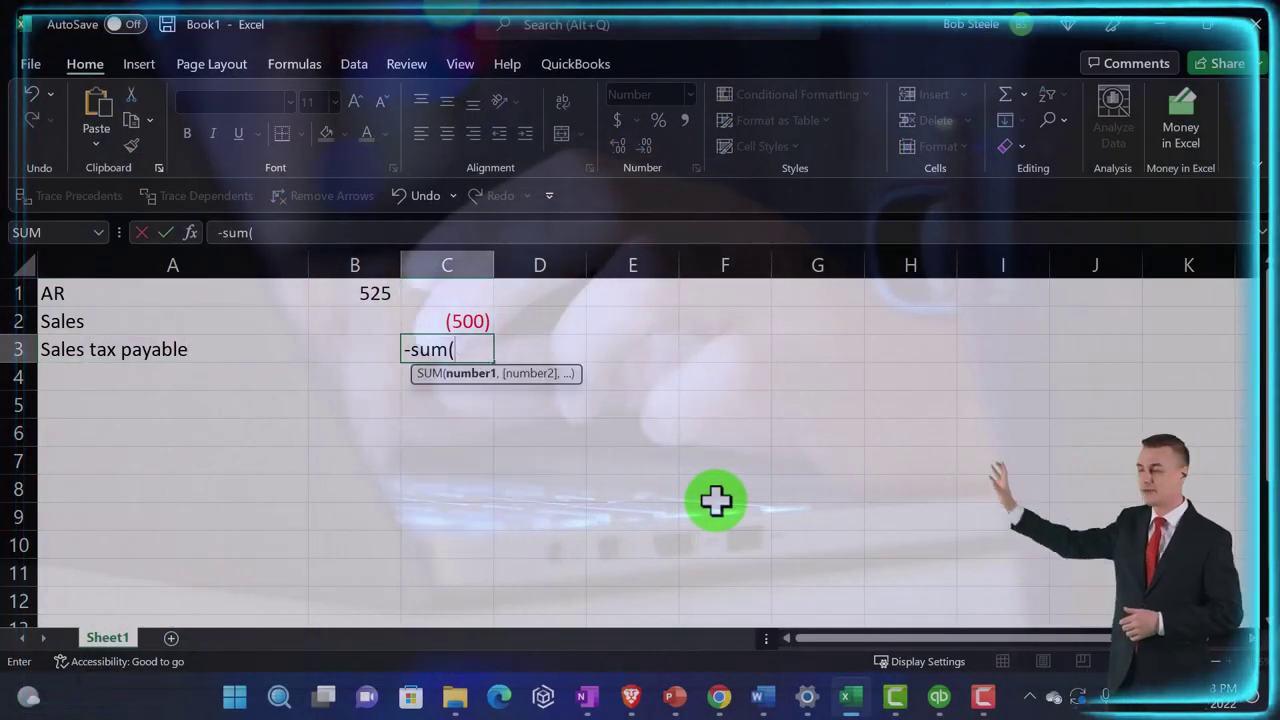
pyautogui.press('Up')
pyautogui.hotkey('shift', 'Left')
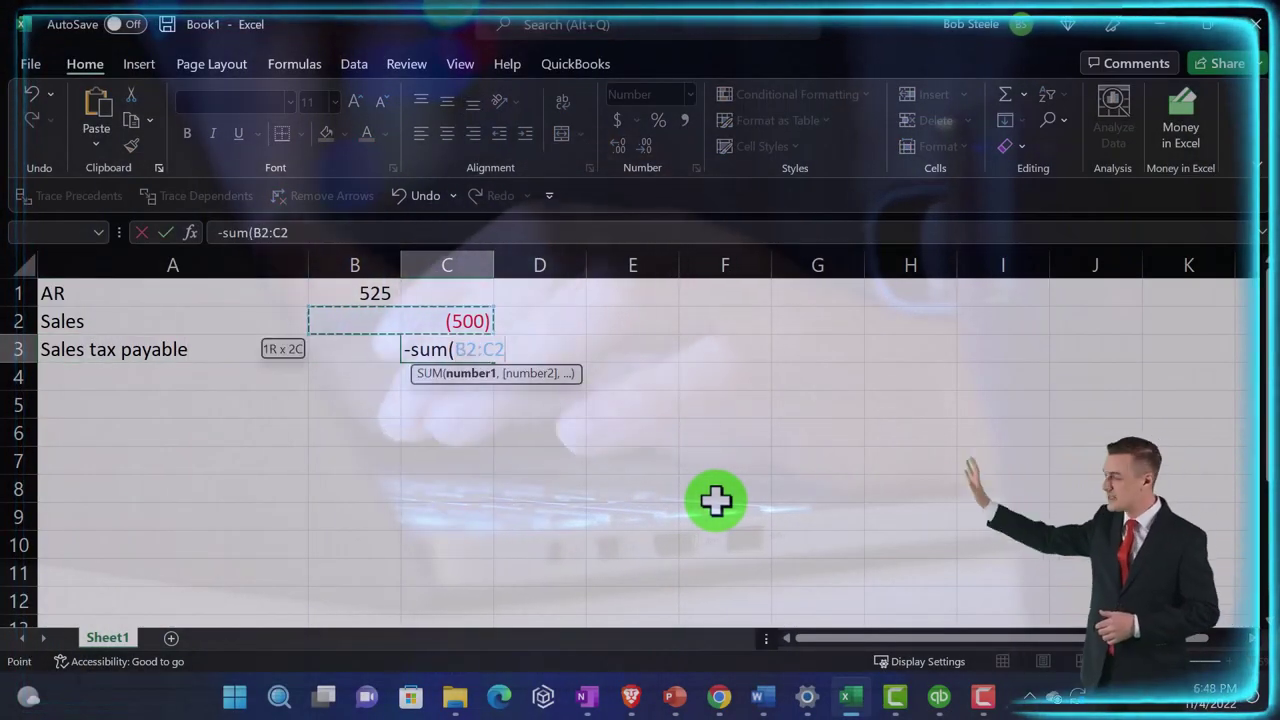
pyautogui.hotkey('shift', 'Up')
pyautogui.press('Return')
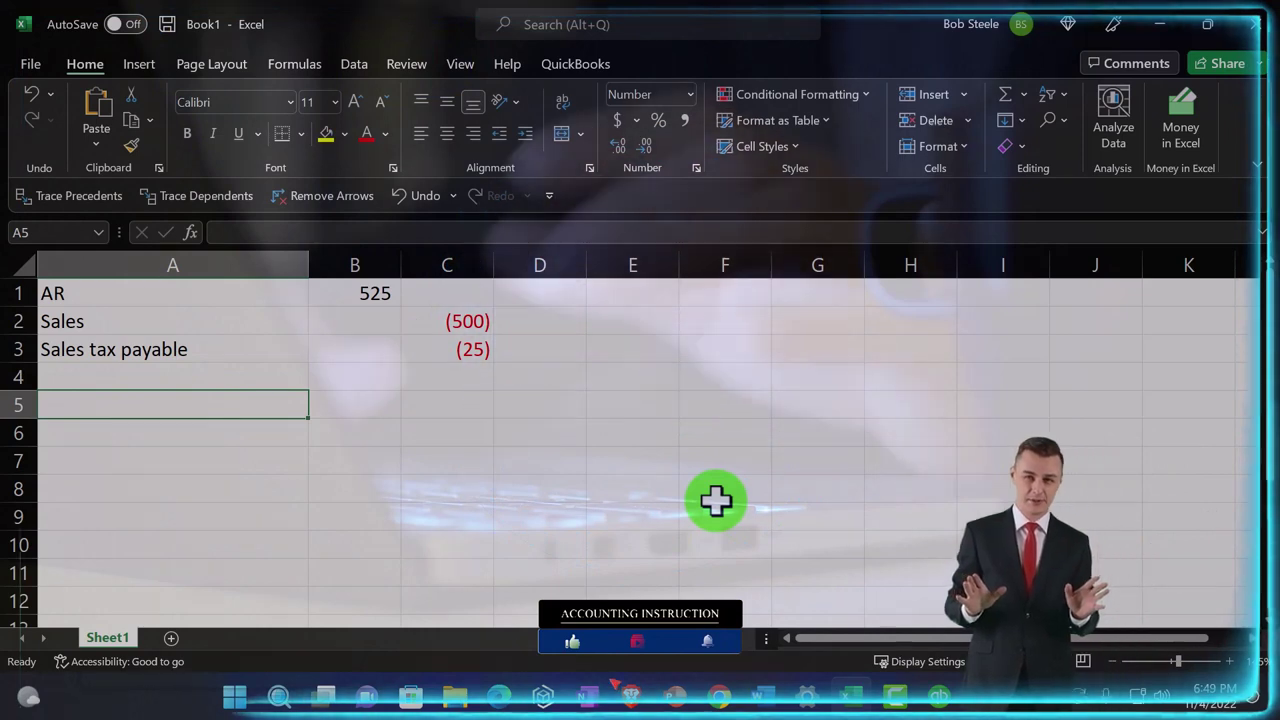
# Enter COGS in cell A5, leaving row 4 blank, with a debit of 400 in B5.
pyautogui.write('COGS')
pyautogui.press('Tab')
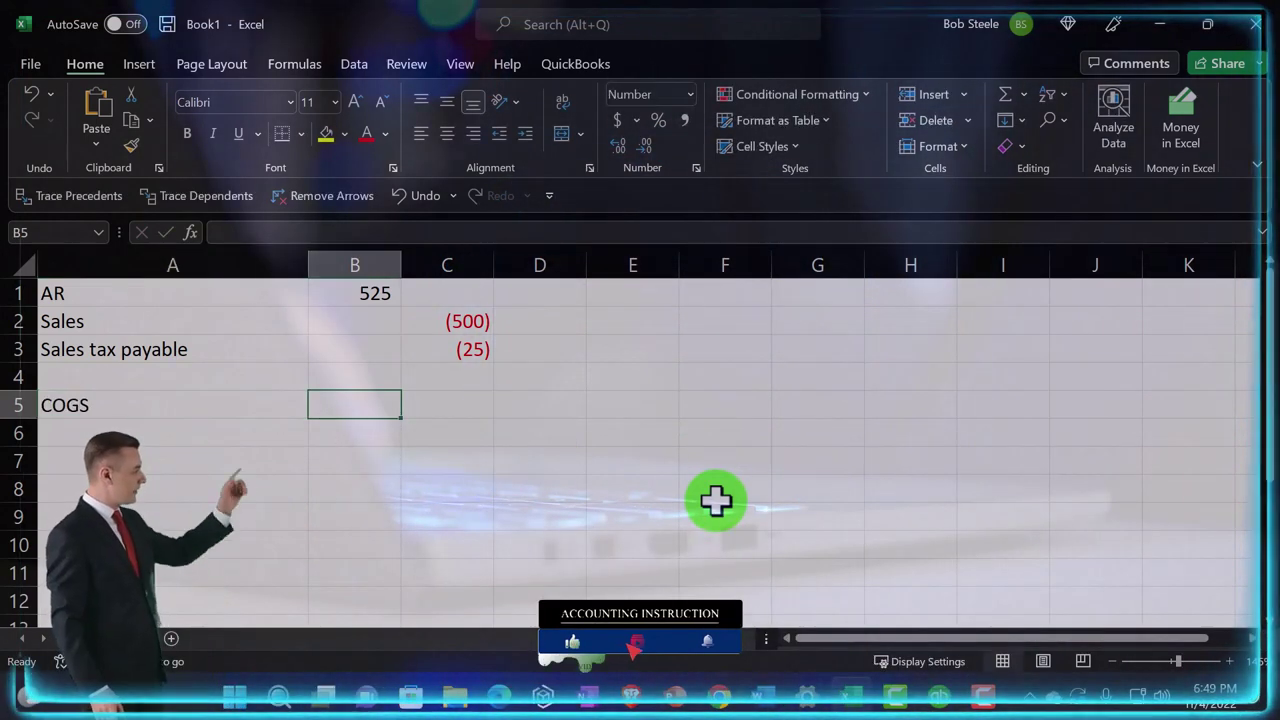
pyautogui.write('400')
pyautogui.press('Return')
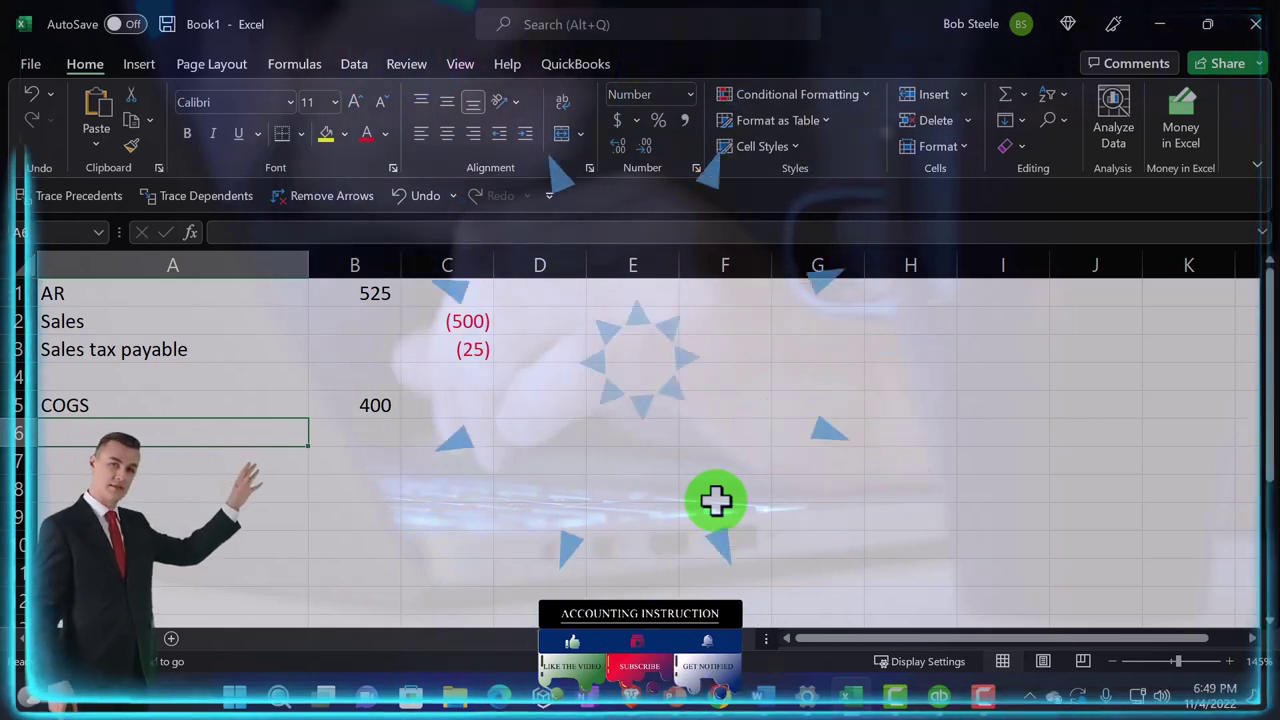
# Enter Inventory in cell A6 and the formula -b5 in C6 as its credit.
pyautogui.write('Inventory')
pyautogui.press('Tab')
pyautogui.press('Tab')
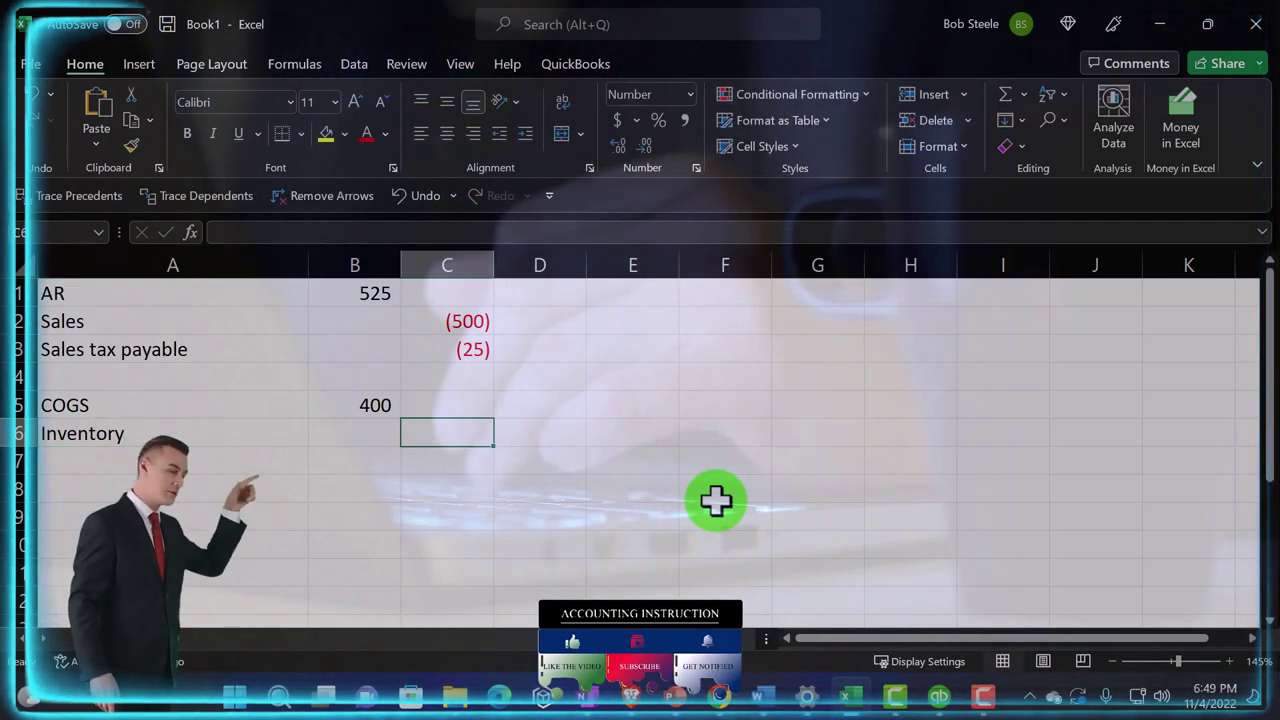
pyautogui.write('-b5')
pyautogui.press('Return')
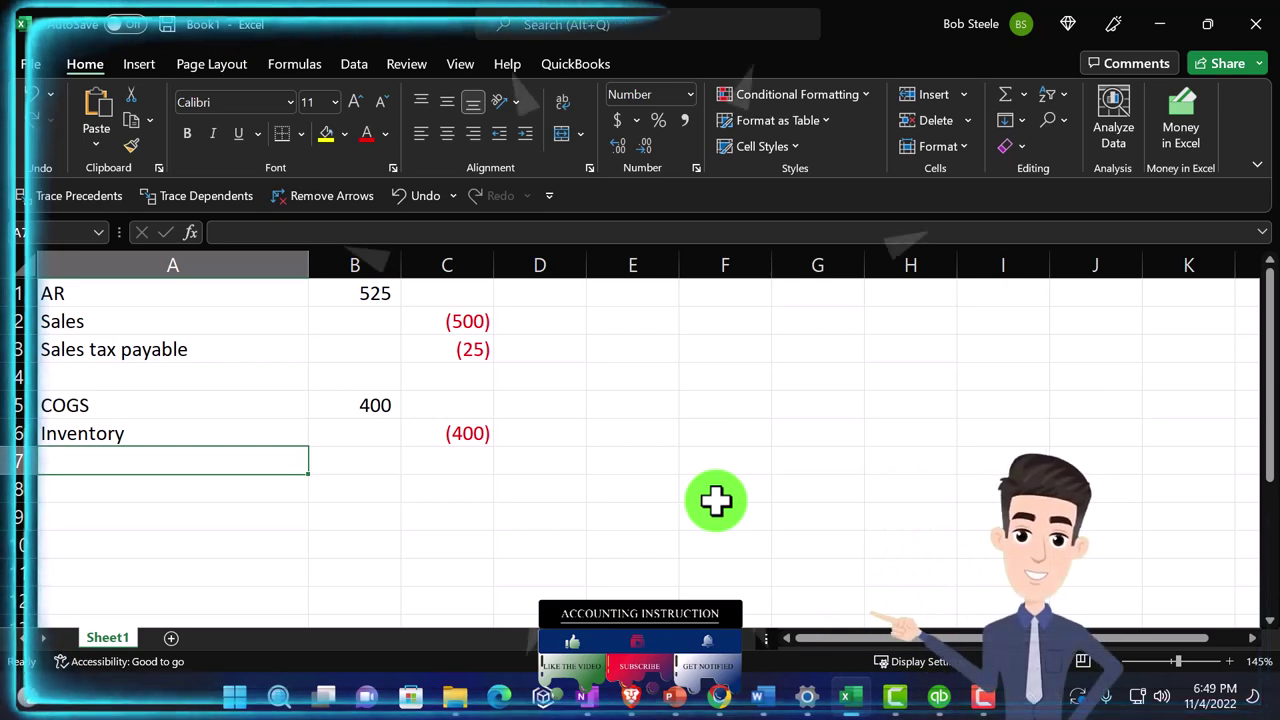
# Enlarge the worksheet and review the AR, Sales tax payable, COGS and Inventory lines of the journal entry.
pyautogui.scroll(3, 511, 570)
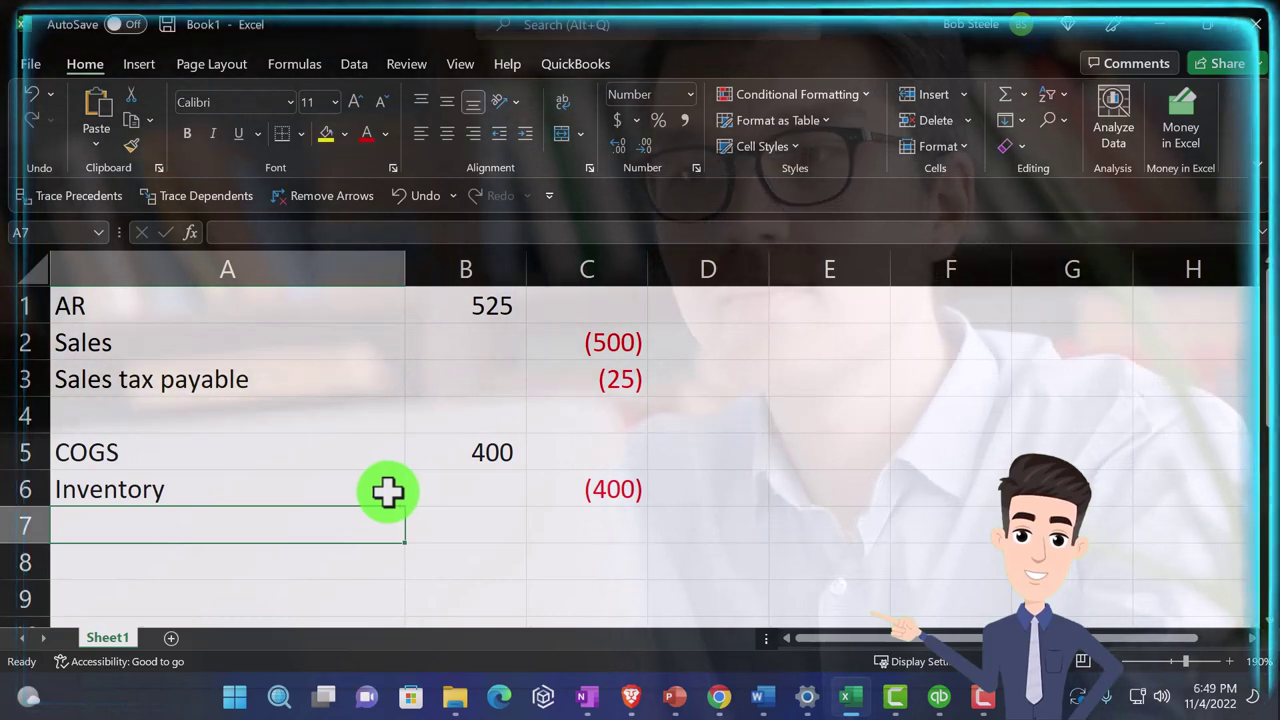
pyautogui.moveTo(229, 306); pyautogui.dragTo(460, 298)
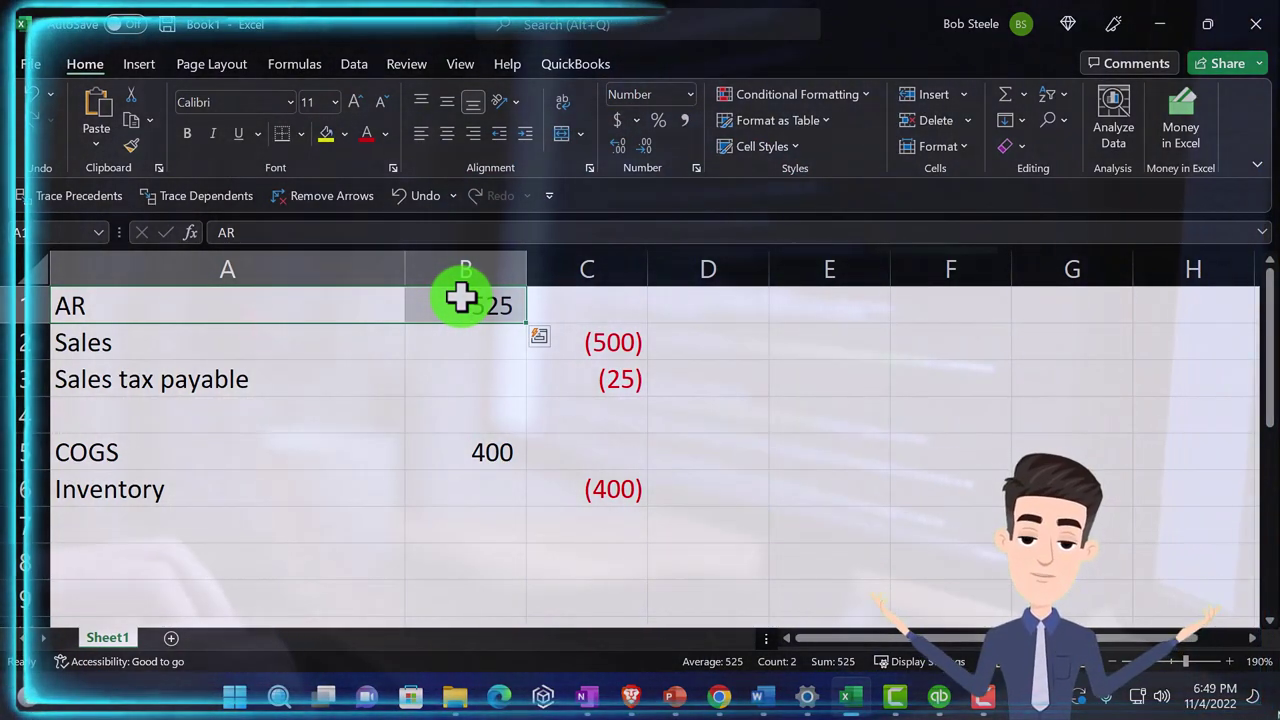
pyautogui.click(380, 297)
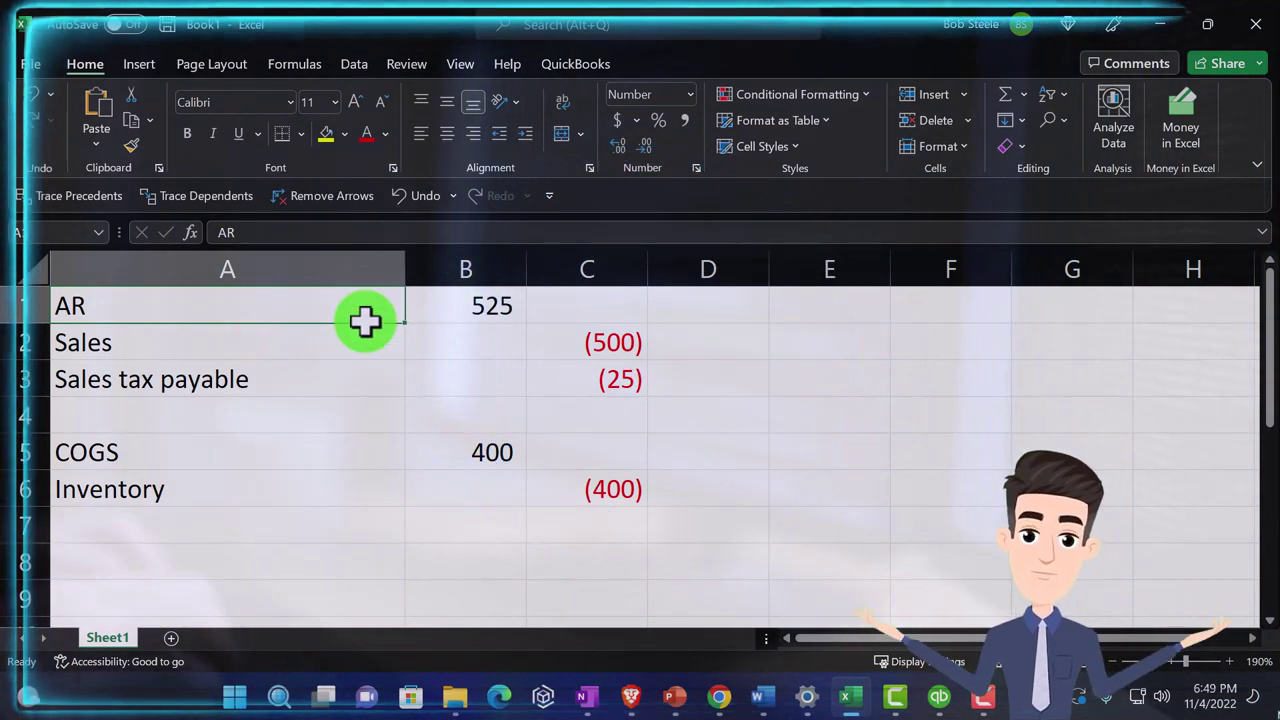
pyautogui.moveTo(320, 381); pyautogui.dragTo(605, 387)
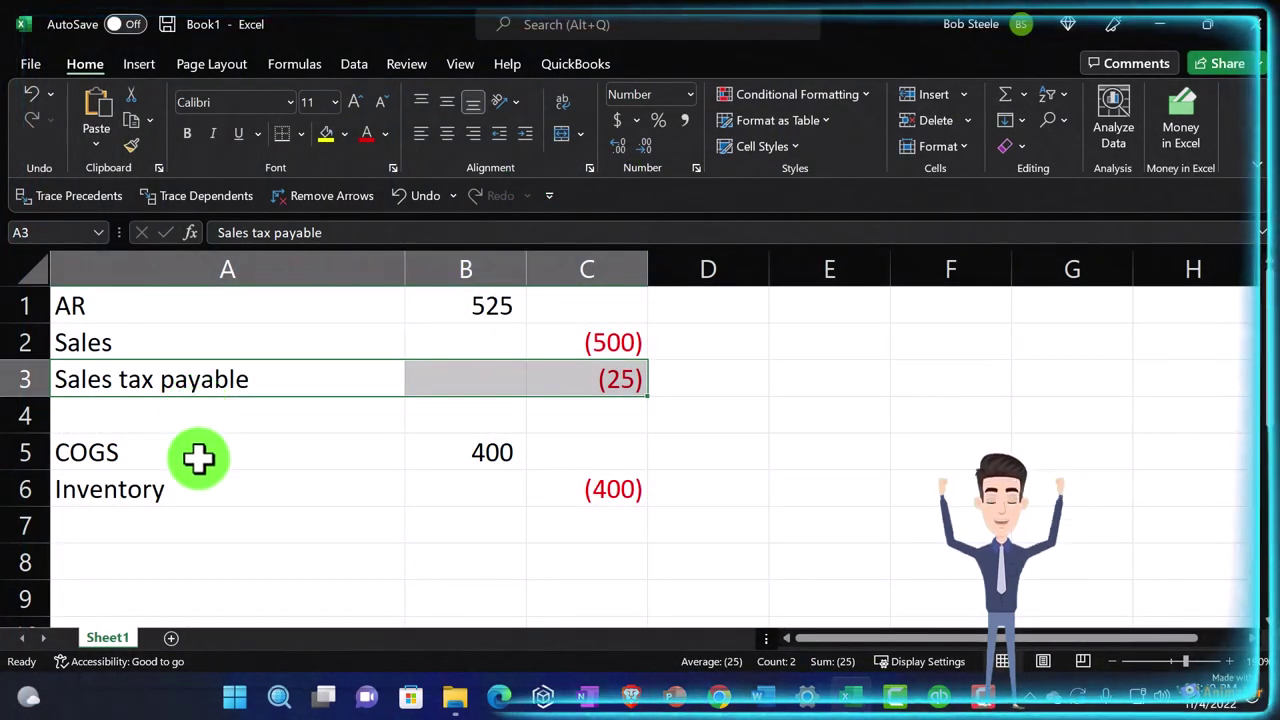
pyautogui.click(183, 490)
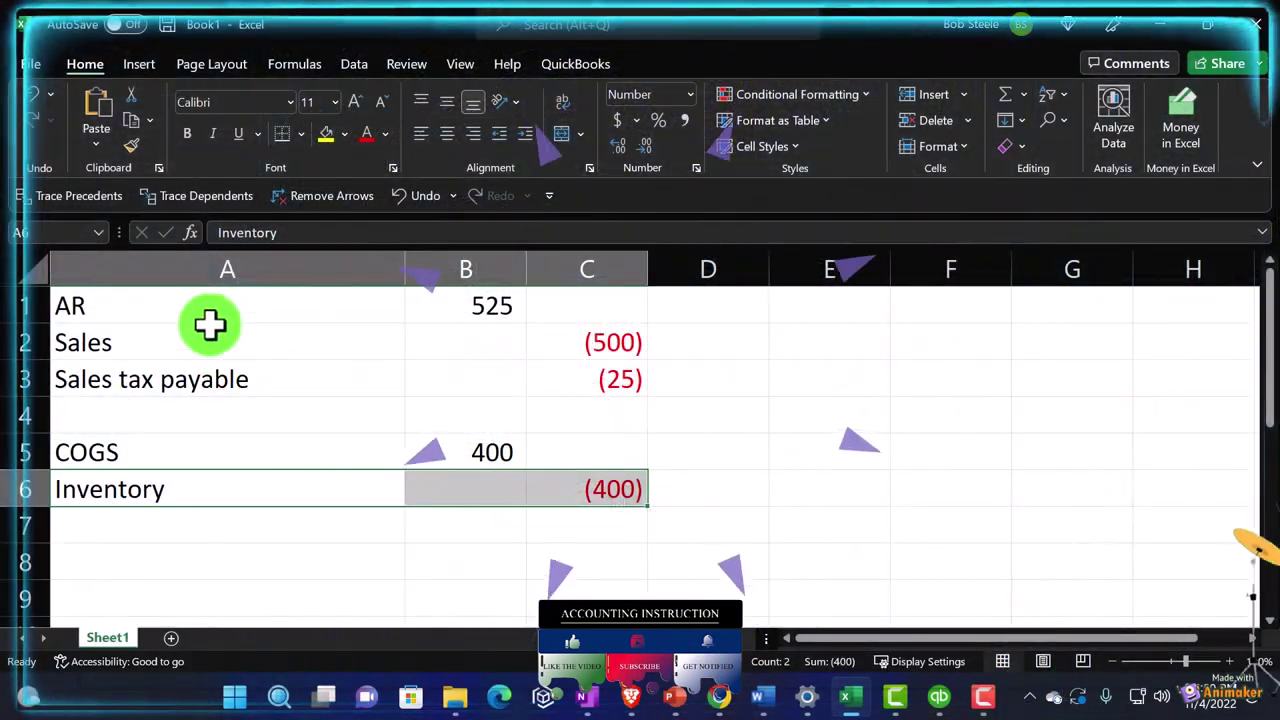
pyautogui.moveTo(212, 310); pyautogui.dragTo(475, 298)
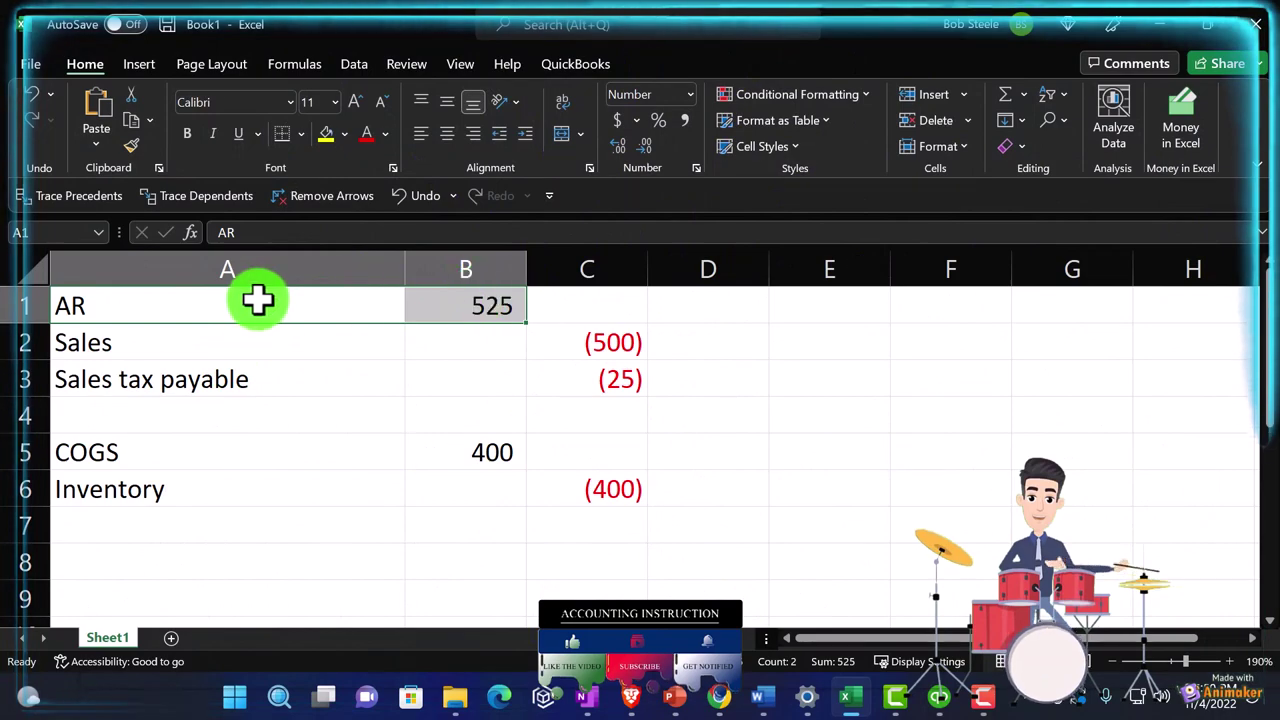
pyautogui.moveTo(291, 294); pyautogui.dragTo(428, 296)
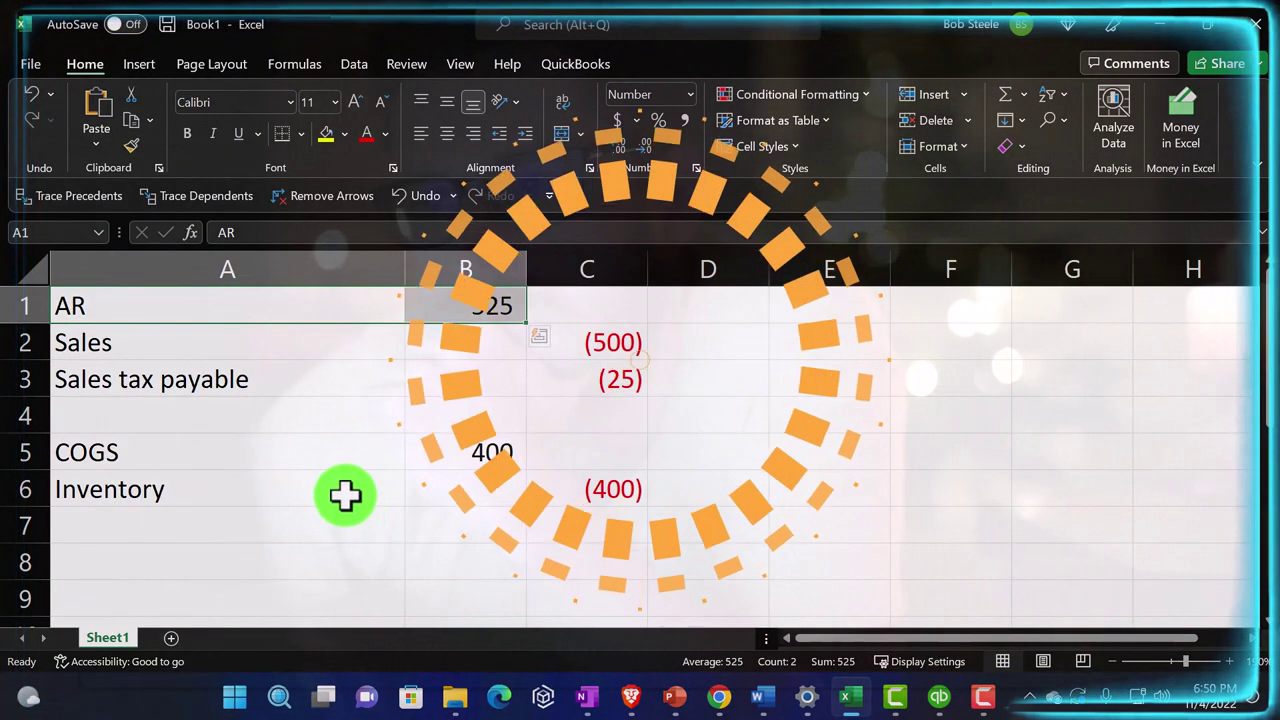
pyautogui.moveTo(343, 497); pyautogui.dragTo(578, 484)
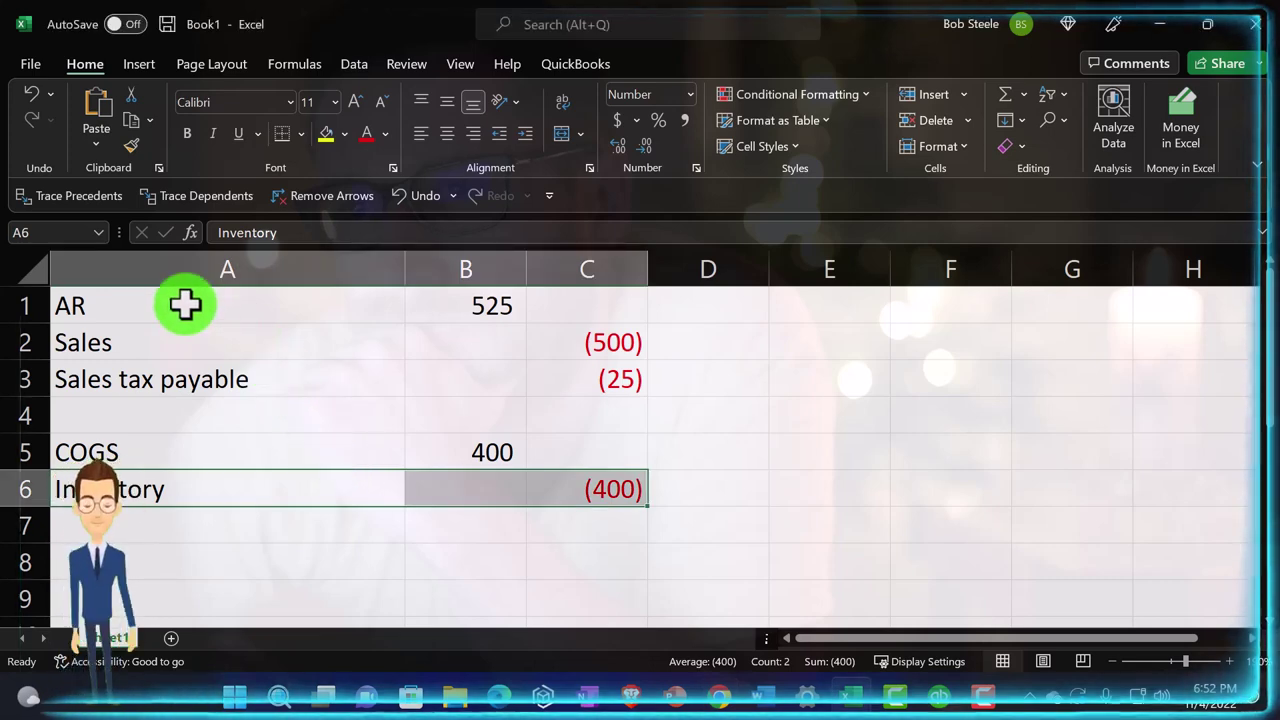
pyautogui.click(200, 308)
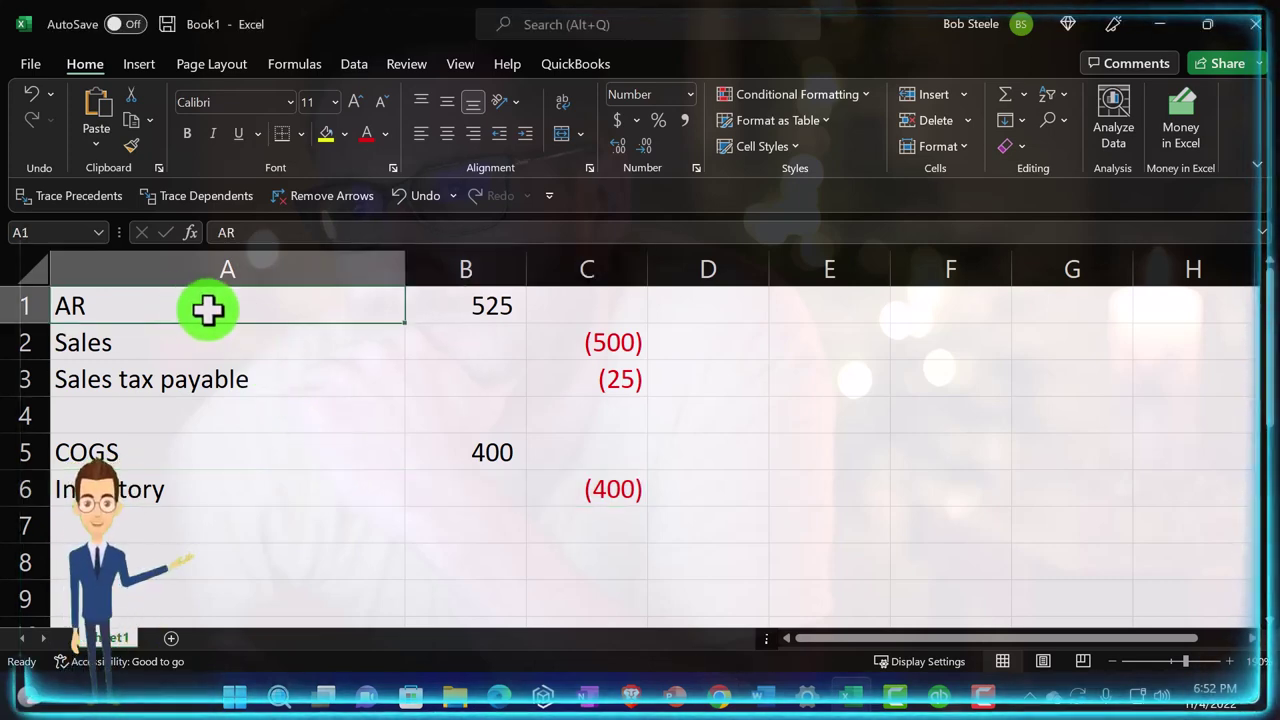
pyautogui.moveTo(418, 302); pyautogui.dragTo(419, 302)
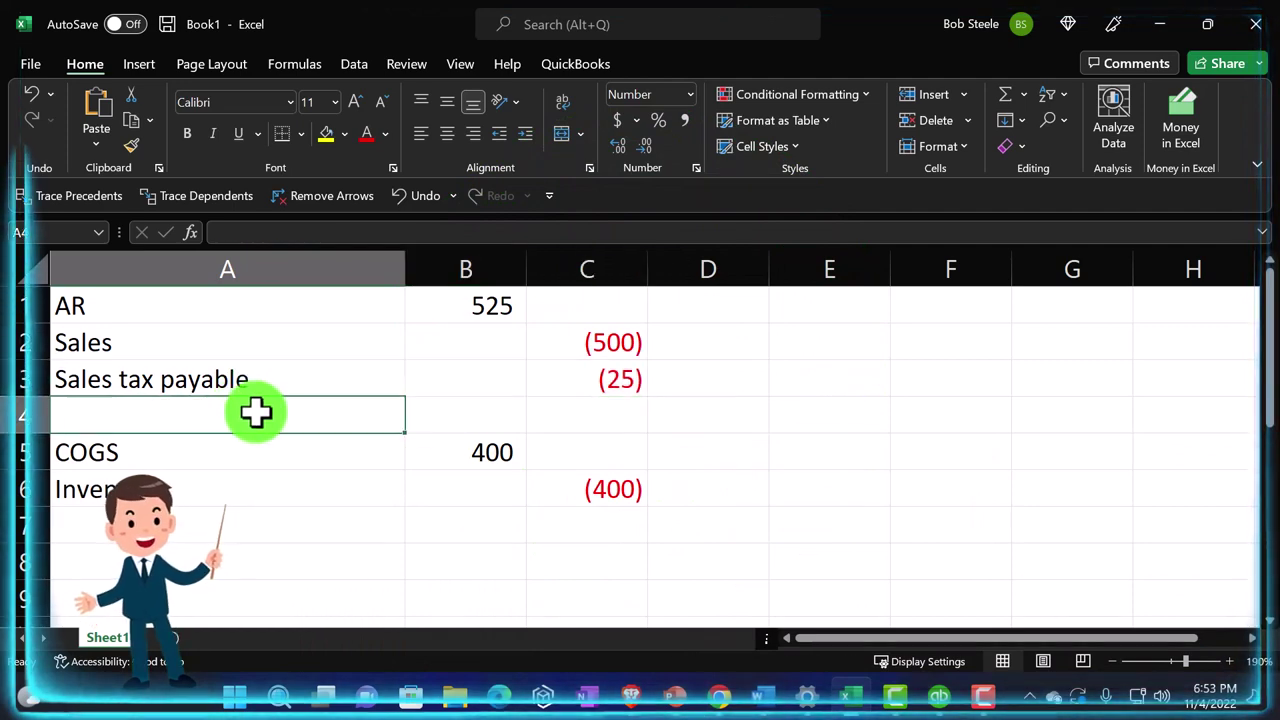
# Switch to QuickBooks, start a new general journal entry and date it 02/28/2023.
pyautogui.click(910, 695)
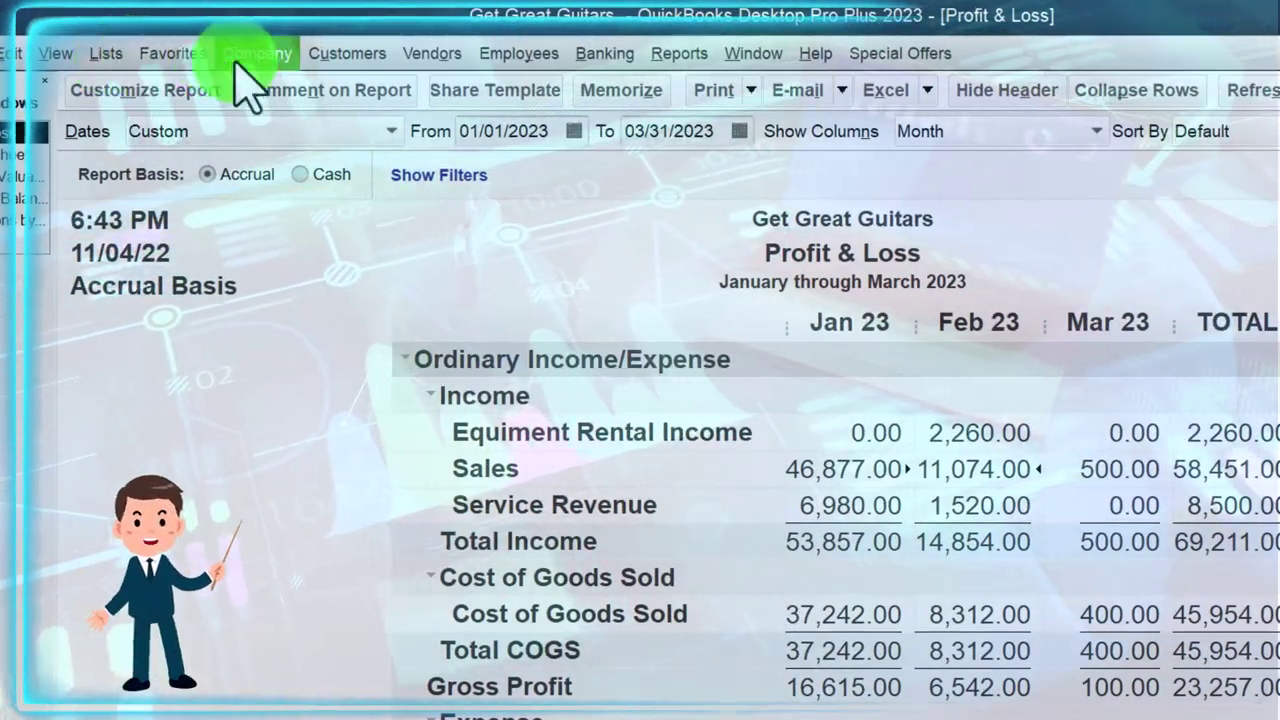
pyautogui.click(276, 60)
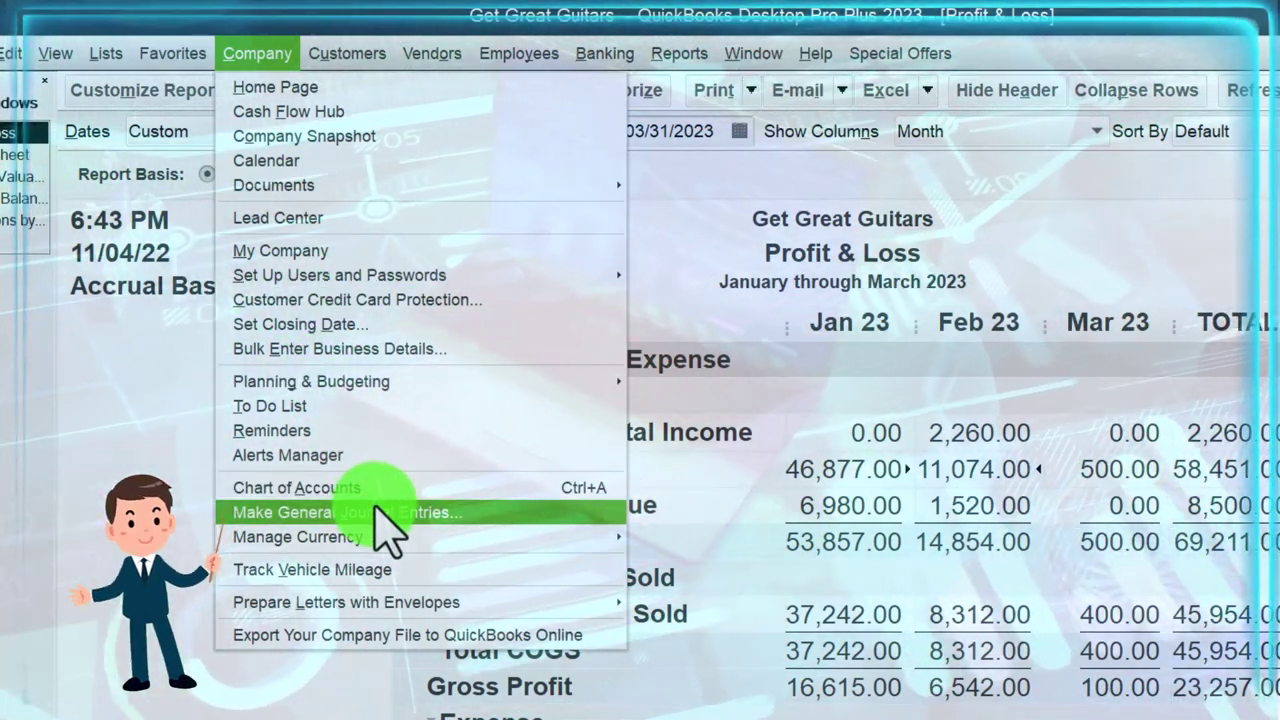
pyautogui.click(375, 512)
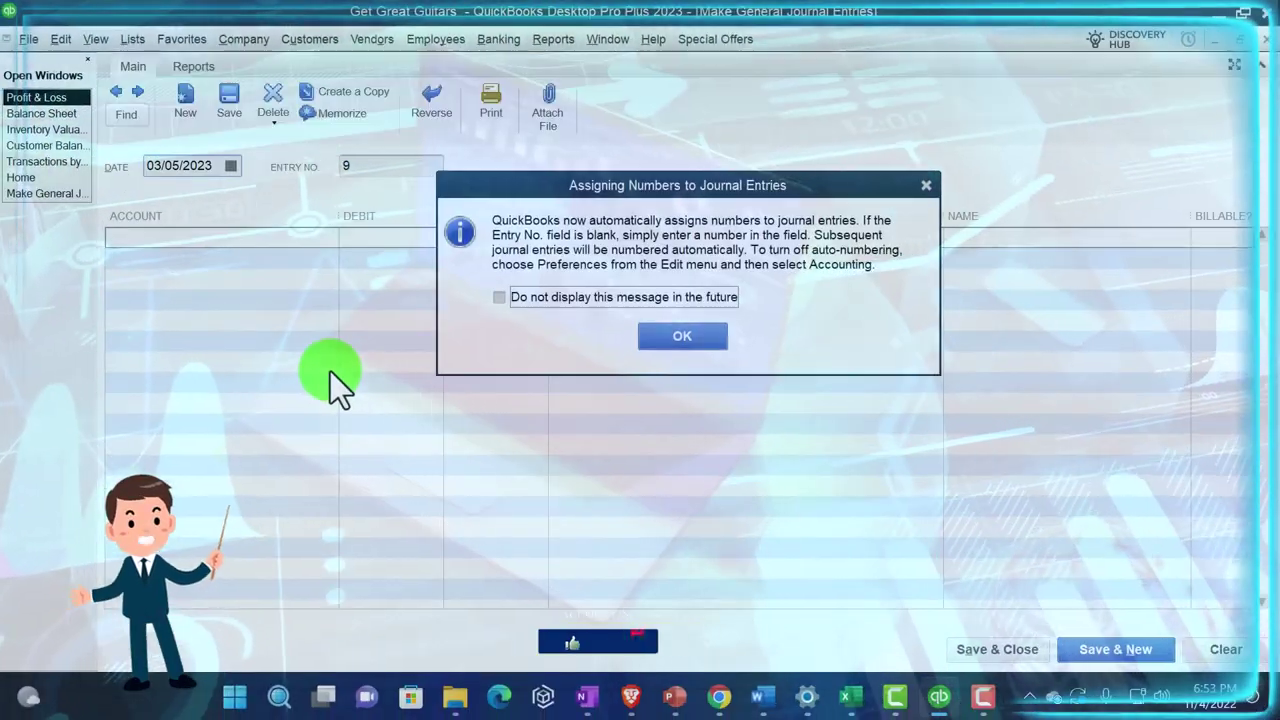
pyautogui.press('Return')
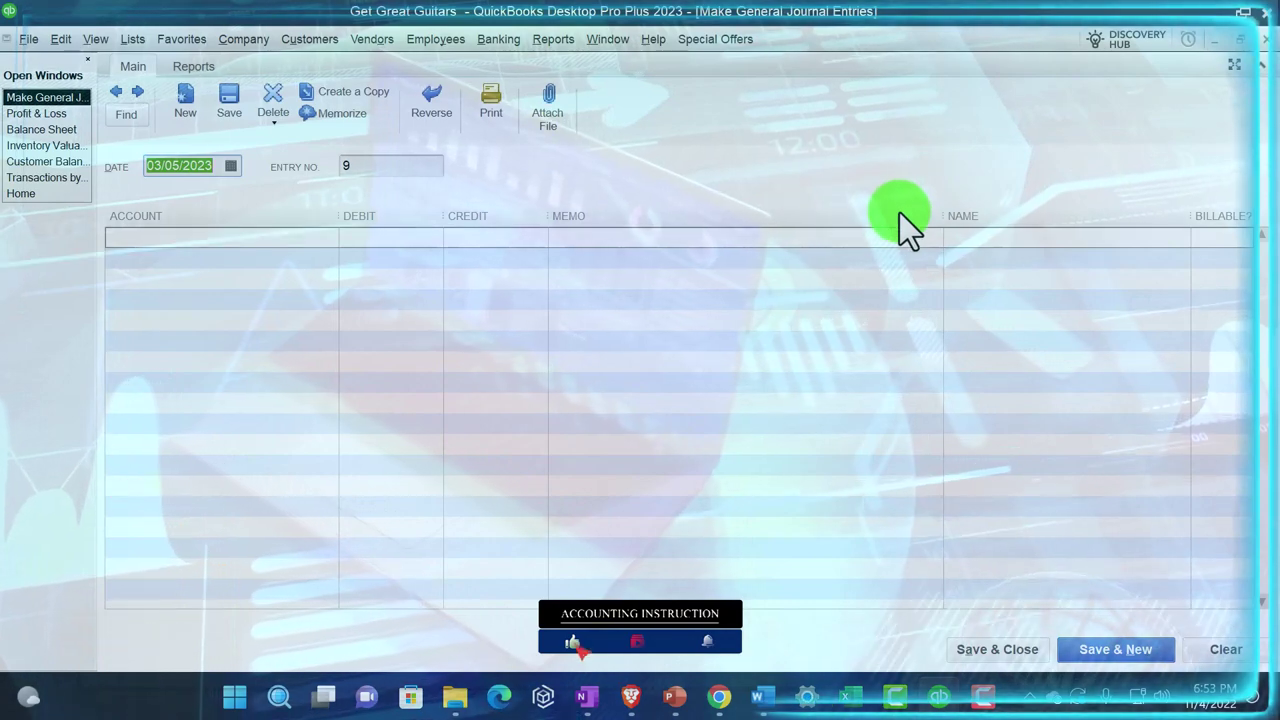
pyautogui.write('0228')
pyautogui.press('Tab')
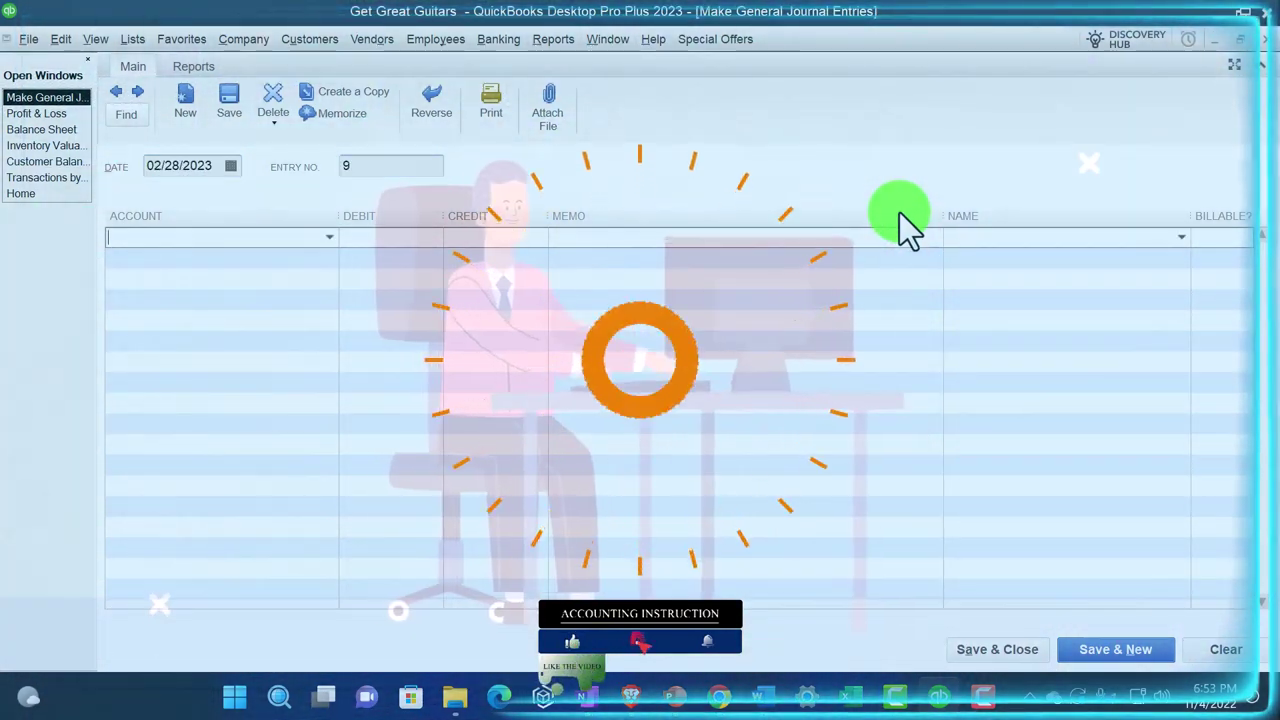
# Set the first journal line to Accounts Receivable with a debit of 525.00.
pyautogui.press('Tab')
pyautogui.write('A')
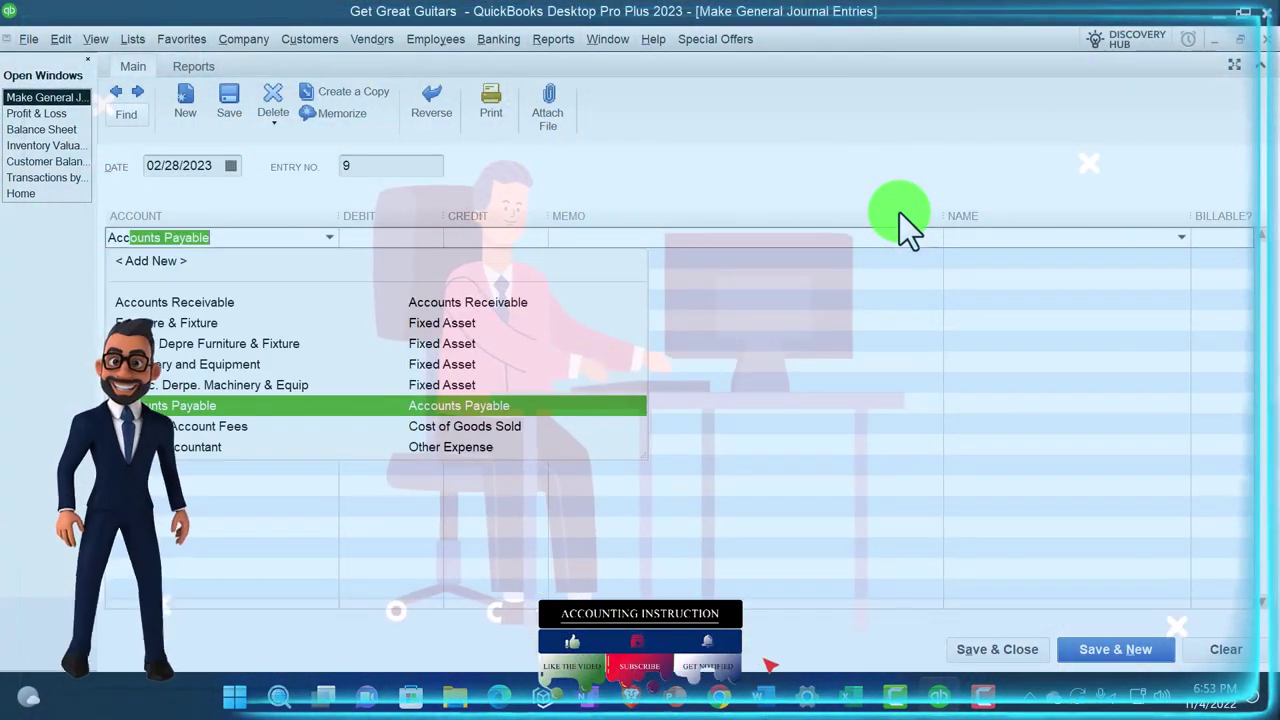
pyautogui.press('Up')
pyautogui.press('Up')
pyautogui.press('Up')
pyautogui.press('Up')
pyautogui.press('Up')
pyautogui.press('Tab')
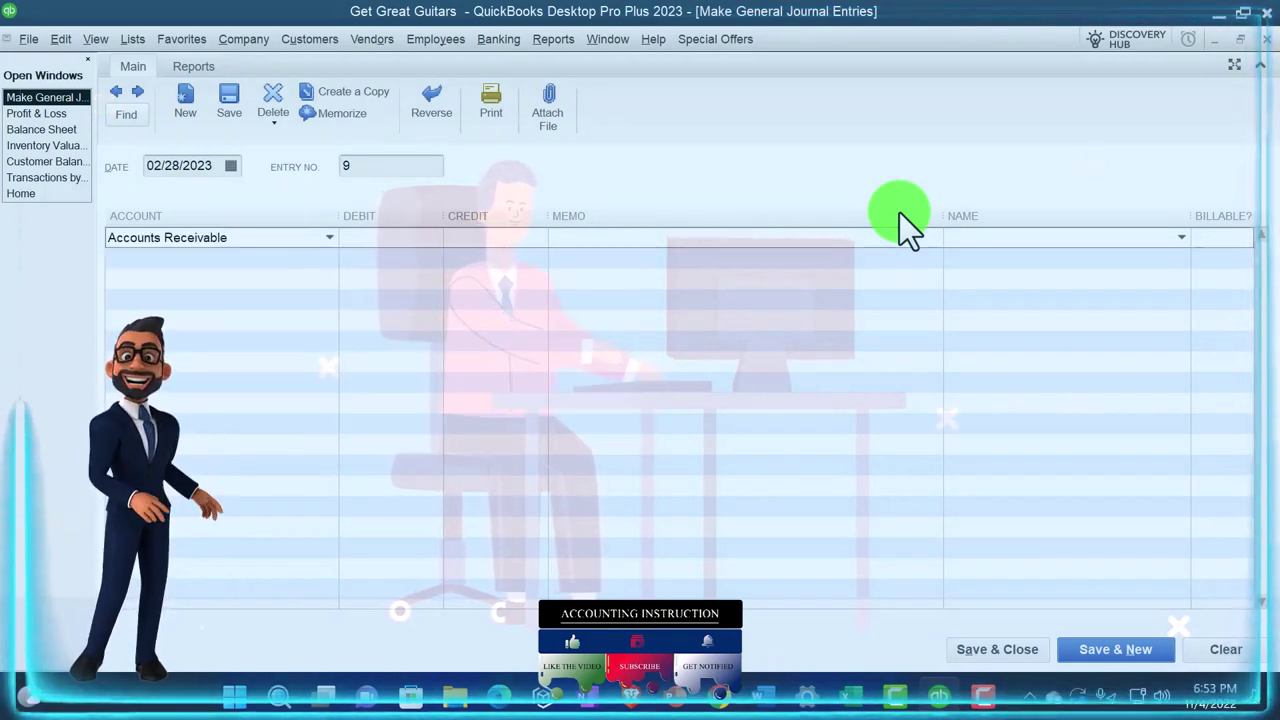
pyautogui.write('525')
pyautogui.press('Tab')
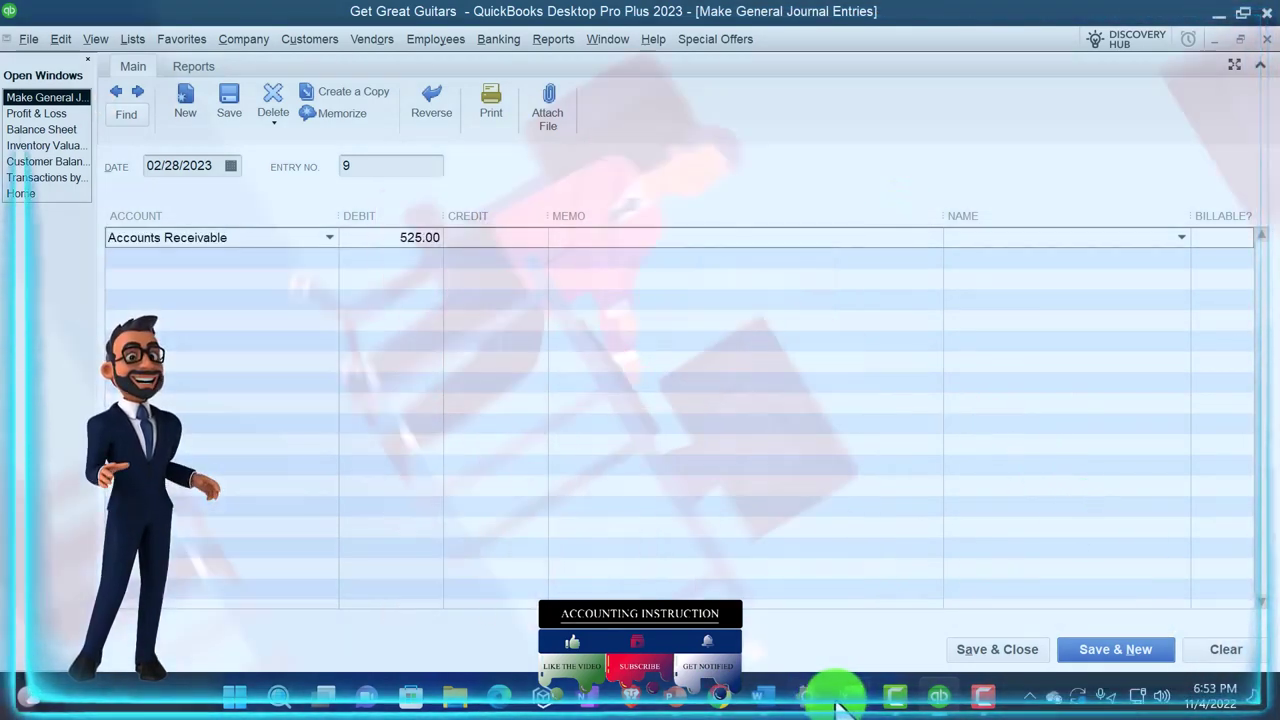
# Check the Excel worksheet briefly, return to the journal entry and add the memo Adj entry to the Accounts Receivable line.
pyautogui.click(852, 697)
pyautogui.click(853, 700)
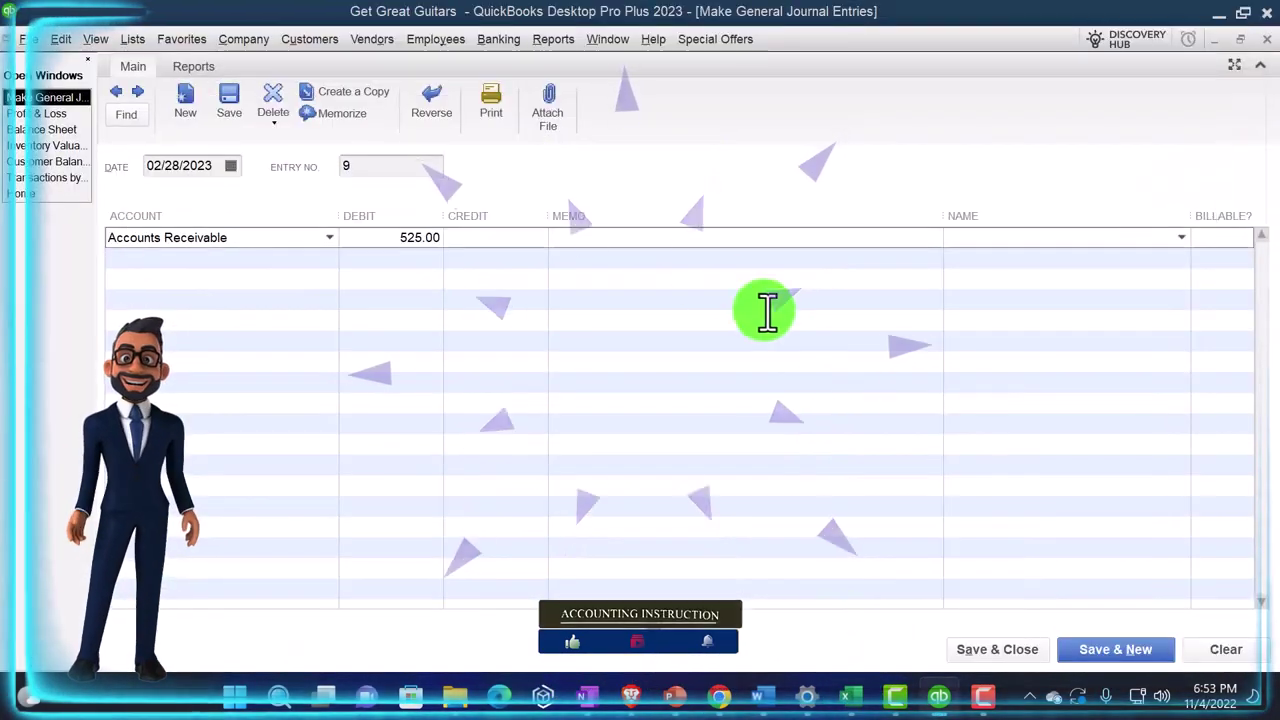
pyautogui.click(615, 241)
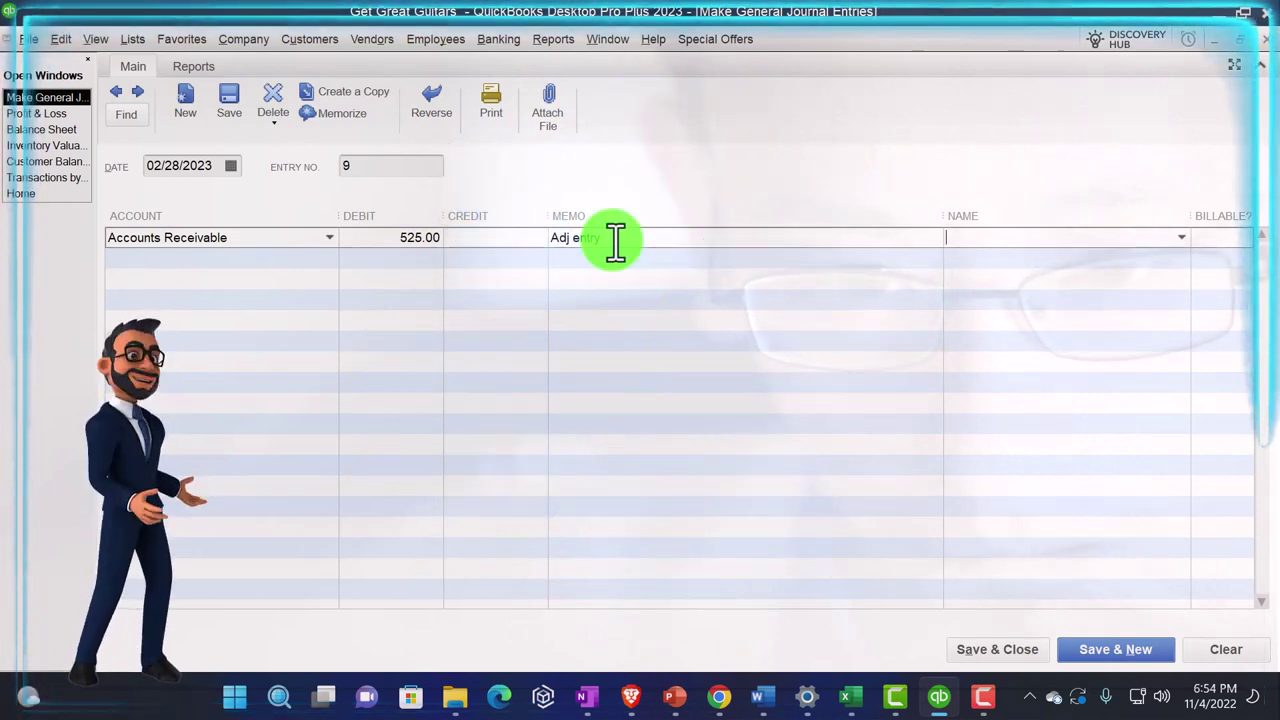
pyautogui.press('Tab')
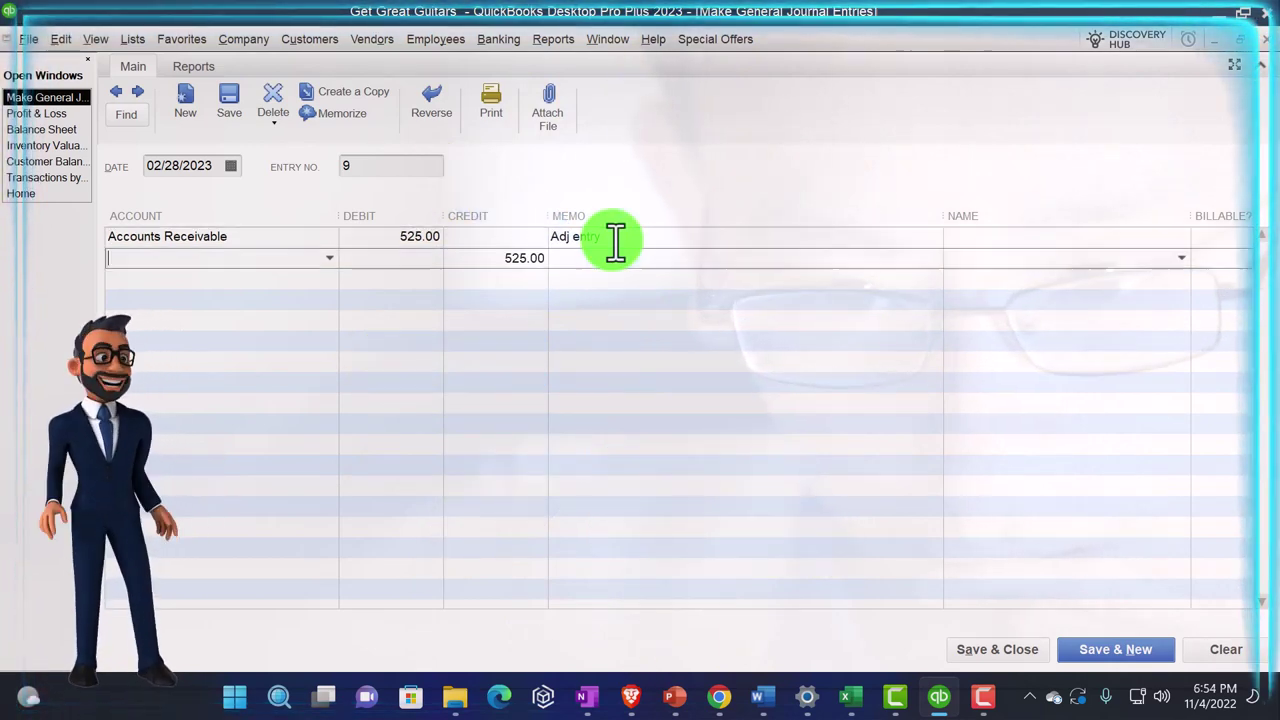
# Set the second journal line to Sales with a credit of 500.00 and the memo Adj entry.
pyautogui.write('Sales')
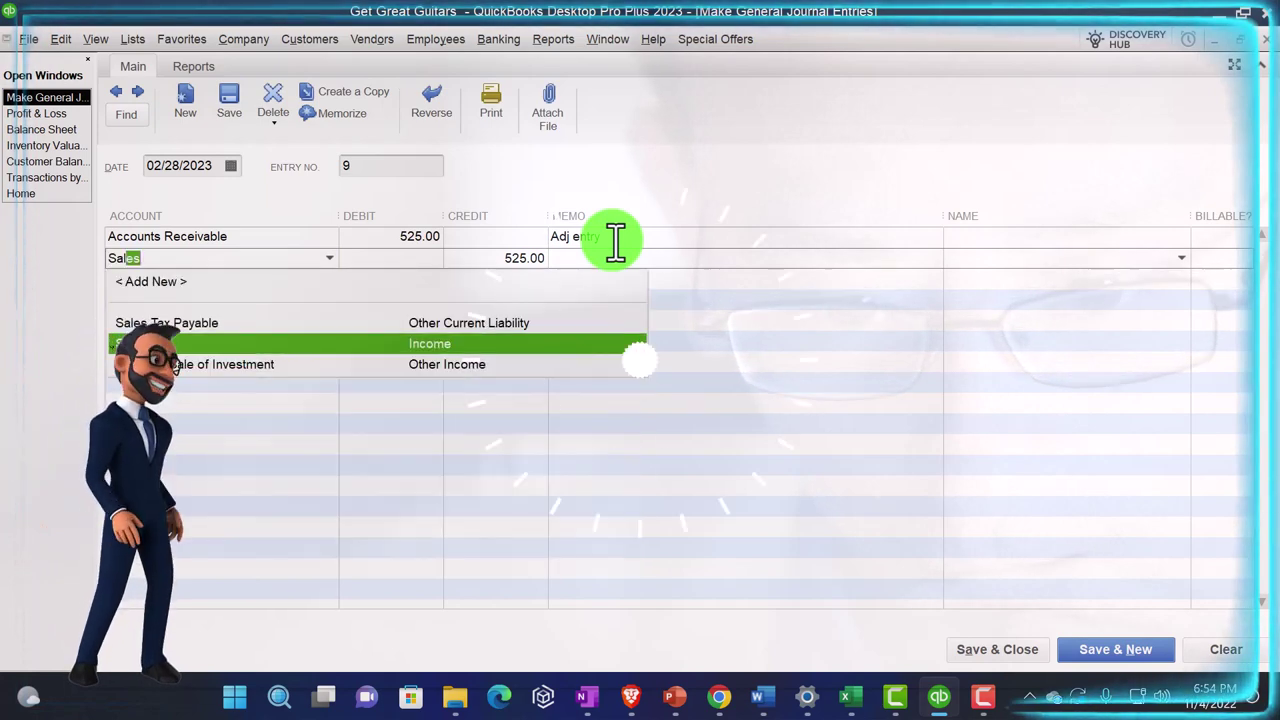
pyautogui.press('Tab')
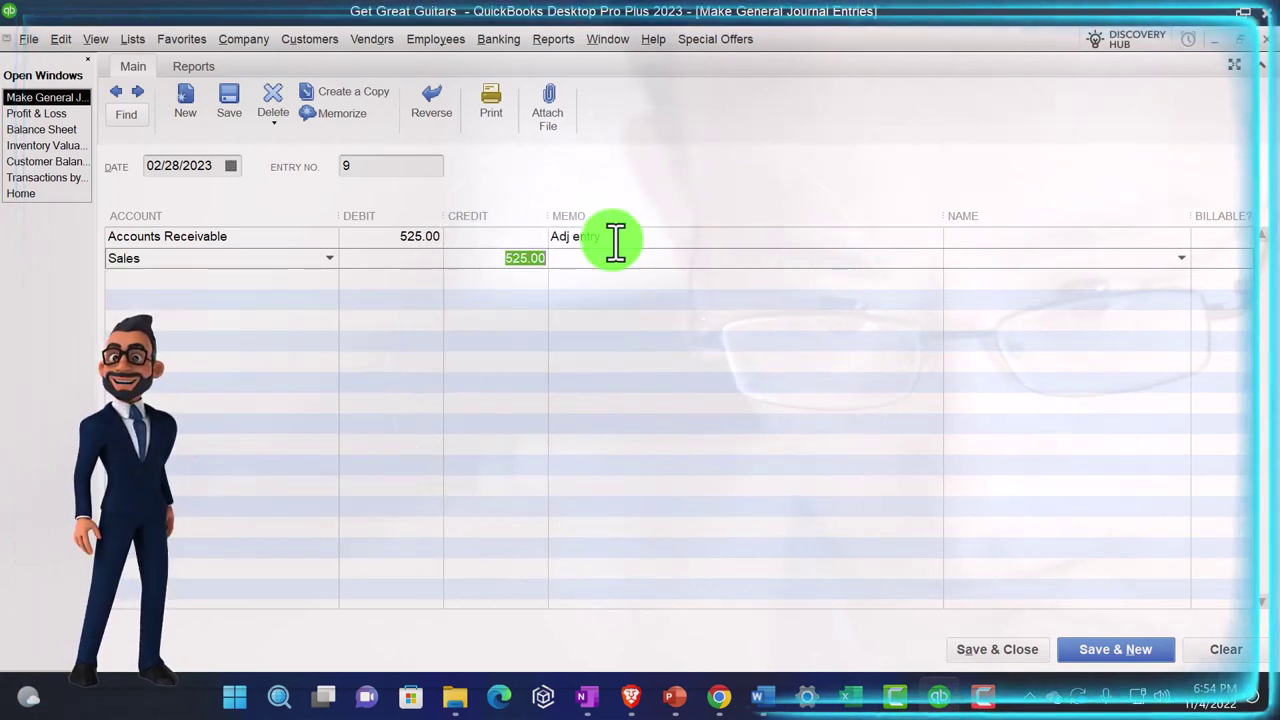
pyautogui.write('500')
pyautogui.press('Tab')
pyautogui.write('Adj')
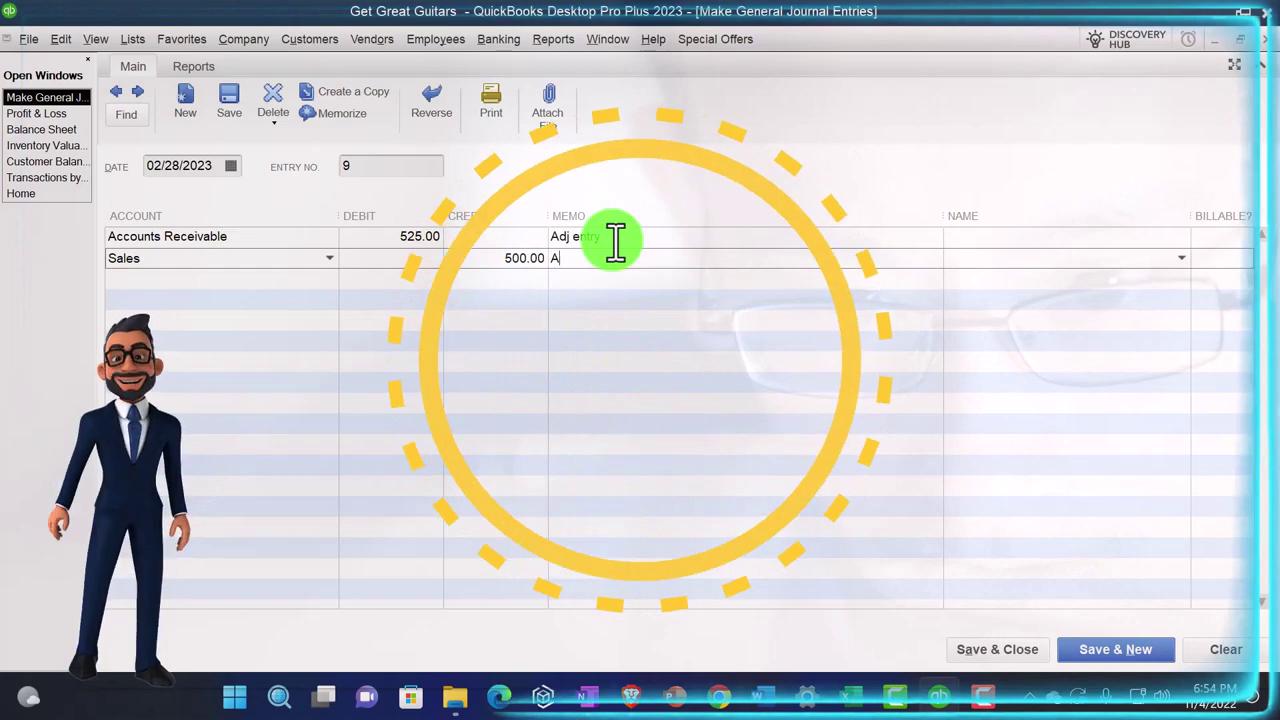
pyautogui.write(' entry')
pyautogui.press('Tab')
pyautogui.press('Tab')
pyautogui.press('Tab')
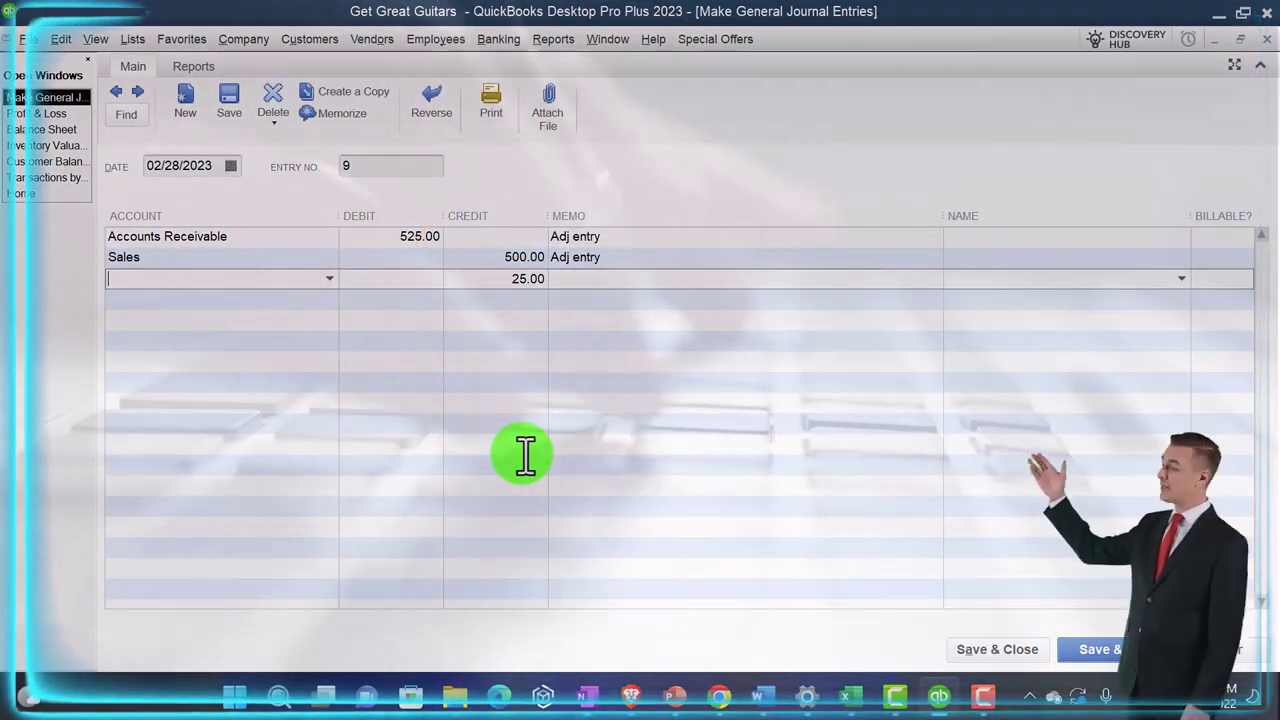
# Enter Sales Tax Payable Adj as the third line's account and set it up as a new Other Current Liability account.
pyautogui.write('Sales Tax Payable')
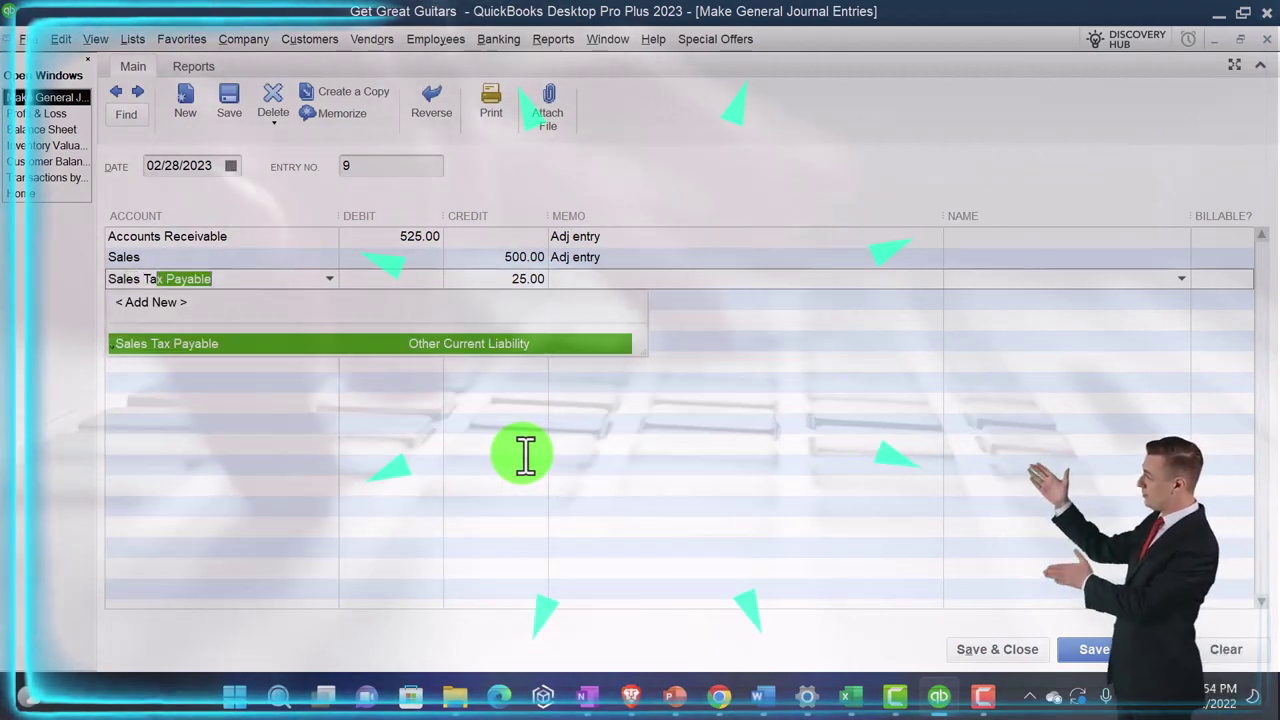
pyautogui.write(' Ad')
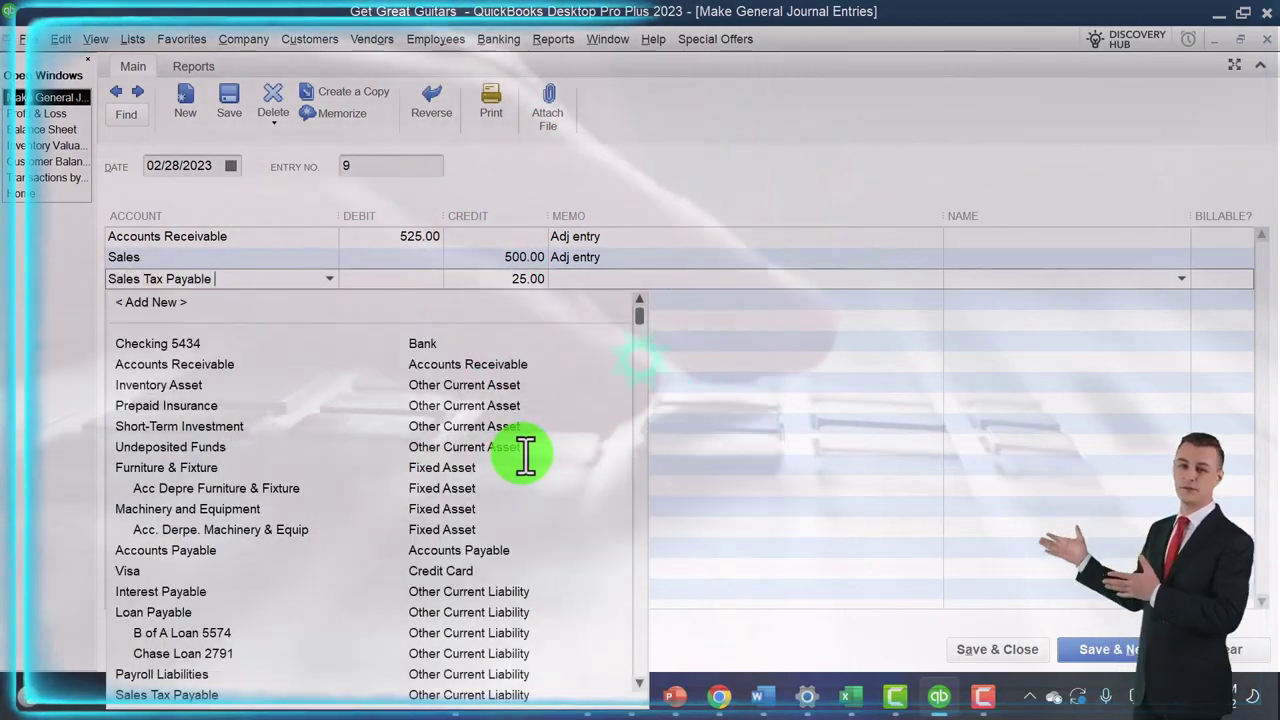
pyautogui.write('j')
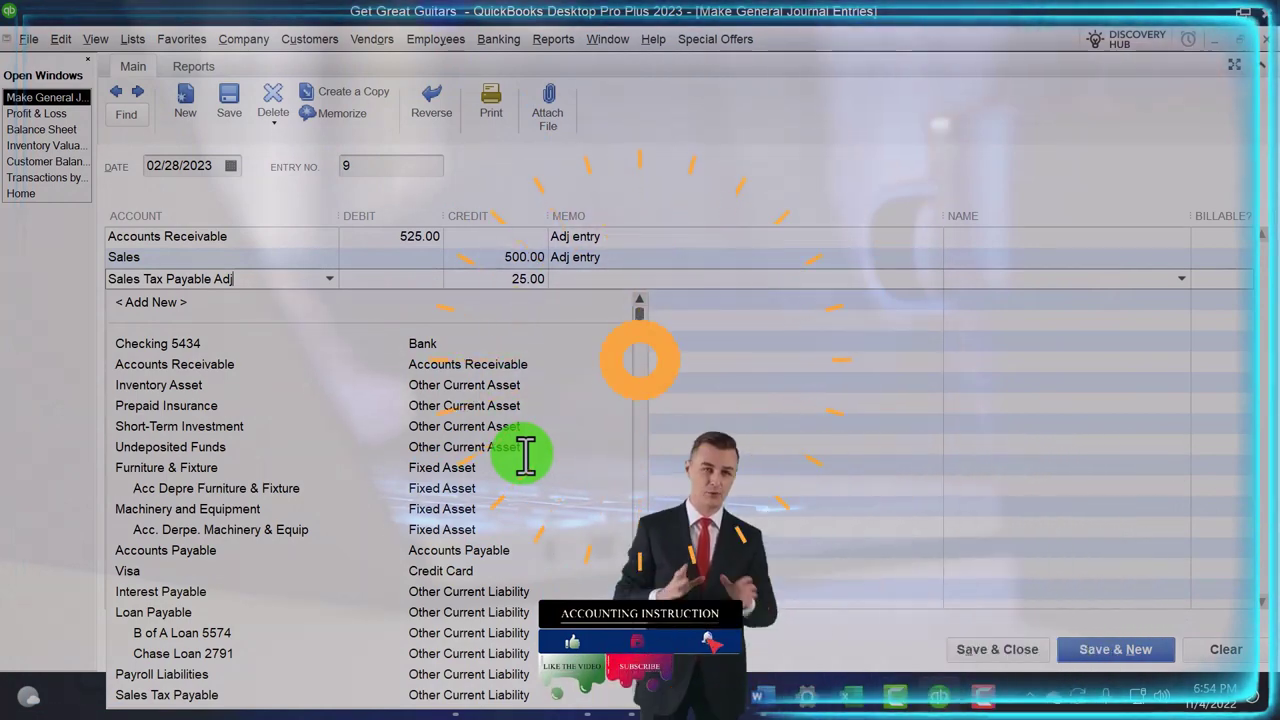
pyautogui.press('Tab')
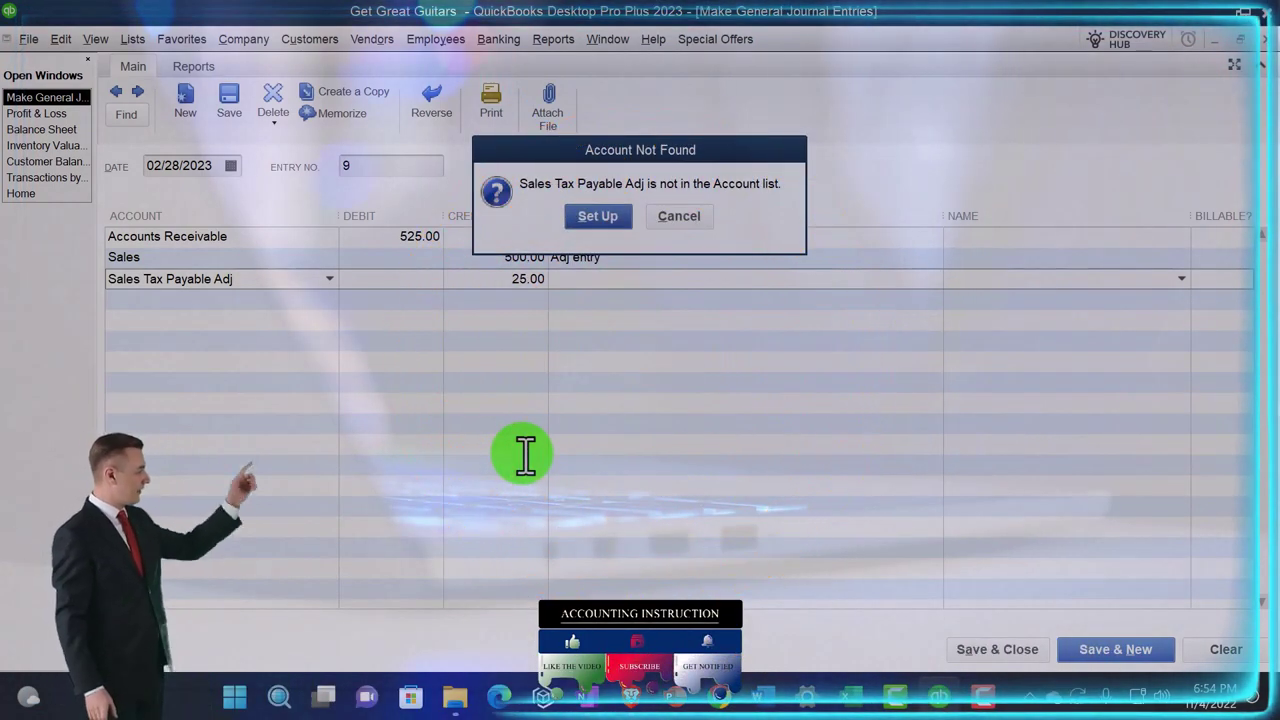
pyautogui.click(597, 216)
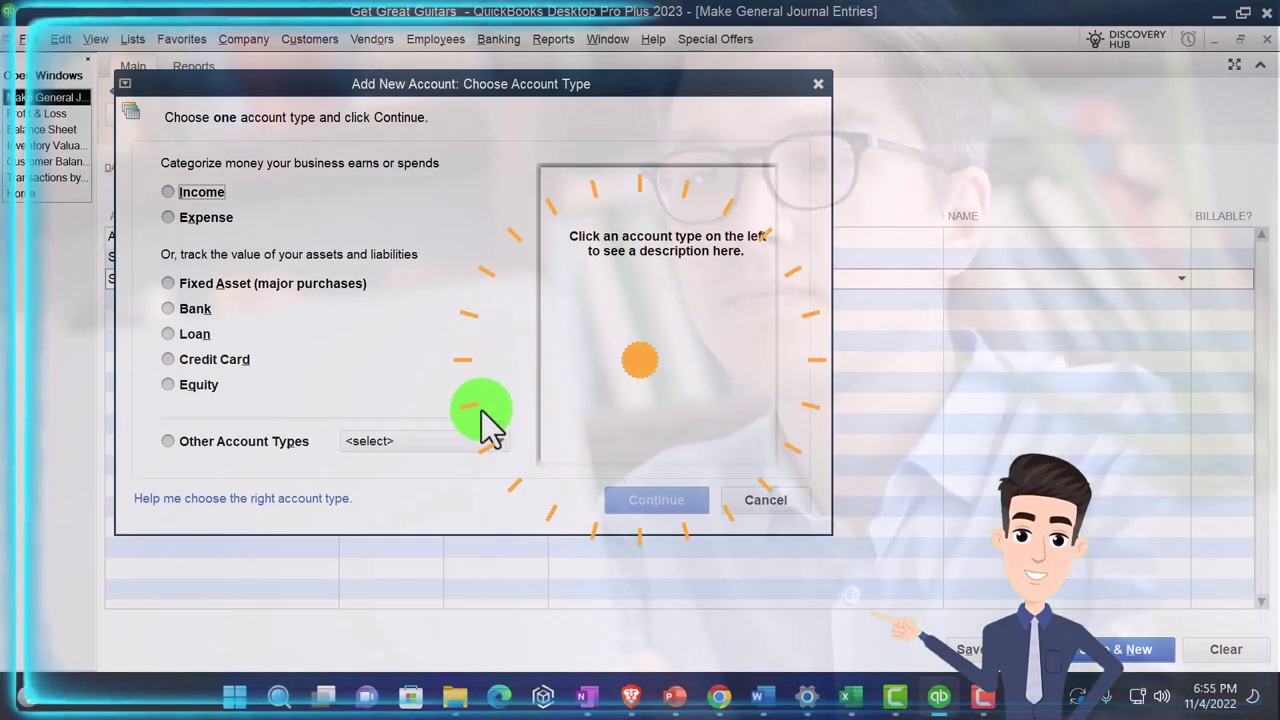
pyautogui.click(481, 440)
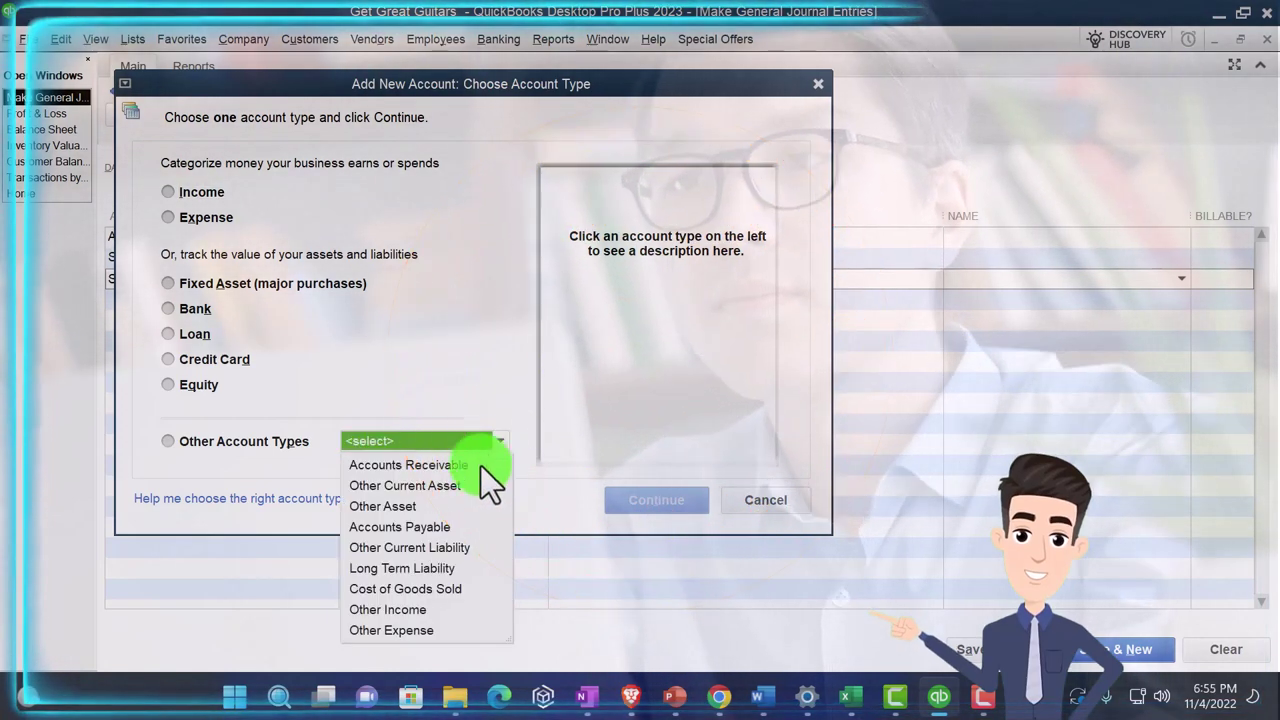
pyautogui.click(445, 548)
pyautogui.click(665, 499)
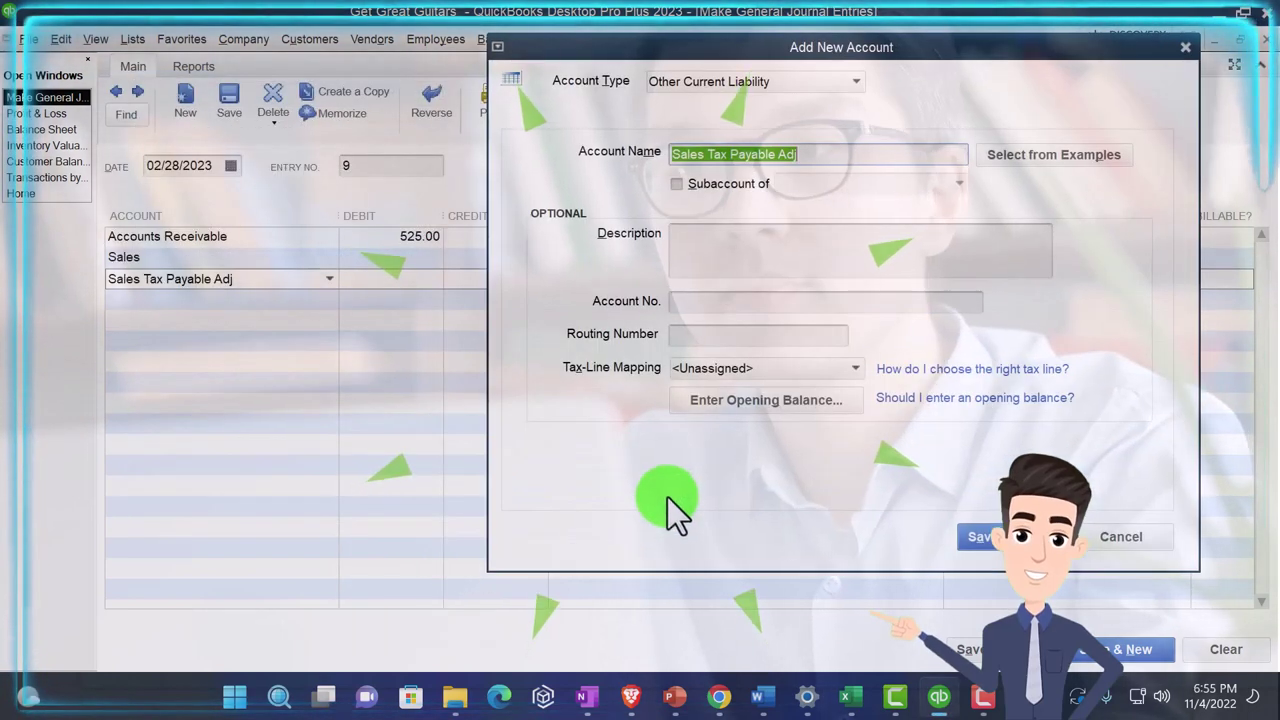
# Make the new account a subaccount of Sales Tax Payable and save it.
pyautogui.click(676, 184)
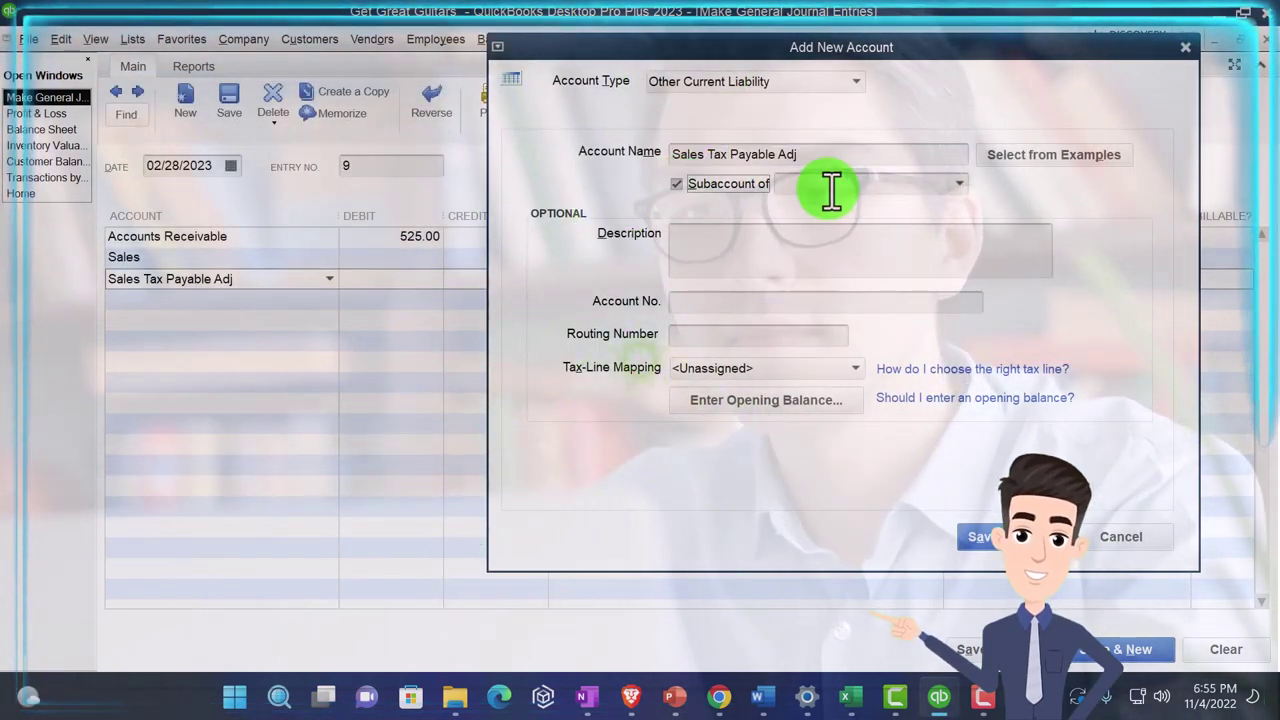
pyautogui.click(828, 190)
pyautogui.write('as')
pyautogui.press('BackSpace')
pyautogui.press('BackSpace')
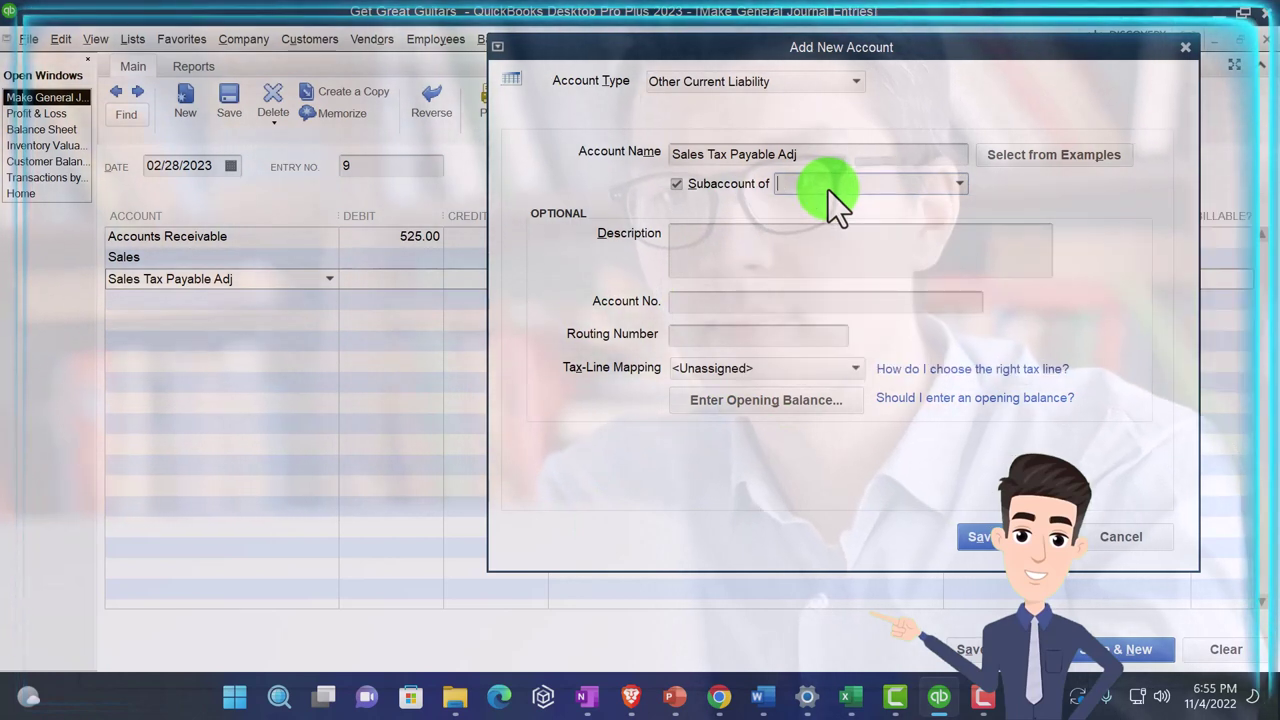
pyautogui.write('sal')
pyautogui.press('Tab')
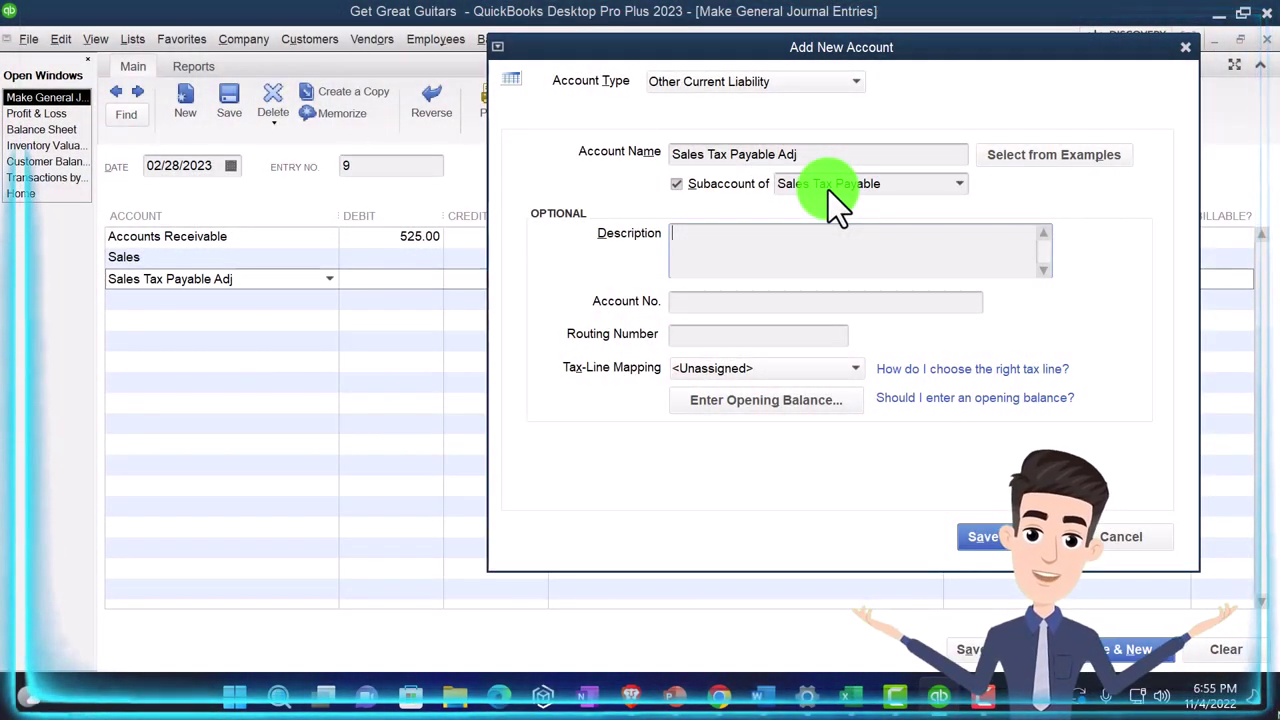
pyautogui.press('Tab')
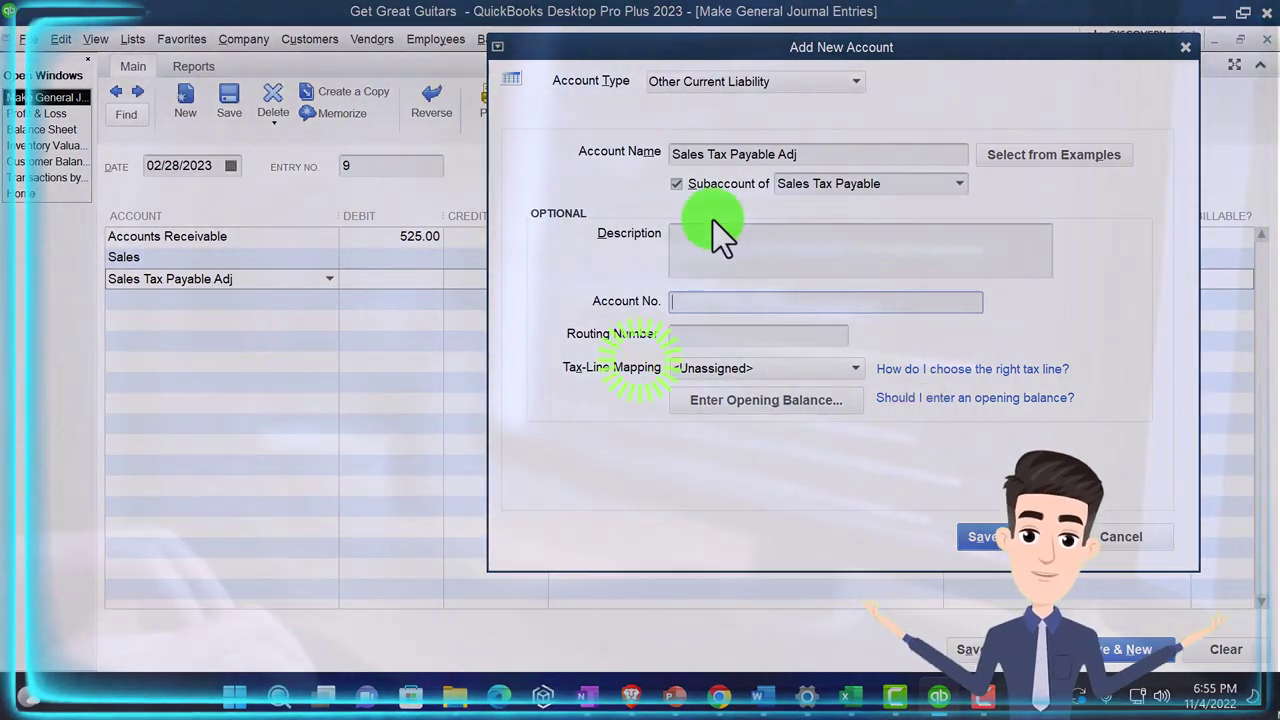
pyautogui.press('Return')
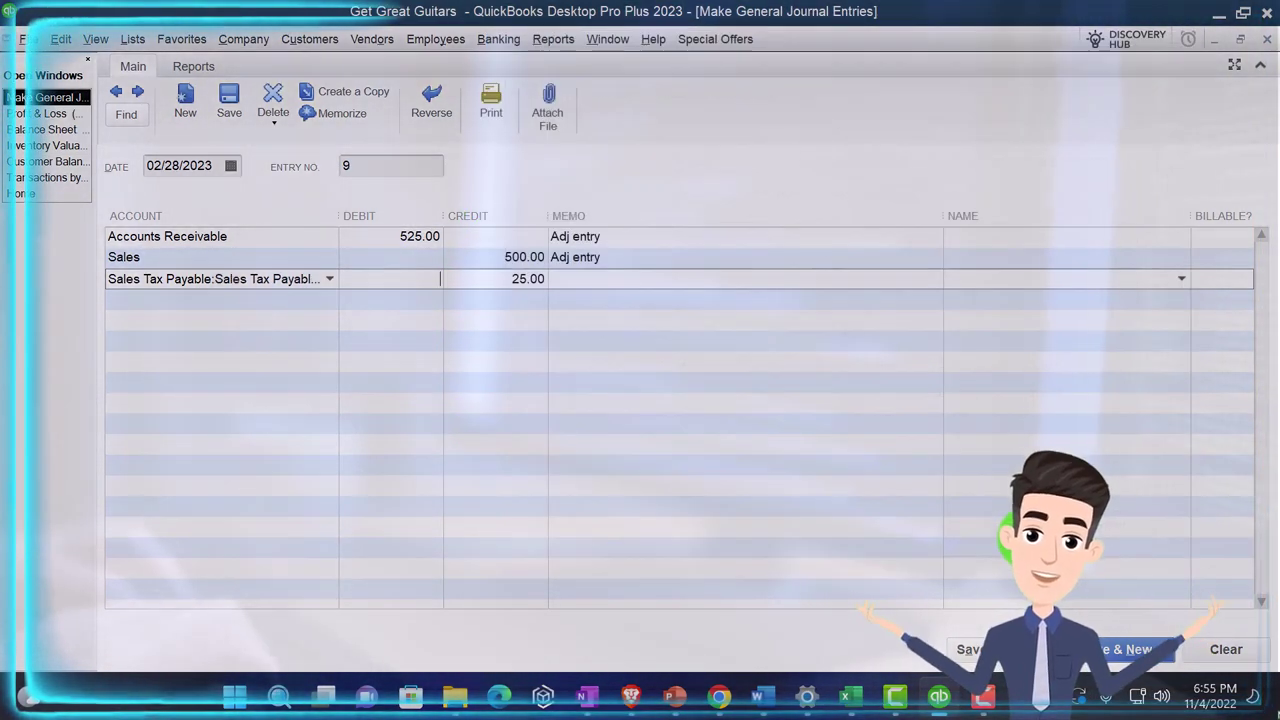
# Accept the 25.00 credit on the Sales Tax Payable Adj line and add the memo Adj entry.
pyautogui.press('Tab')
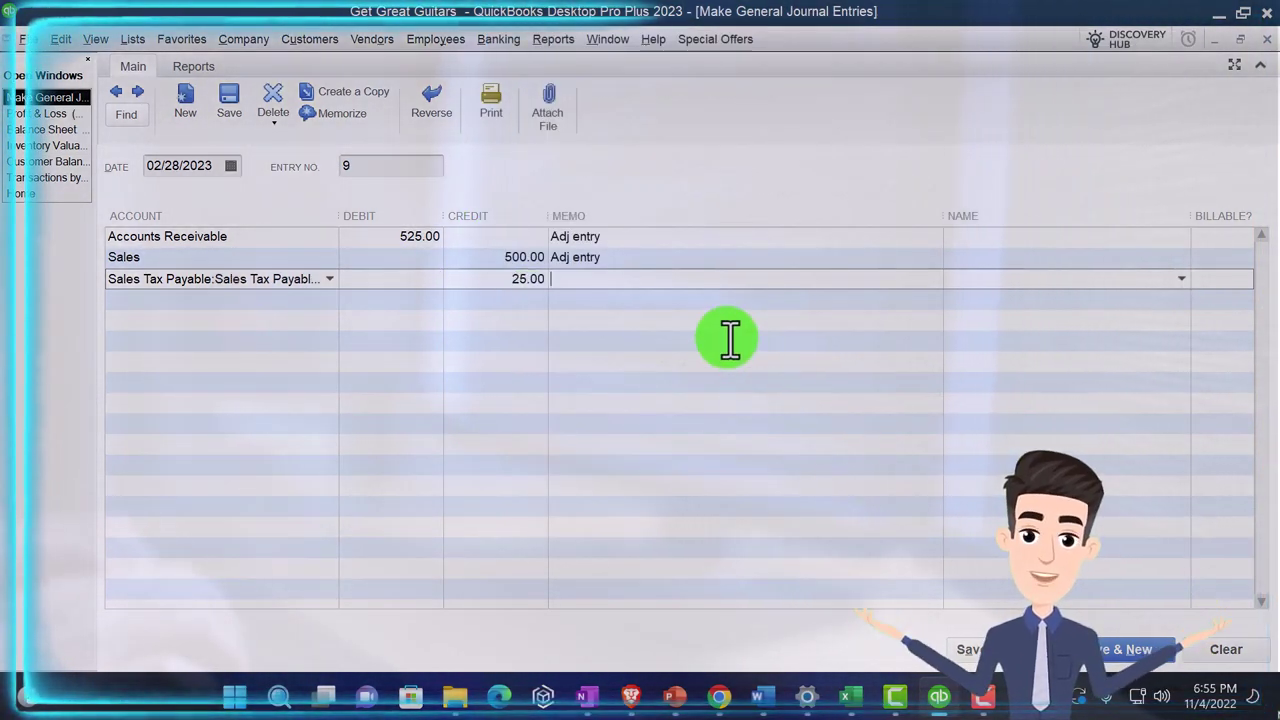
pyautogui.press('BackSpace')
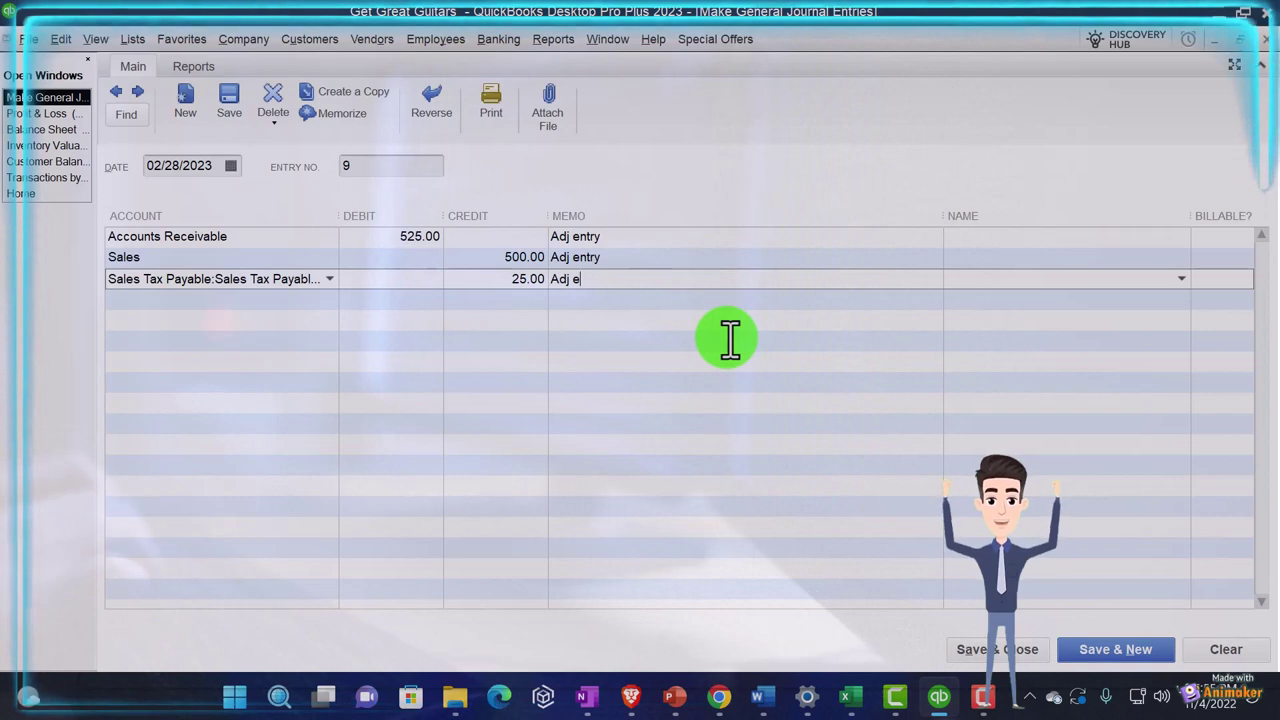
pyautogui.write('Adj e')
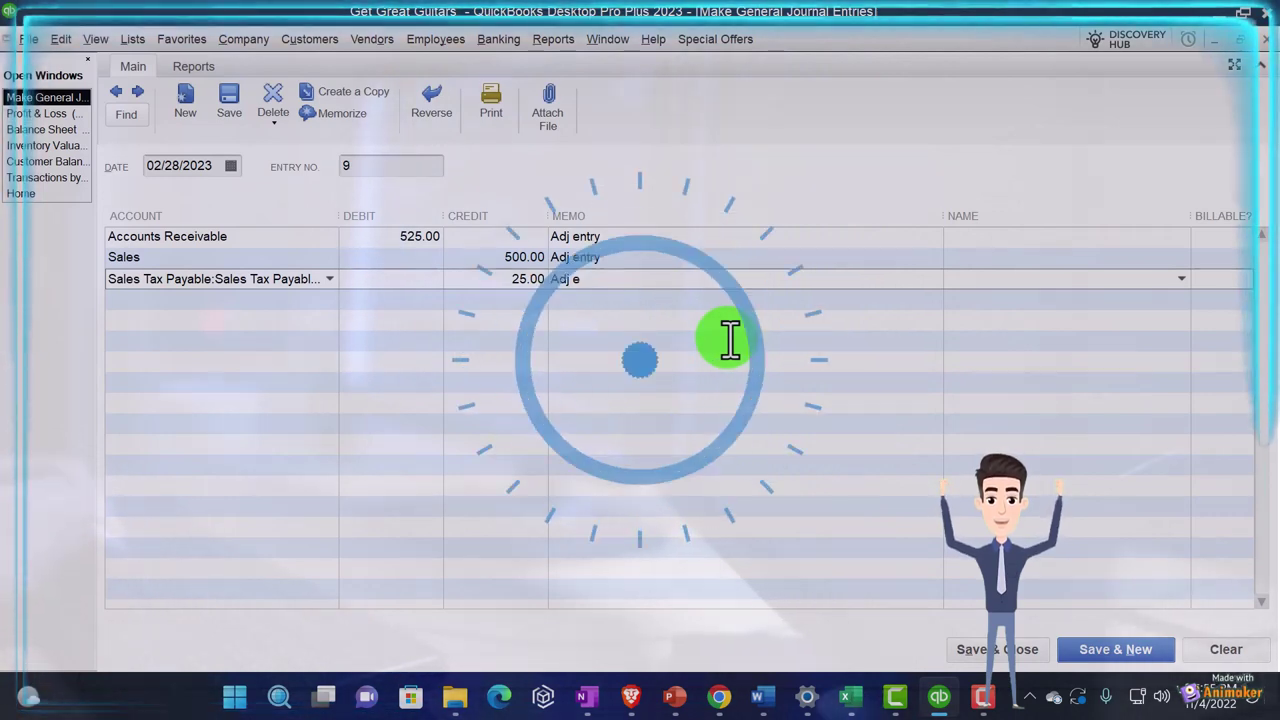
pyautogui.write('ntry')
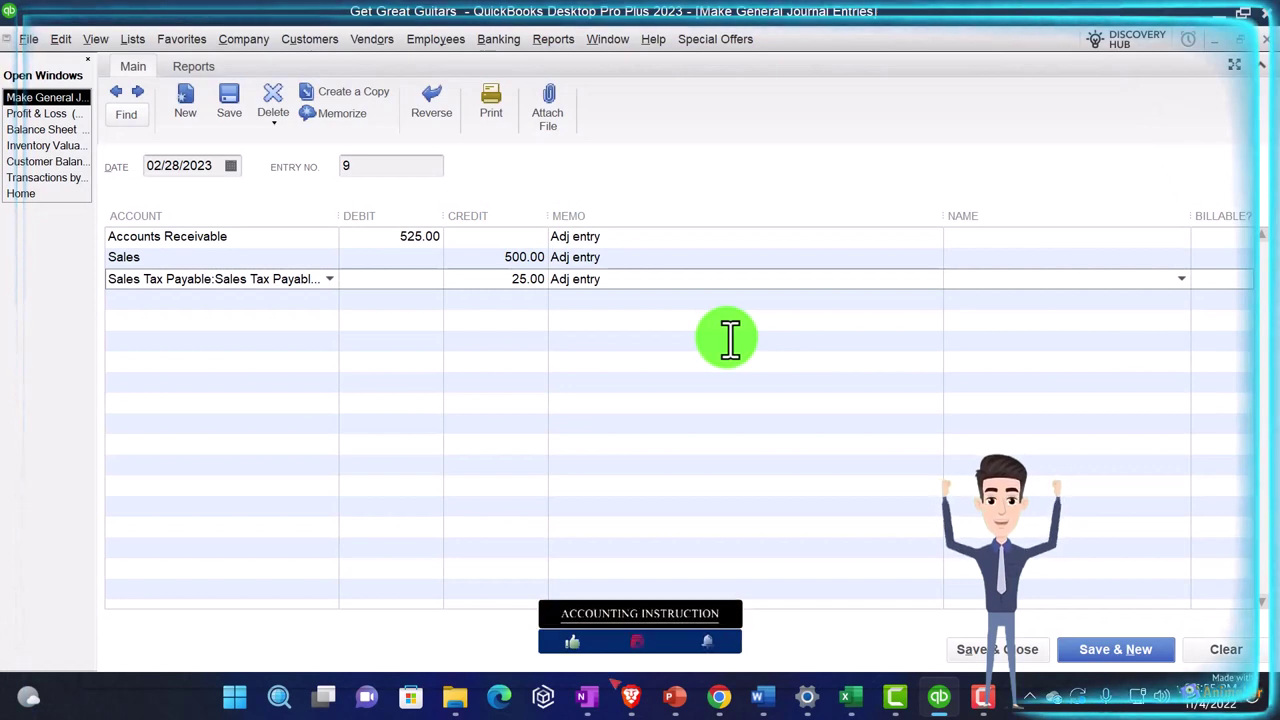
# Widen the Account column of the journal entry to fit the full sales tax subaccount name.
pyautogui.click(1061, 238)
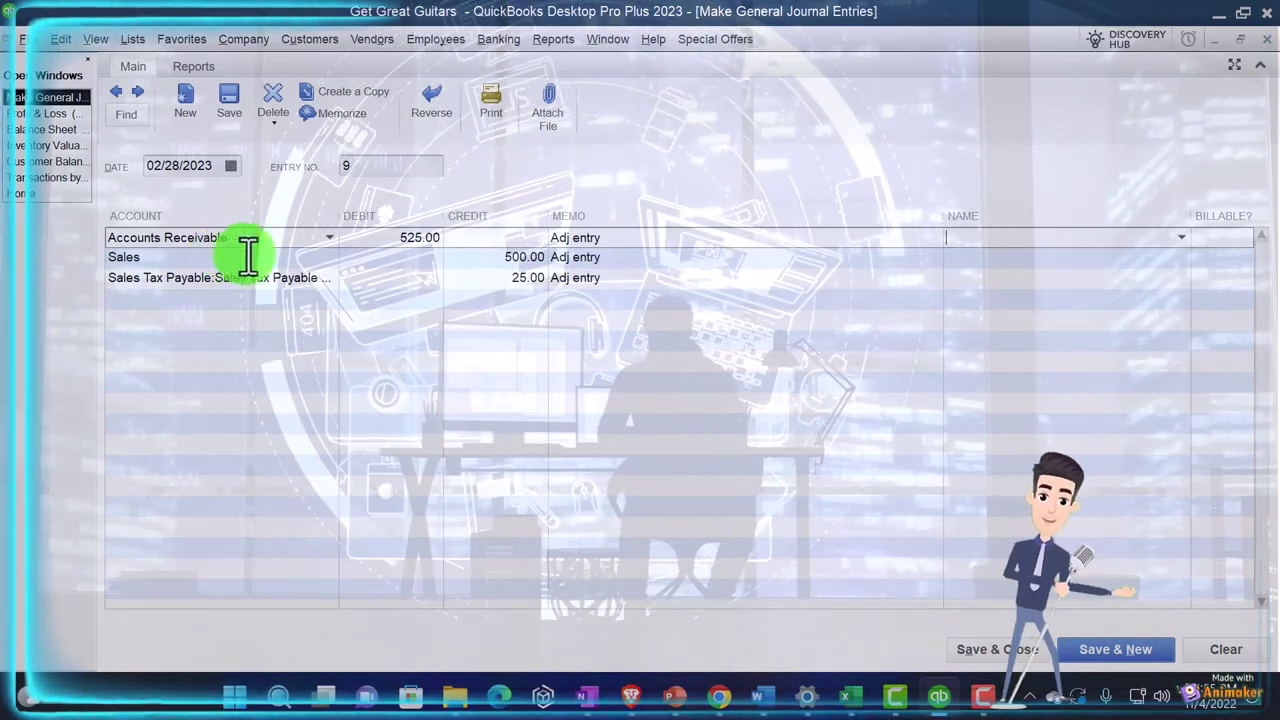
pyautogui.moveTo(337, 214); pyautogui.dragTo(362, 210)
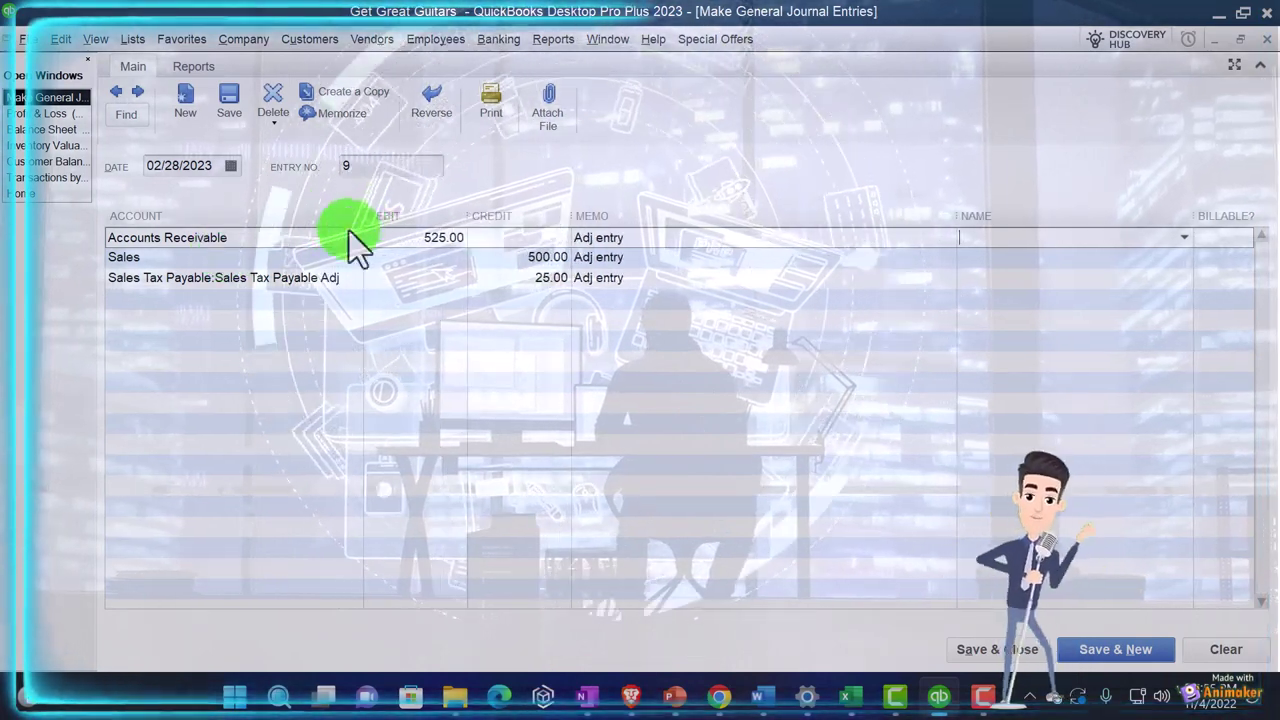
pyautogui.click(276, 242)
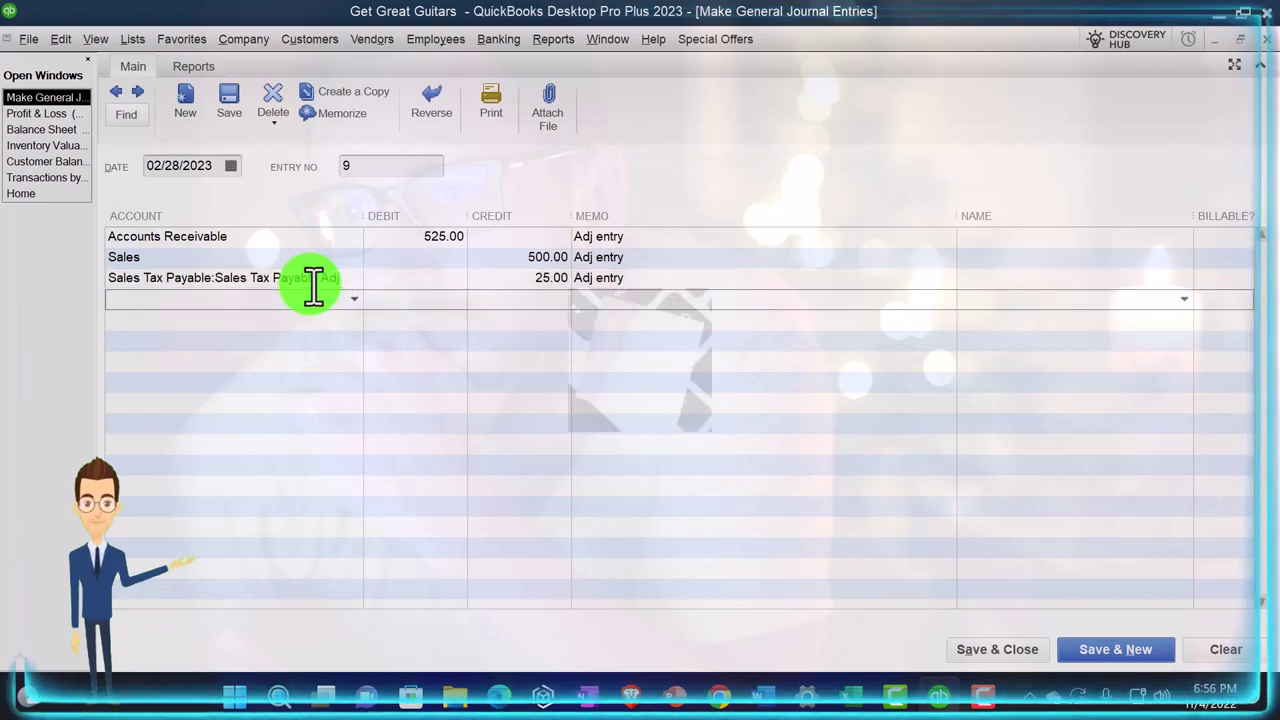
# Leave a blank line, then add a Cost of Goods Sold line with a debit of 400.00 and the memo Adj entry.
pyautogui.press('Down')
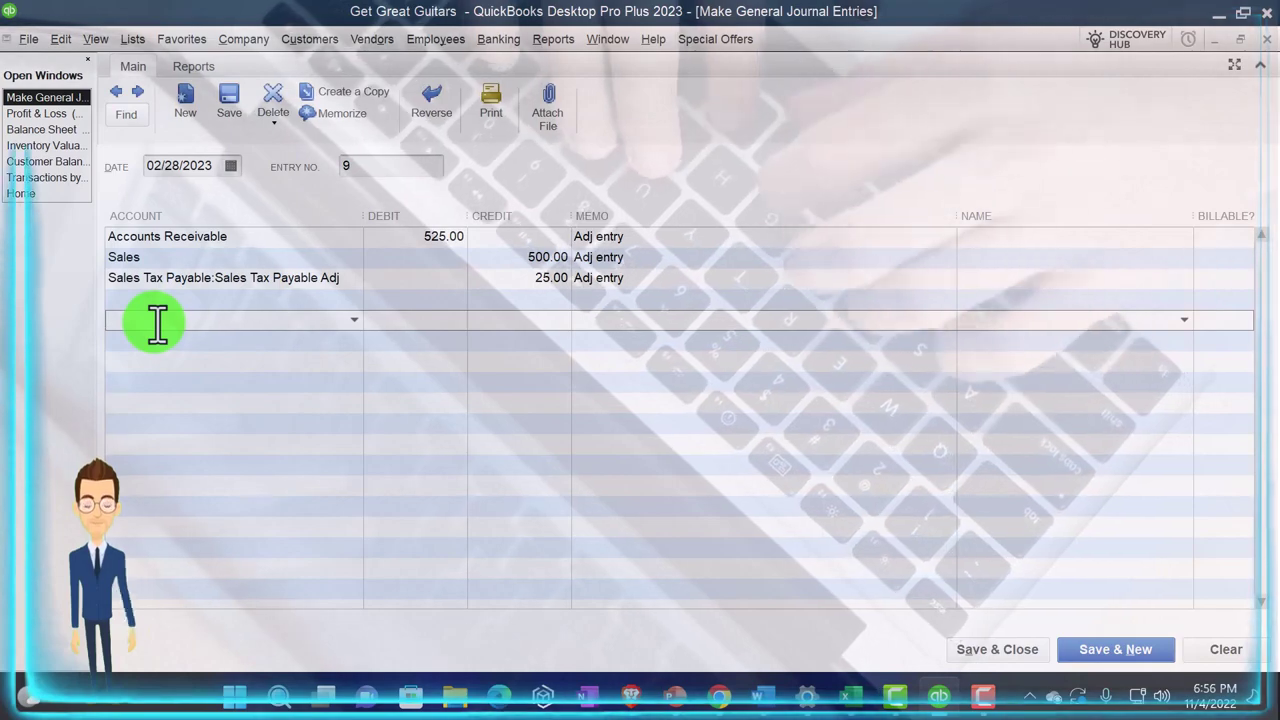
pyautogui.write('Cost of Goods Sold')
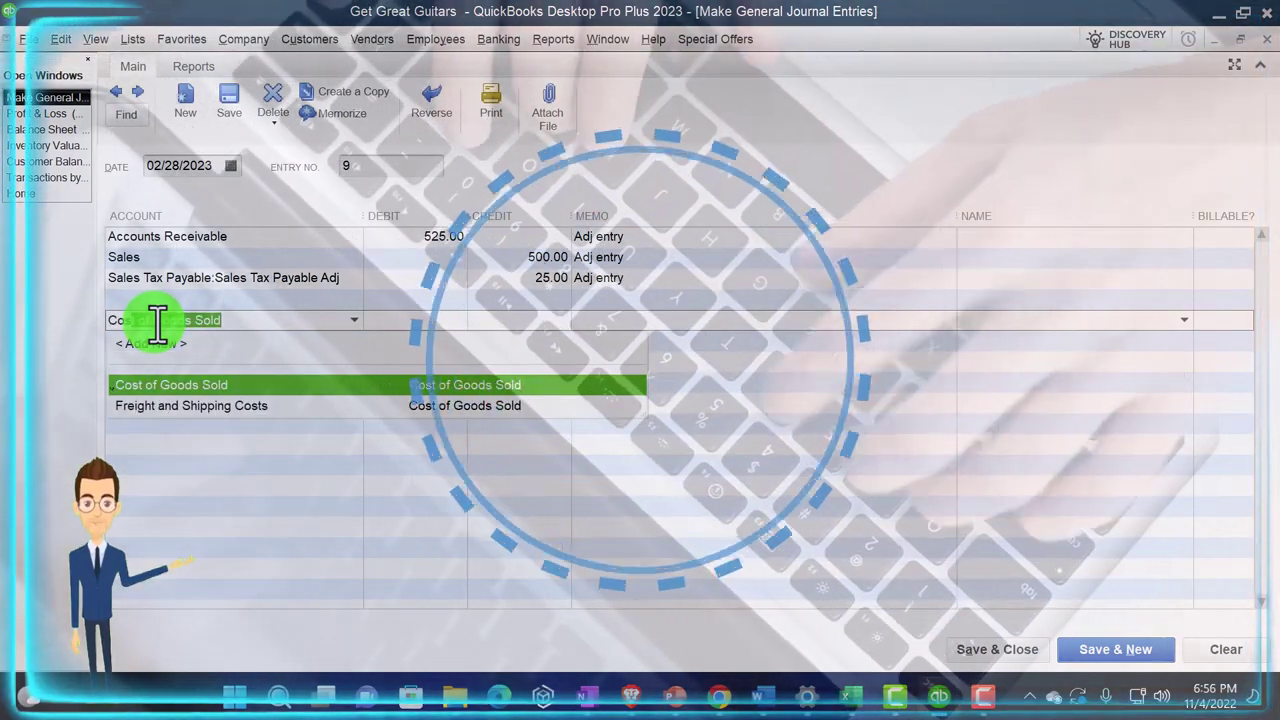
pyautogui.press('Tab')
pyautogui.write('40')
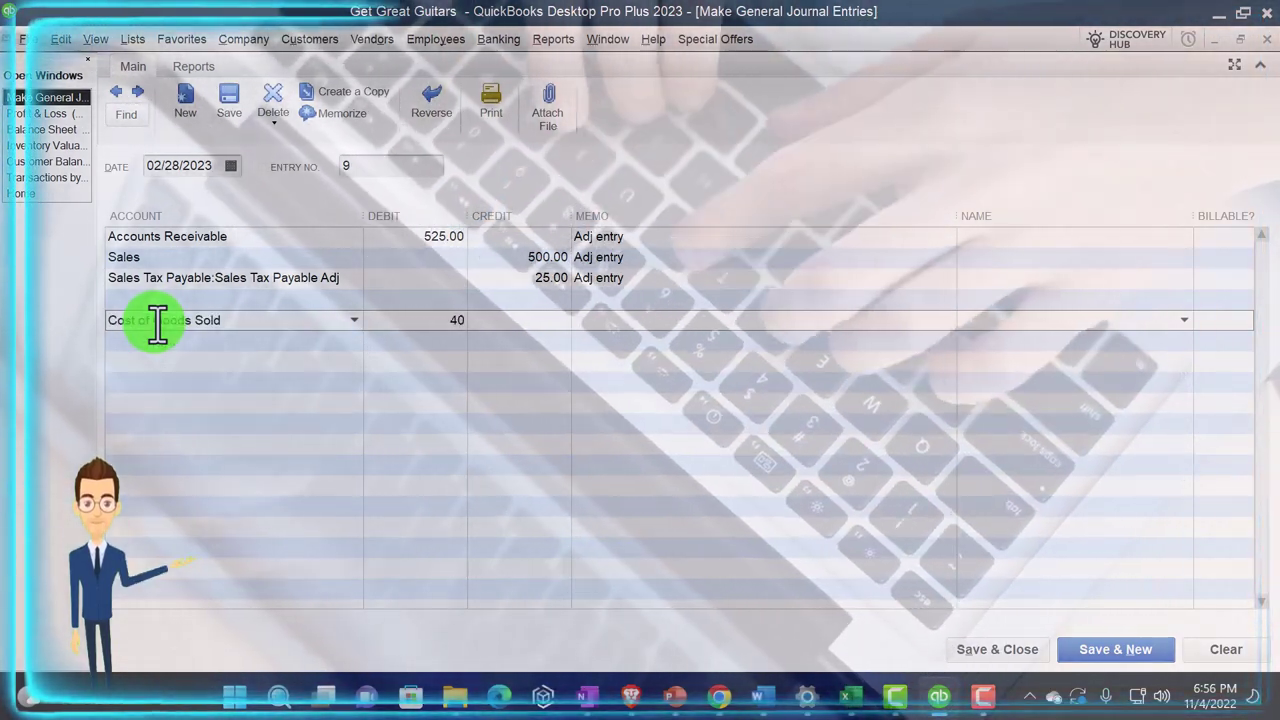
pyautogui.write('0')
pyautogui.press('Tab')
pyautogui.press('Tab')
pyautogui.write('Ad')
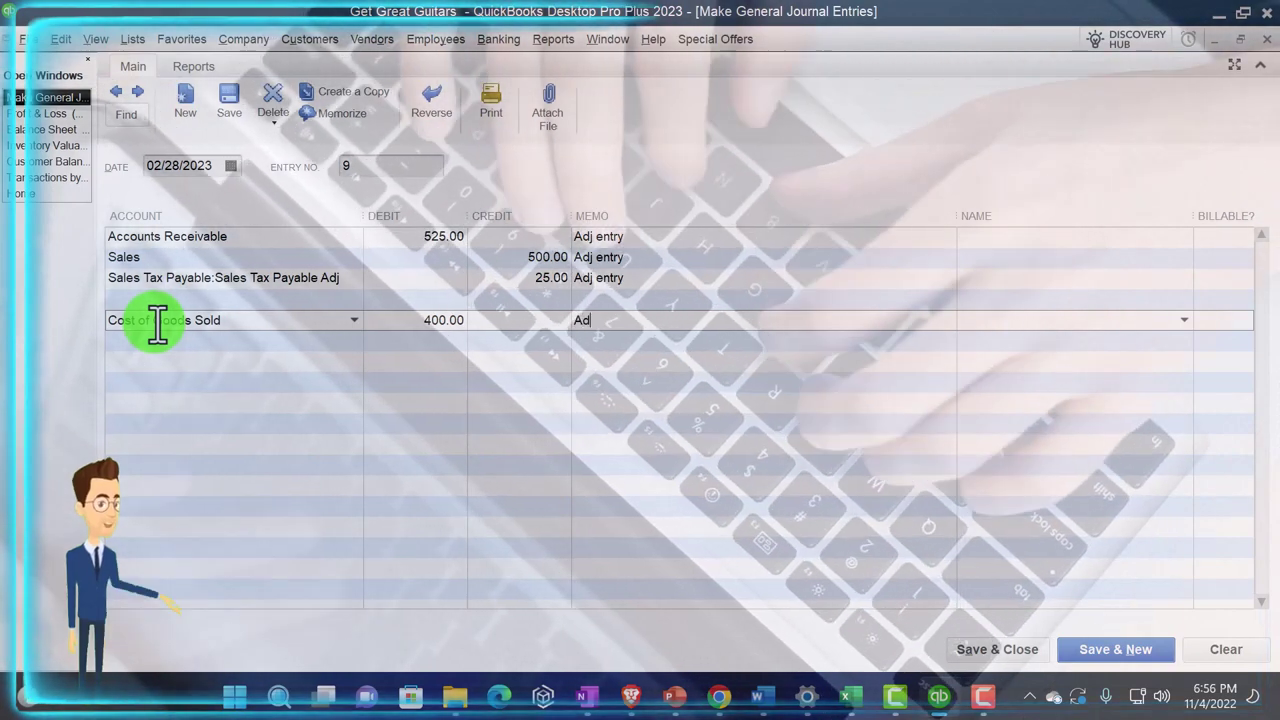
pyautogui.write('j et')
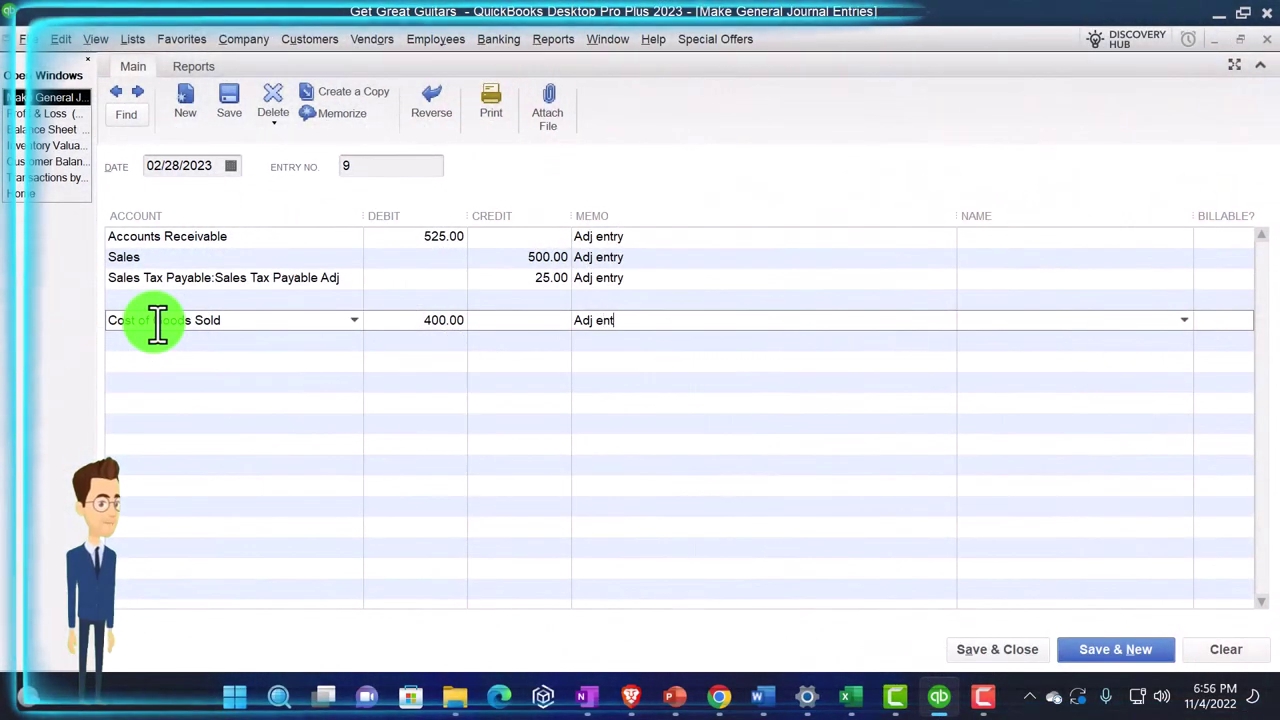
pyautogui.press('Tab')
pyautogui.press('Tab')
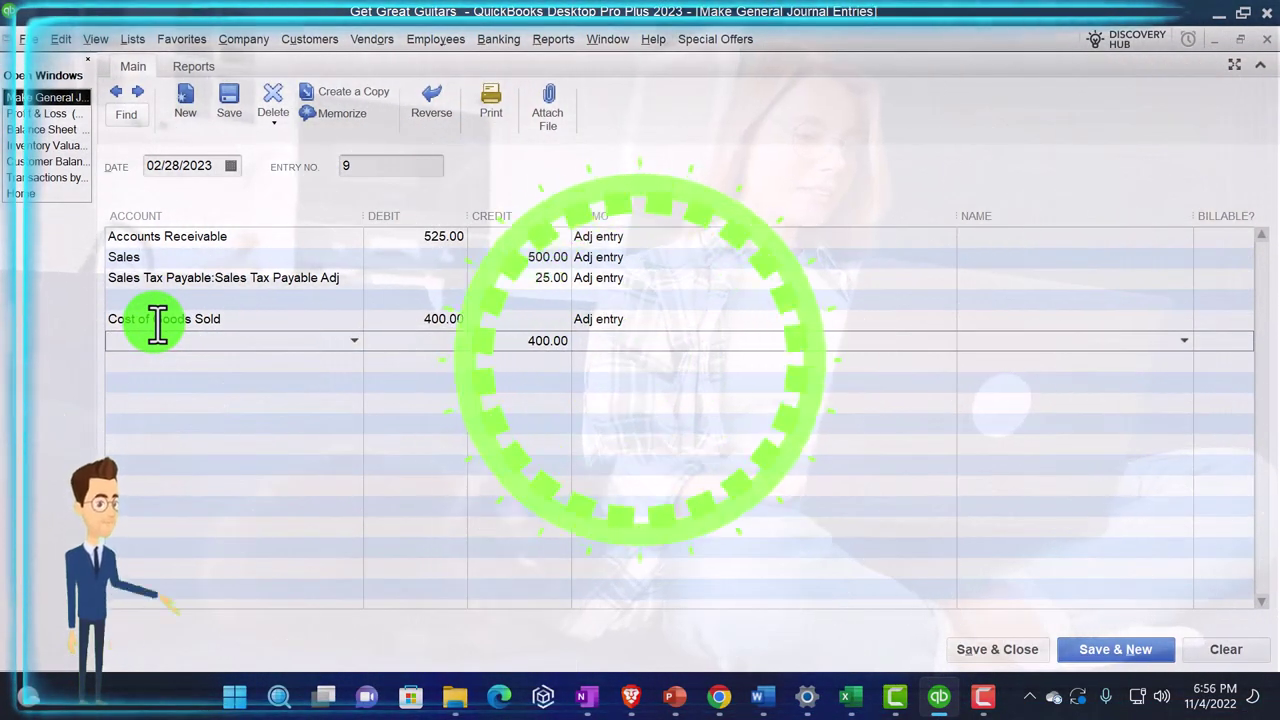
# Add an Inventory Asset line with a credit of 400.00 and the memo Adj entry, and try to save and close the entry.
pyautogui.write('Inventory Asset')
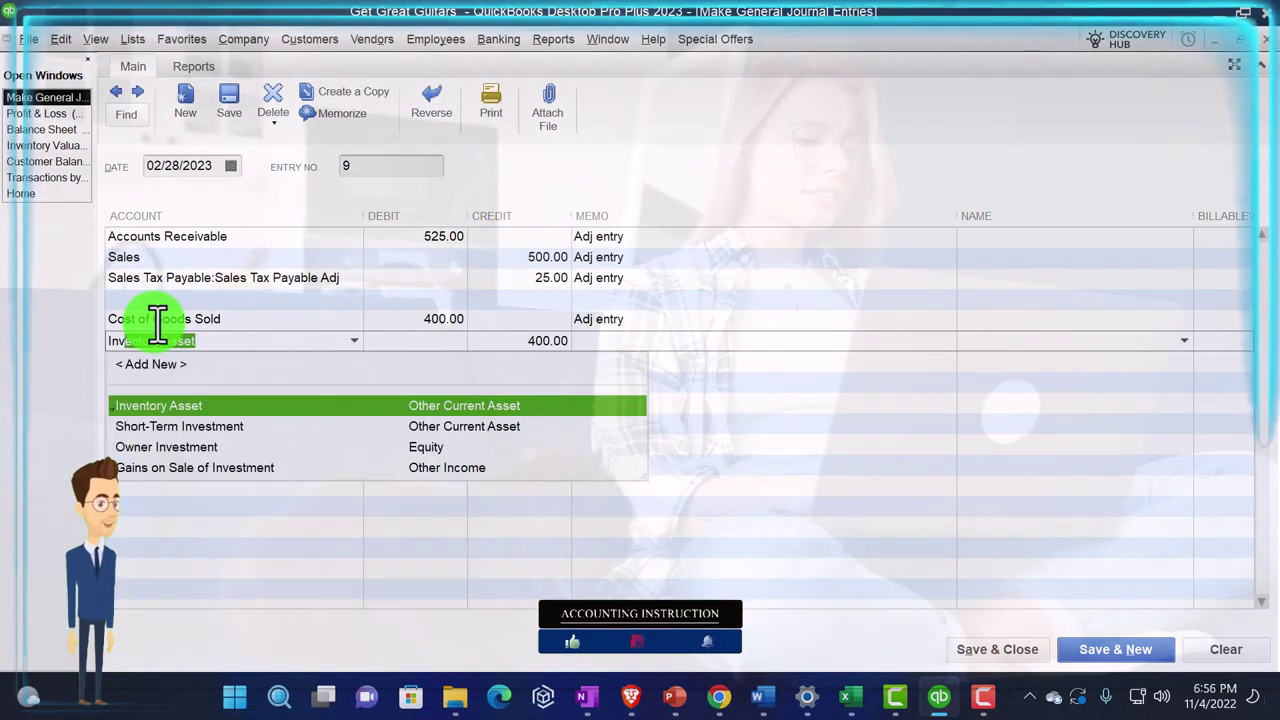
pyautogui.press('Tab')
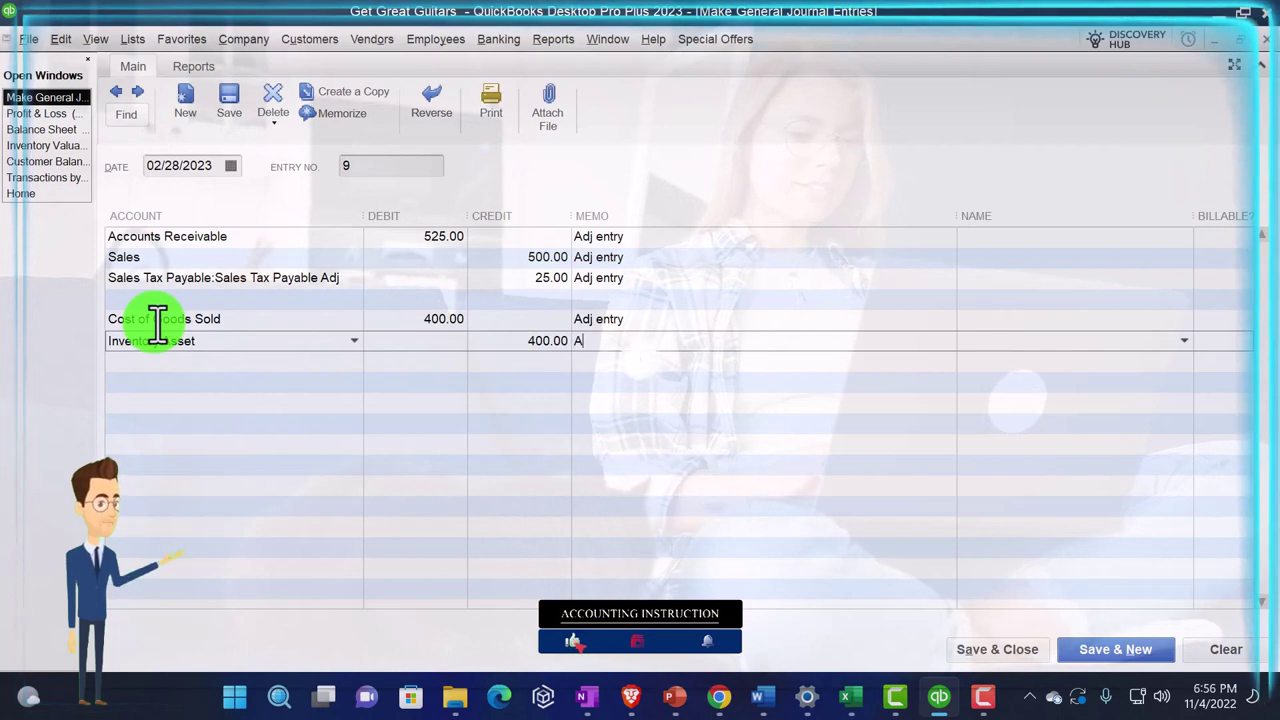
pyautogui.press('BackSpace')
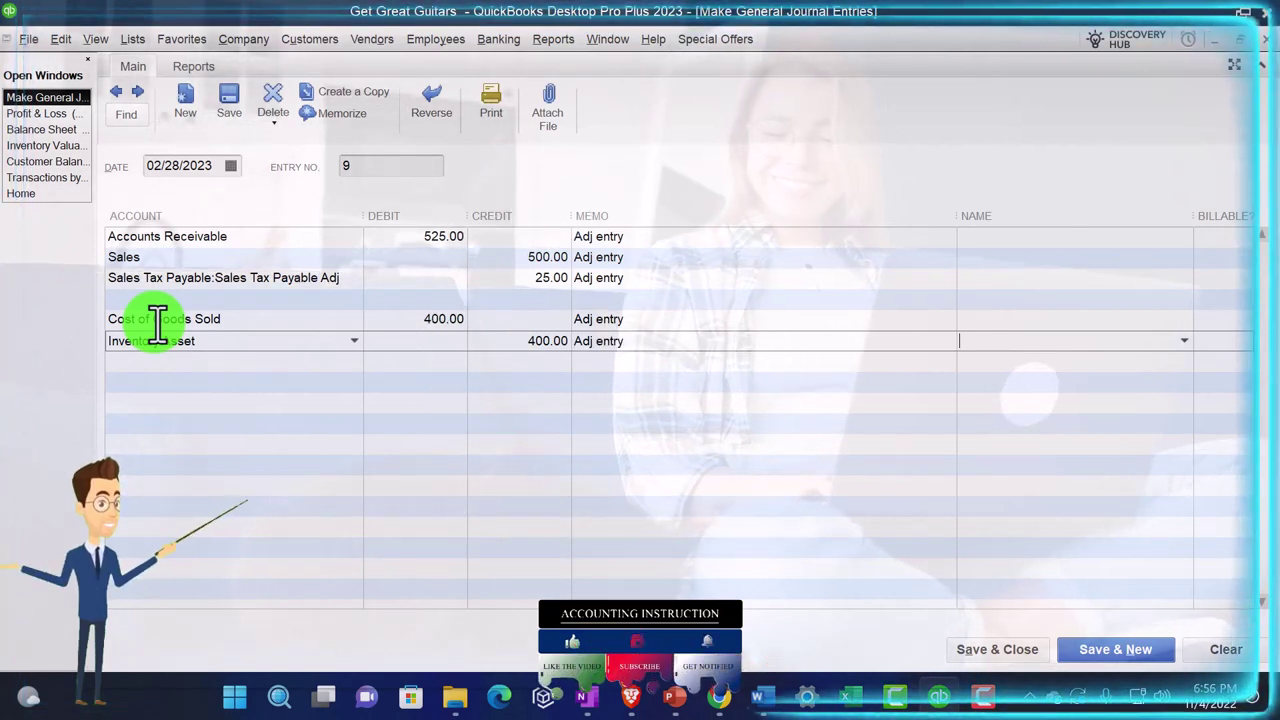
pyautogui.press('Tab')
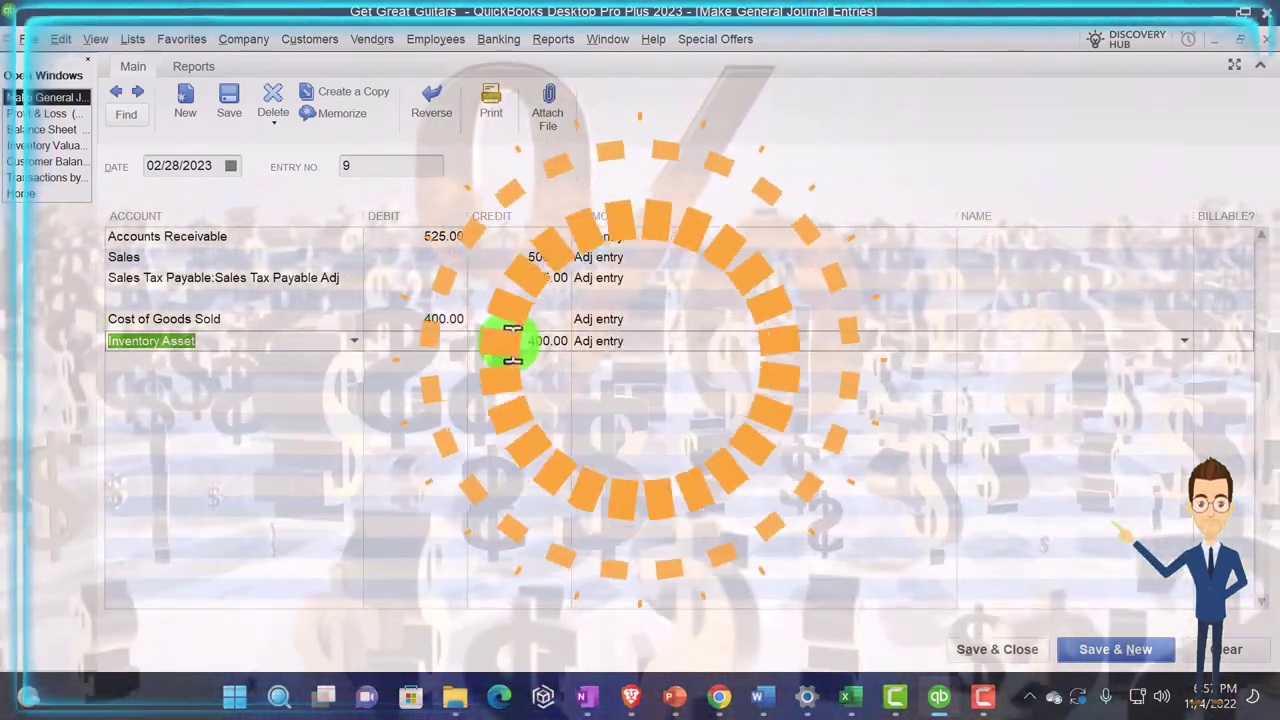
pyautogui.click(549, 341)
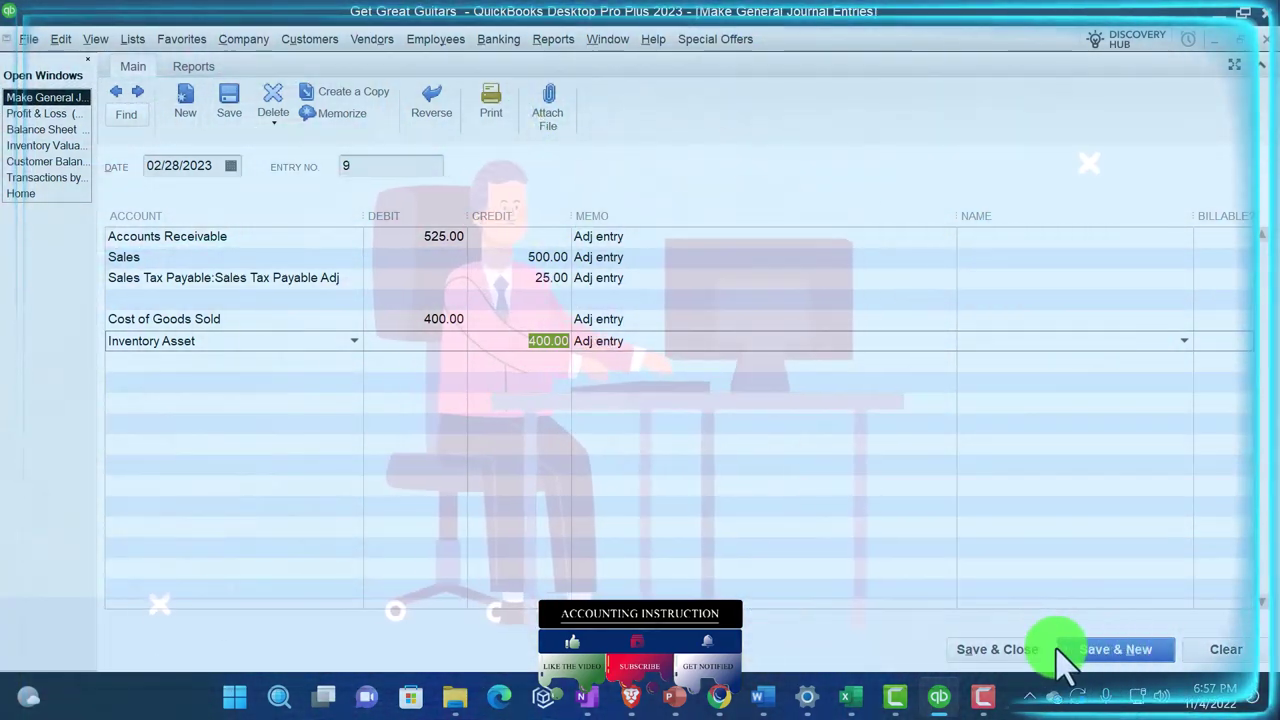
pyautogui.click(1031, 656)
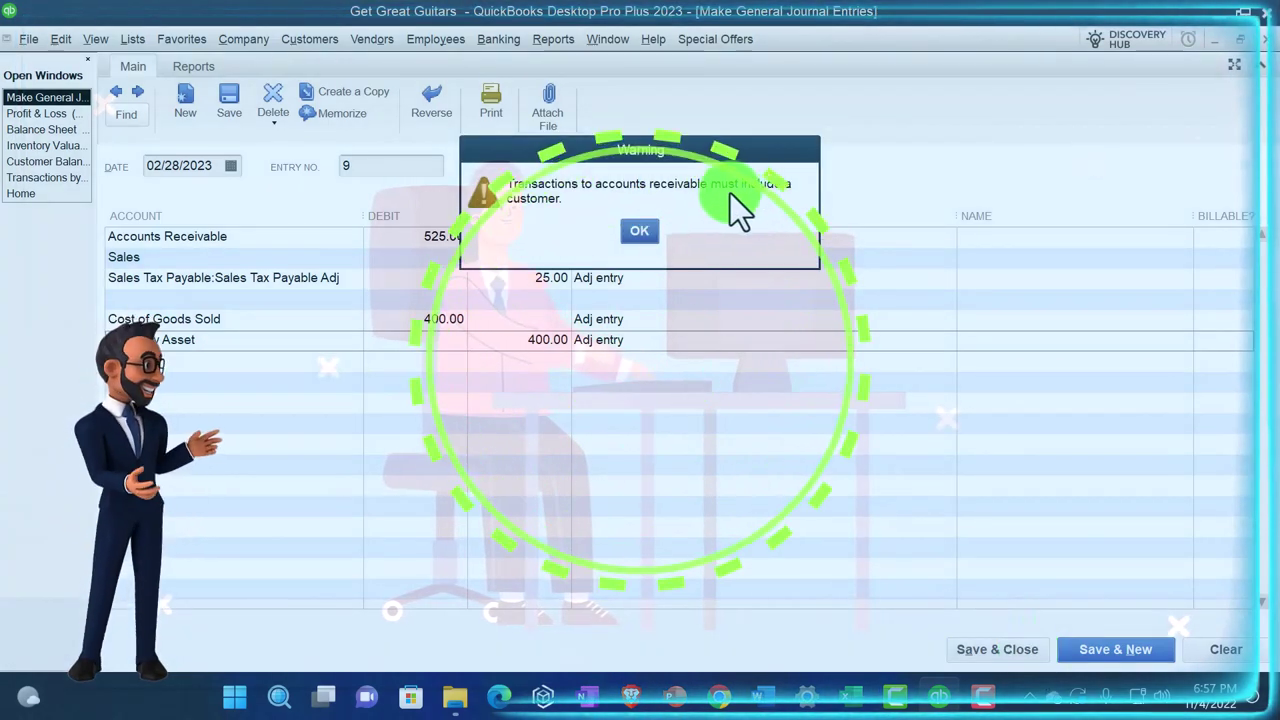
# Dismiss the missing-customer warning and look through the available names for the Accounts Receivable line.
pyautogui.click(639, 240)
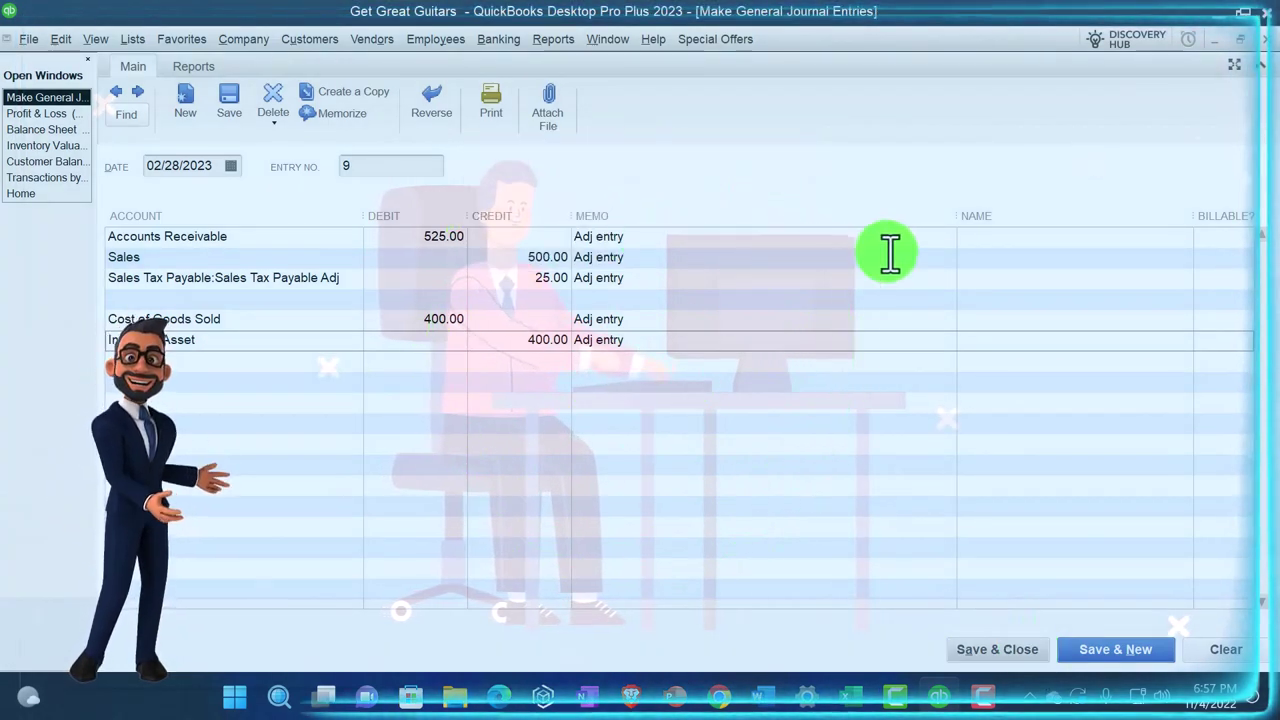
pyautogui.click(1020, 240)
pyautogui.click(1183, 241)
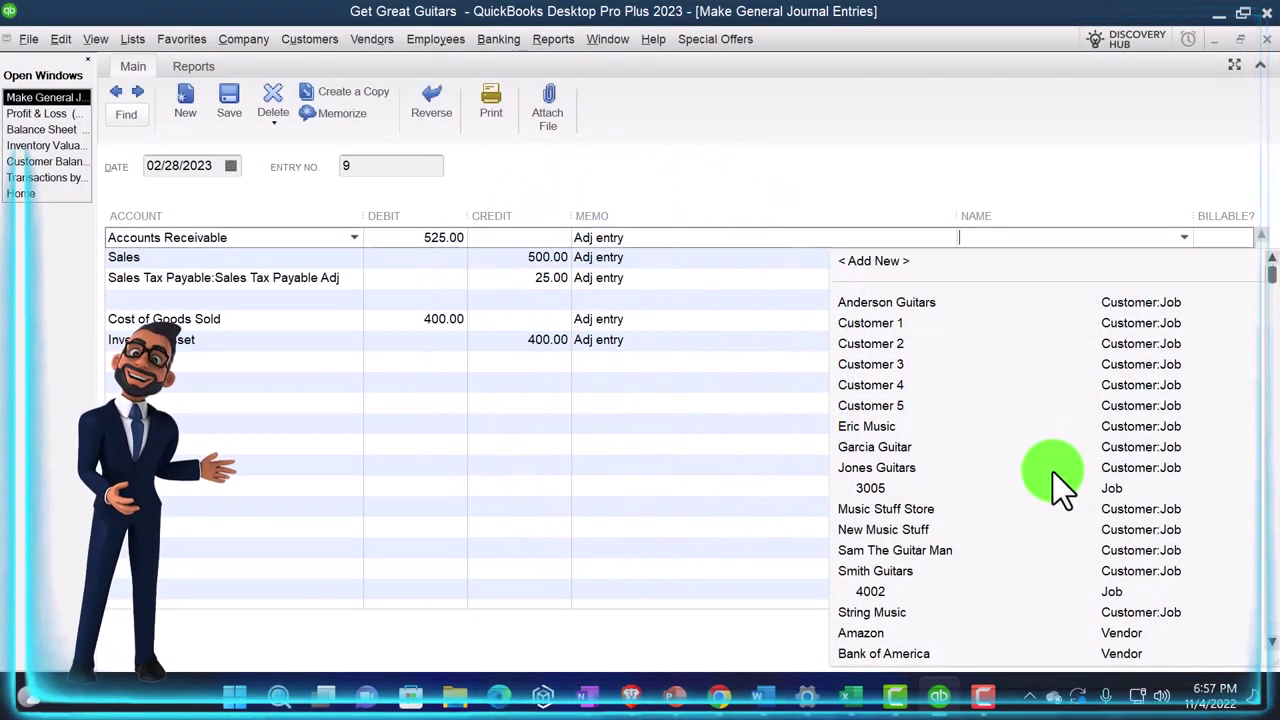
pyautogui.click(730, 168)
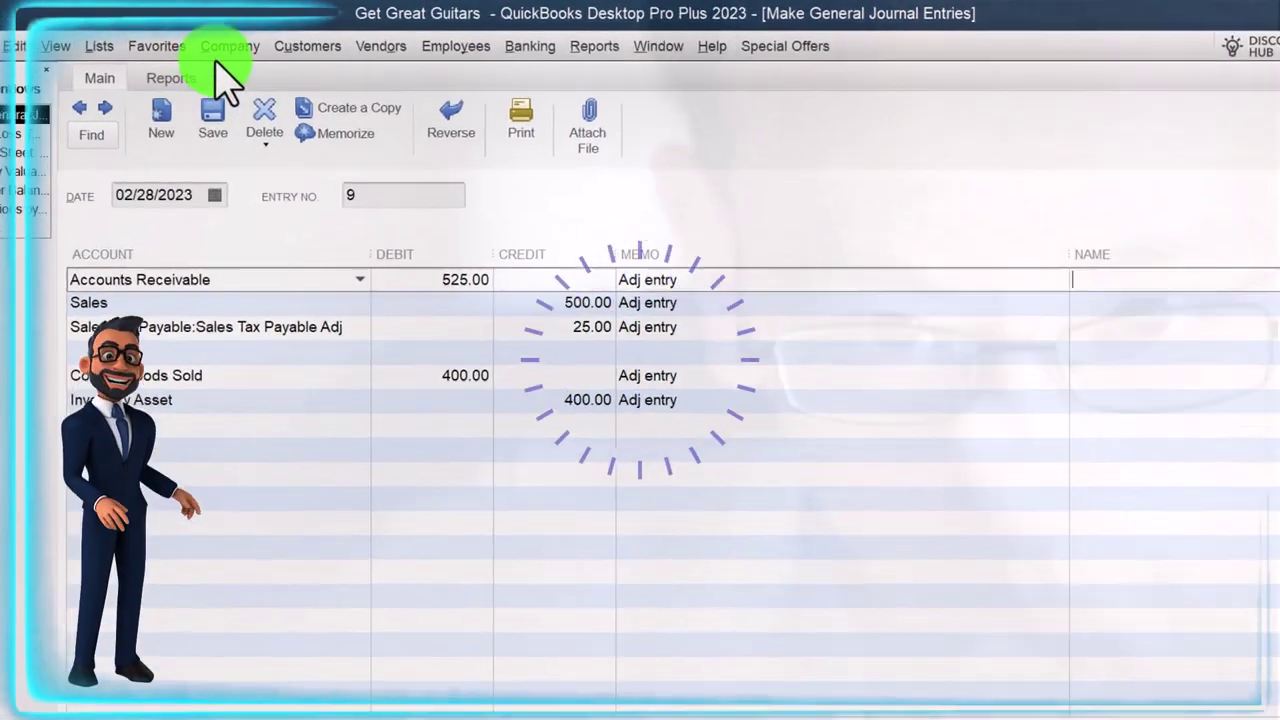
# Open the Customer Center and review the customer list with the Anderson Guitars transactions.
pyautogui.click(250, 39)
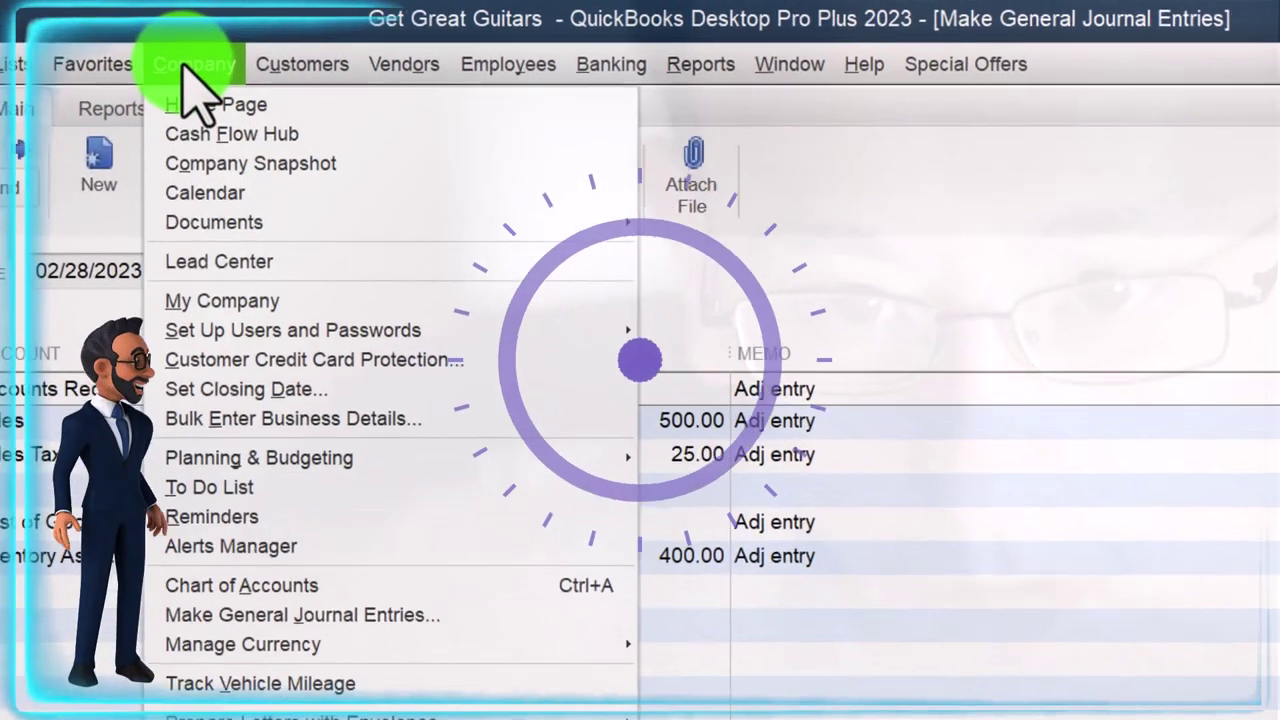
pyautogui.moveTo(286, 57)
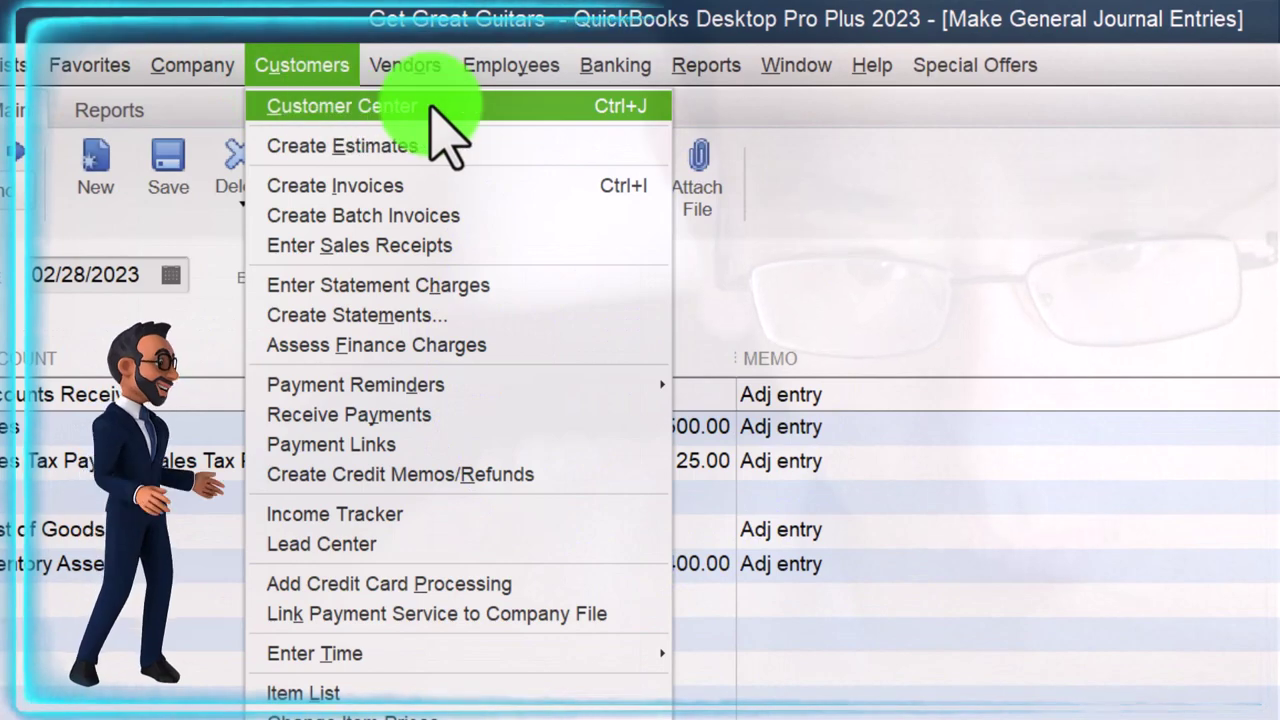
pyautogui.click(443, 128)
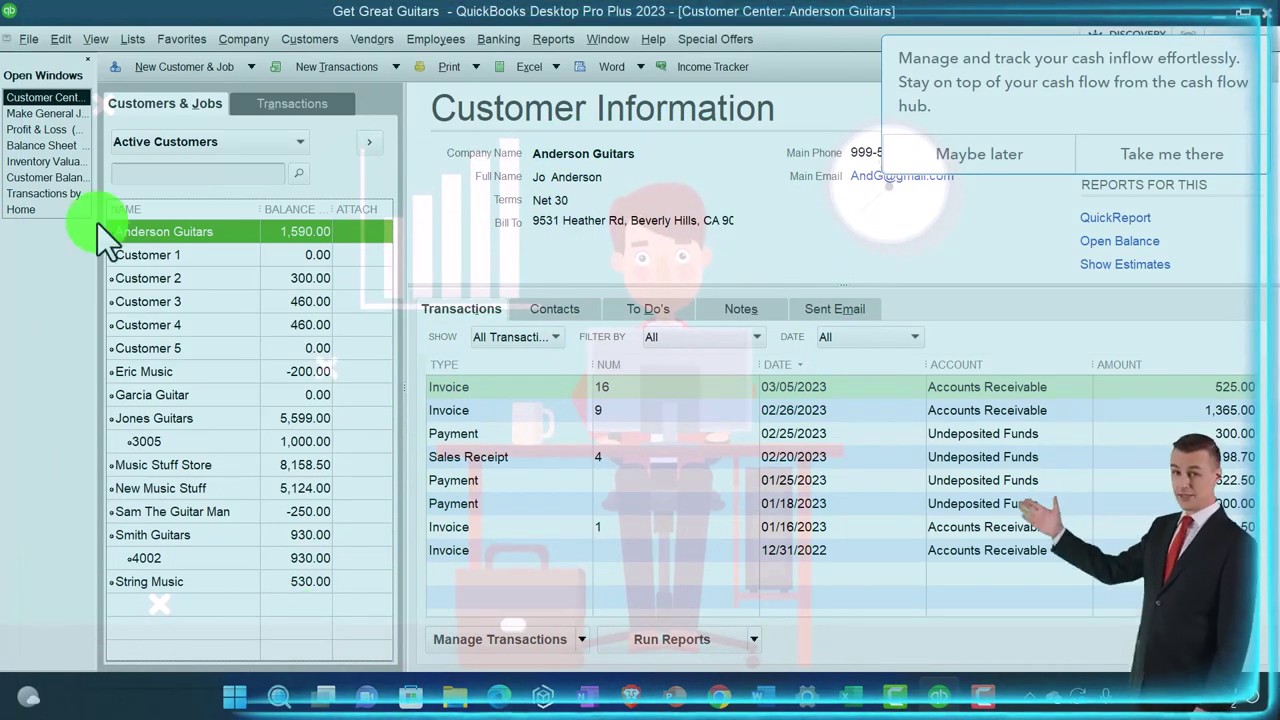
# Return to the journal entry, assign ZZZ Adjusting Entries as the Accounts Receivable line's name, and quick-add it as a Customer.
pyautogui.click(40, 113)
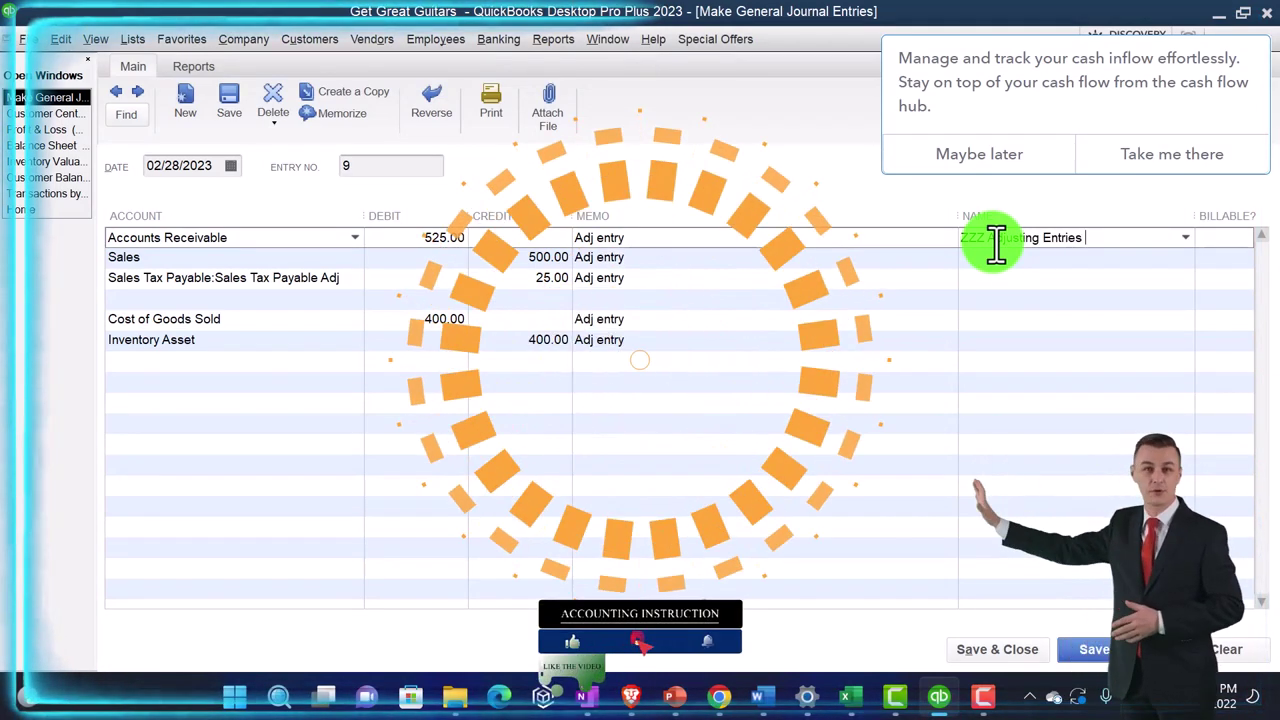
pyautogui.press('Tab')
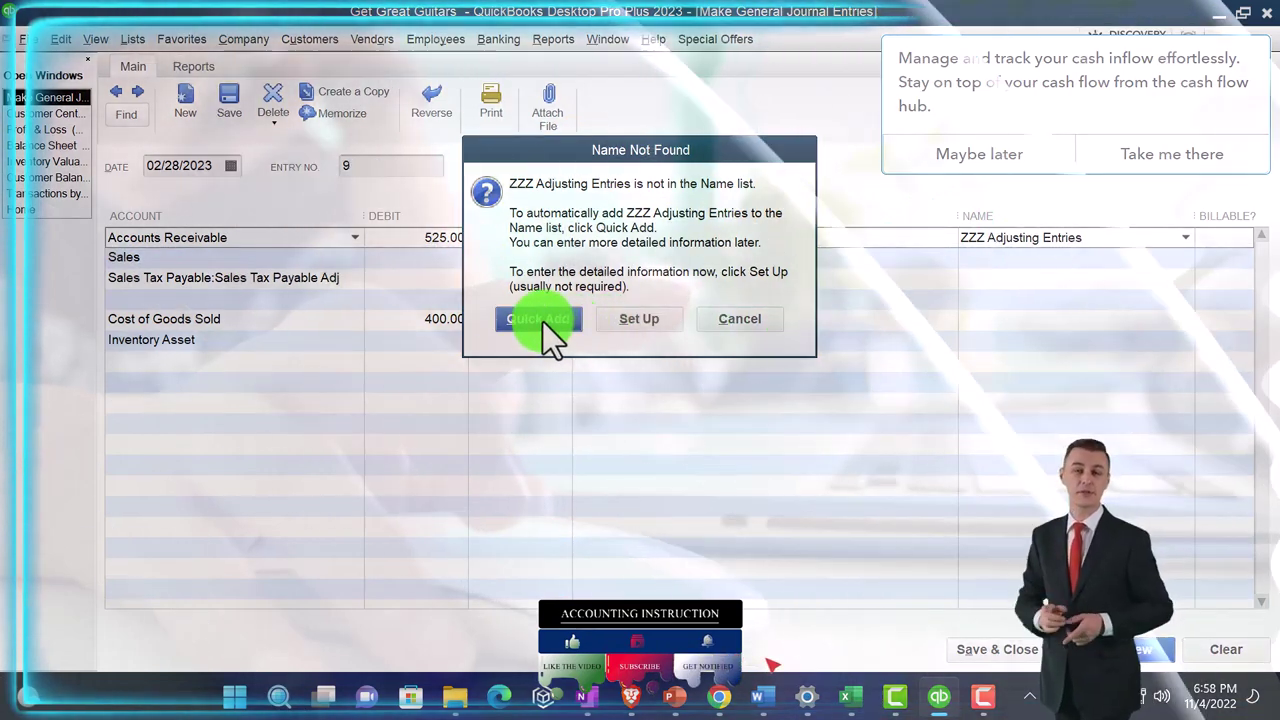
pyautogui.click(543, 322)
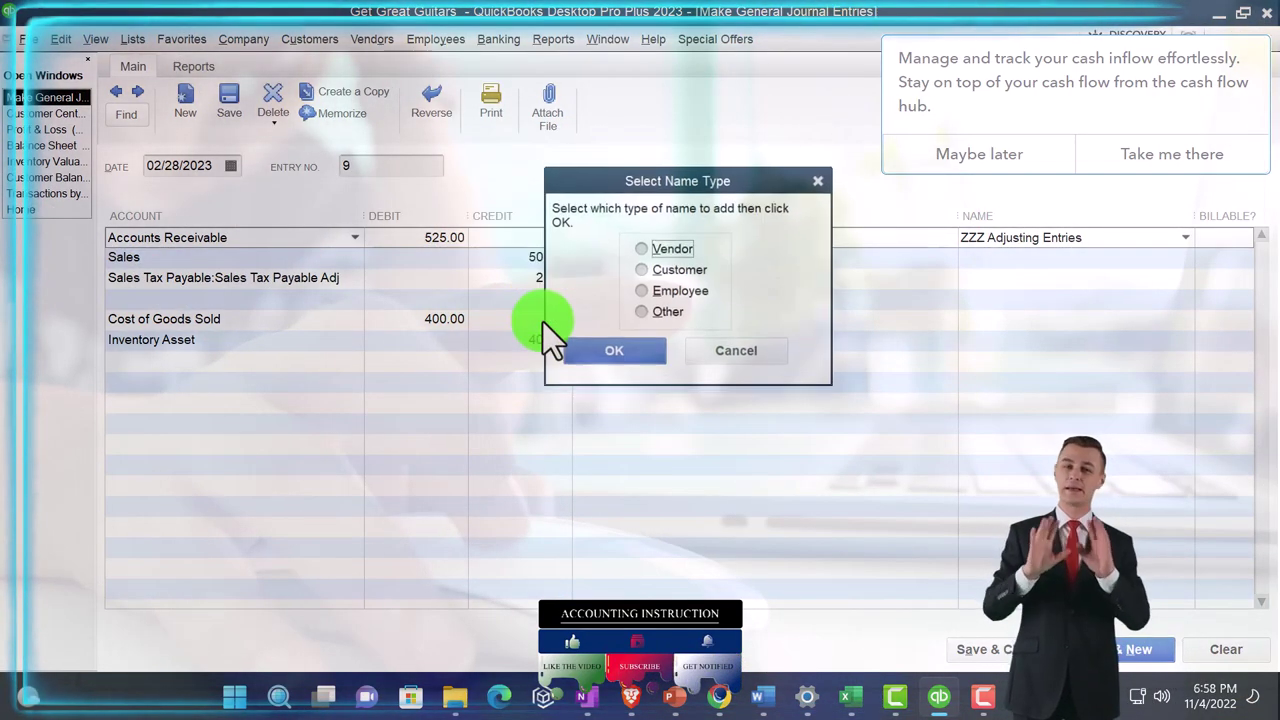
pyautogui.click(632, 298)
pyautogui.click(641, 270)
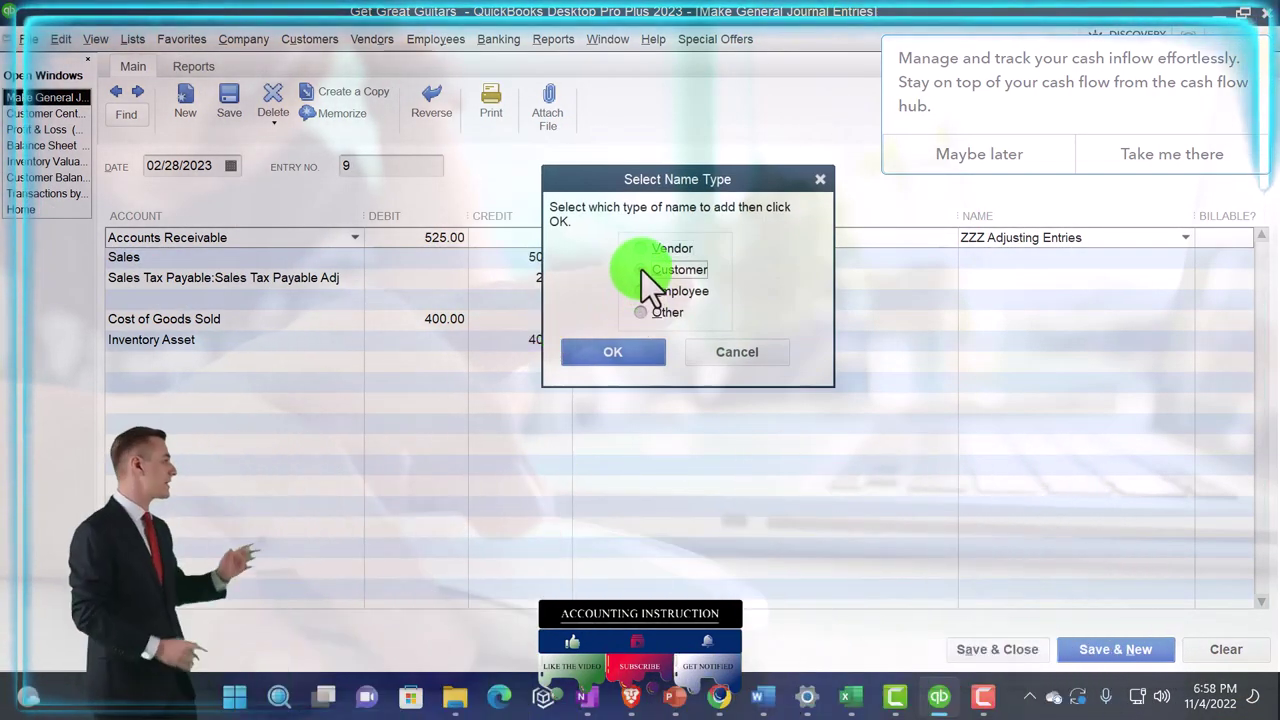
pyautogui.click(598, 355)
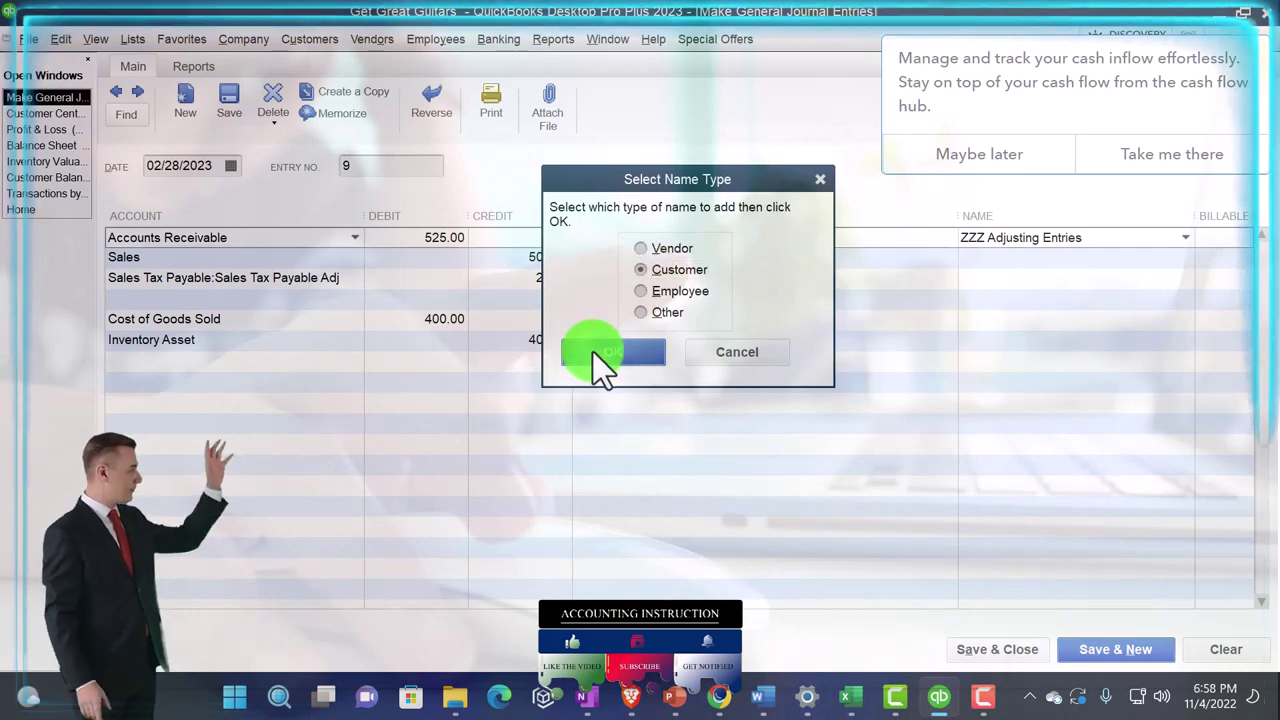
# Dismiss the cash flow hub offer, then save and close the adjusting journal entry.
pyautogui.click(1005, 178)
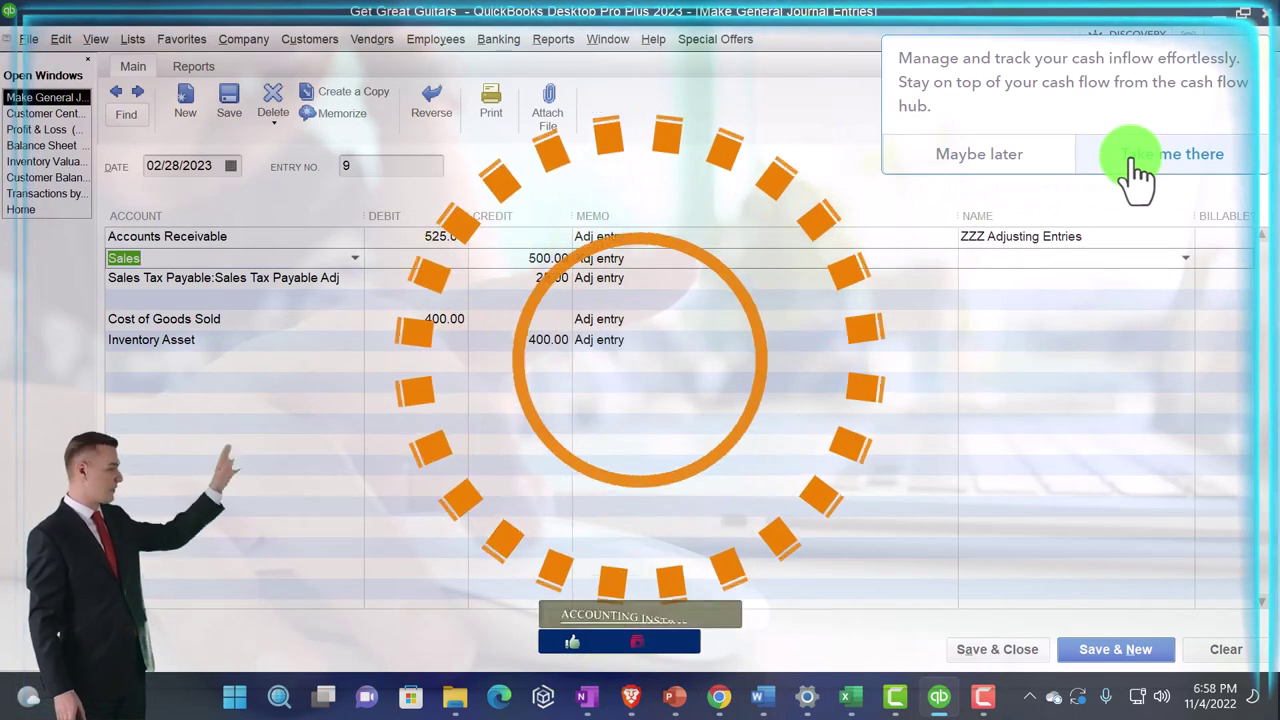
pyautogui.click(950, 168)
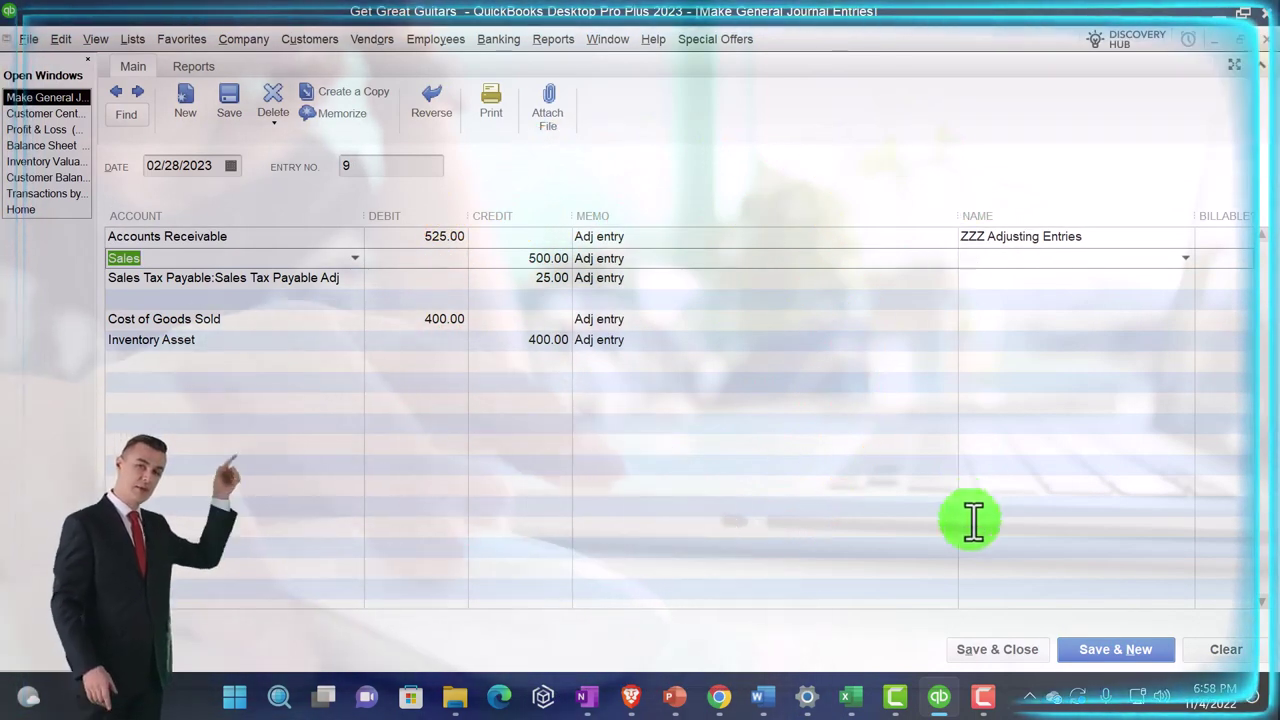
pyautogui.click(995, 650)
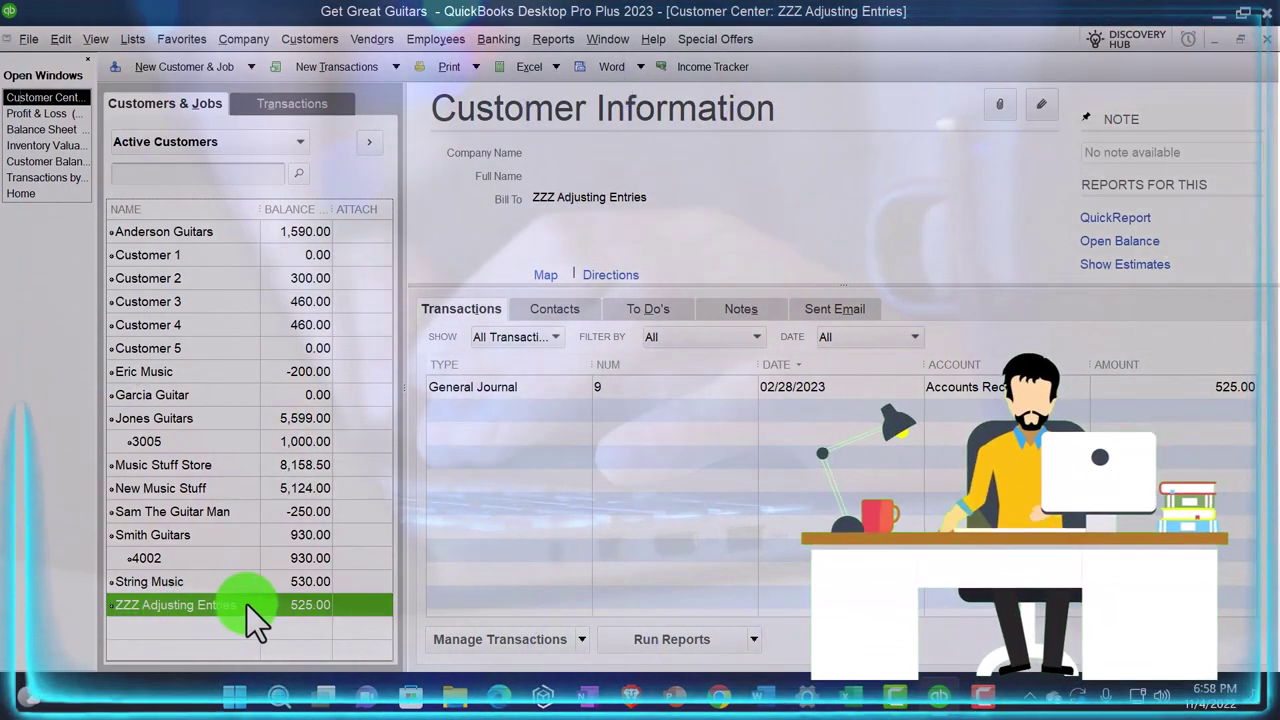
# Compare the Anderson Guitars and ZZZ Adjusting Entries records in the Customer Center.
pyautogui.click(201, 230)
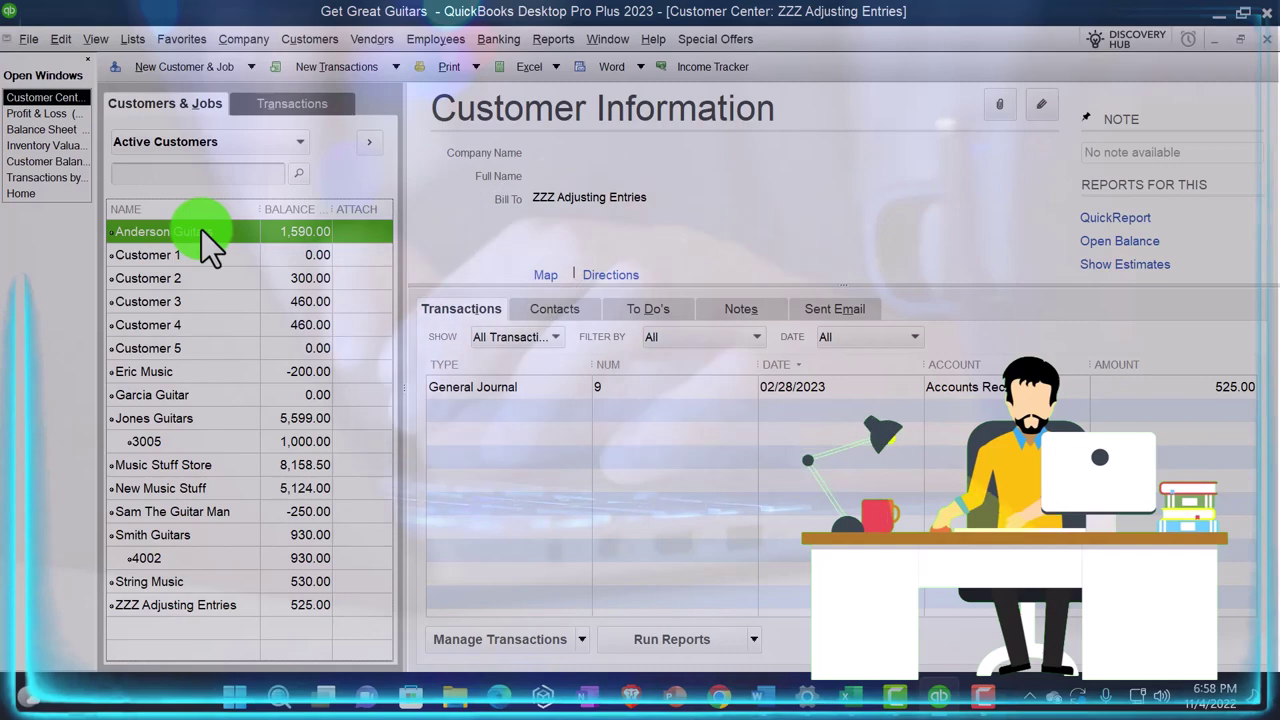
pyautogui.click(173, 606)
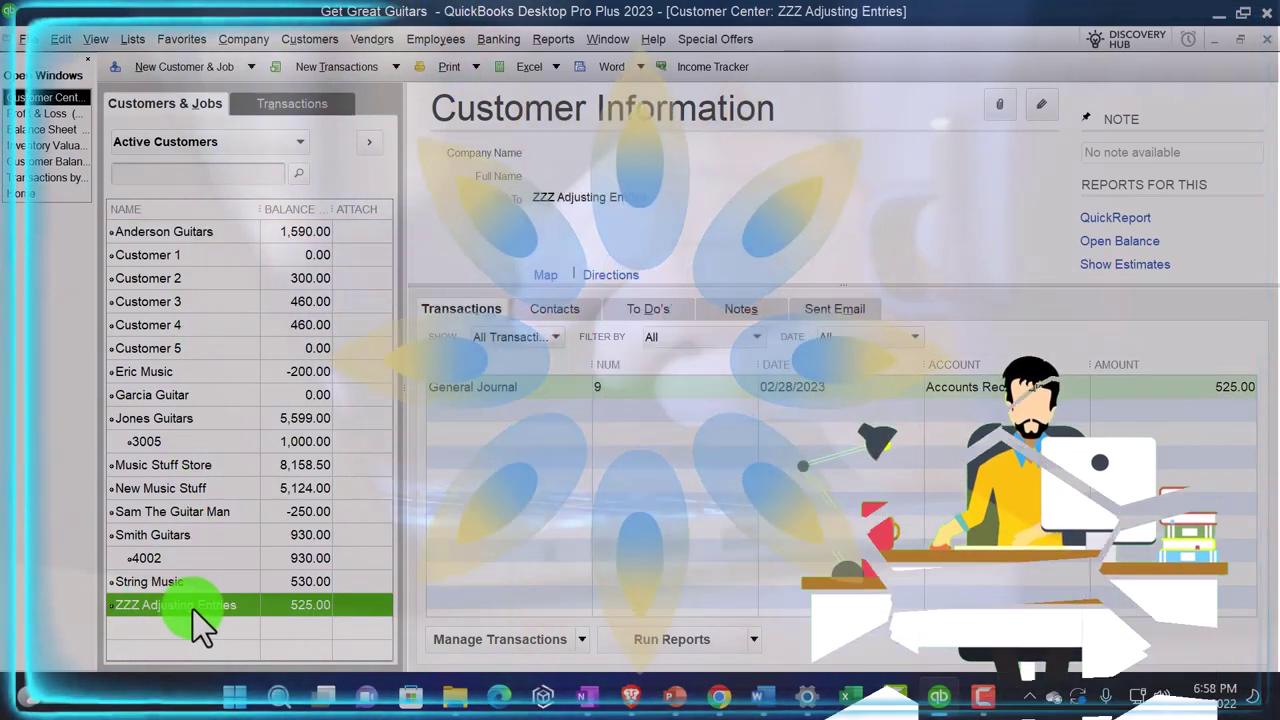
# On the Balance Sheet, examine the February 2023 transactions behind Total Checking/Savings and Accounts Receivable.
pyautogui.click(48, 130)
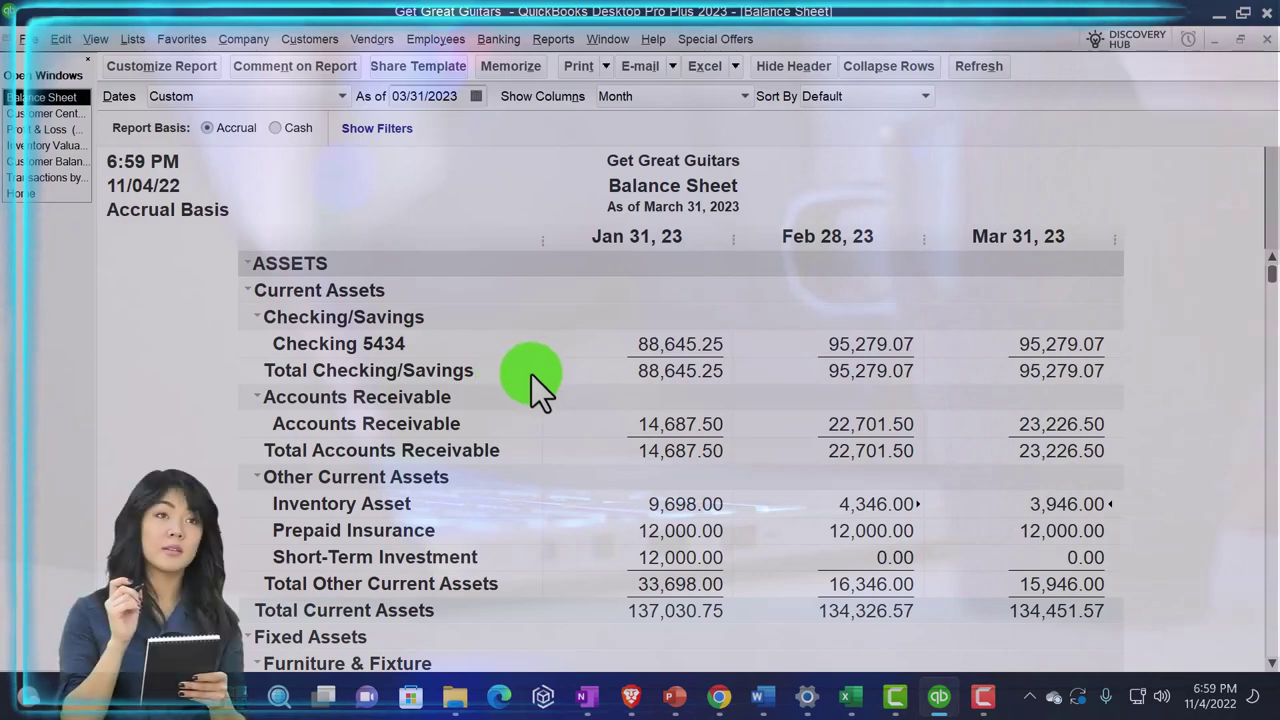
pyautogui.doubleClick(880, 367)
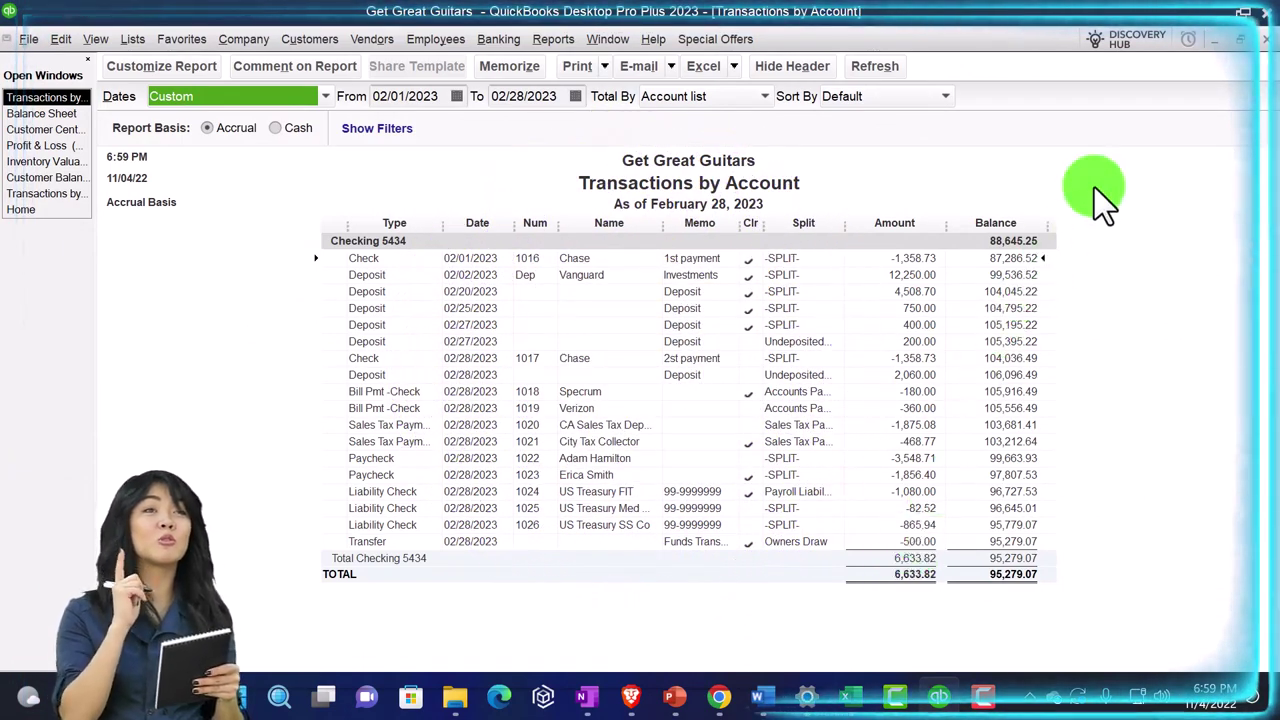
pyautogui.hotkey('ctrl', 'Tab')
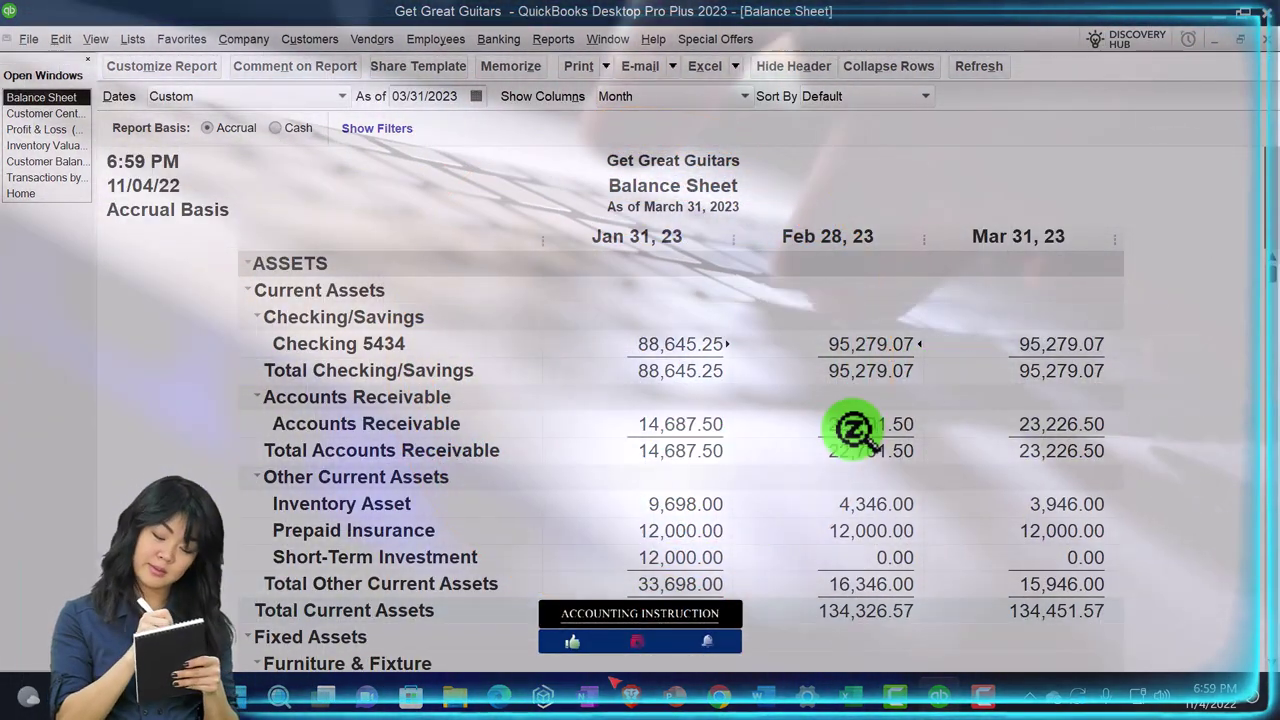
pyautogui.doubleClick(853, 426)
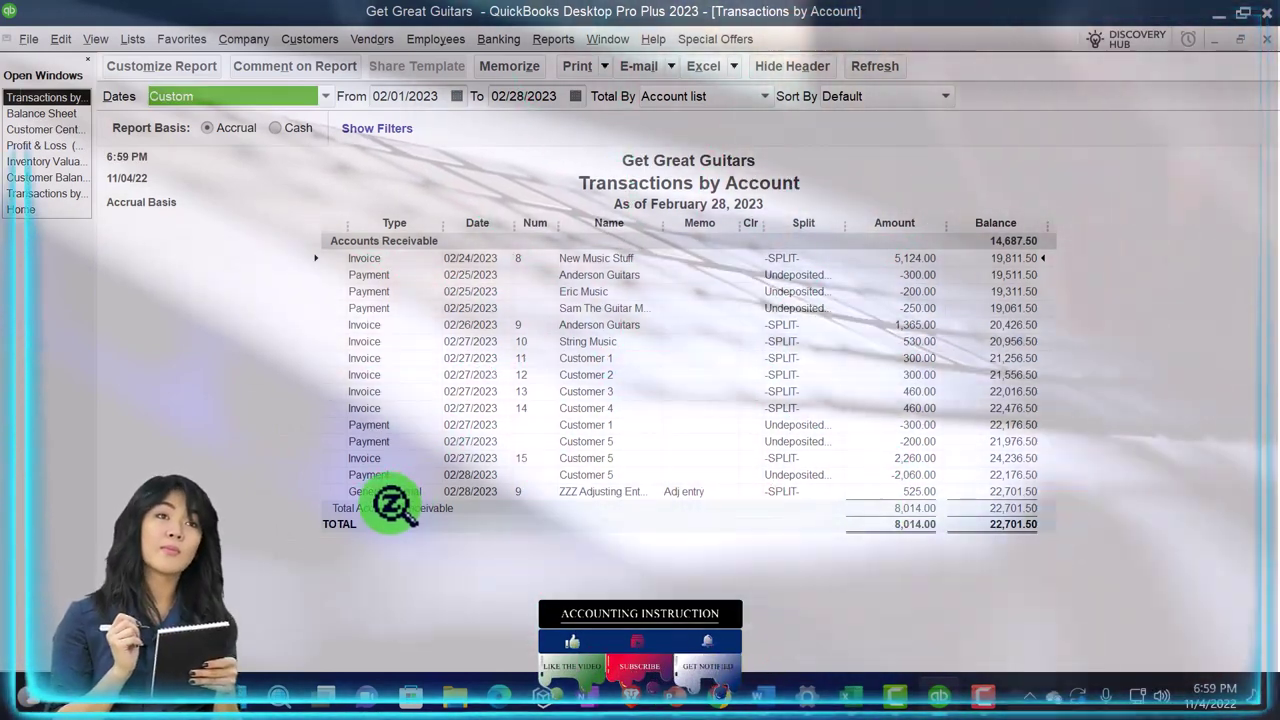
pyautogui.click(1264, 40)
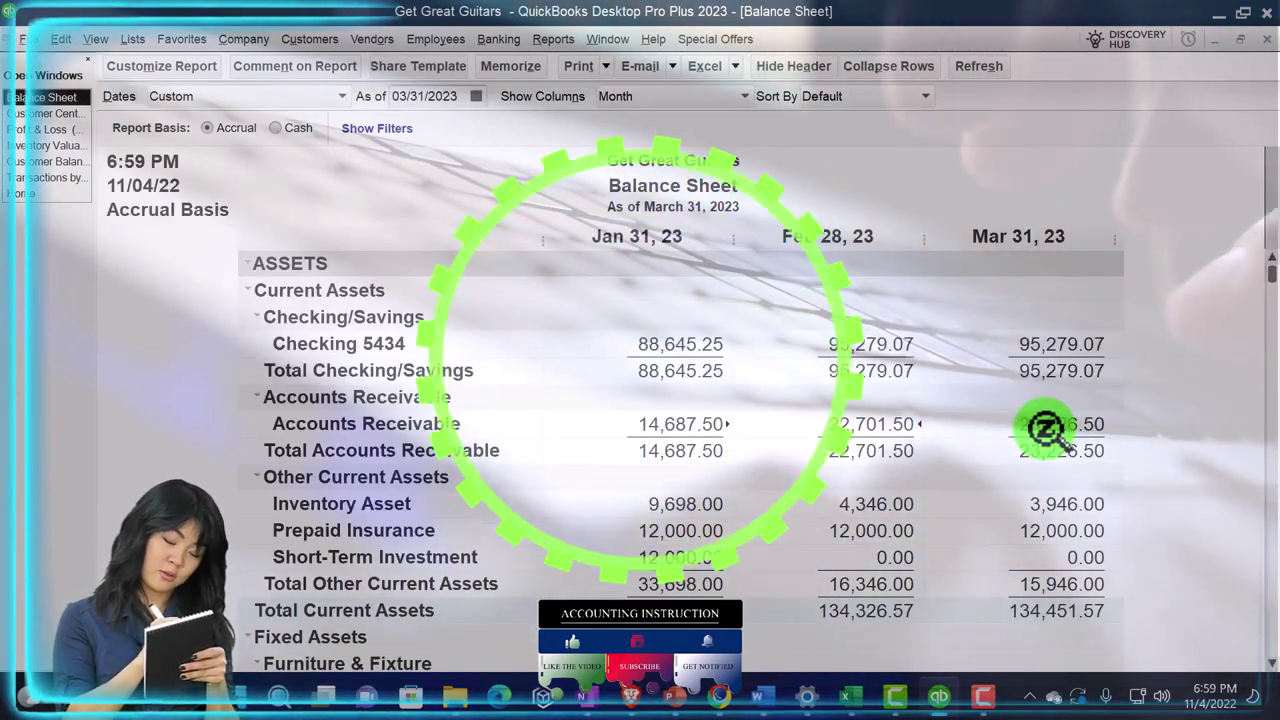
# Drill into the March Accounts Receivable balance, set the detail's start date to 02/28/2023, review it and close the report.
pyautogui.doubleClick(1012, 430)
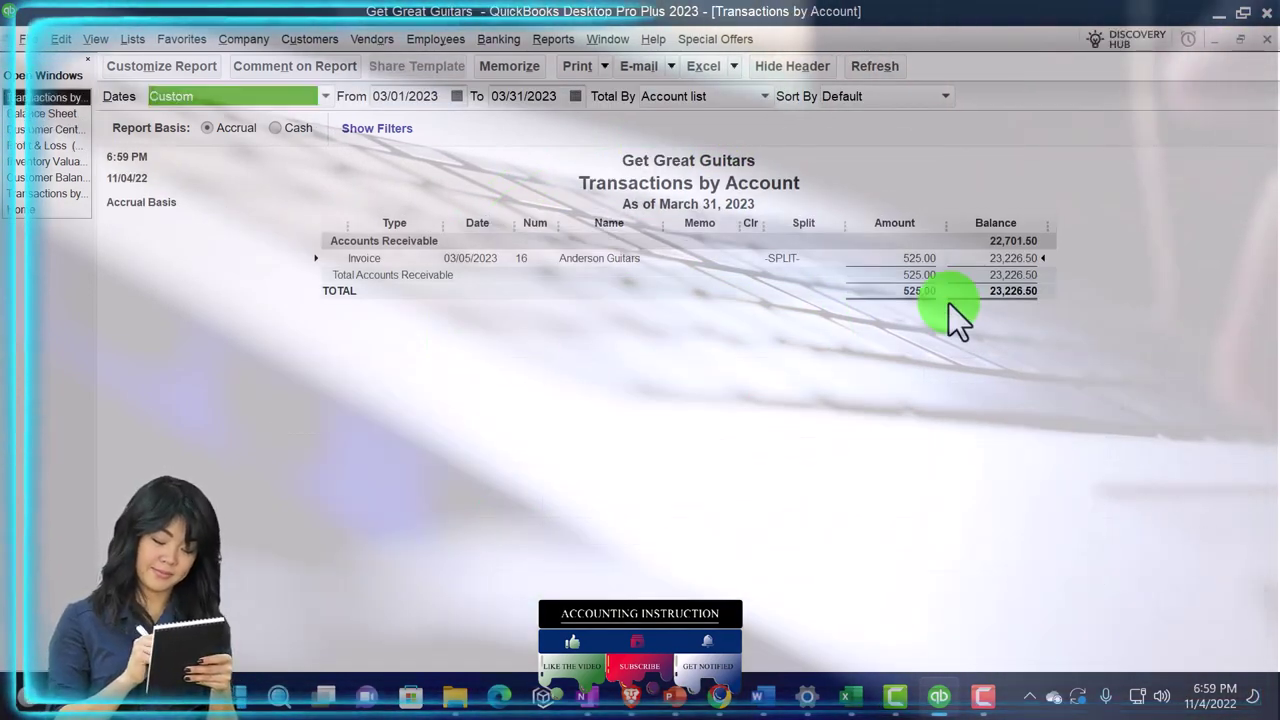
pyautogui.click(443, 96)
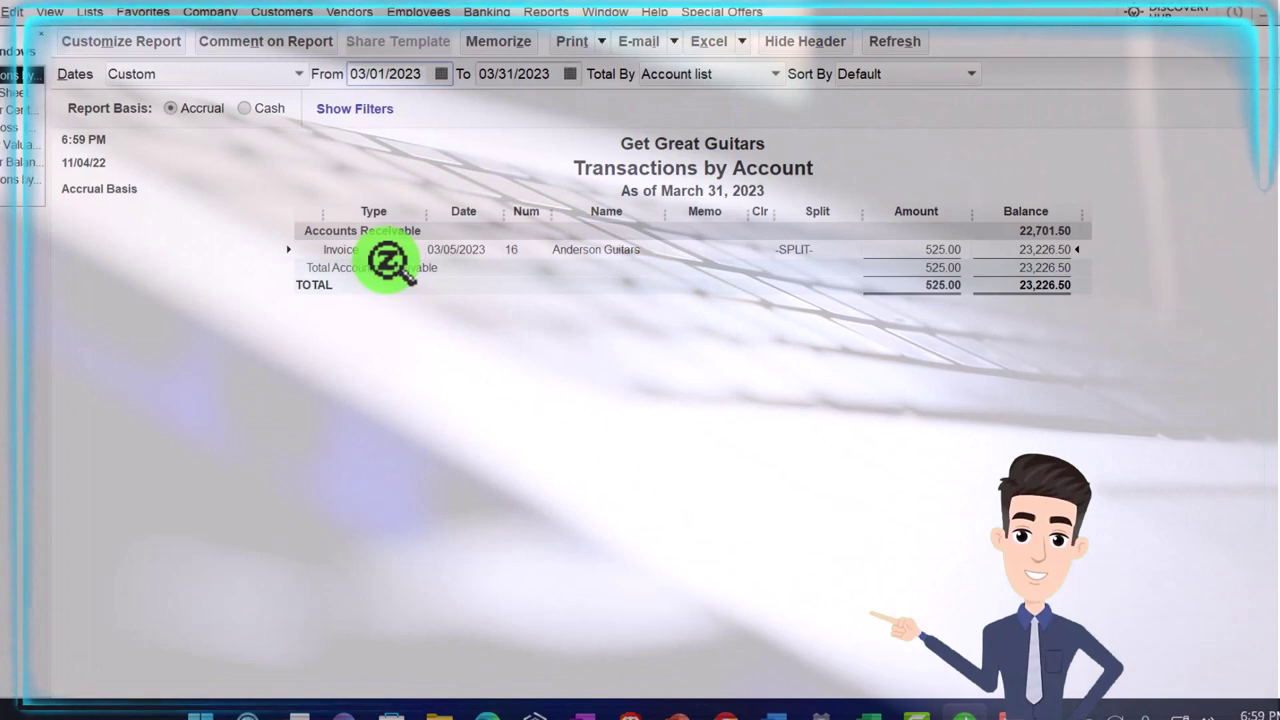
pyautogui.write('0')
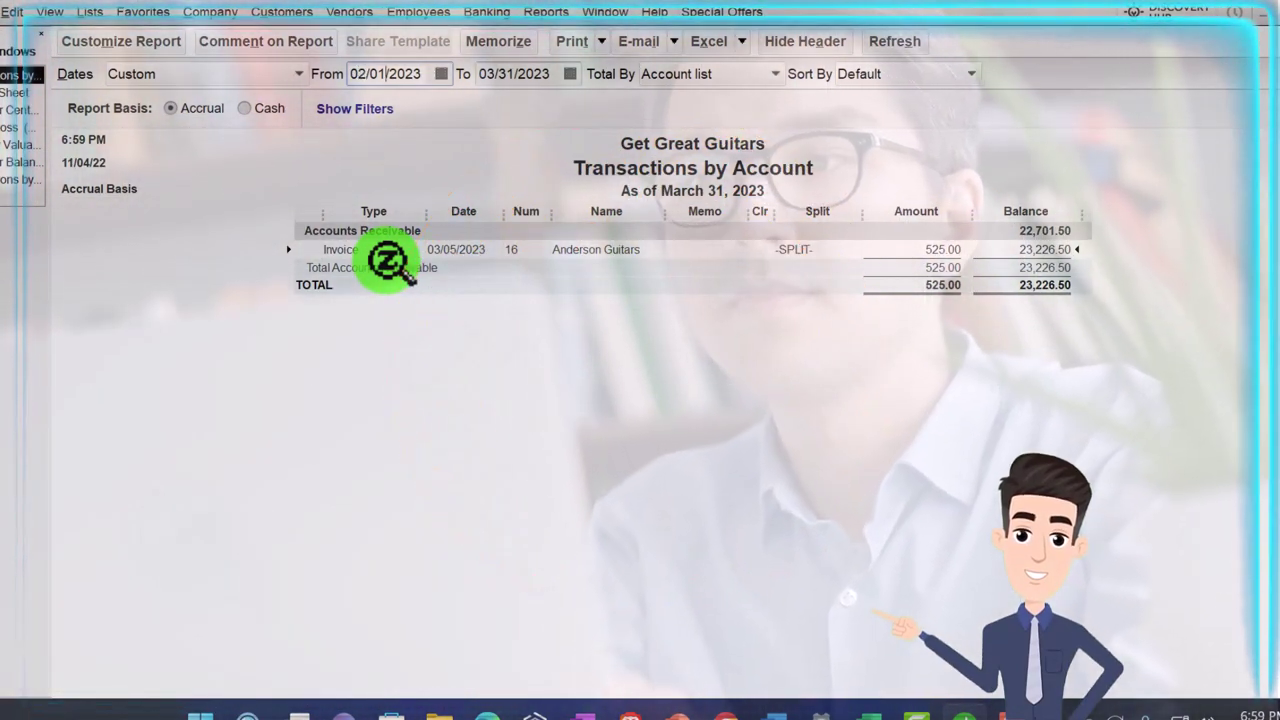
pyautogui.press('Tab')
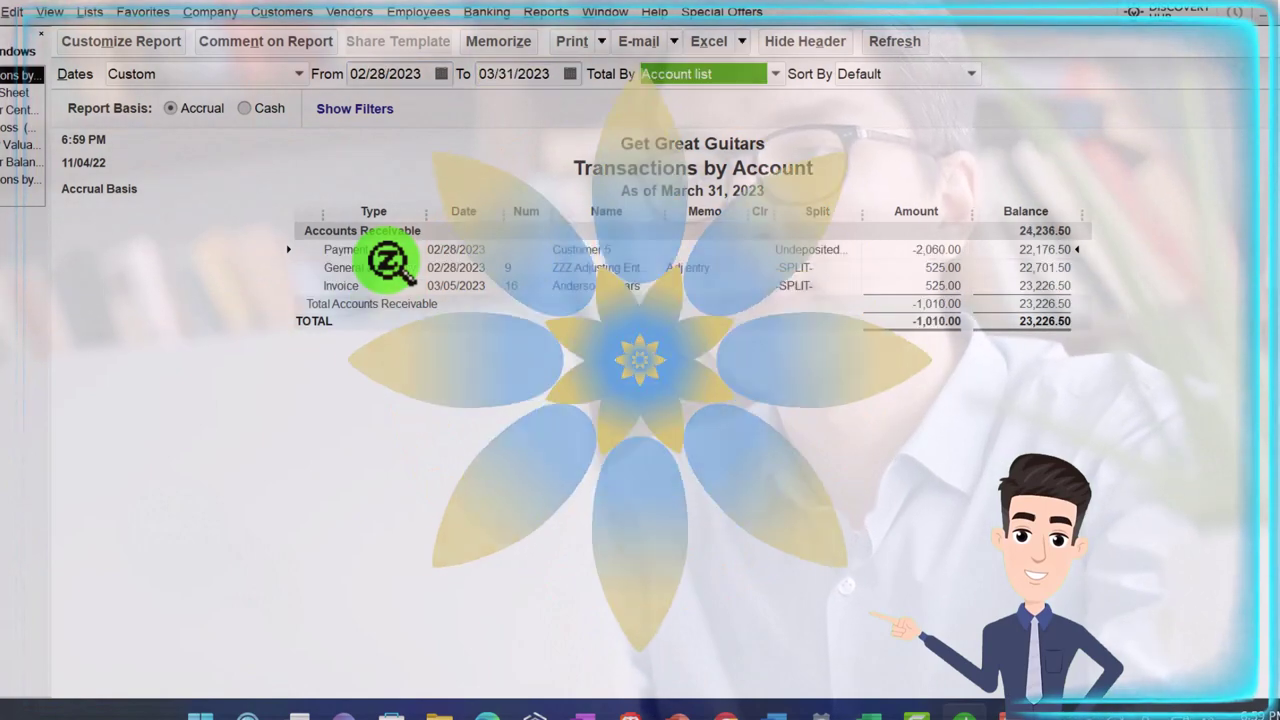
pyautogui.click(955, 270)
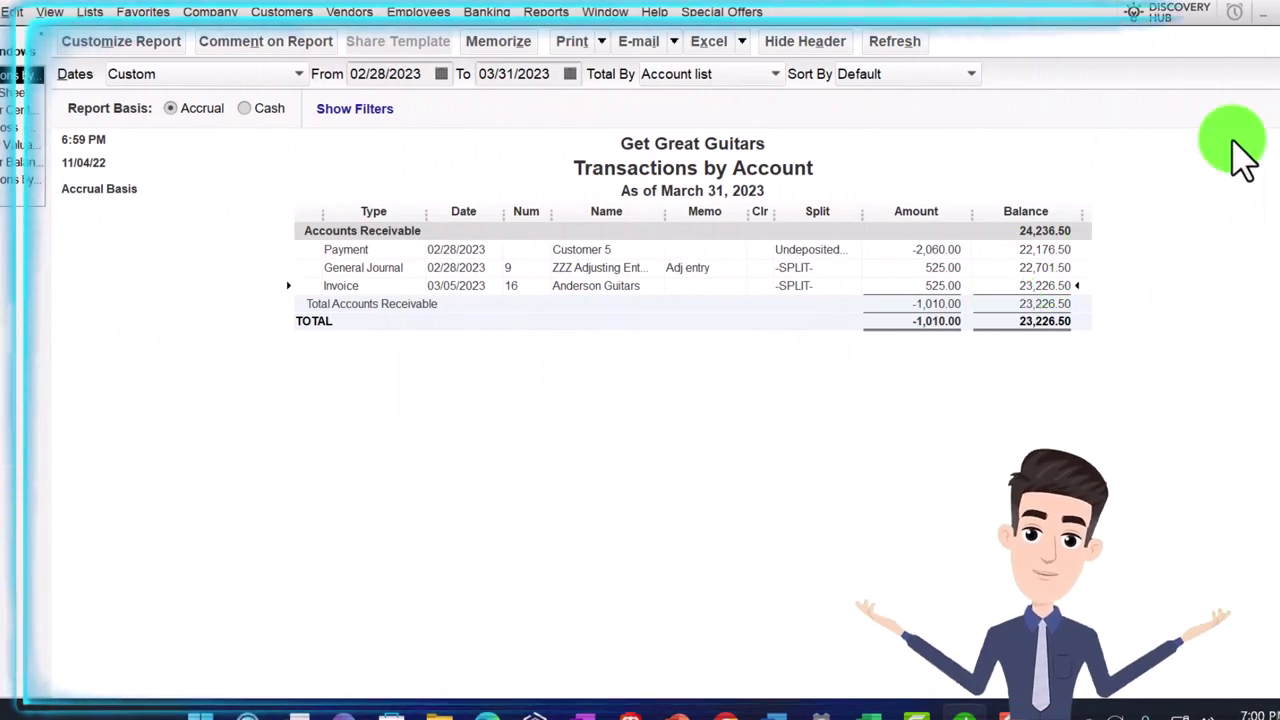
pyautogui.press('Escape')
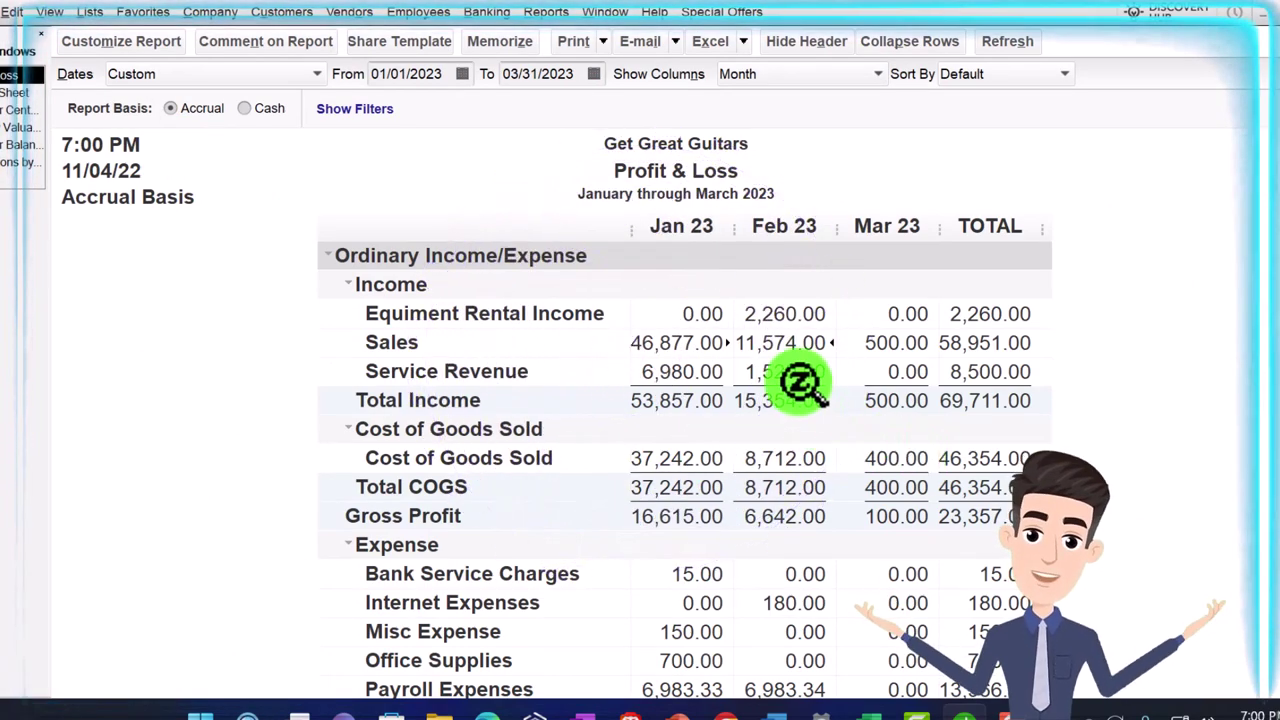
# From the Profit & Loss, examine February's Sales detail and the source of the Adj entry line, then return to the report.
pyautogui.doubleClick(785, 343)
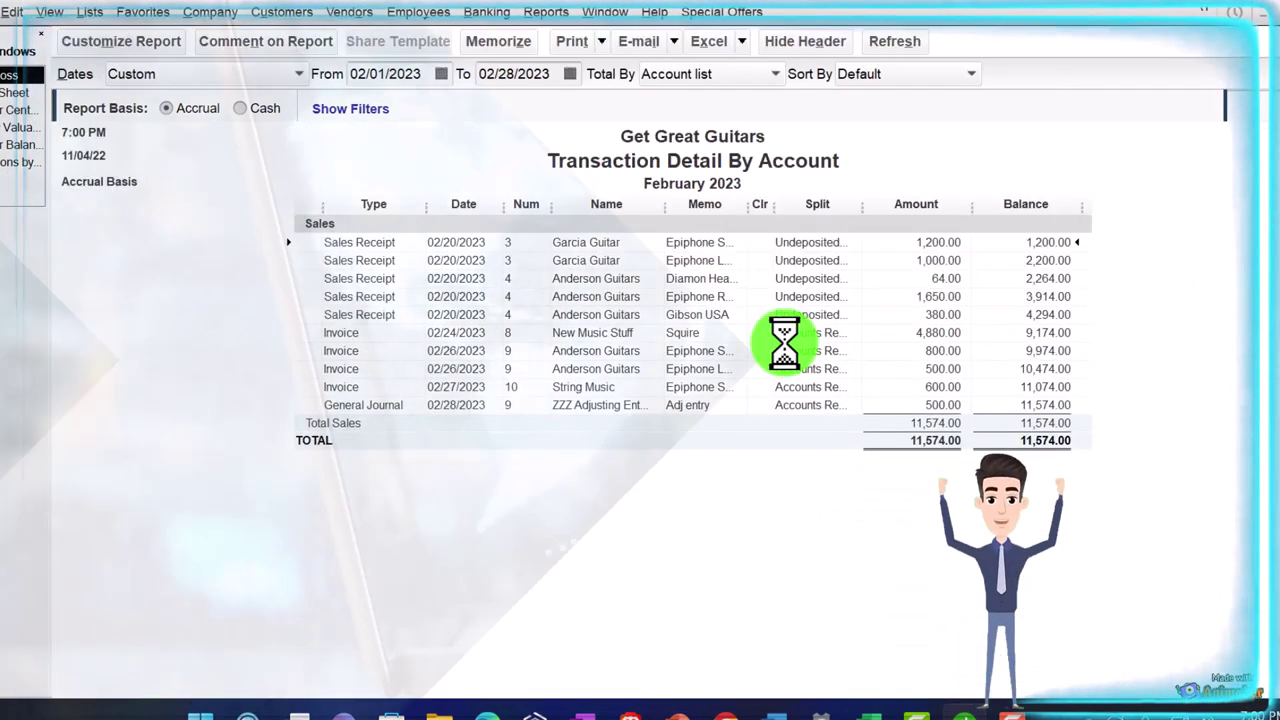
pyautogui.doubleClick(940, 410)
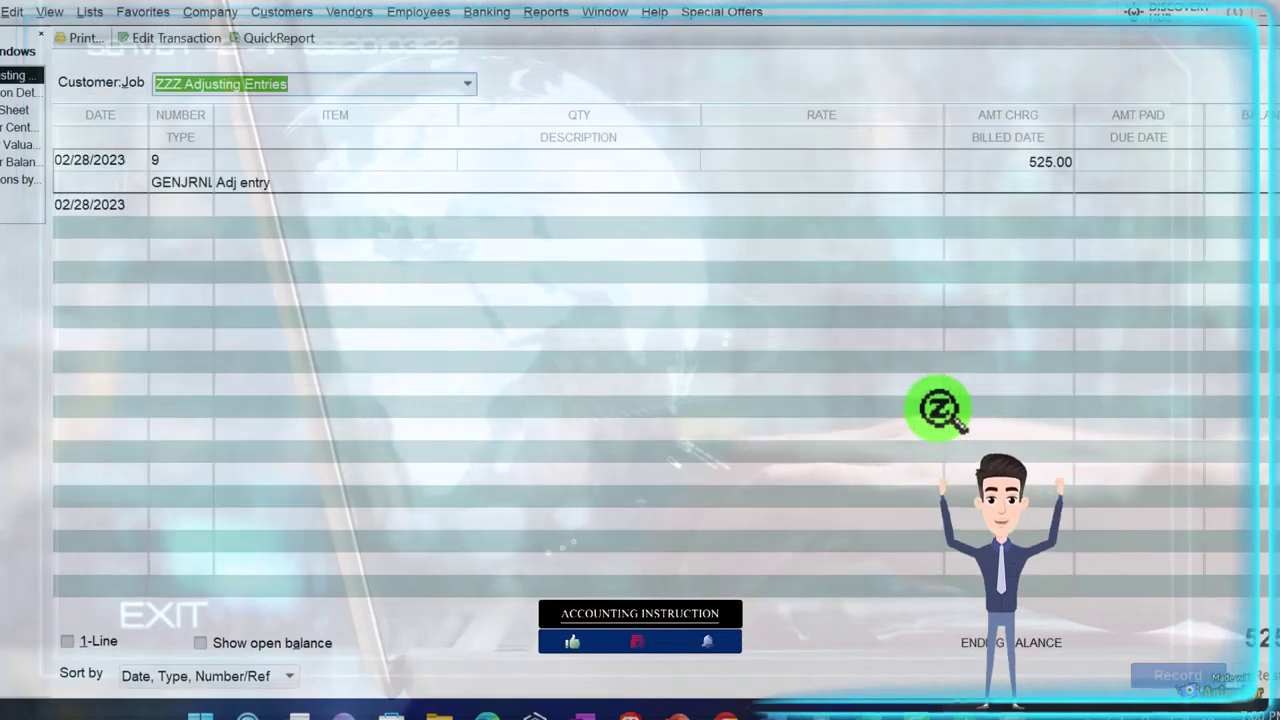
pyautogui.press('Escape')
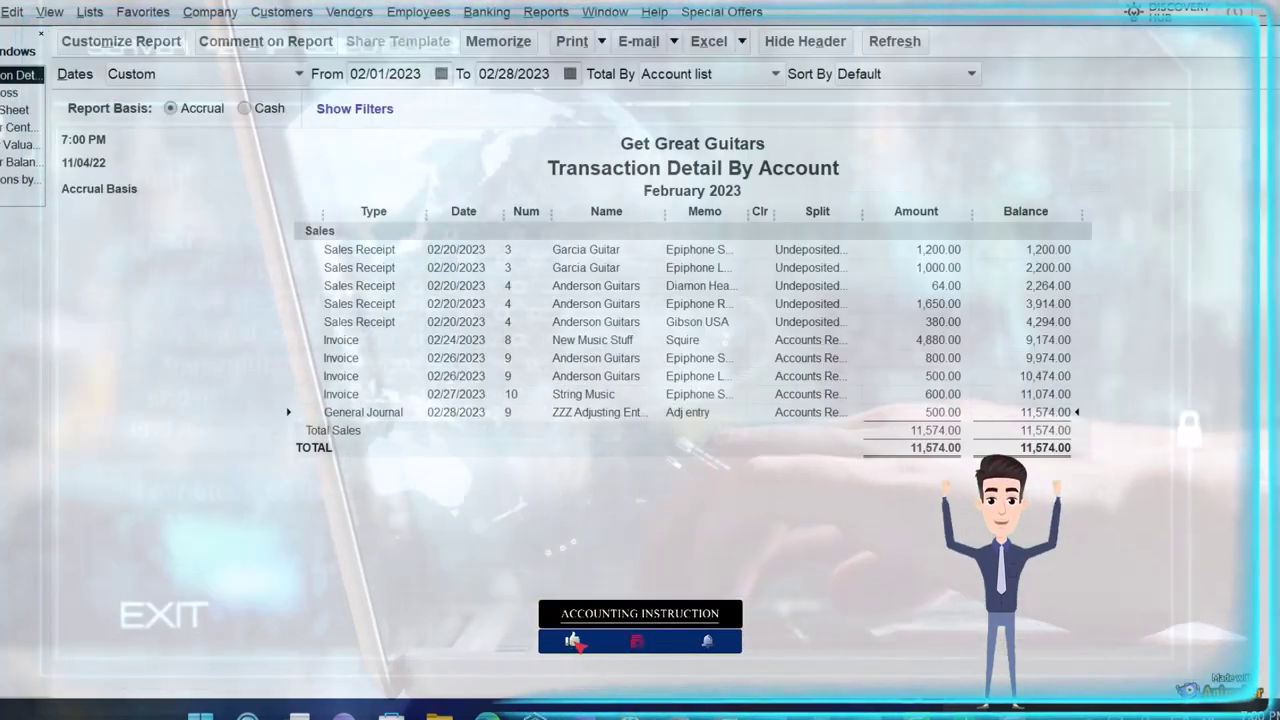
pyautogui.press('Escape')
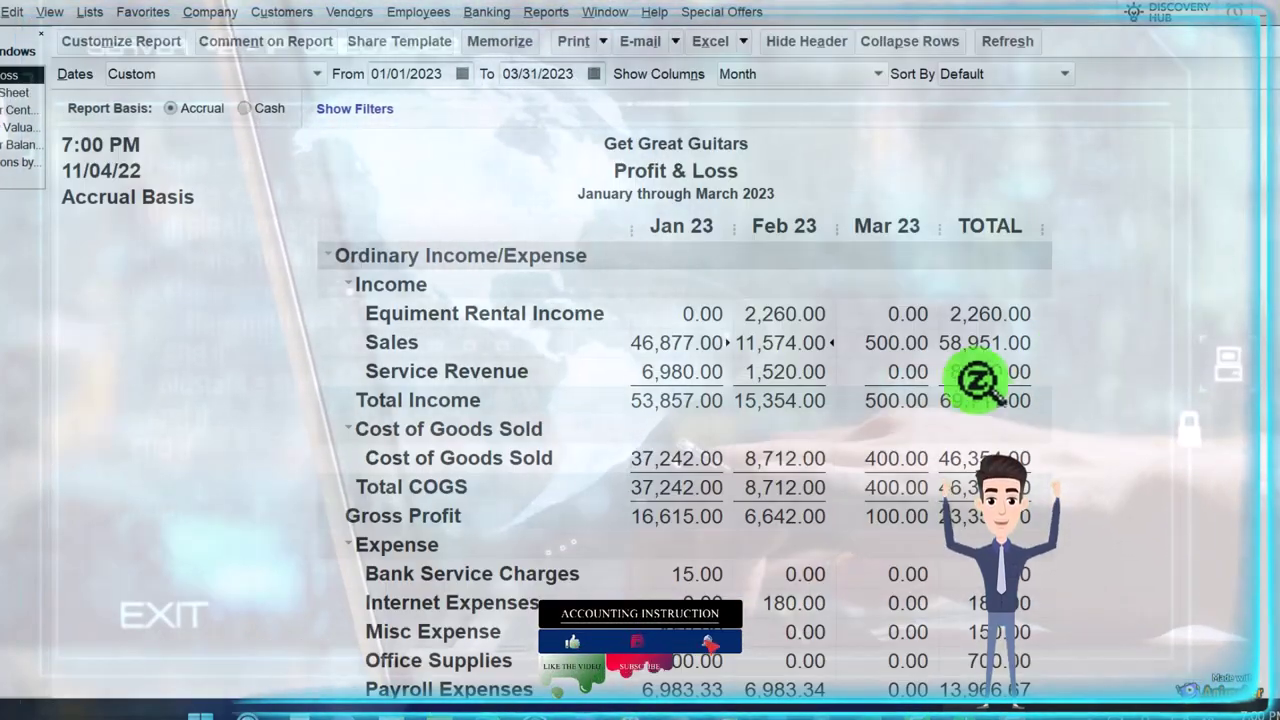
# Drill into March's Sales on the Profit & Loss and set the detail's start date to 02/28/2023.
pyautogui.doubleClick(893, 343)
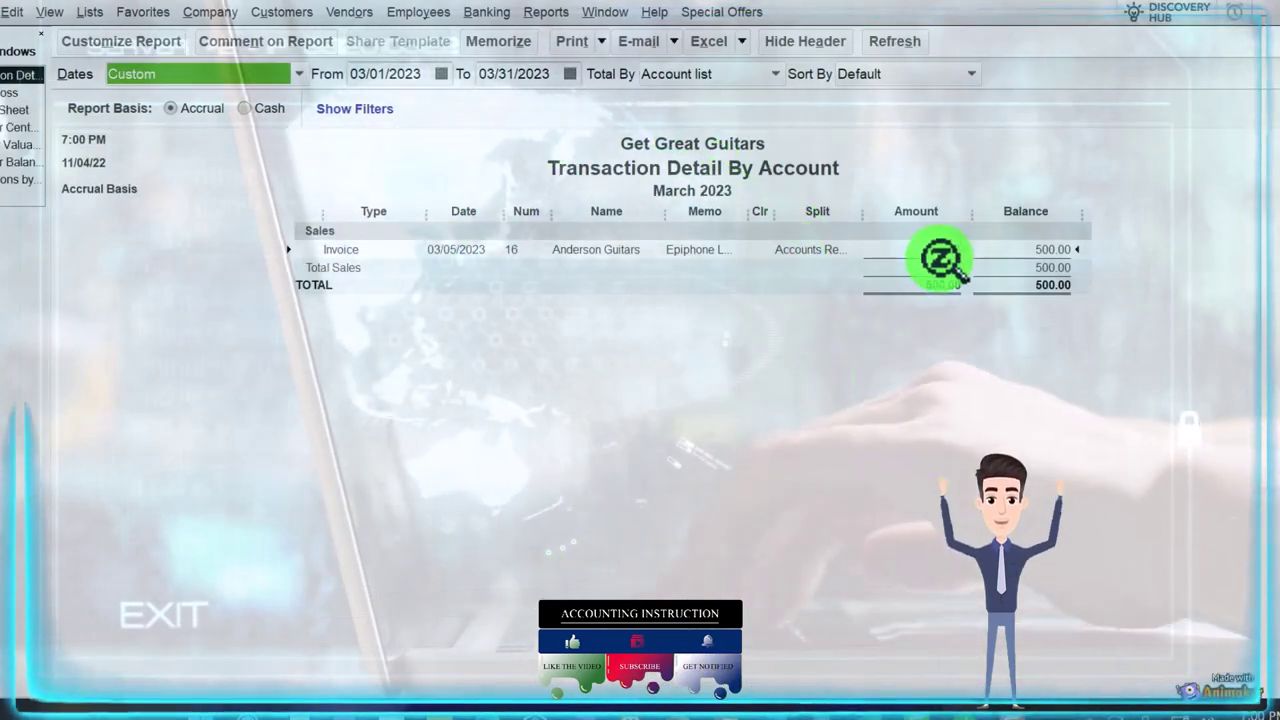
pyautogui.click(420, 73)
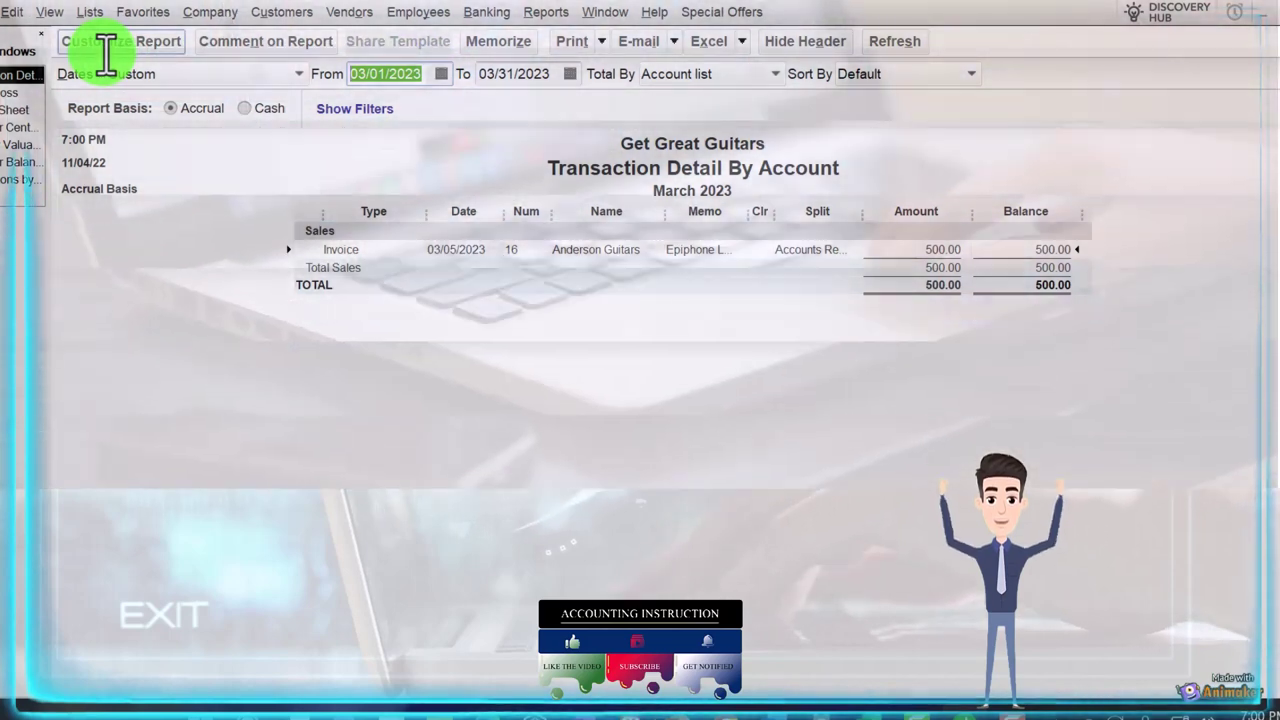
pyautogui.write('02/28/2023')
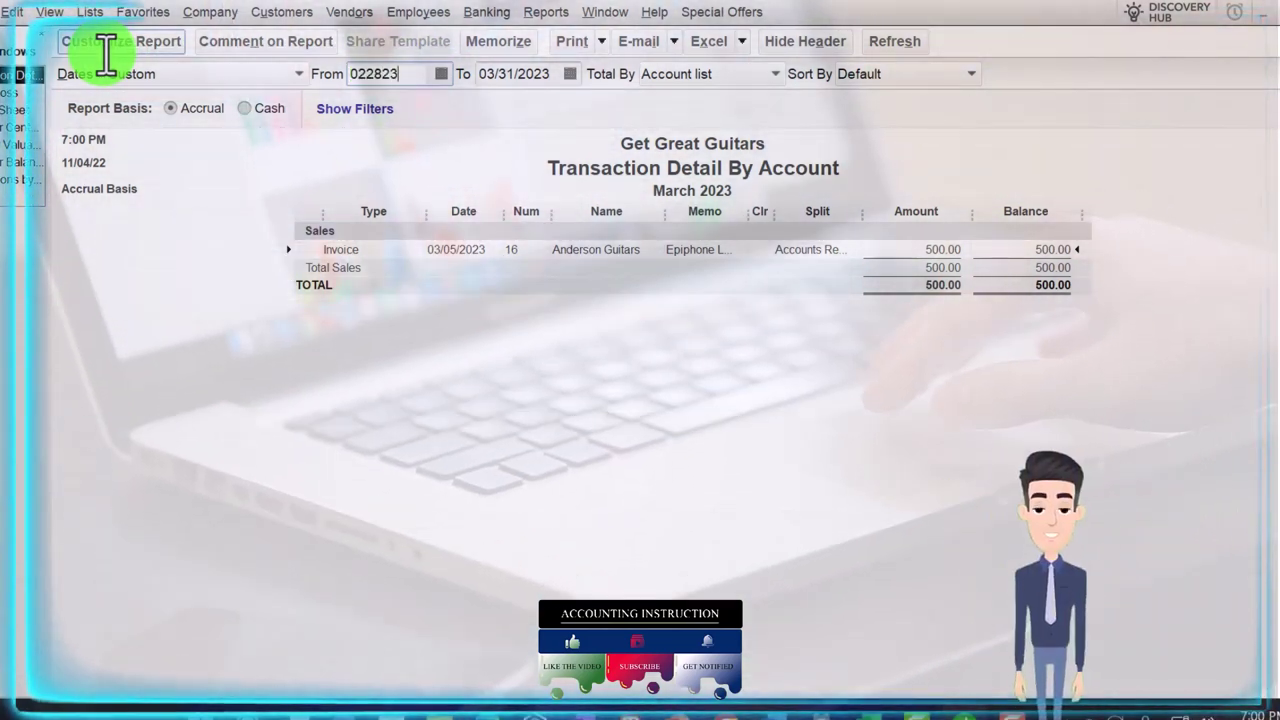
pyautogui.press('Tab')
pyautogui.press('Tab')
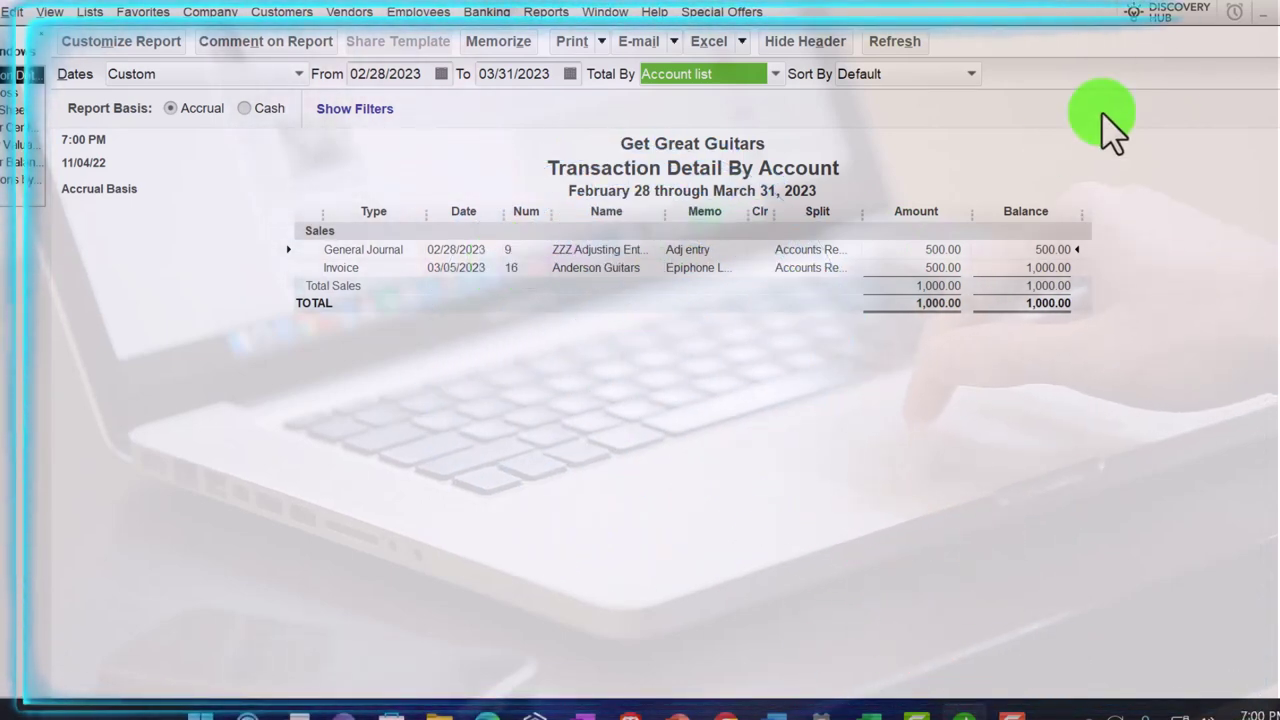
# Close the Sales detail and, on the Balance Sheet, examine the February Sales Tax Payable Adj and Sales Tax Payable - Other amounts.
pyautogui.press('Escape')
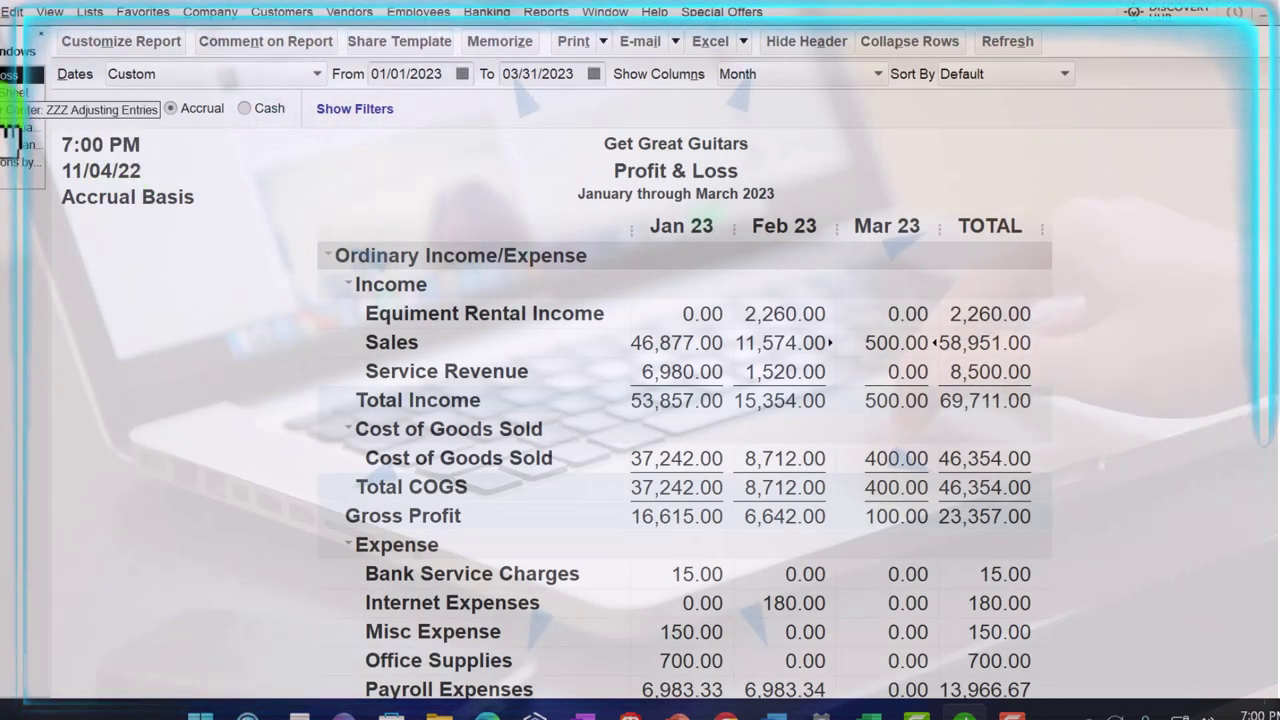
pyautogui.click(15, 92)
pyautogui.scroll(-6, 450, 440)
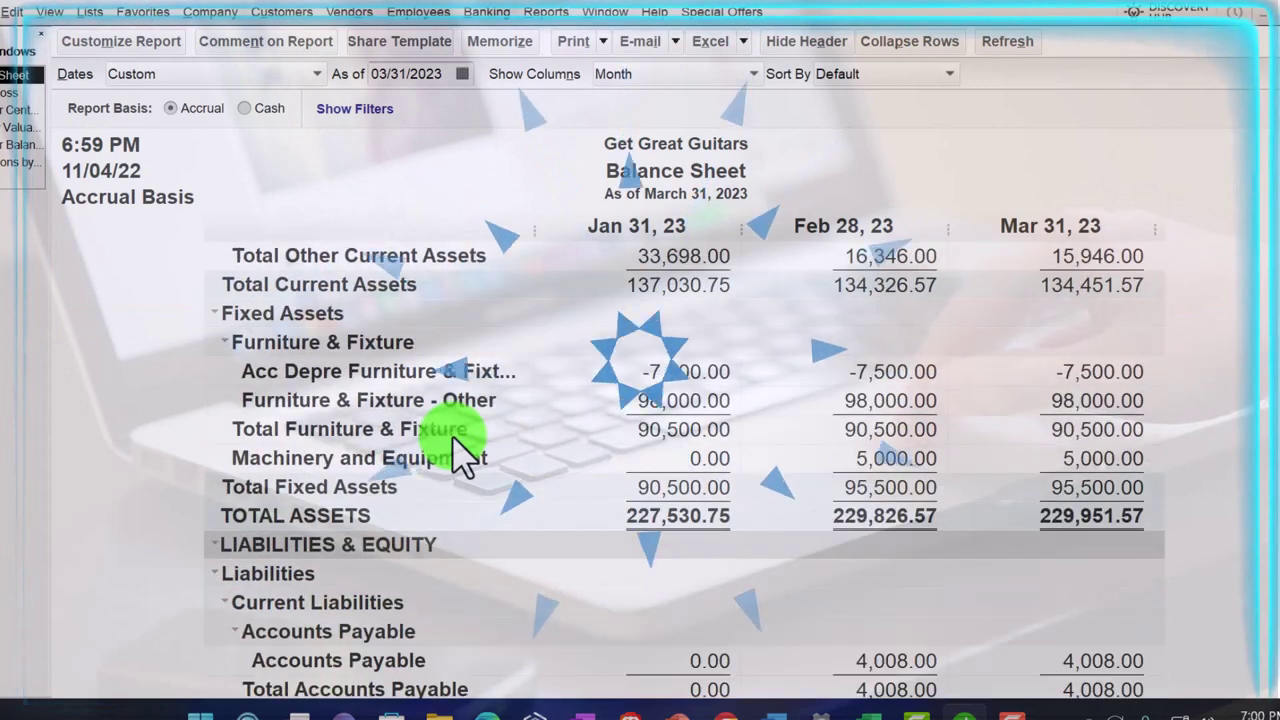
pyautogui.scroll(-4, 455, 445)
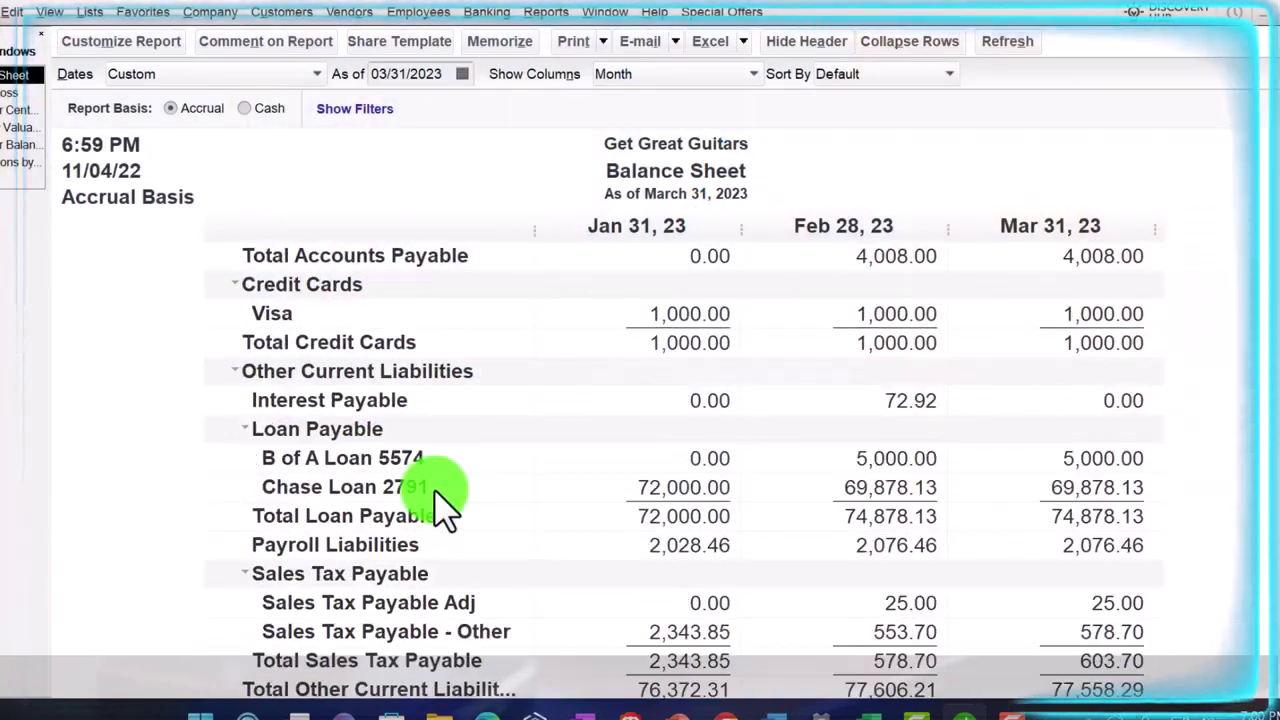
pyautogui.scroll(-1, 445, 510)
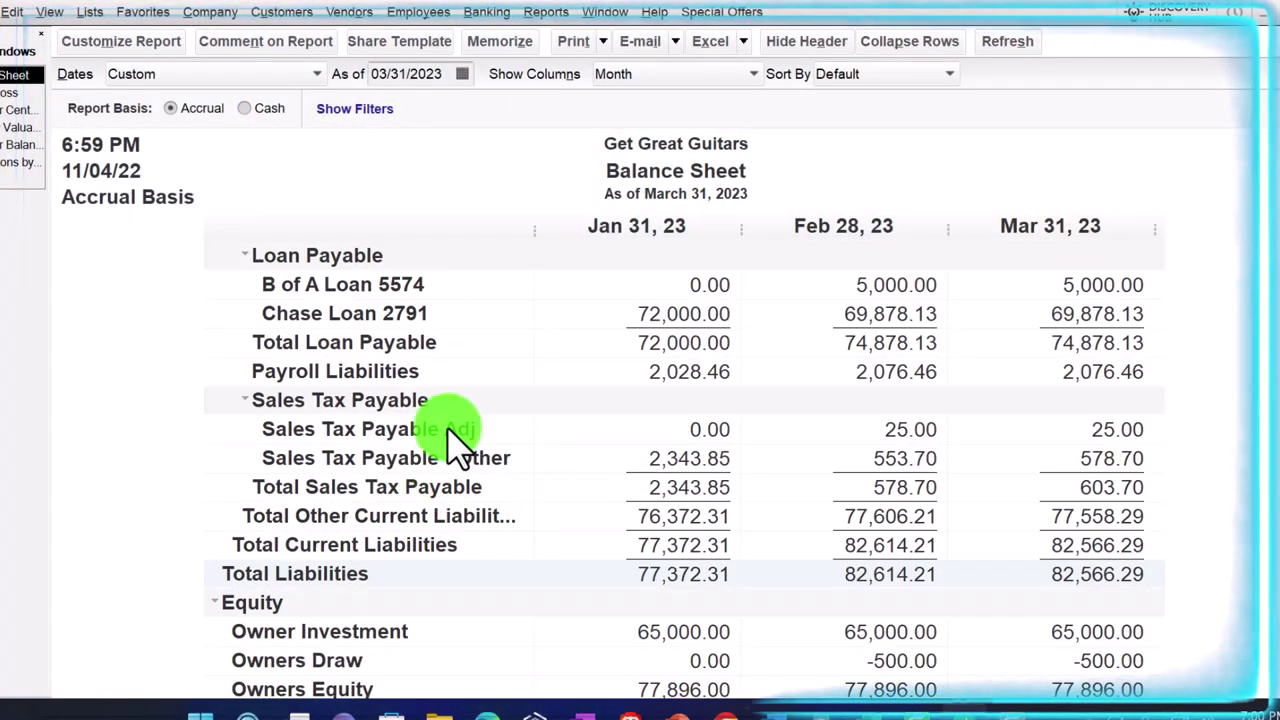
pyautogui.click(250, 402)
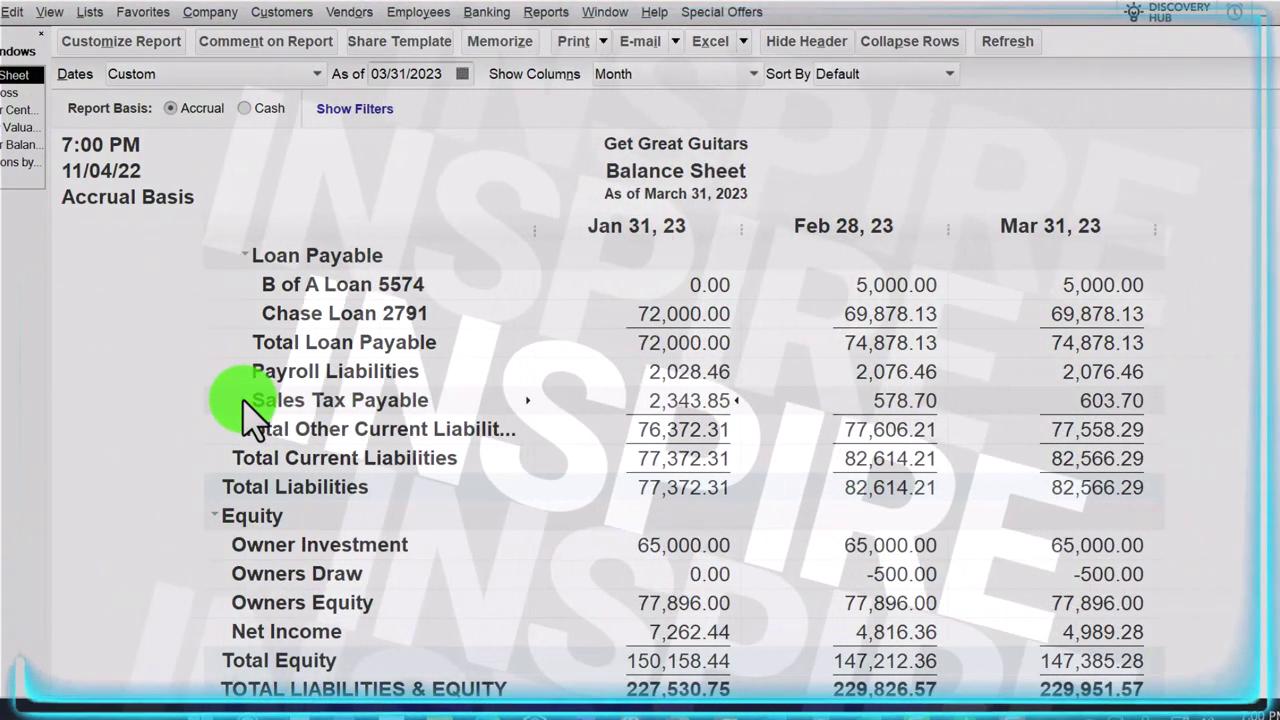
pyautogui.click(245, 402)
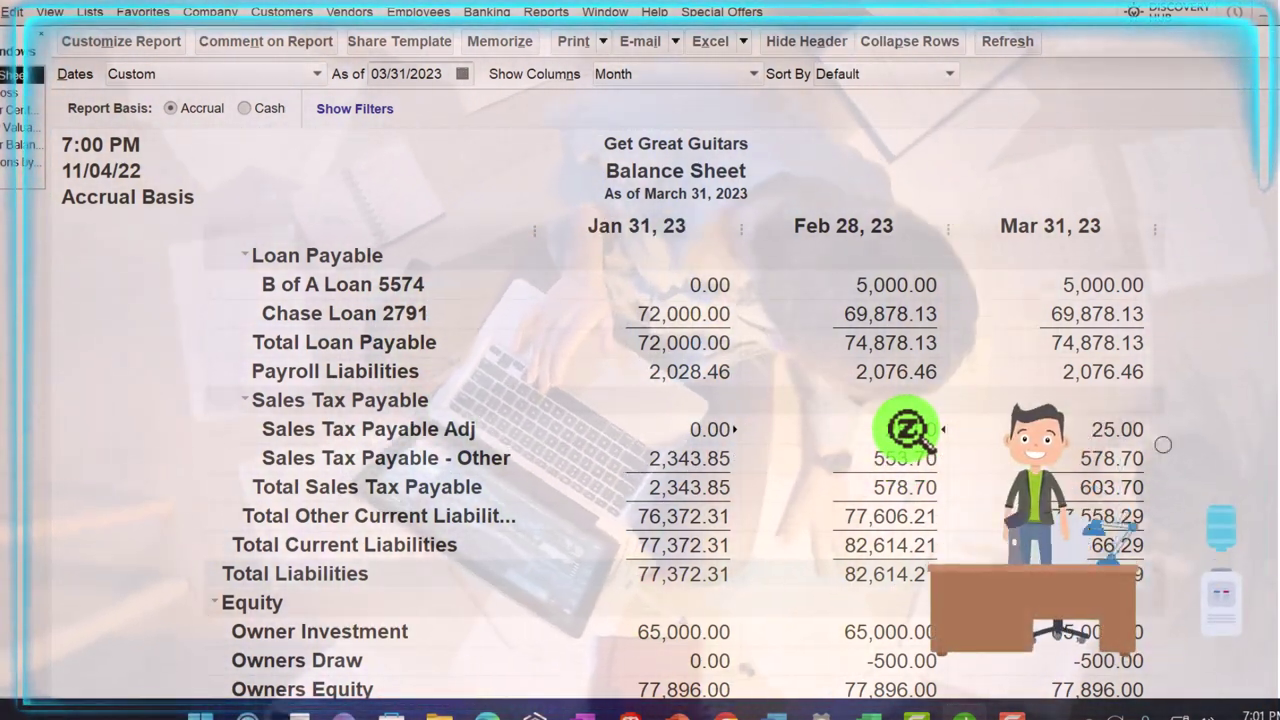
pyautogui.doubleClick(903, 457)
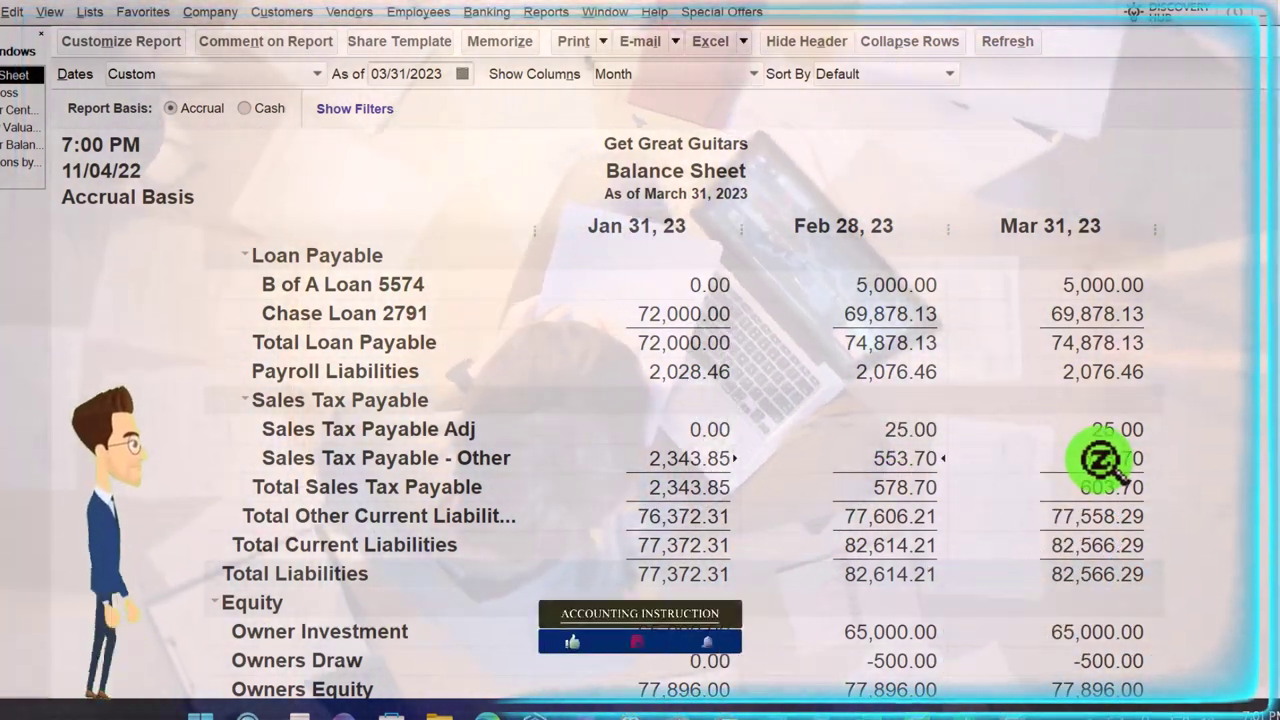
# From the Balance Sheet, examine the transactions behind February's and March's Inventory Asset balances and March's Accounts Receivable.
pyautogui.scroll(12, 623, 509)
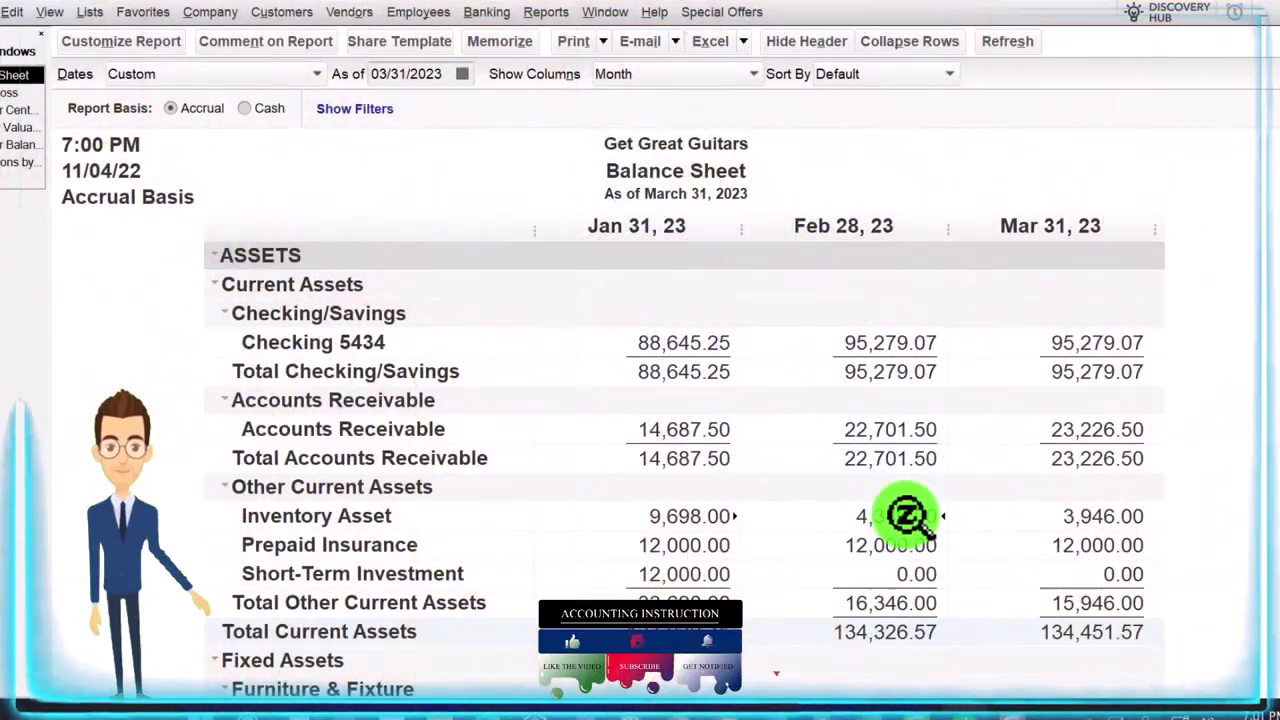
pyautogui.doubleClick(905, 516)
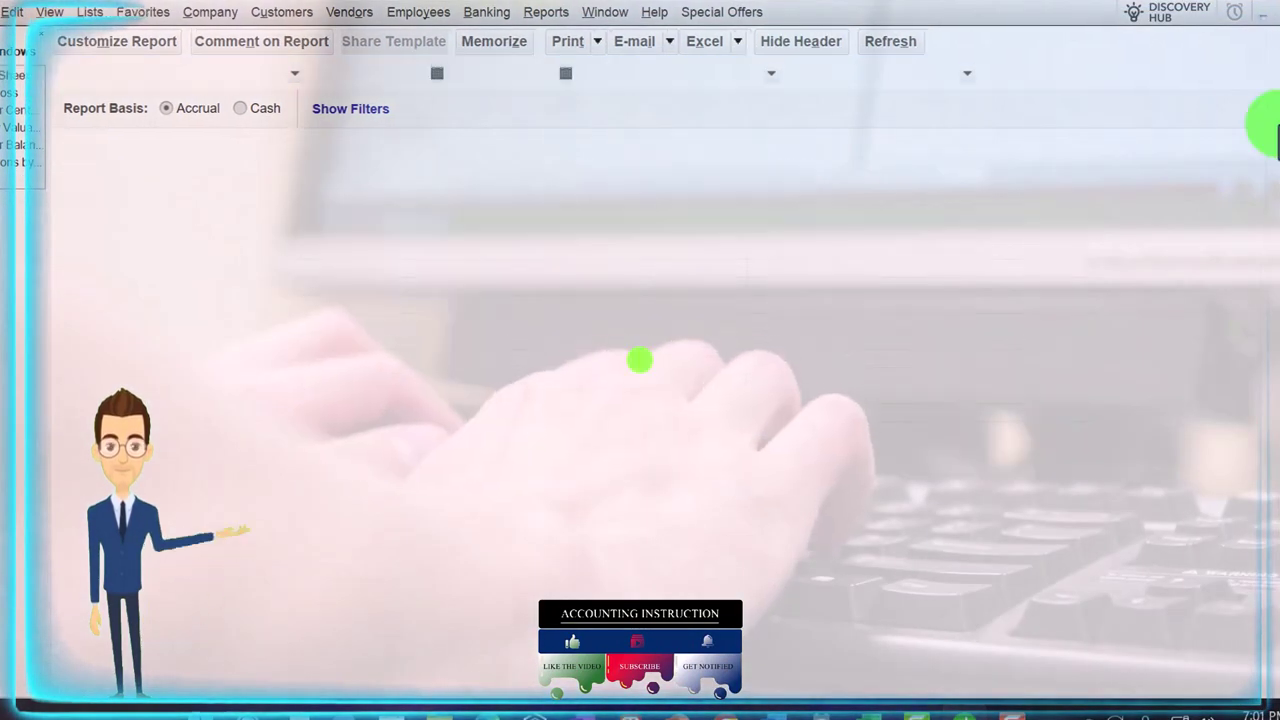
pyautogui.press('Escape')
pyautogui.doubleClick(1100, 427)
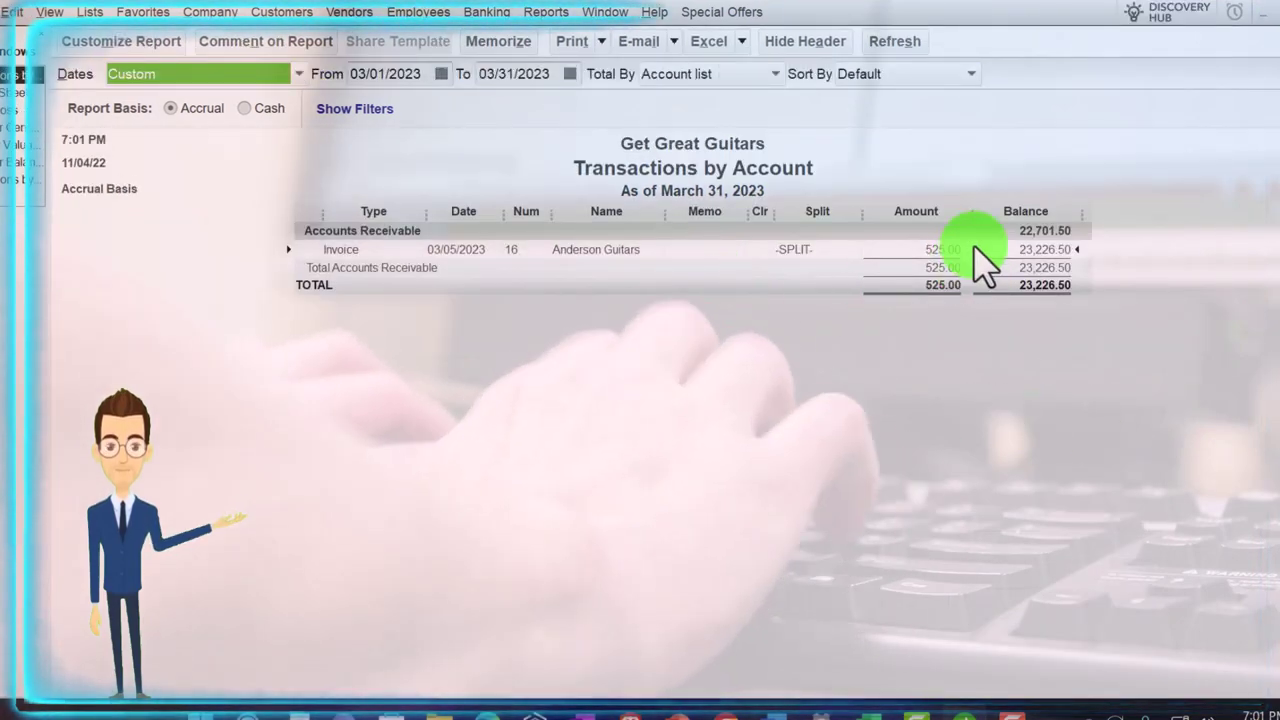
pyautogui.press('Escape')
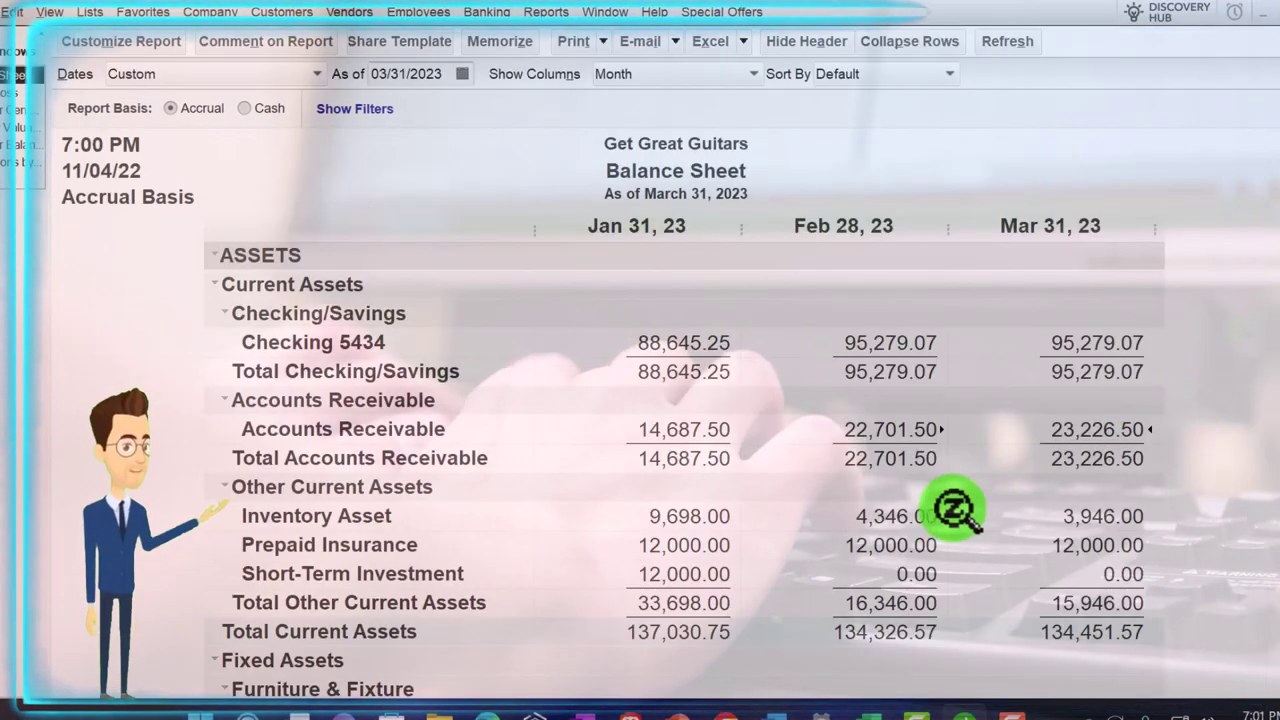
pyautogui.doubleClick(1094, 515)
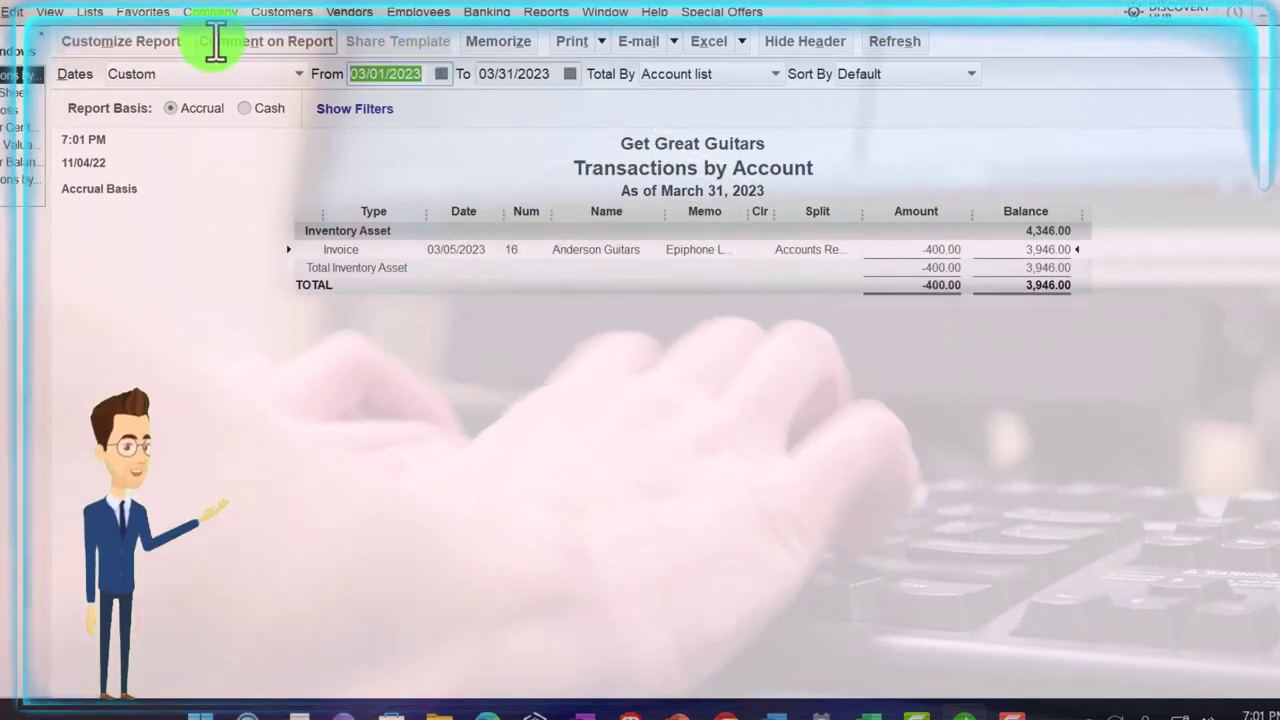
pyautogui.press('Tab')
pyautogui.press('Tab')
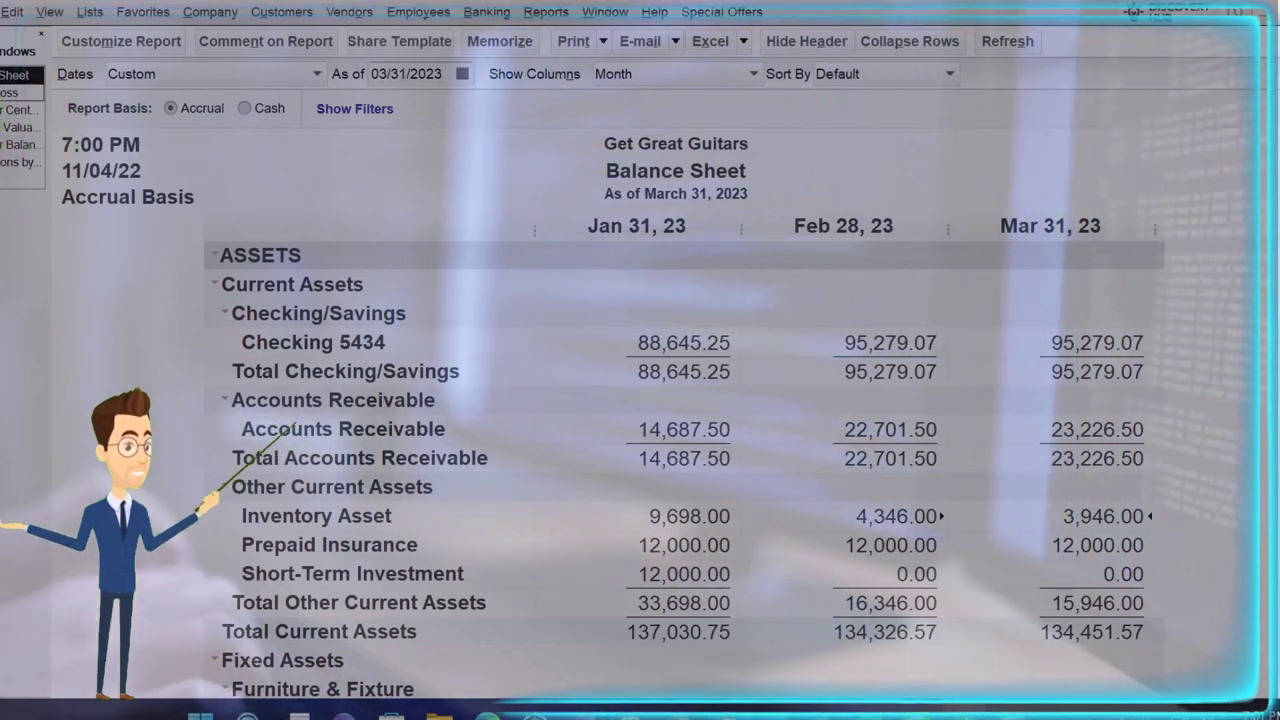
# On the Profit & Loss, drill into the Cost of Goods Sold detail for March and February.
pyautogui.click(15, 92)
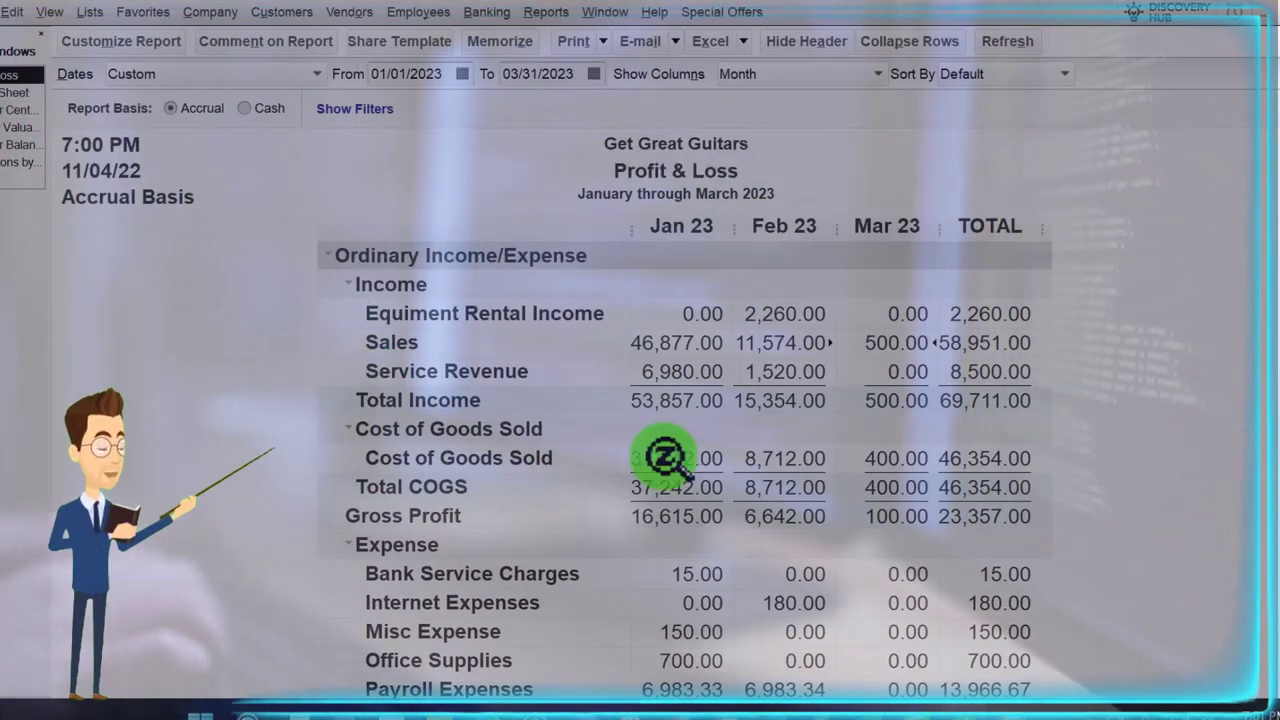
pyautogui.doubleClick(888, 460)
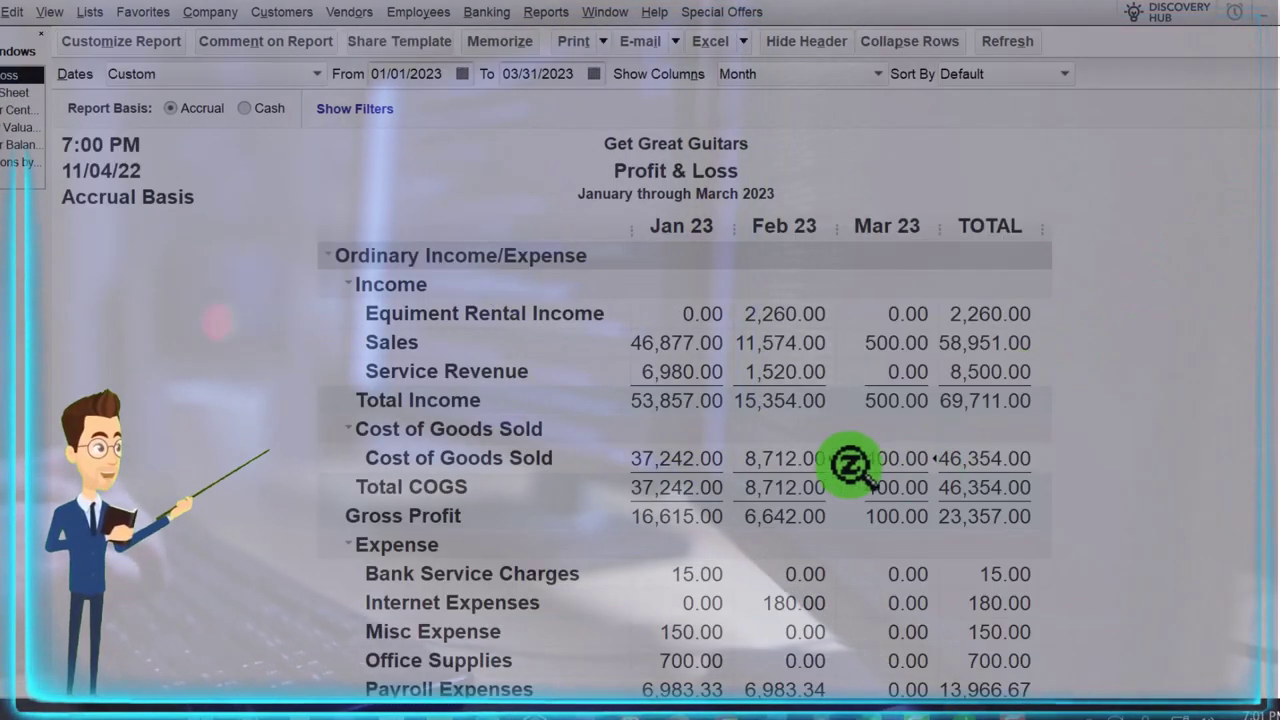
pyautogui.doubleClick(783, 457)
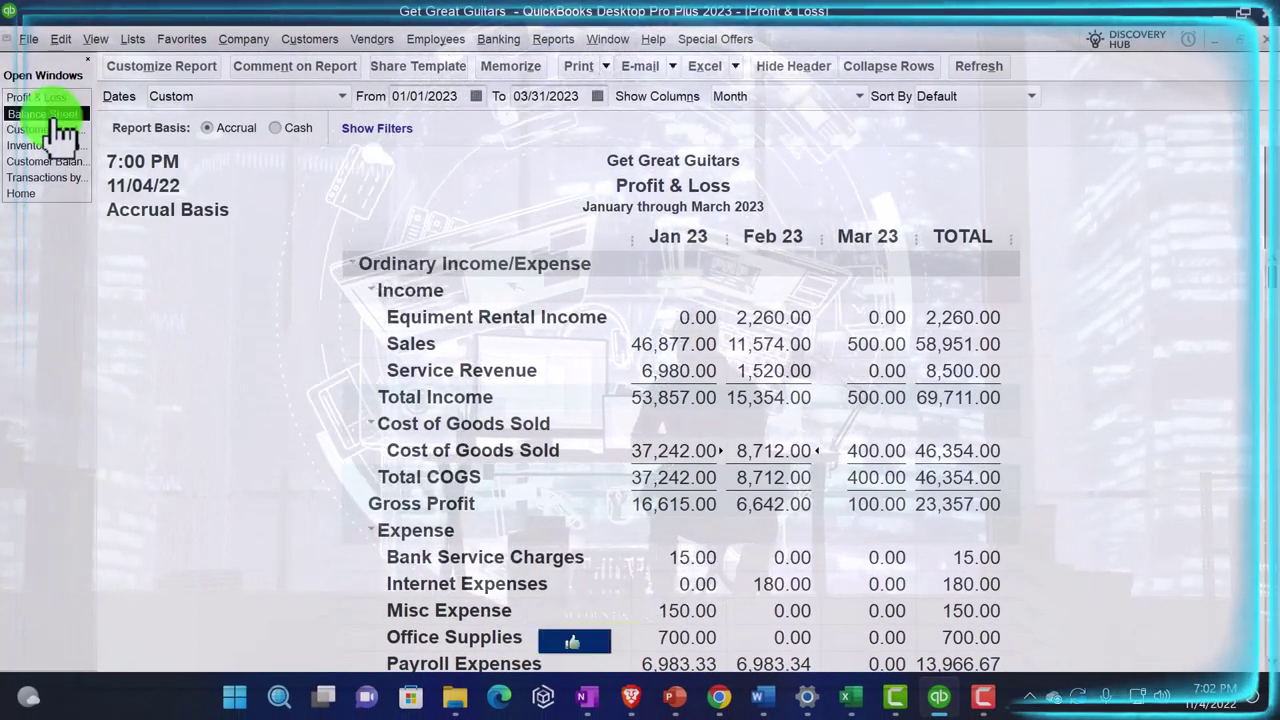
# Compare the Customer Balance Detail total with the Accounts Receivable balances on the Balance Sheet.
pyautogui.click(58, 114)
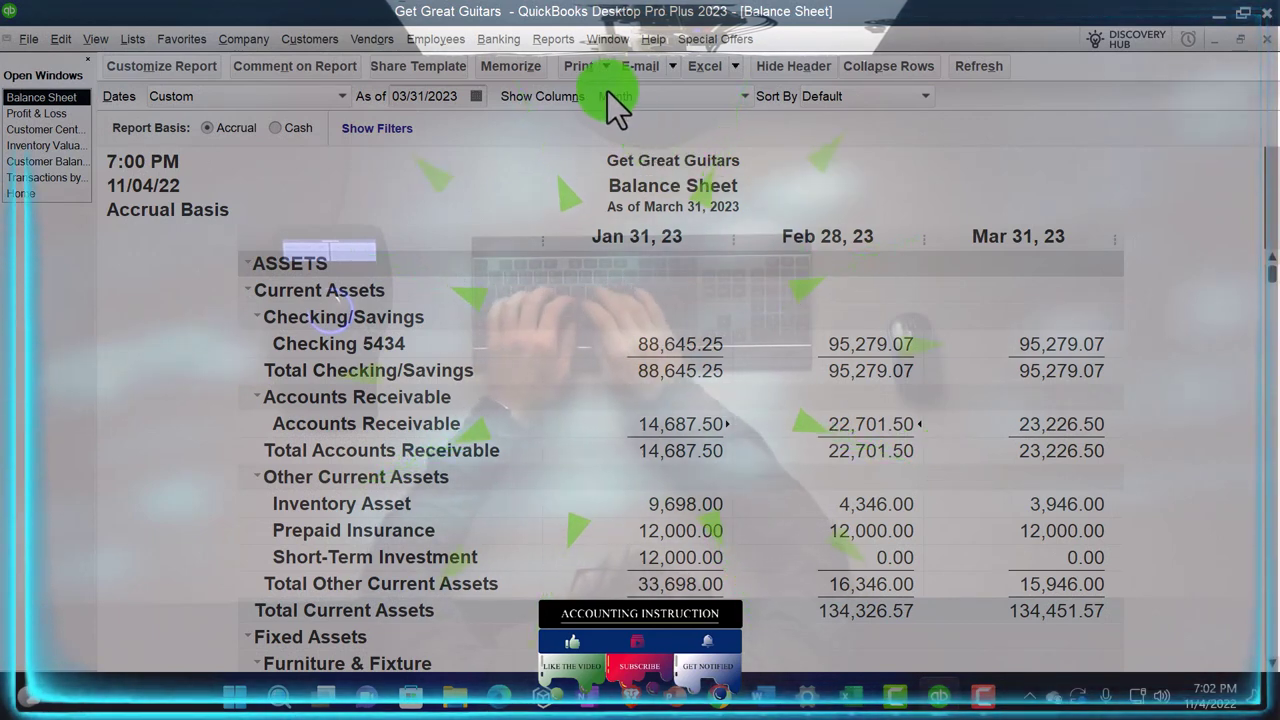
pyautogui.click(58, 162)
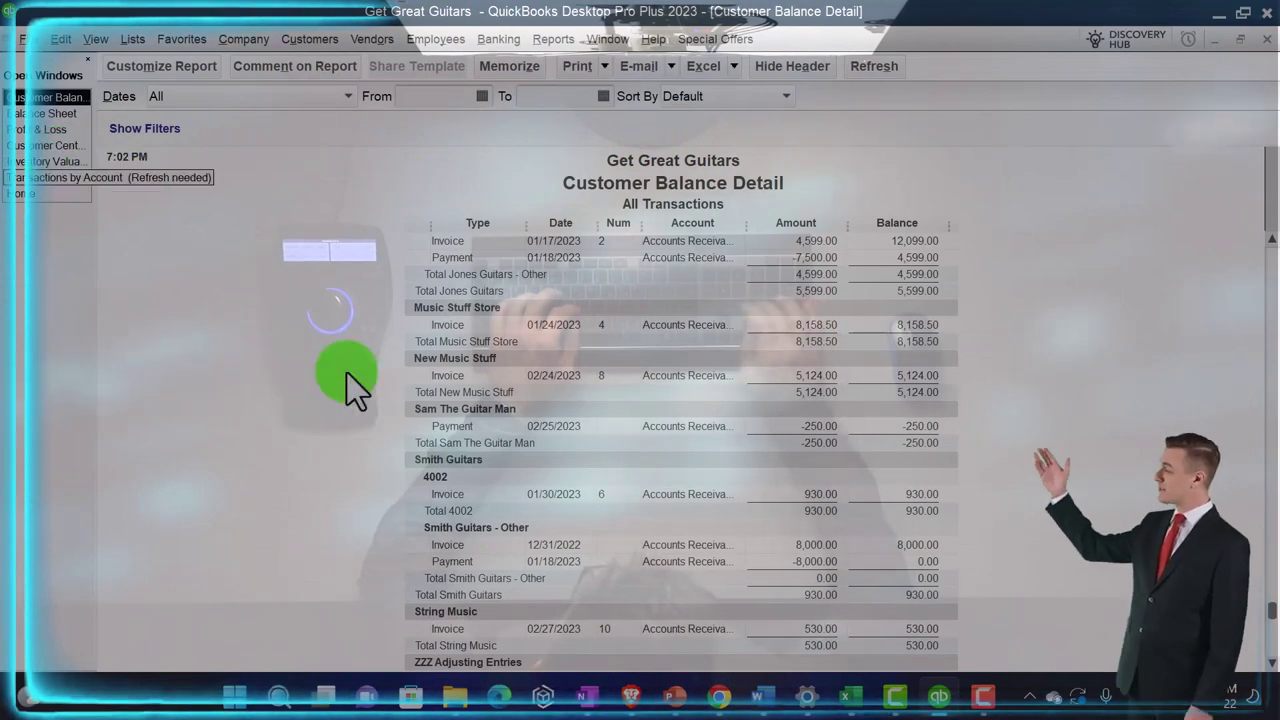
pyautogui.scroll(3, 430, 492)
pyautogui.scroll(-5, 430, 492)
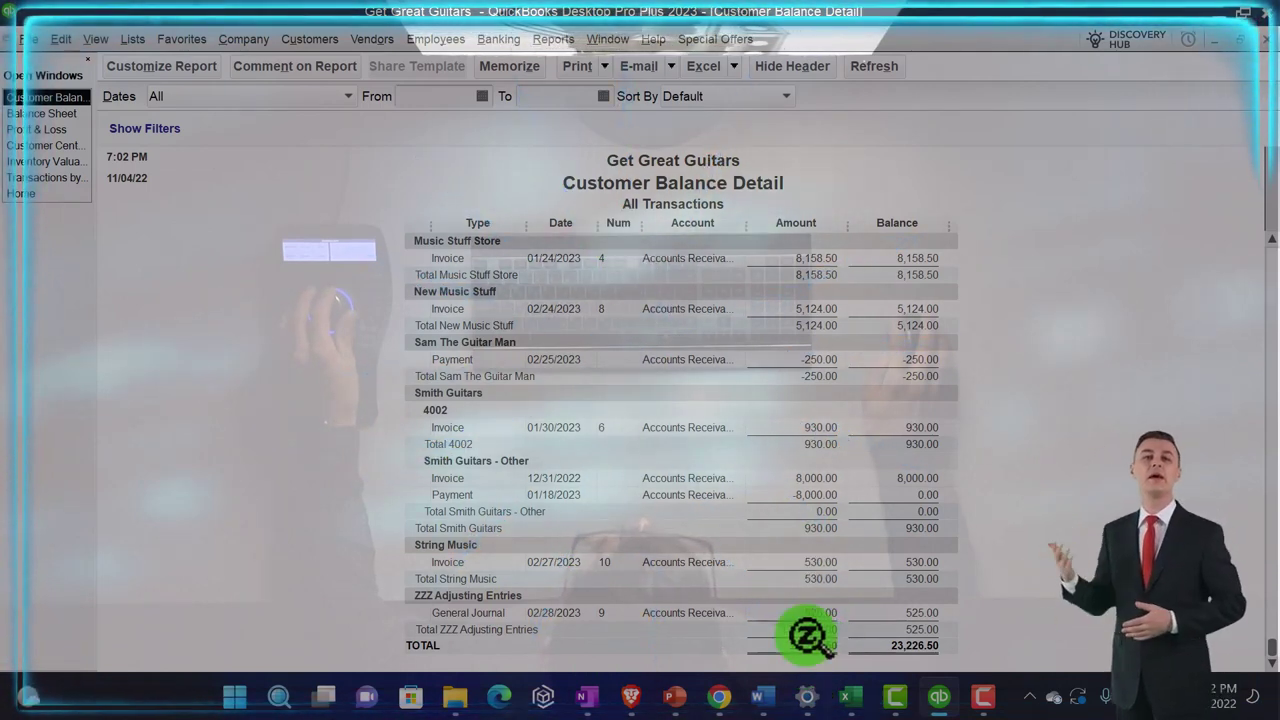
pyautogui.click(69, 115)
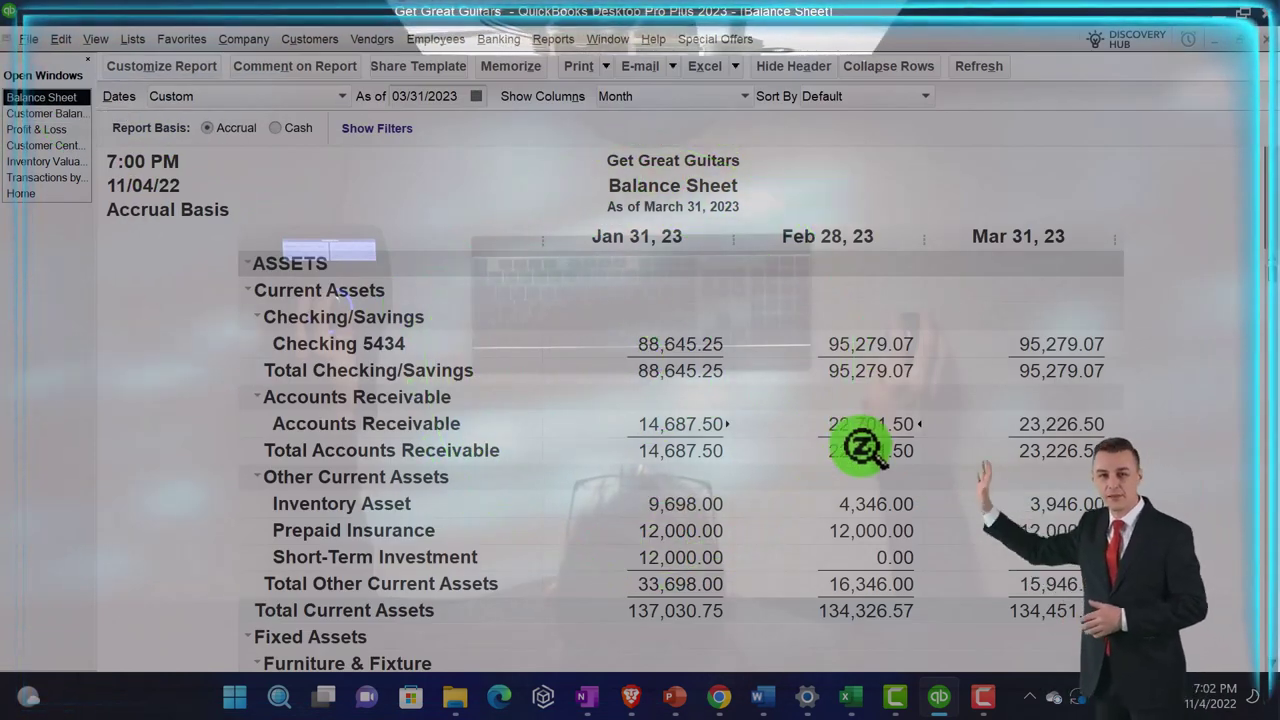
# Set the Customer Balance Detail's end date to 02/28/2023 and review the customer balances, including Anderson Guitars and ZZZ Adjusting Entries.
pyautogui.click(60, 114)
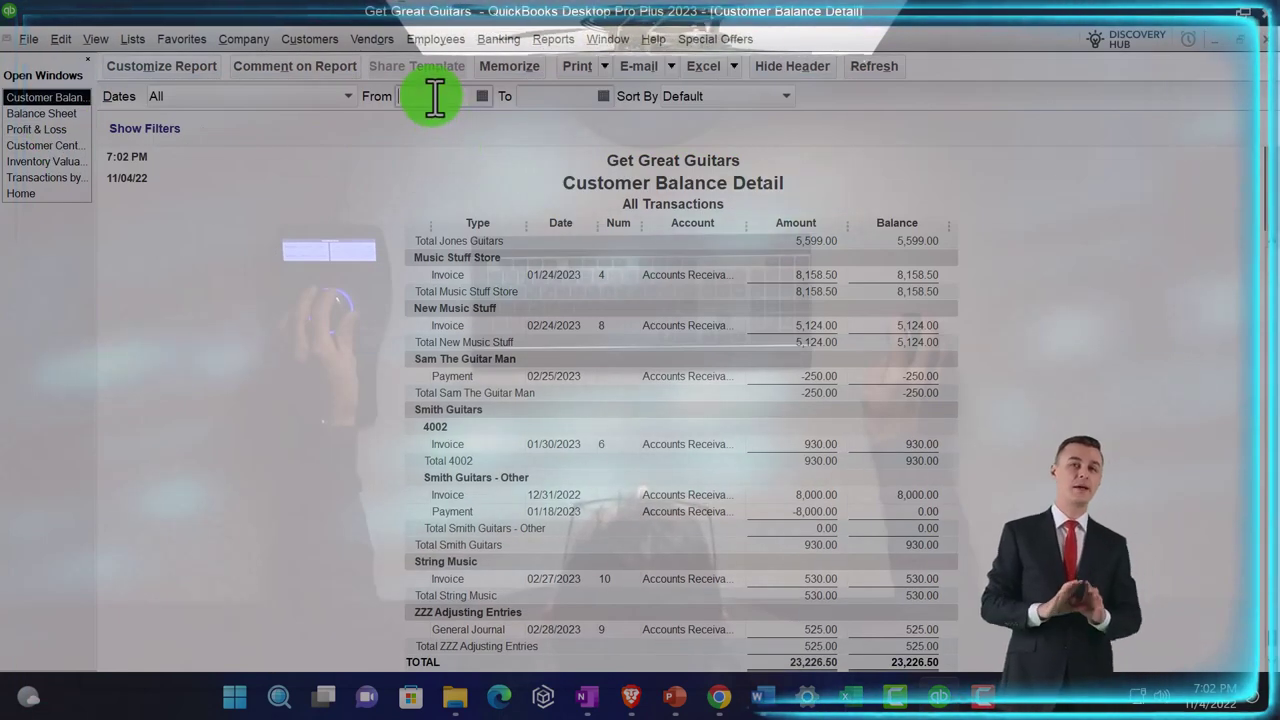
pyautogui.write('02/28/2023')
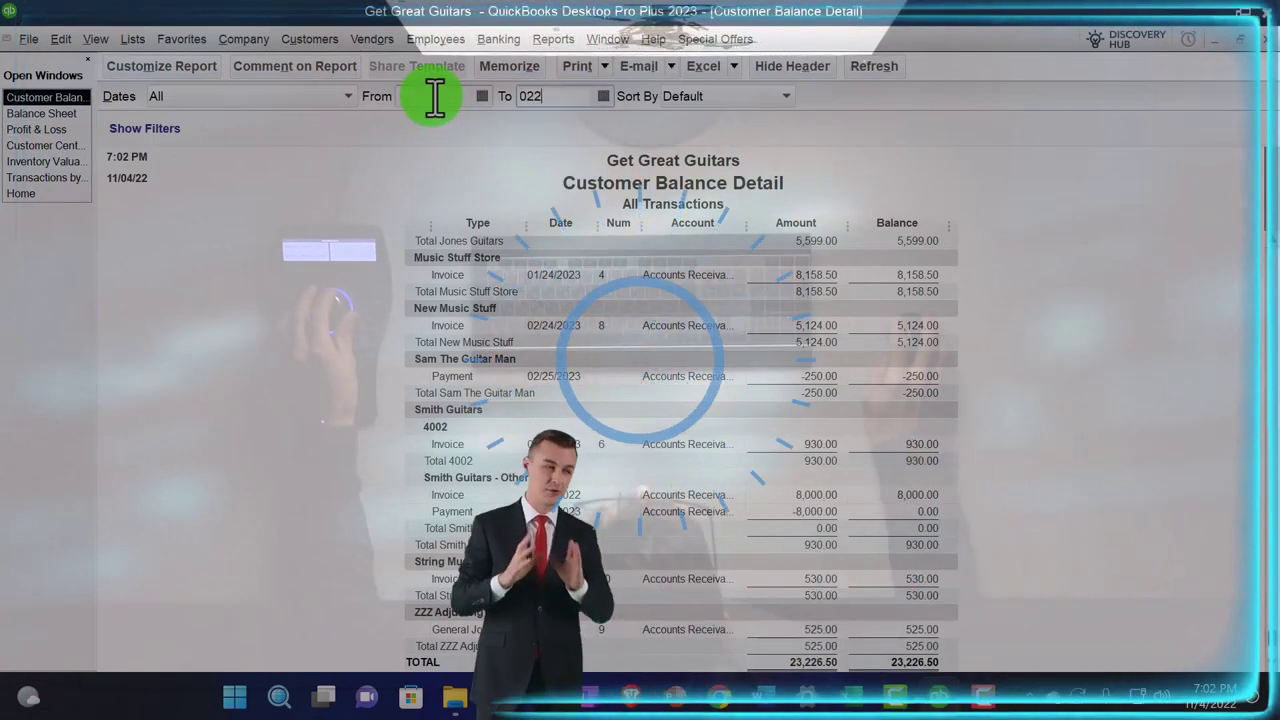
pyautogui.press('Tab')
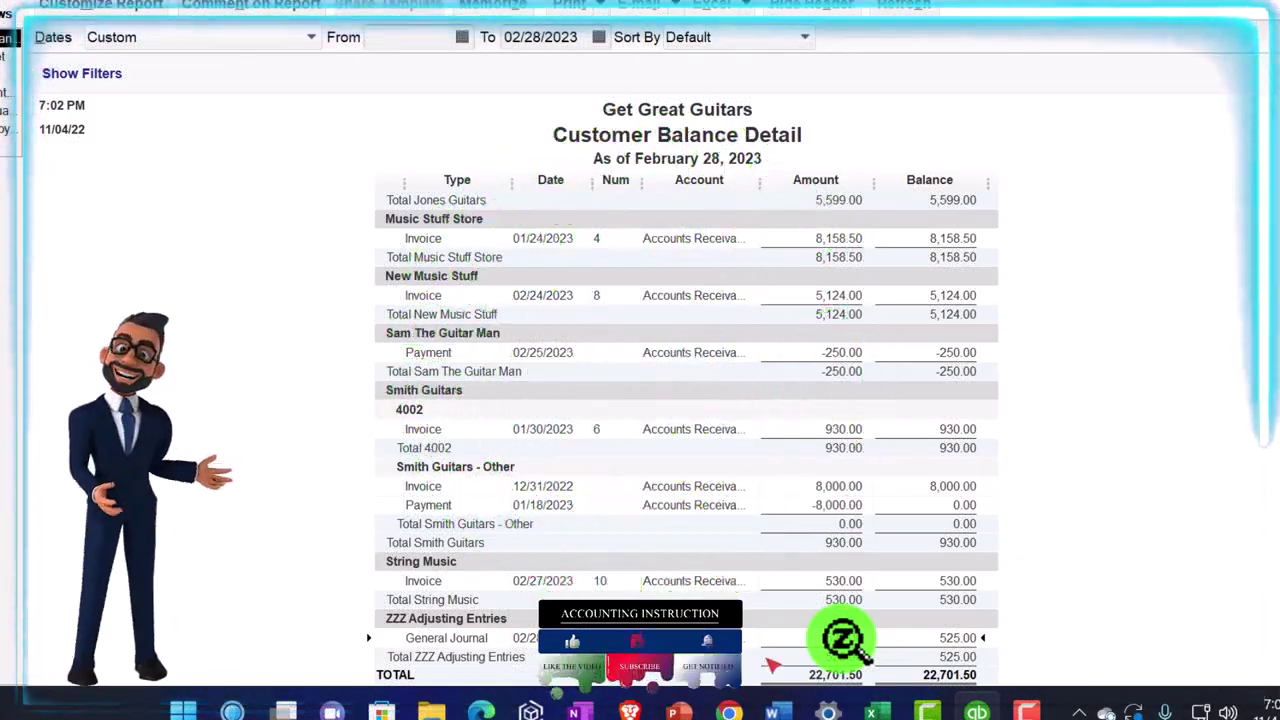
pyautogui.scroll(15, 686, 430)
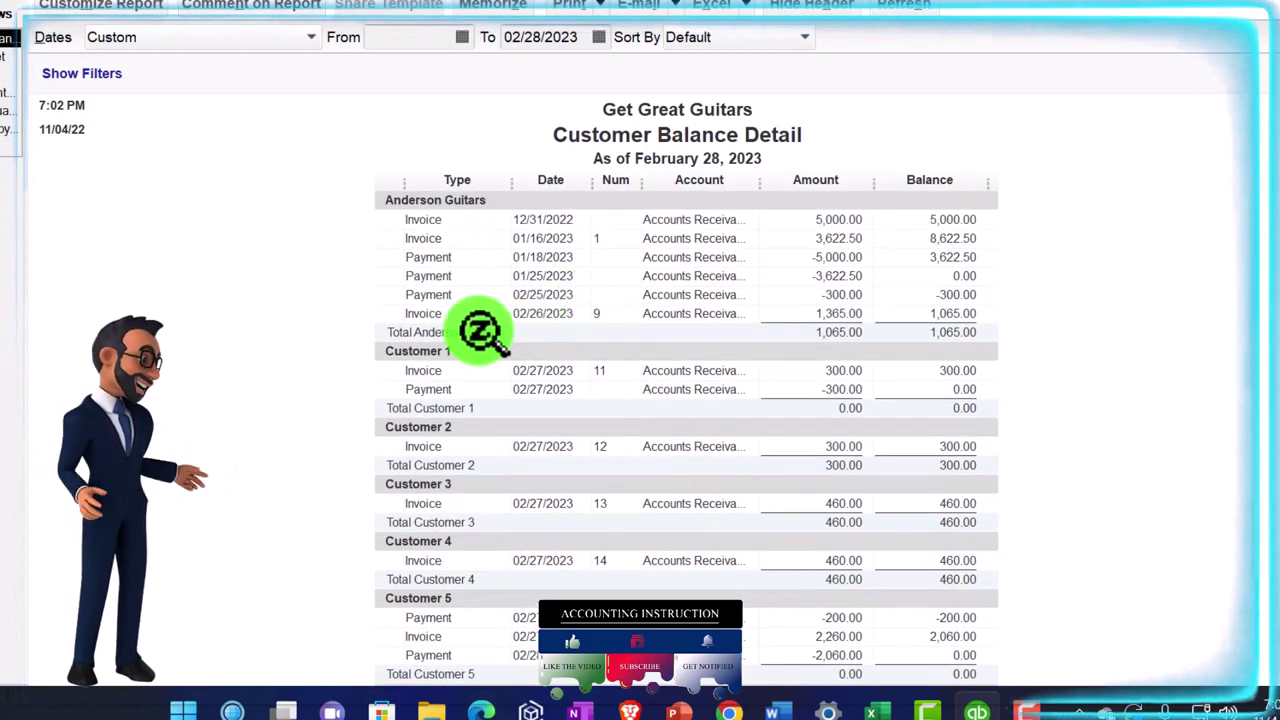
pyautogui.scroll(-15, 638, 358)
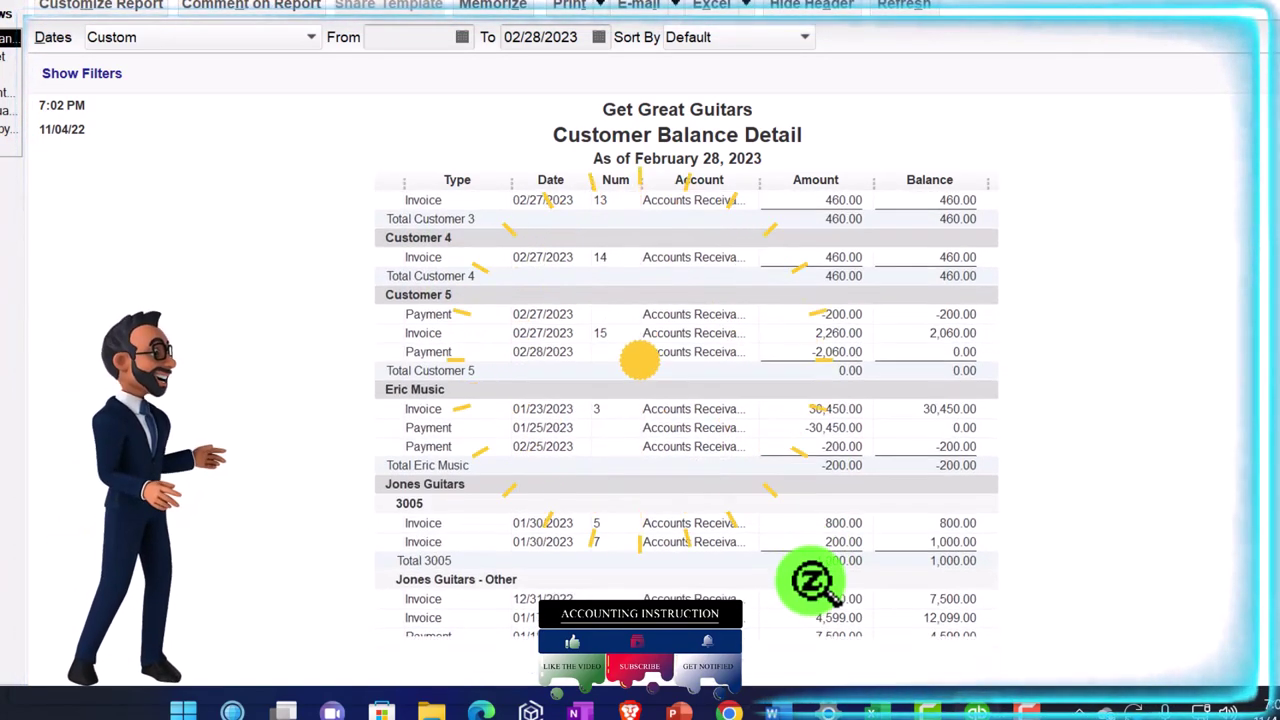
pyautogui.scroll(15, 593, 593)
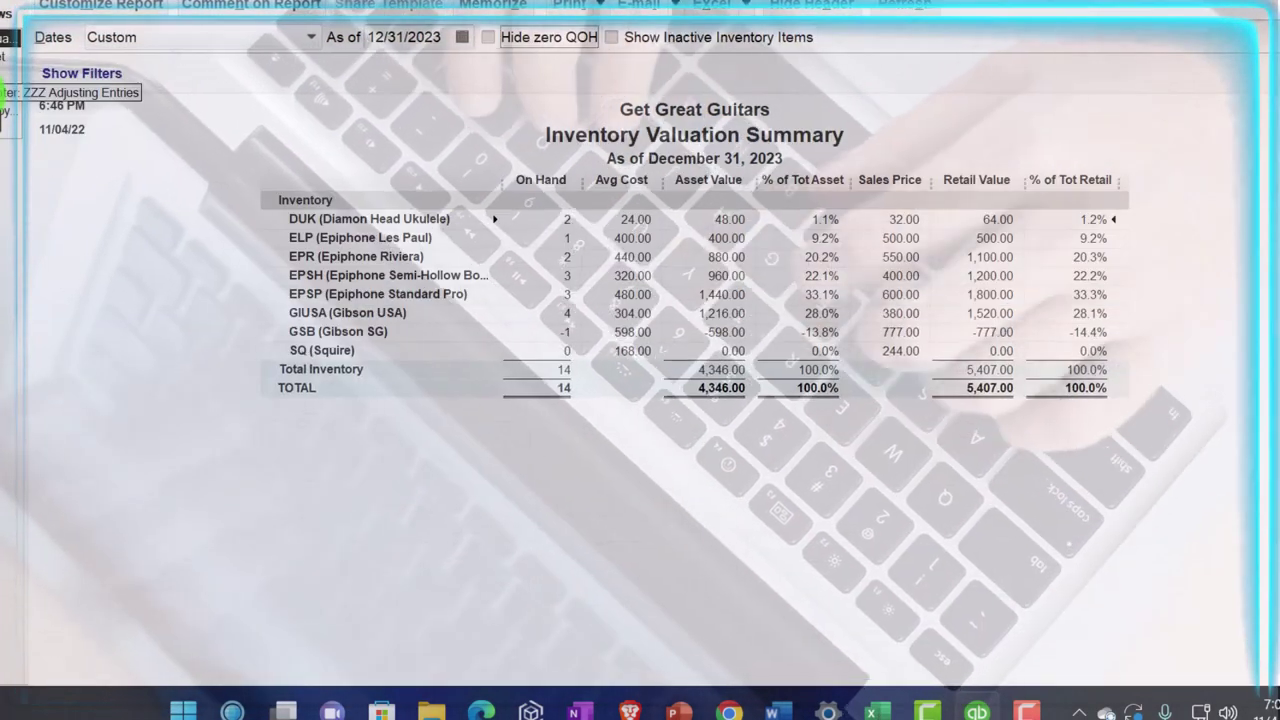
# Set the Inventory Valuation Summary's as-of date to 02/28/2023.
pyautogui.click(457, 45)
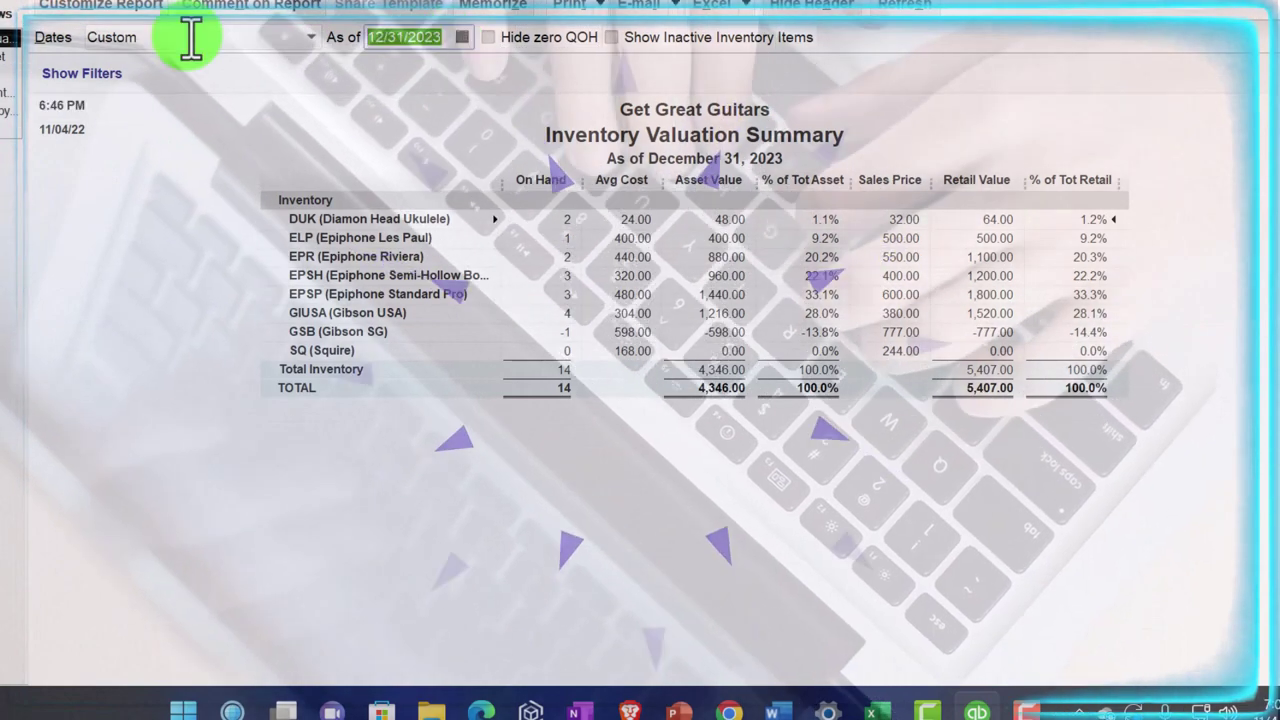
pyautogui.write('02282')
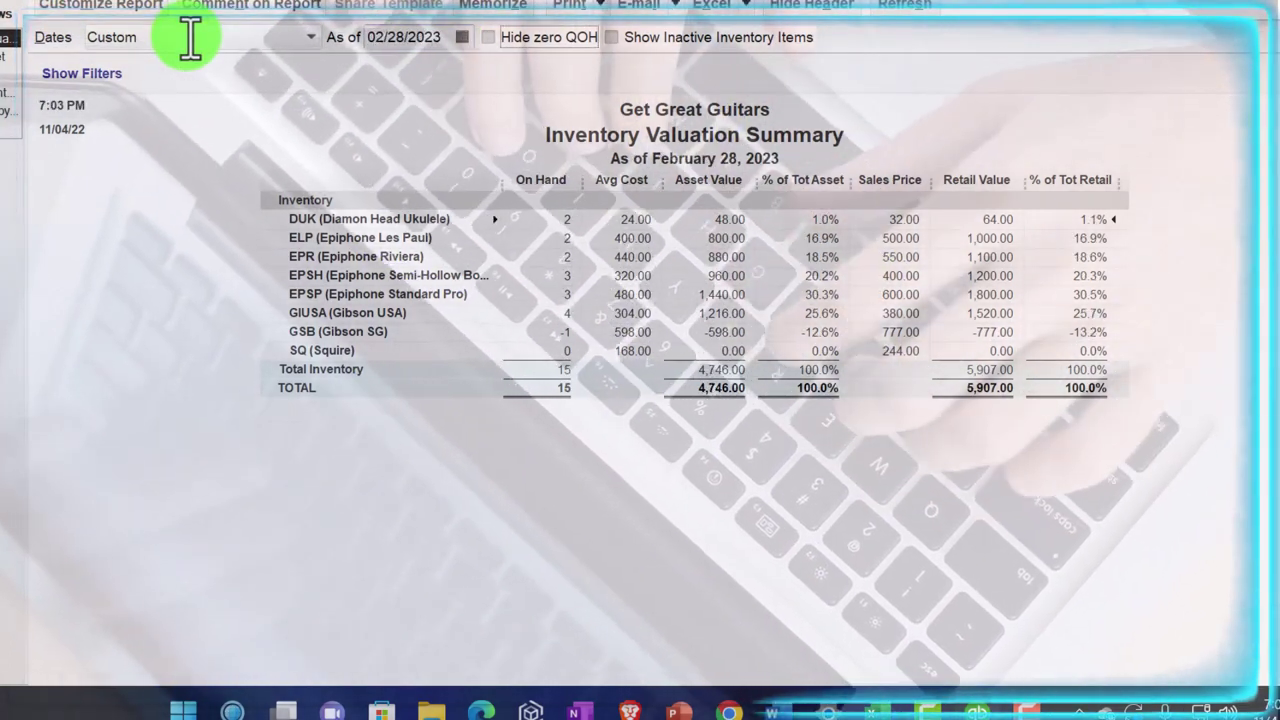
# Open Calculator in its compact always-on-top view beside the inventory report and enter the total asset value, 4,746.
pyautogui.click(233, 710)
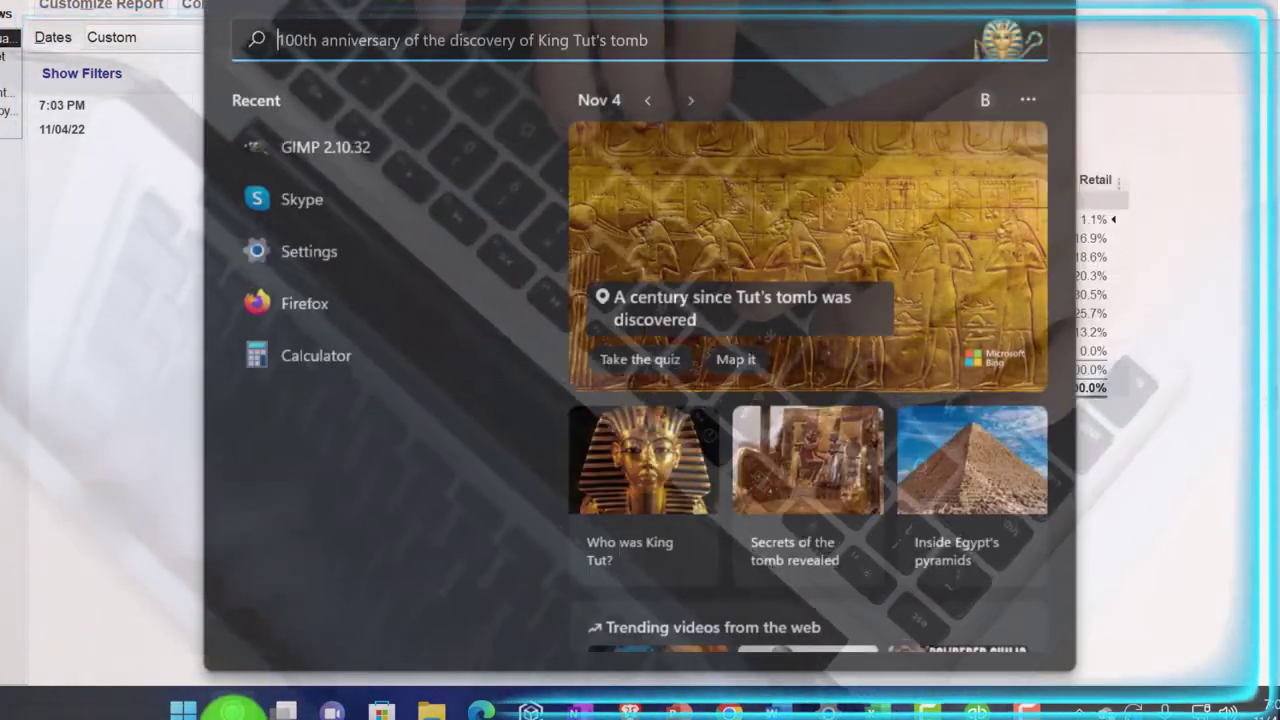
pyautogui.click(318, 360)
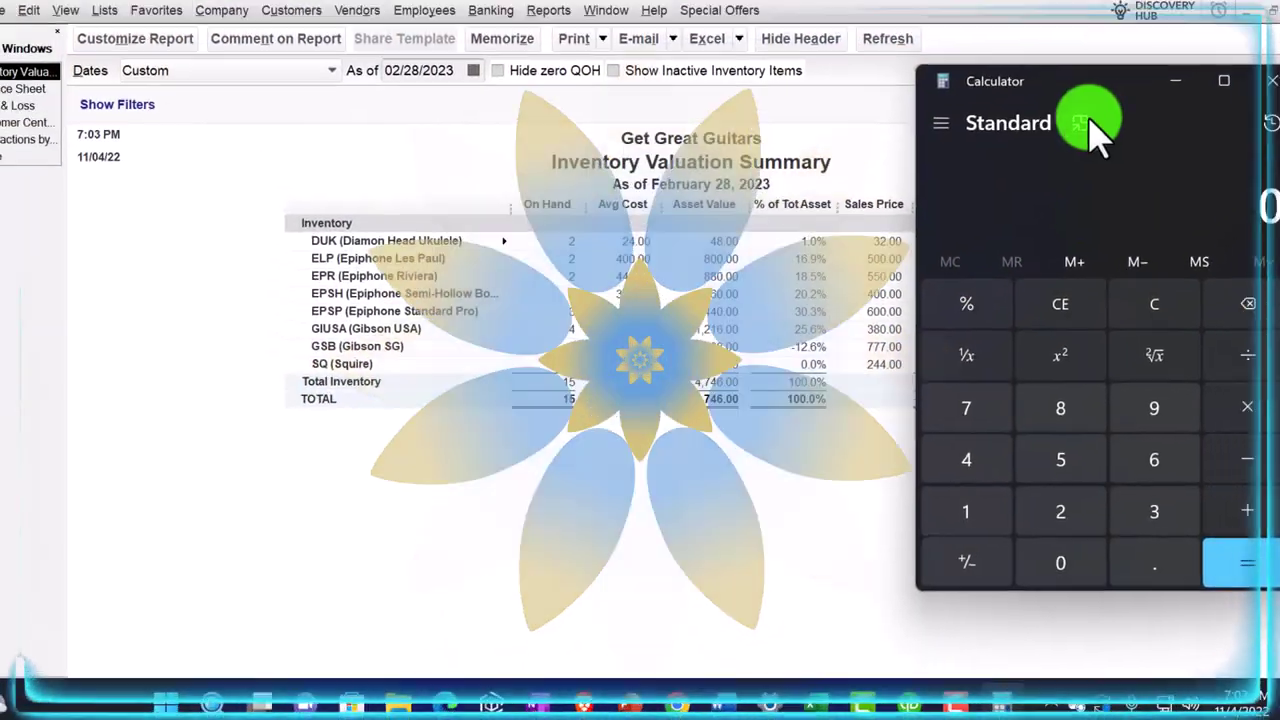
pyautogui.click(1110, 93)
pyautogui.moveTo(1181, 19); pyautogui.dragTo(1136, 212)
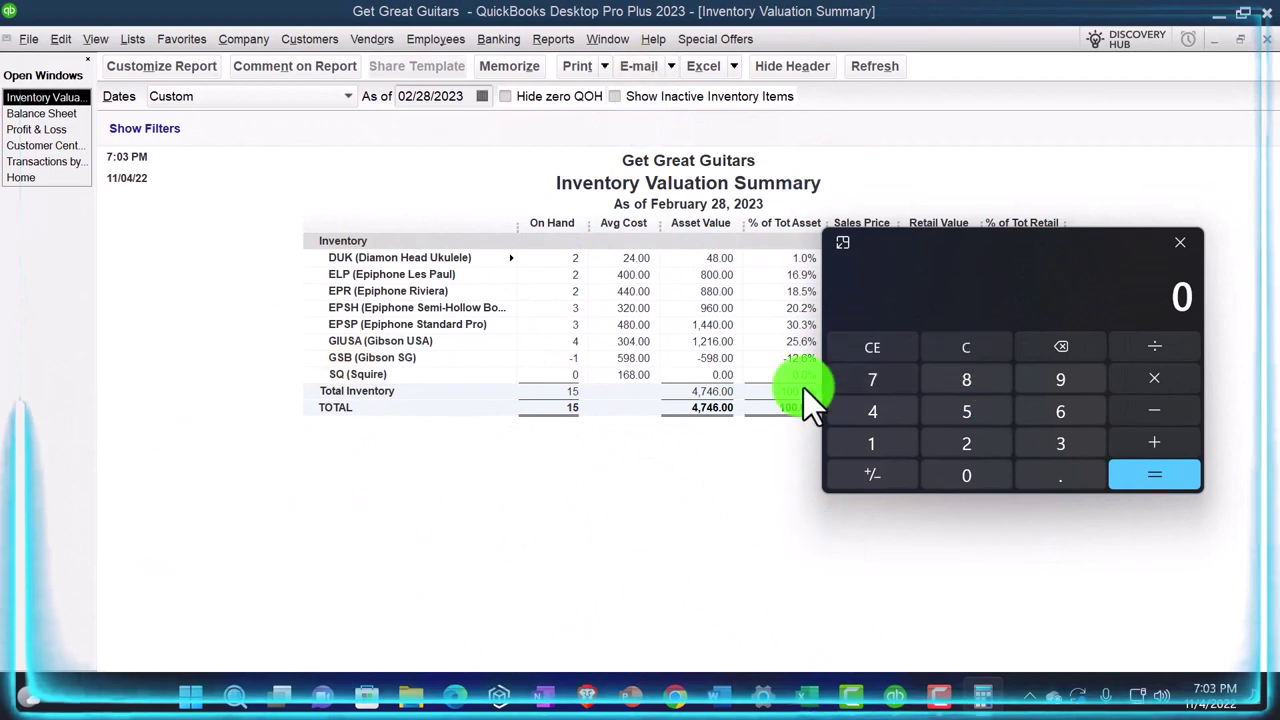
pyautogui.write('4,746')
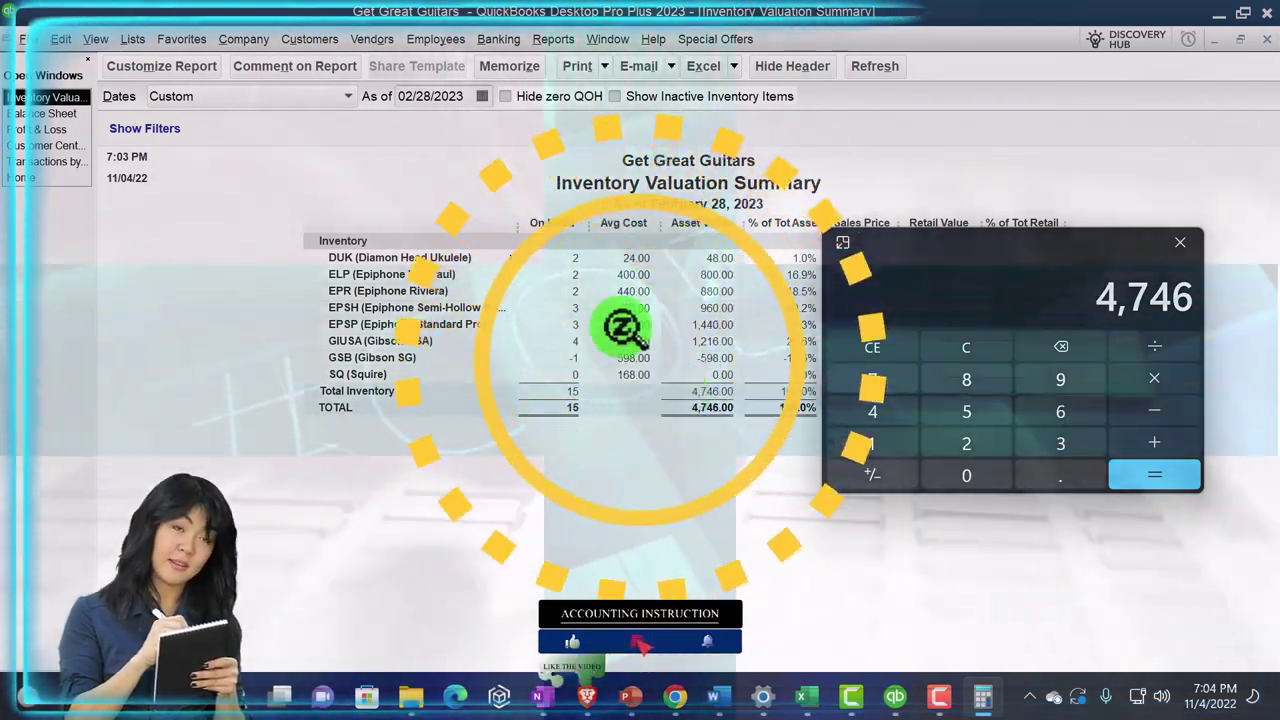
# Bring up the Balance Sheet and reposition the calculator clear of the Inventory Asset balances for comparison.
pyautogui.click(55, 115)
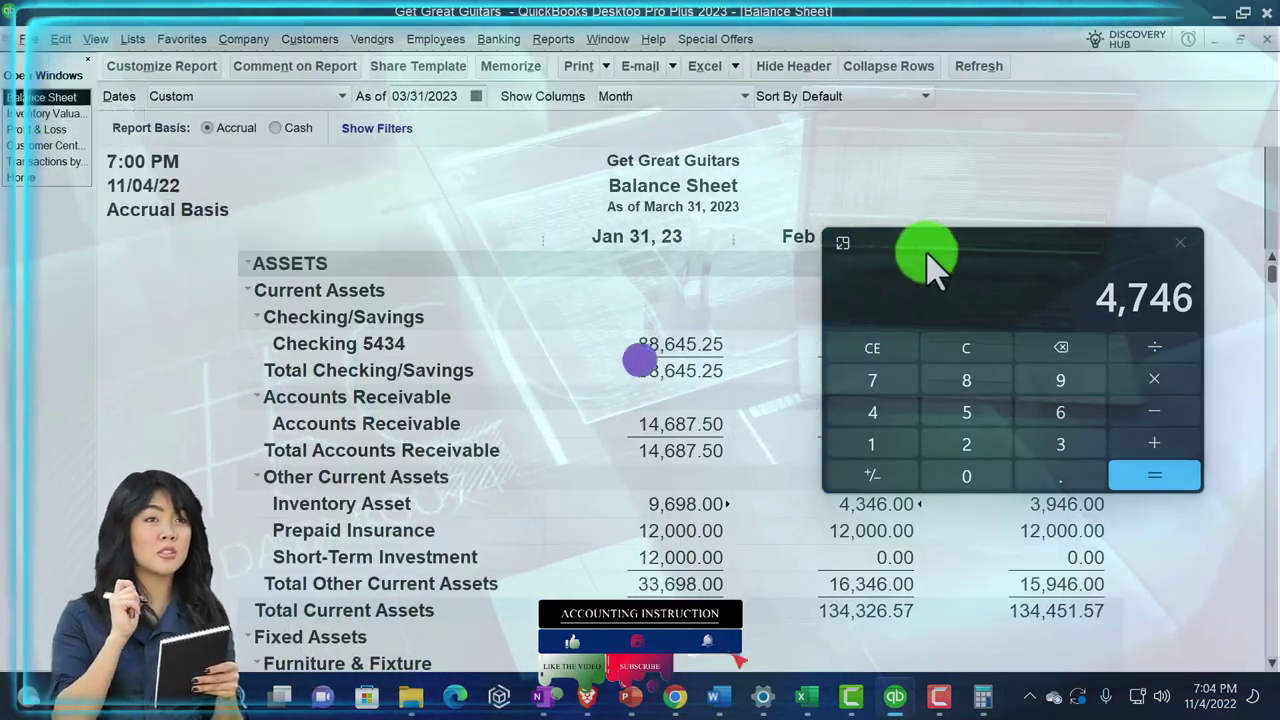
pyautogui.moveTo(928, 262); pyautogui.dragTo(1034, 134)
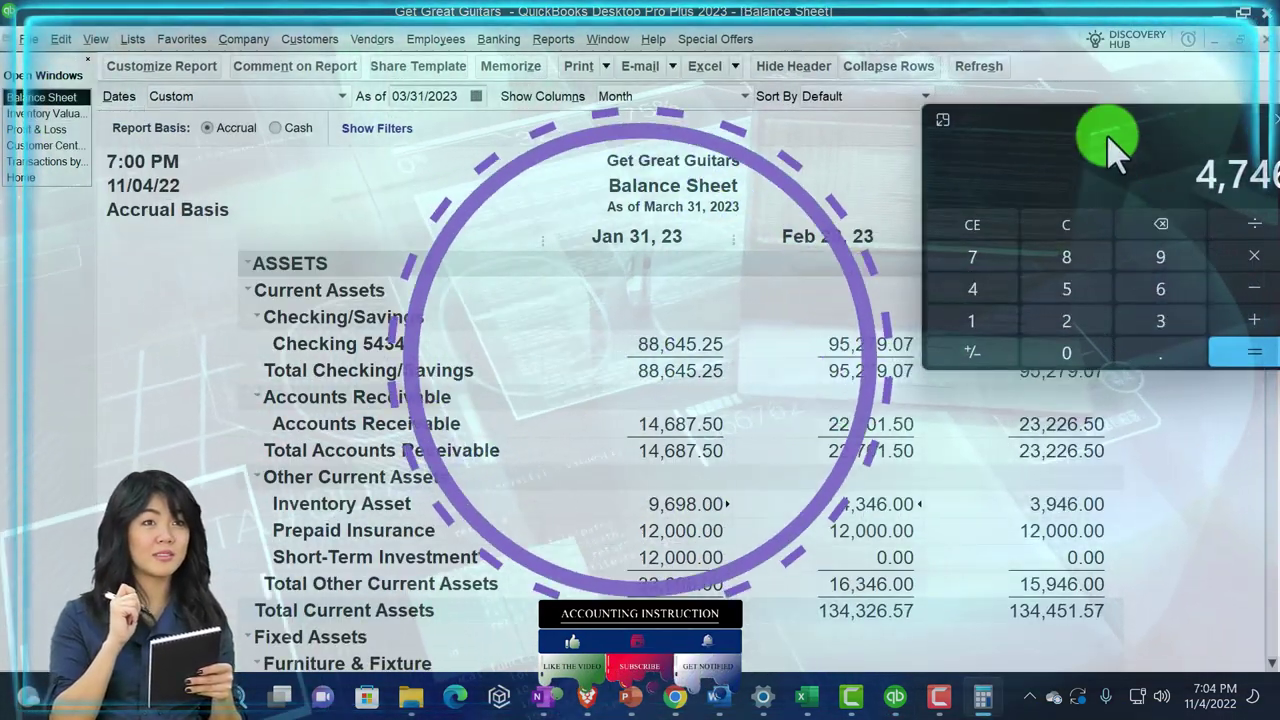
pyautogui.moveTo(1110, 145); pyautogui.dragTo(996, 122)
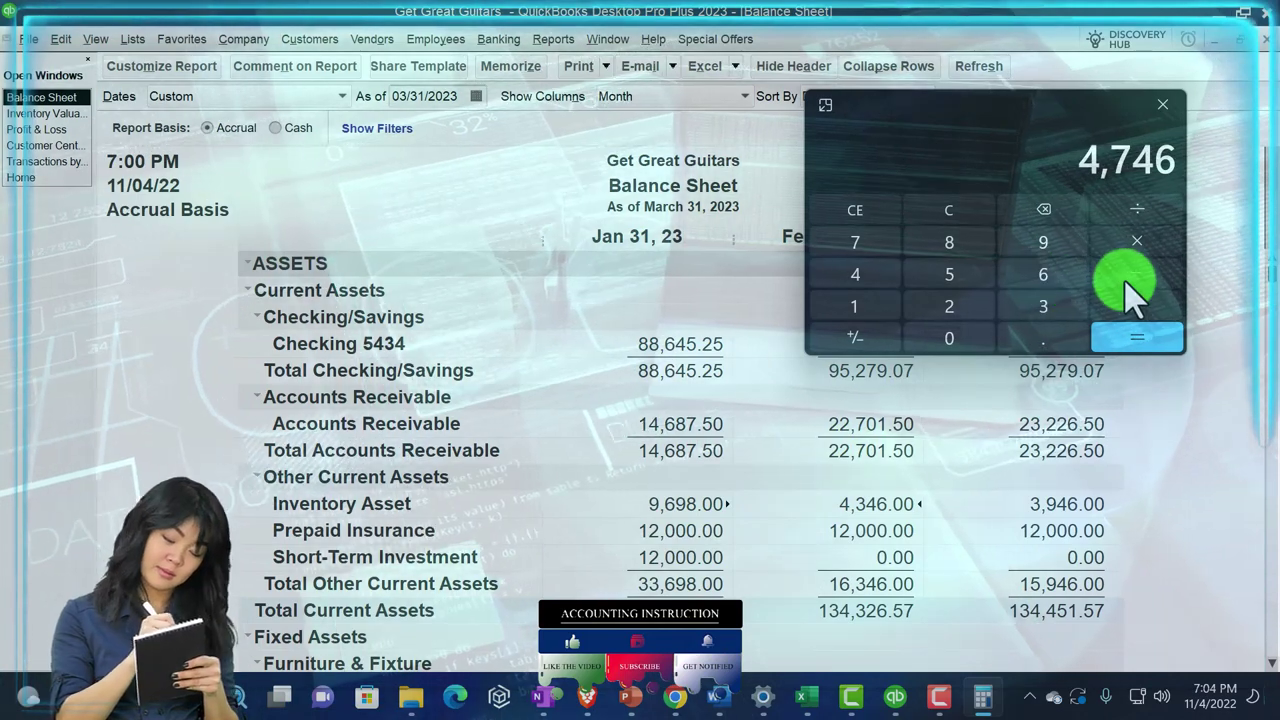
# Subtract the February Inventory Asset balance of 4,346 from the entered 4,746 in Calculator, and minimize Calculator.
pyautogui.write('4346')
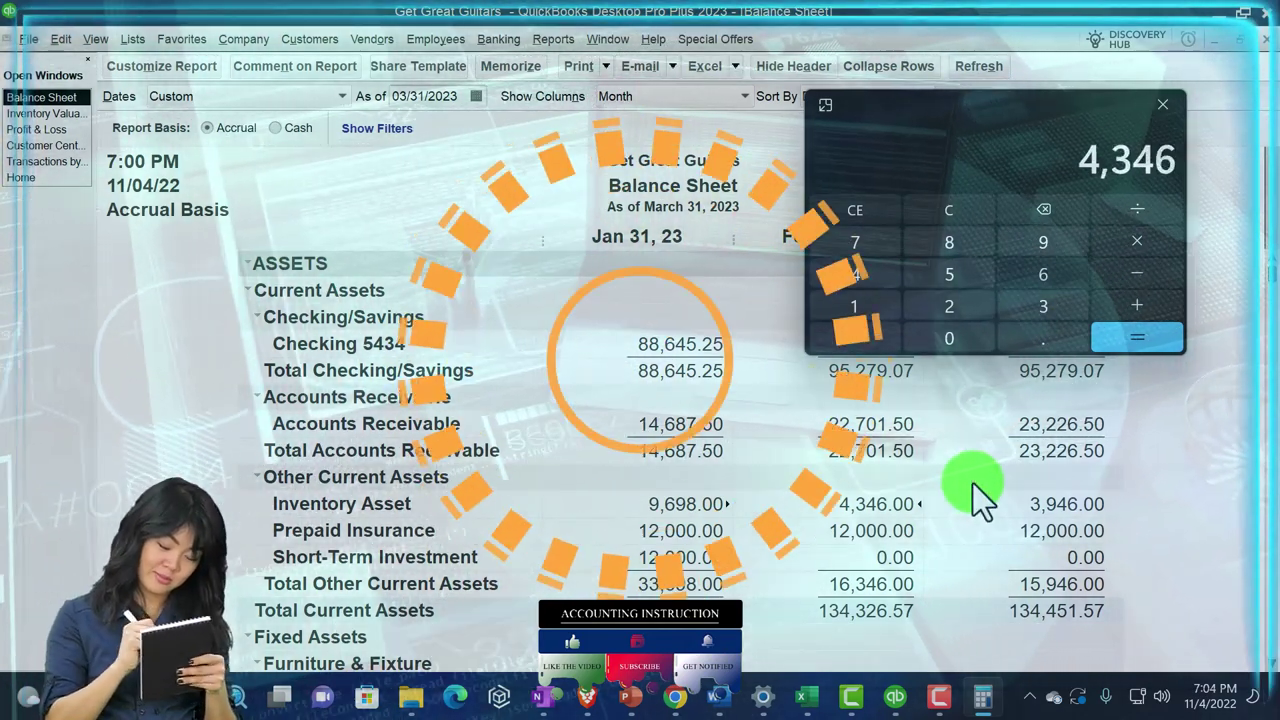
pyautogui.write('400')
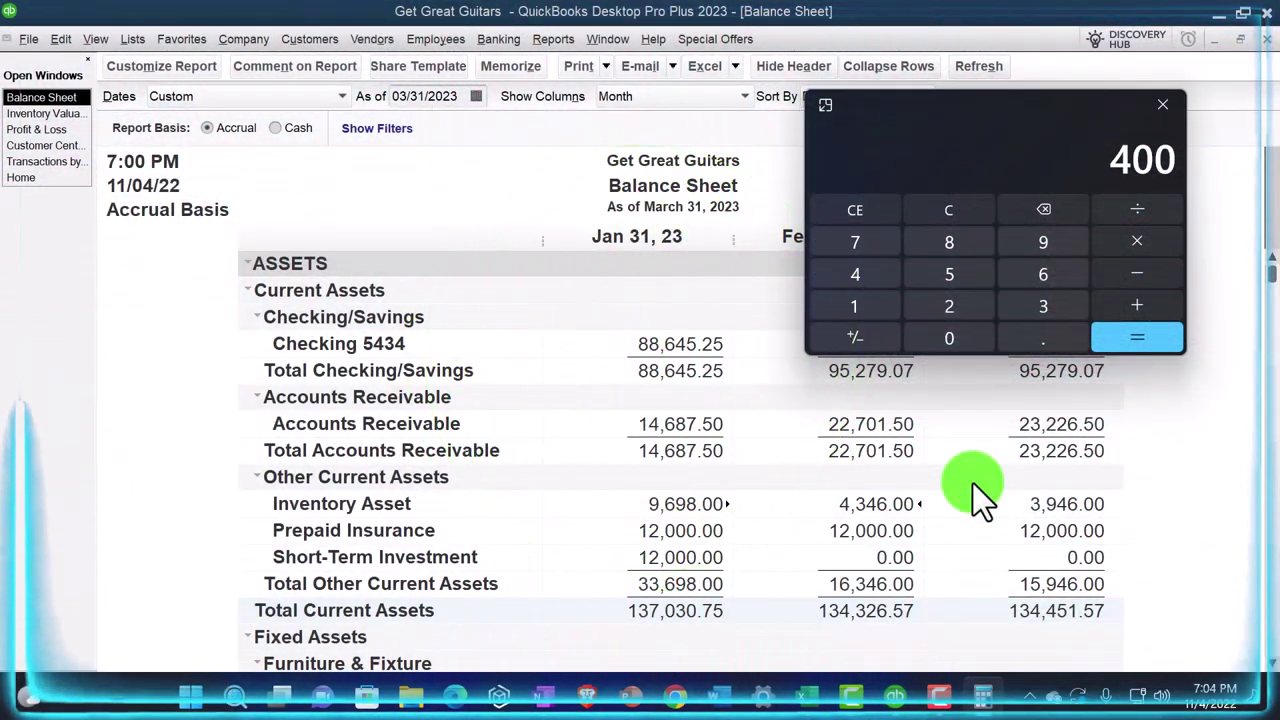
pyautogui.press('super+Down')
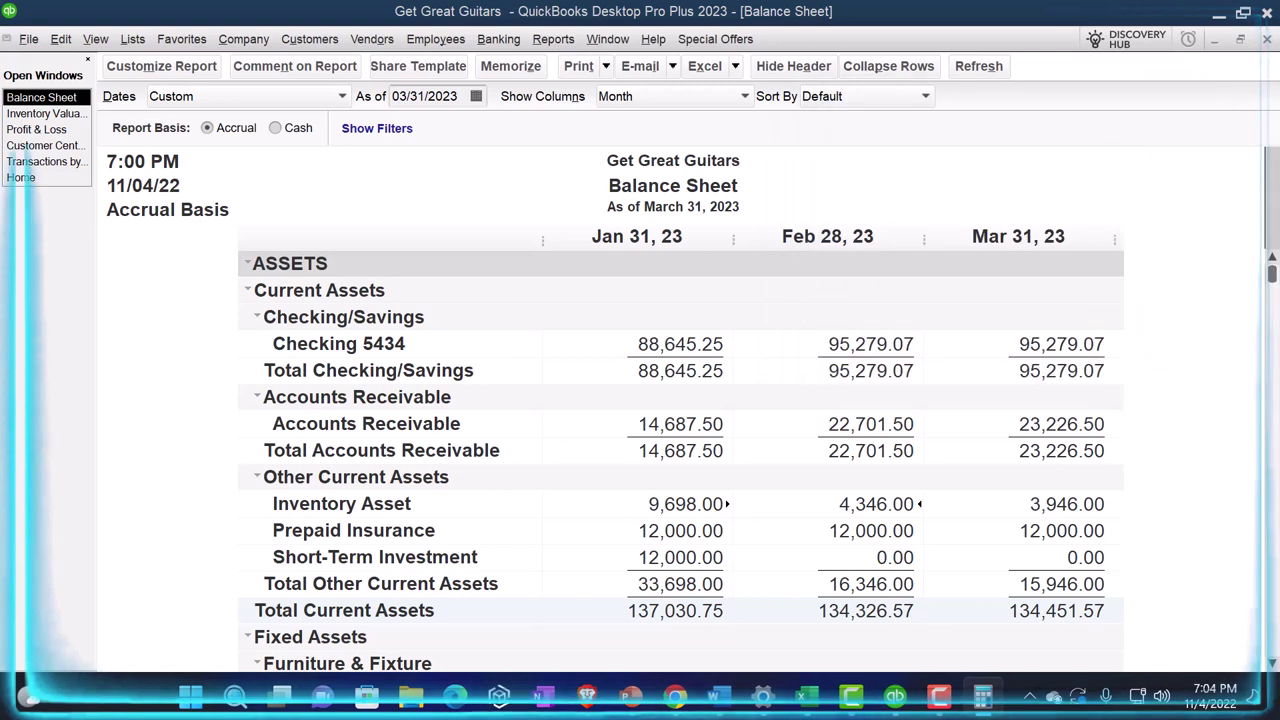
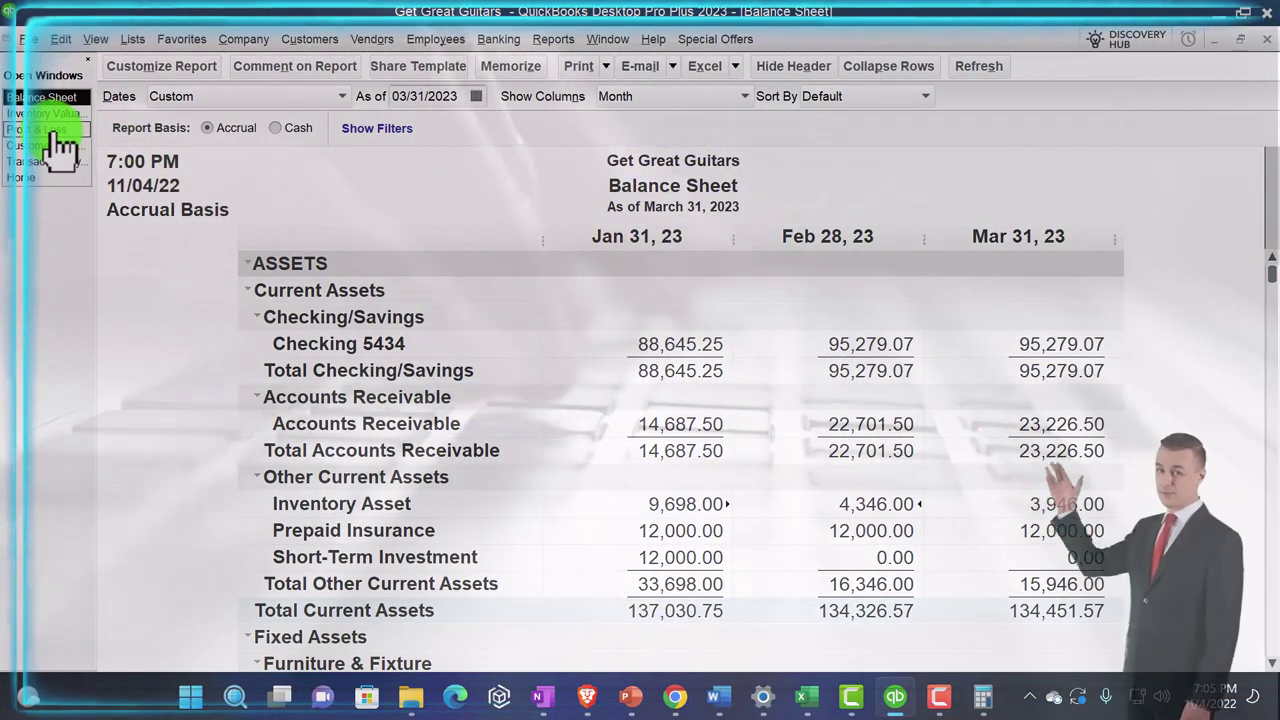
# Bring up the Profit & Loss report and review the February and March sales and cost of goods sold amounts.
pyautogui.click(58, 131)
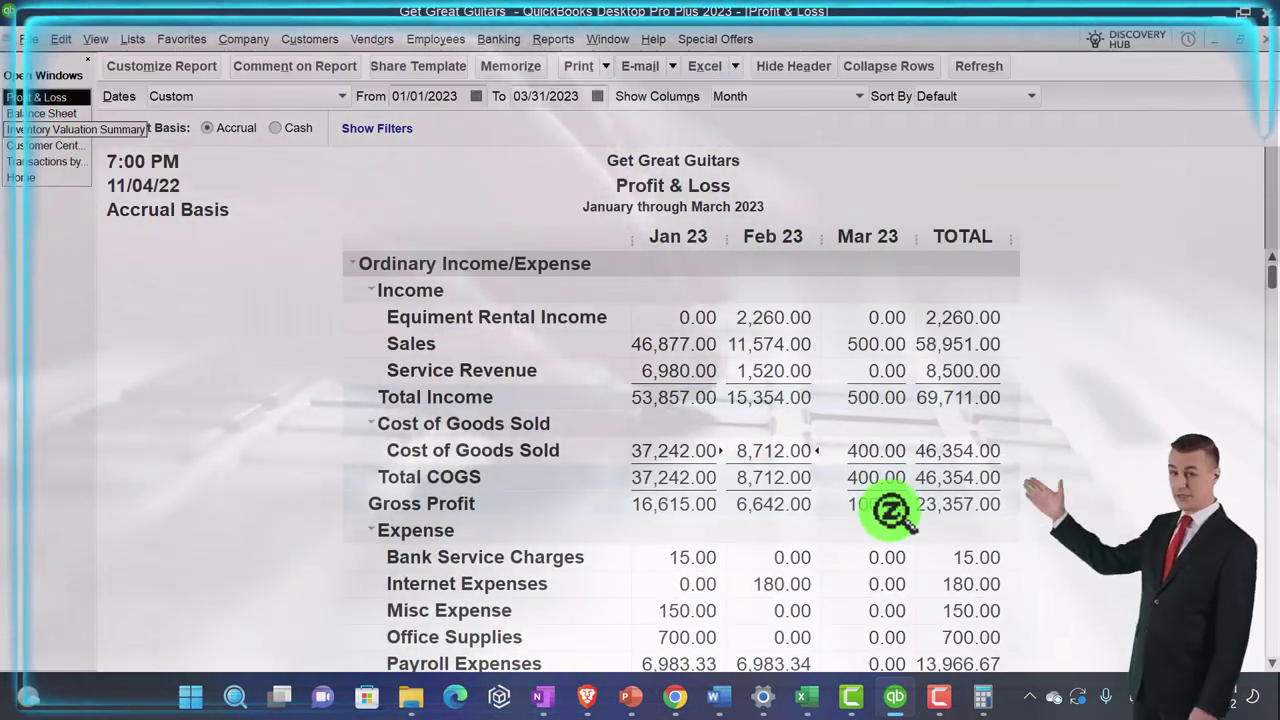
pyautogui.scroll(-3, 900, 510)
pyautogui.scroll(1, 928, 510)
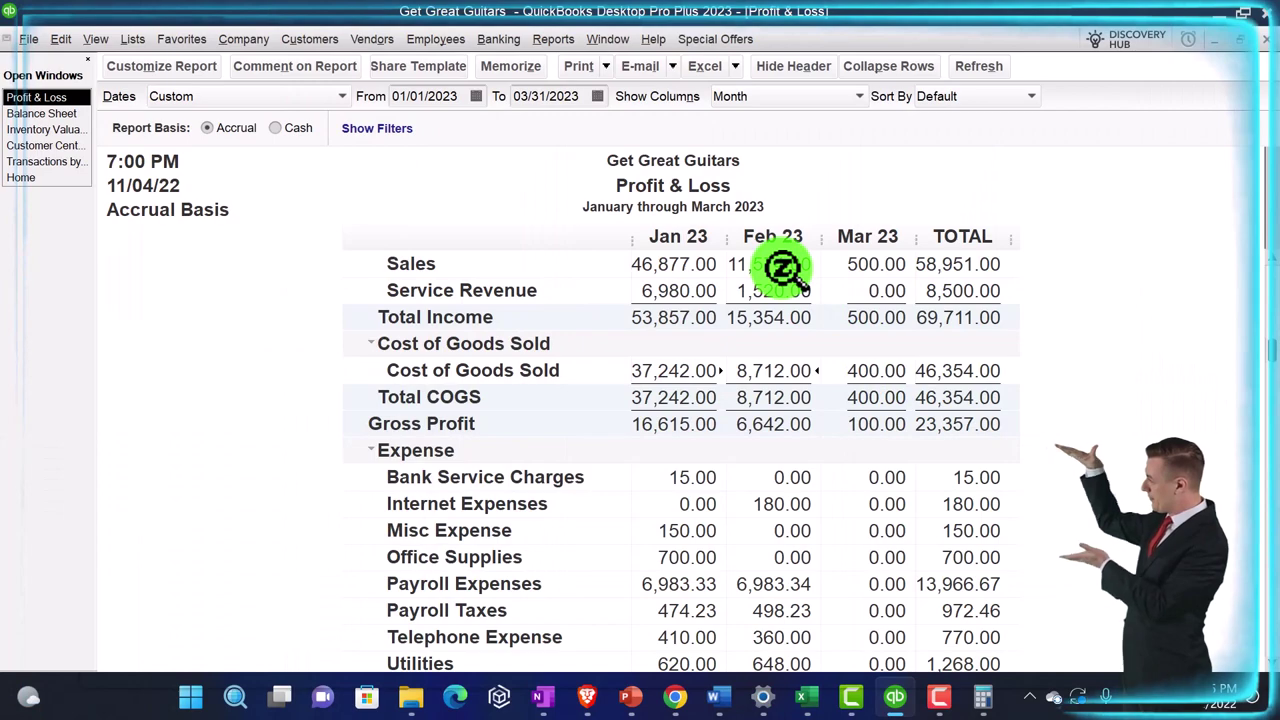
pyautogui.scroll(1, 783, 268)
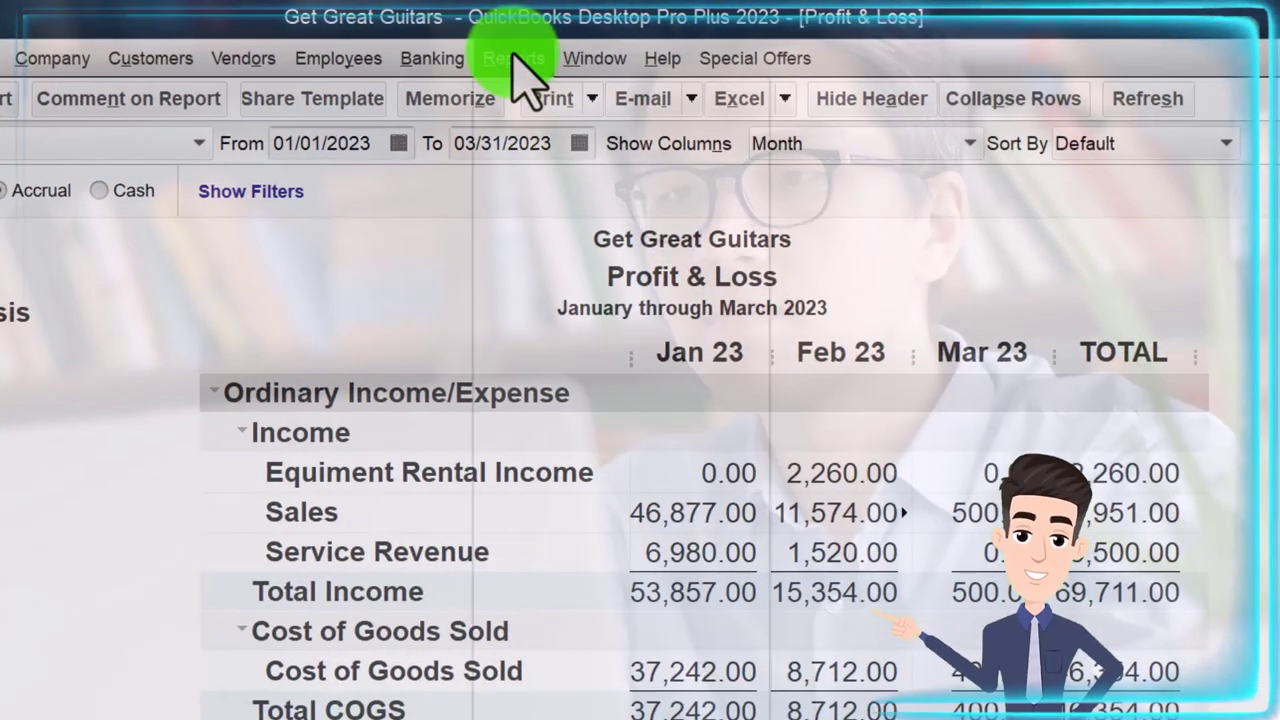
# Open the Trial Balance report and set its date range from 01/01/2023 to 02/28/2023.
pyautogui.click(551, 40)
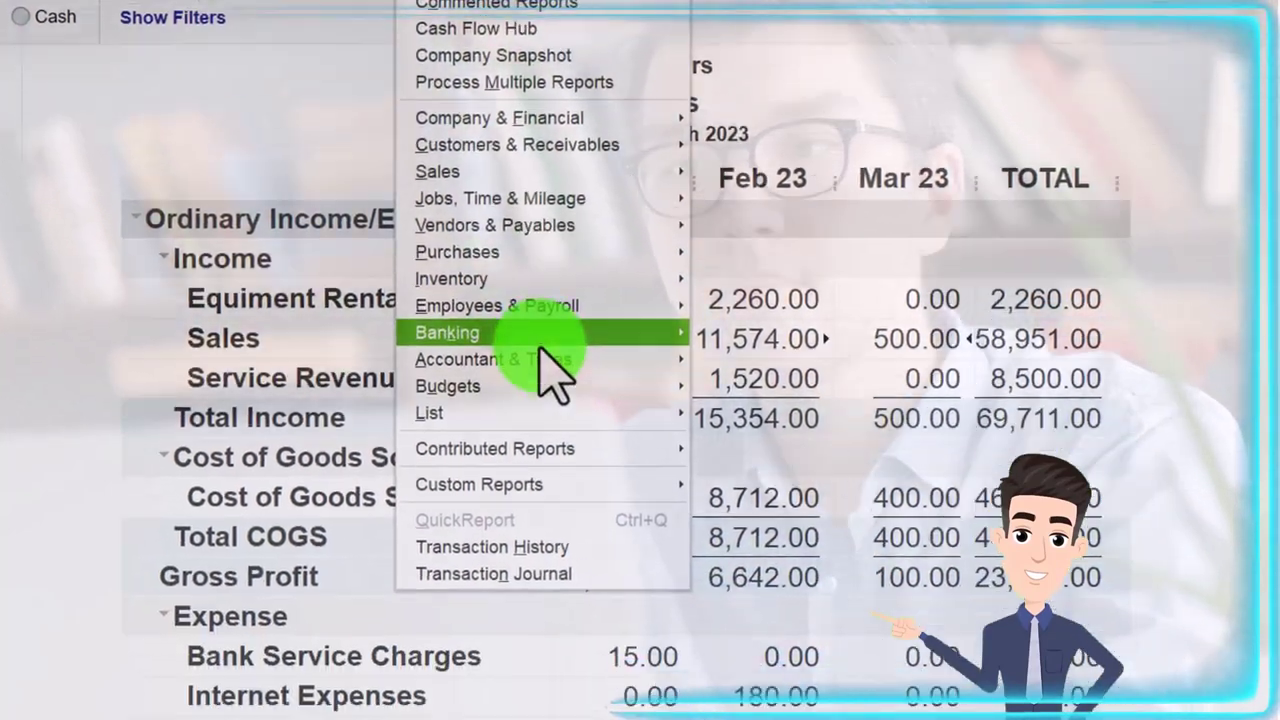
pyautogui.moveTo(619, 538)
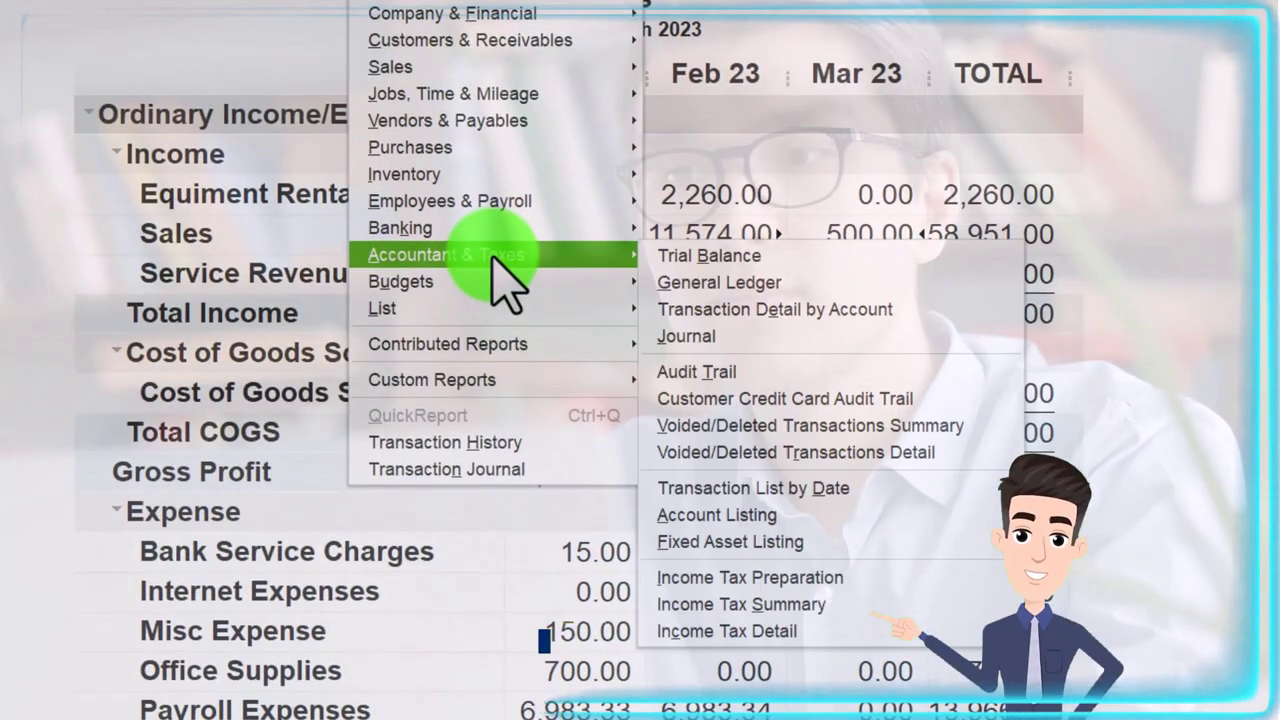
pyautogui.click(706, 258)
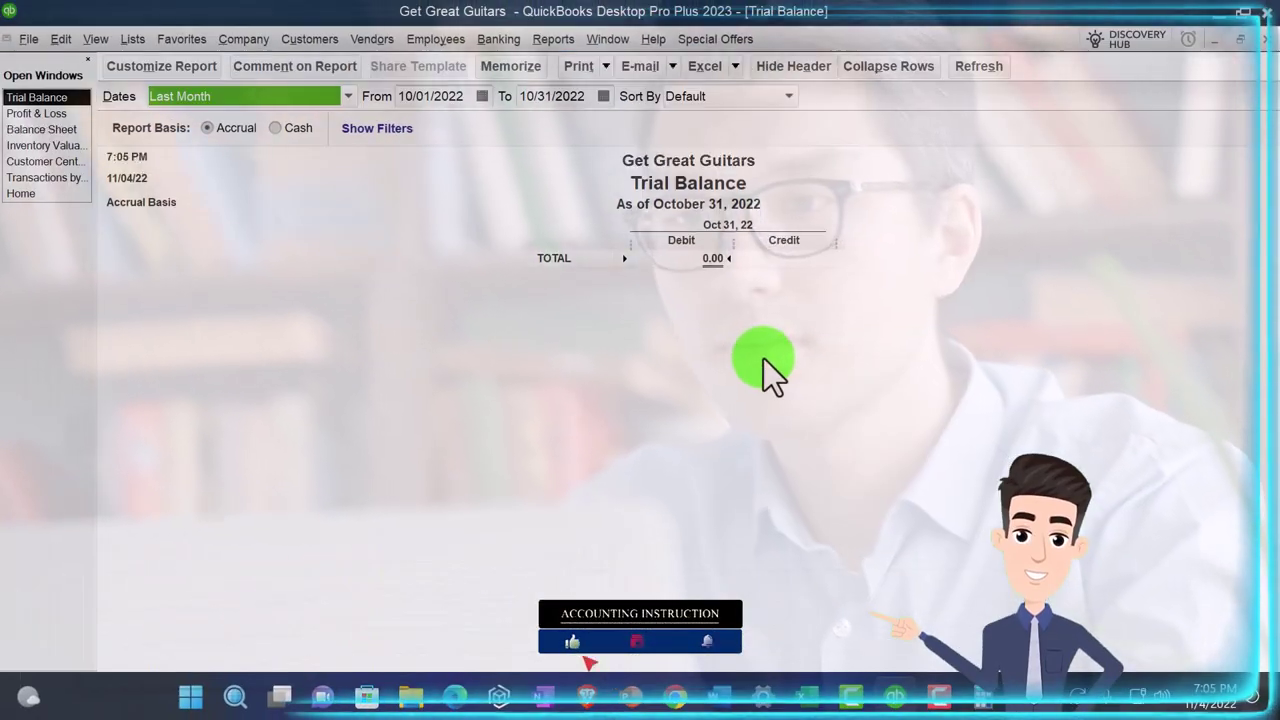
pyautogui.press('Tab')
pyautogui.write('01/01/202')
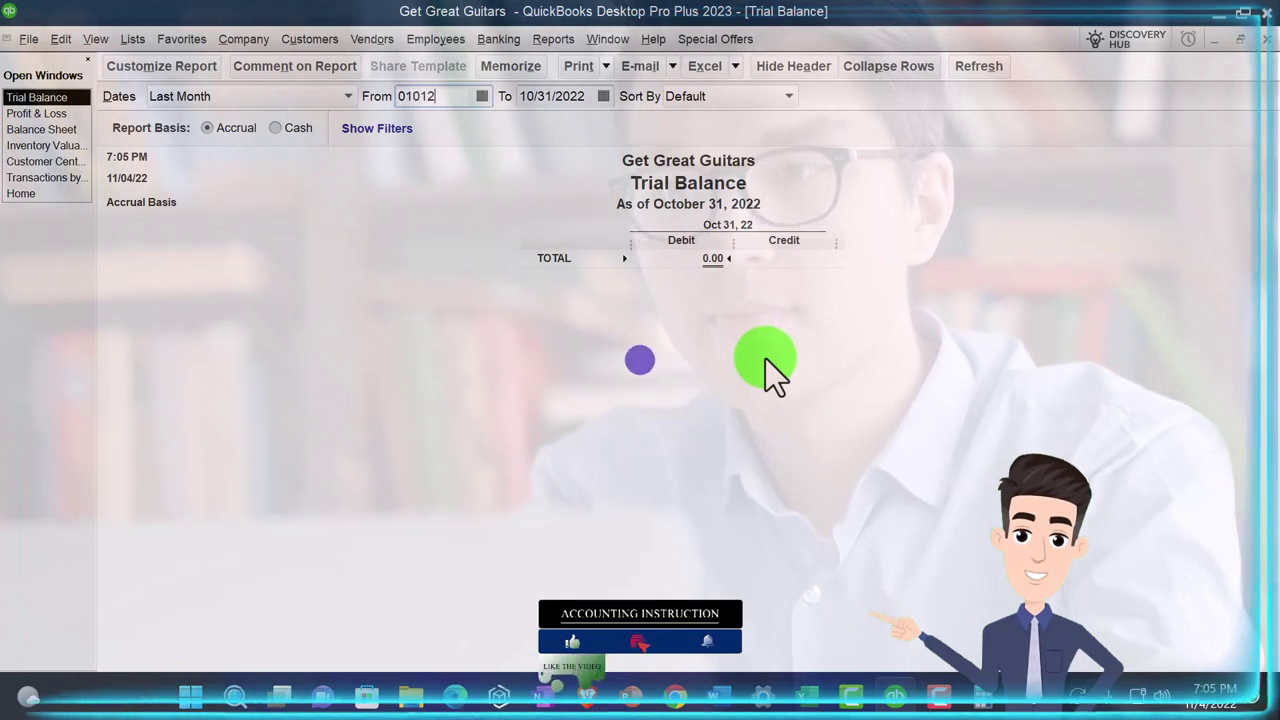
pyautogui.write('3')
pyautogui.press('Tab')
pyautogui.write('022823')
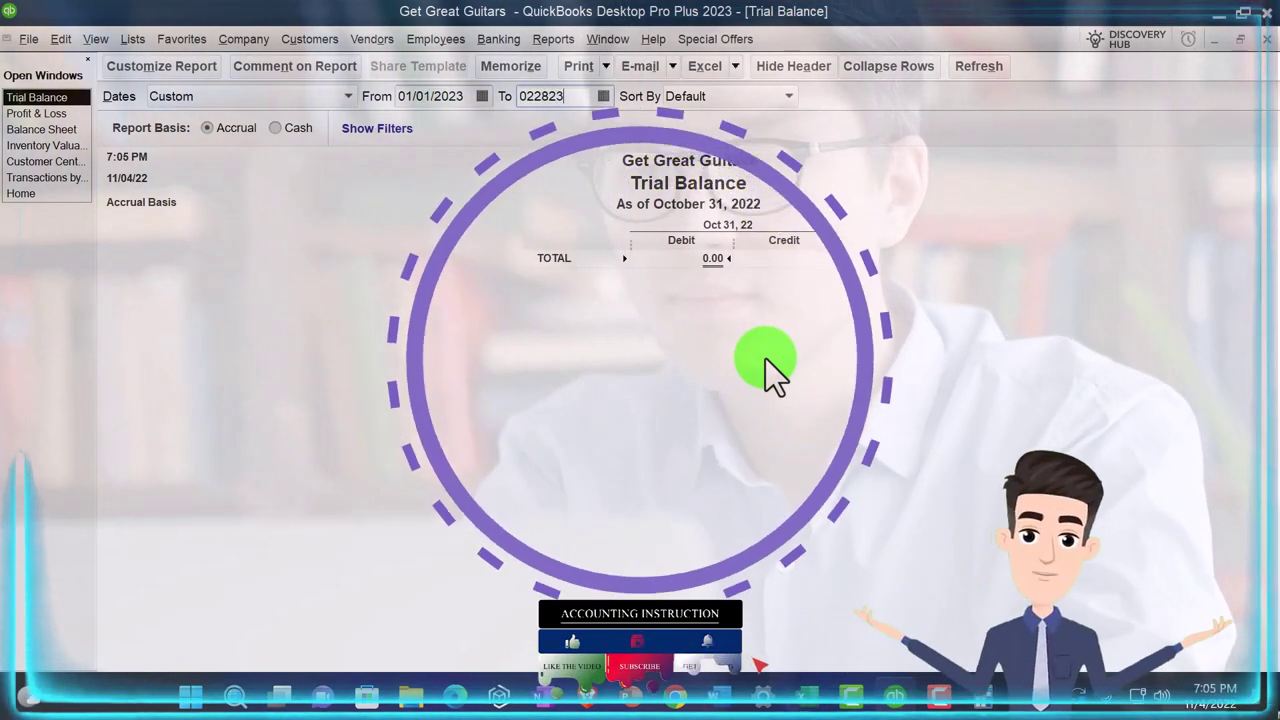
pyautogui.press('Tab')
pyautogui.click(161, 72)
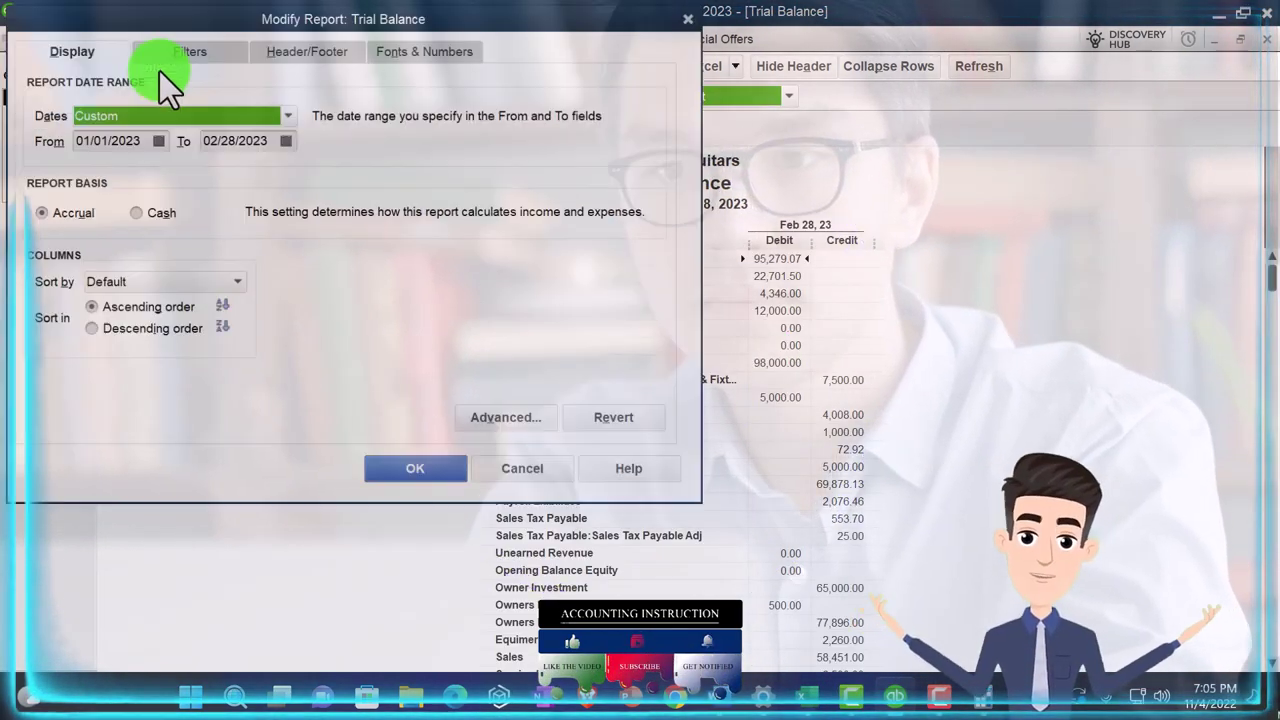
pyautogui.click(693, 14)
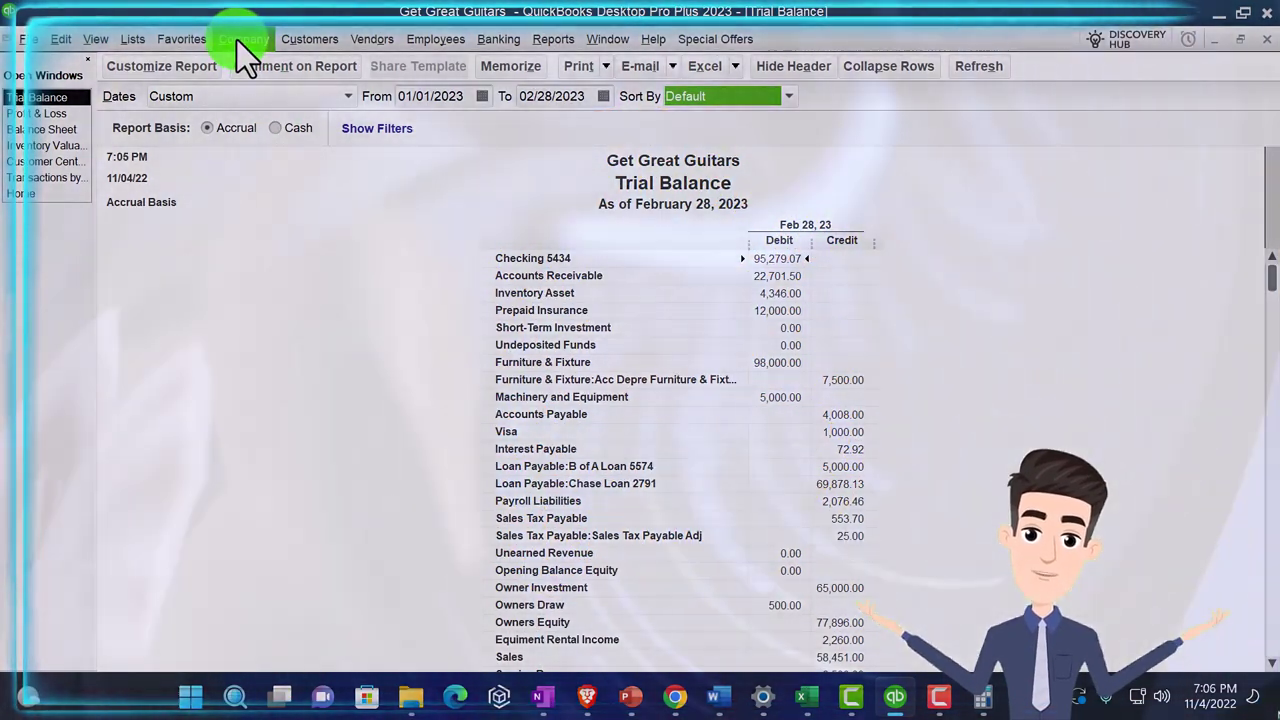
# Change the Bank Service Charges check's date to 02/28/2023 in the Checking 5434 register and record the change.
pyautogui.click(132, 39)
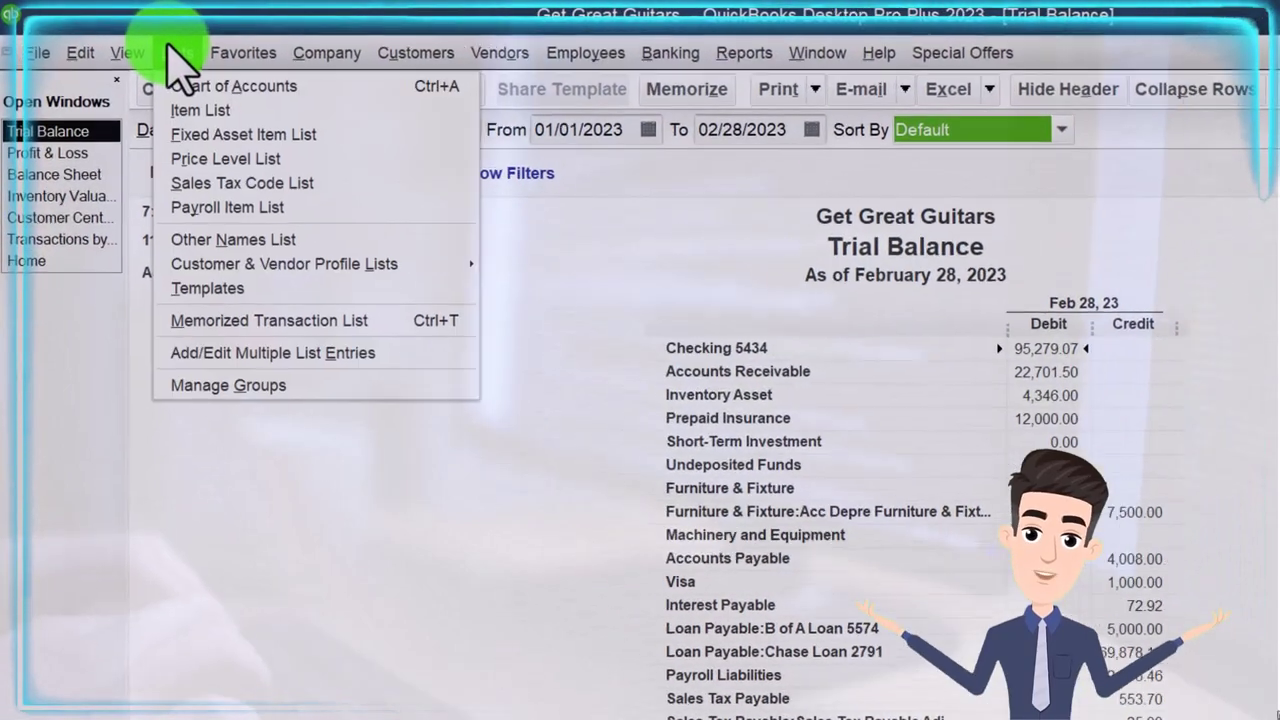
pyautogui.click(255, 86)
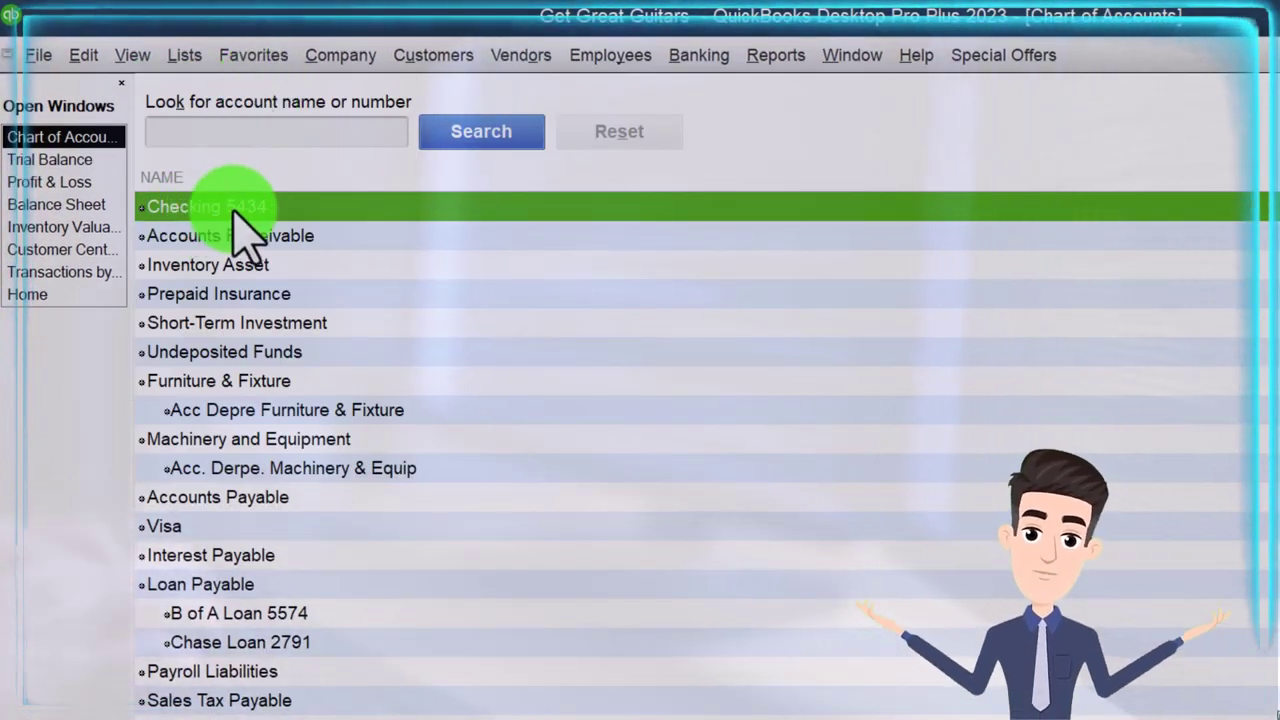
pyautogui.doubleClick(232, 207)
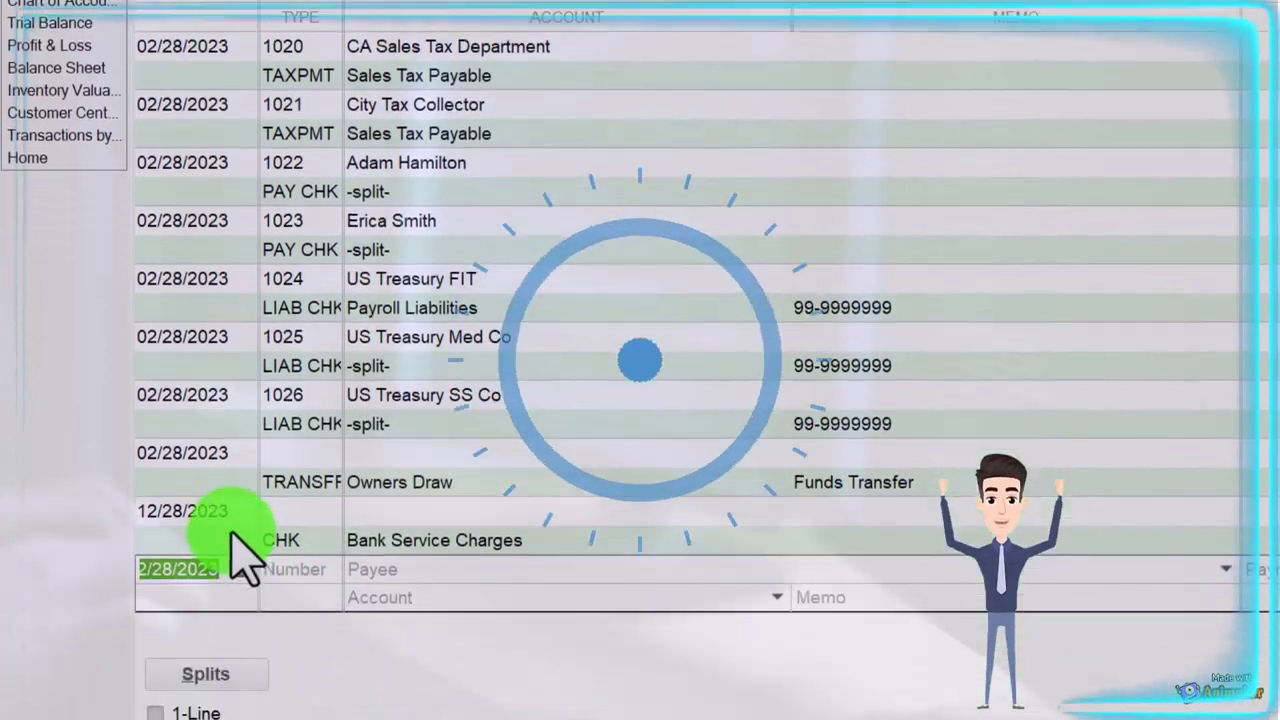
pyautogui.click(232, 530)
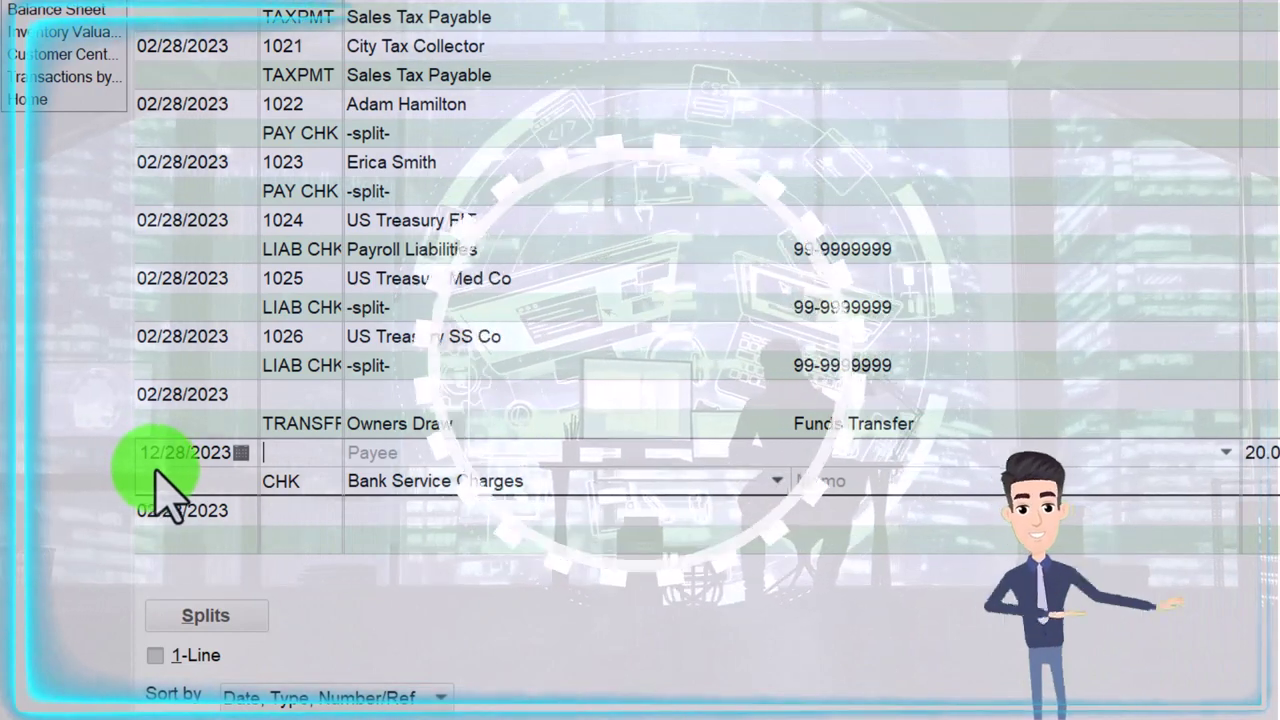
pyautogui.click(161, 453)
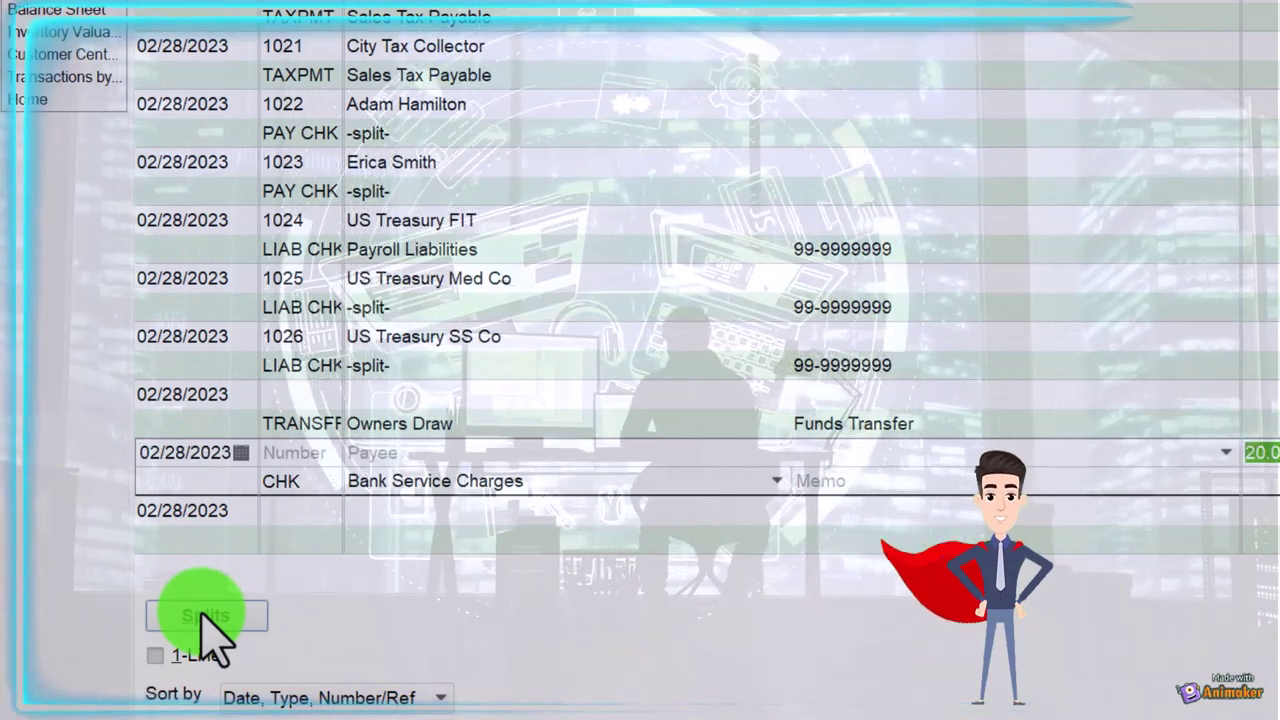
pyautogui.click(205, 615)
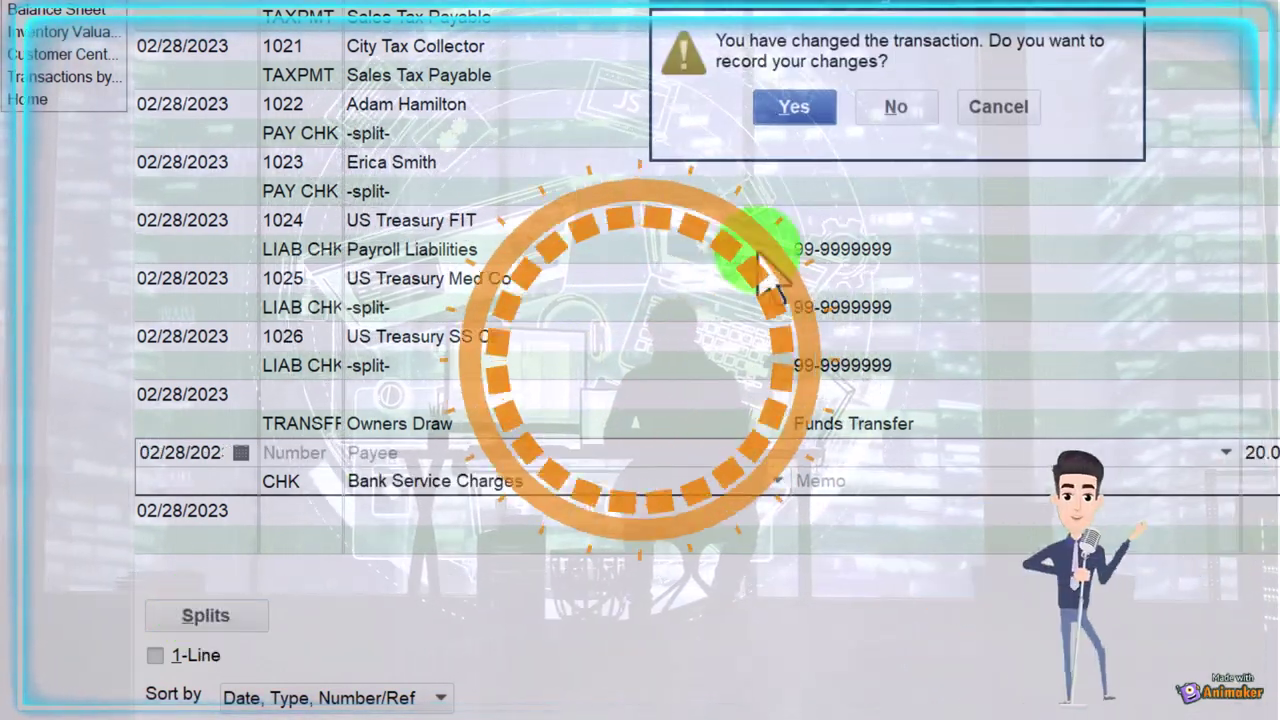
pyautogui.click(800, 110)
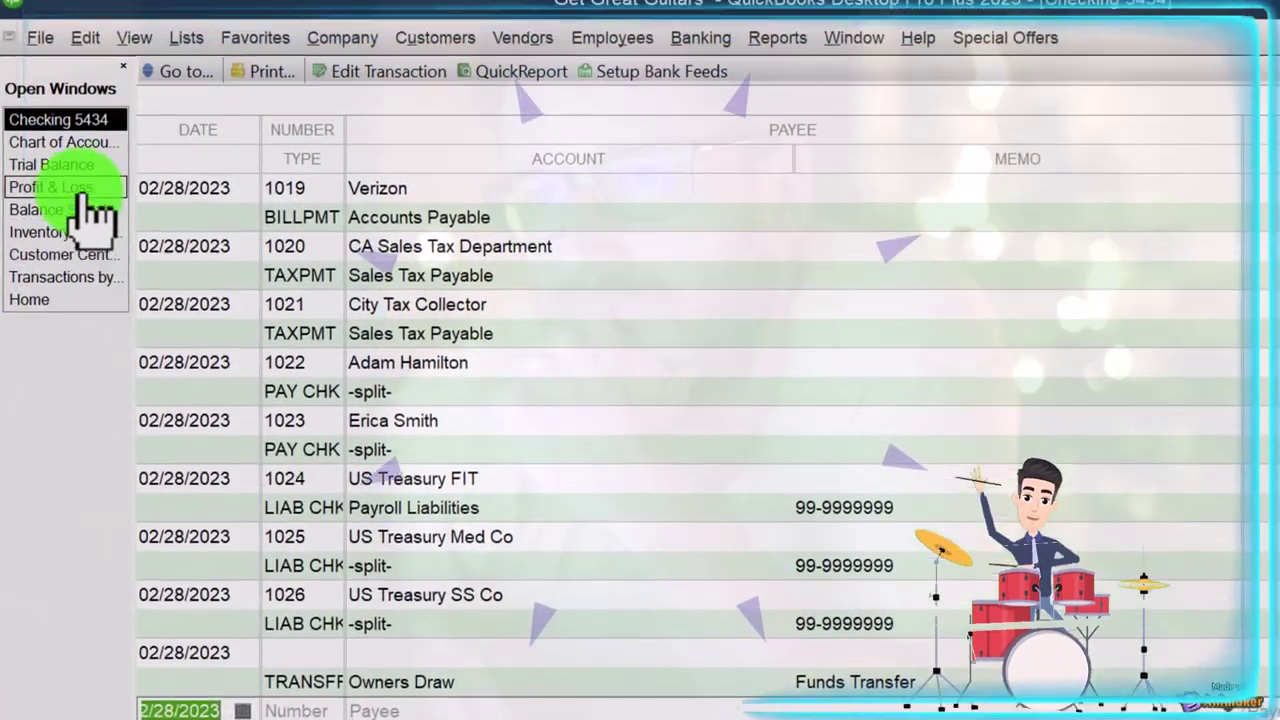
# Return to the Trial Balance and enlarge its report fonts to size 16.
pyautogui.click(62, 183)
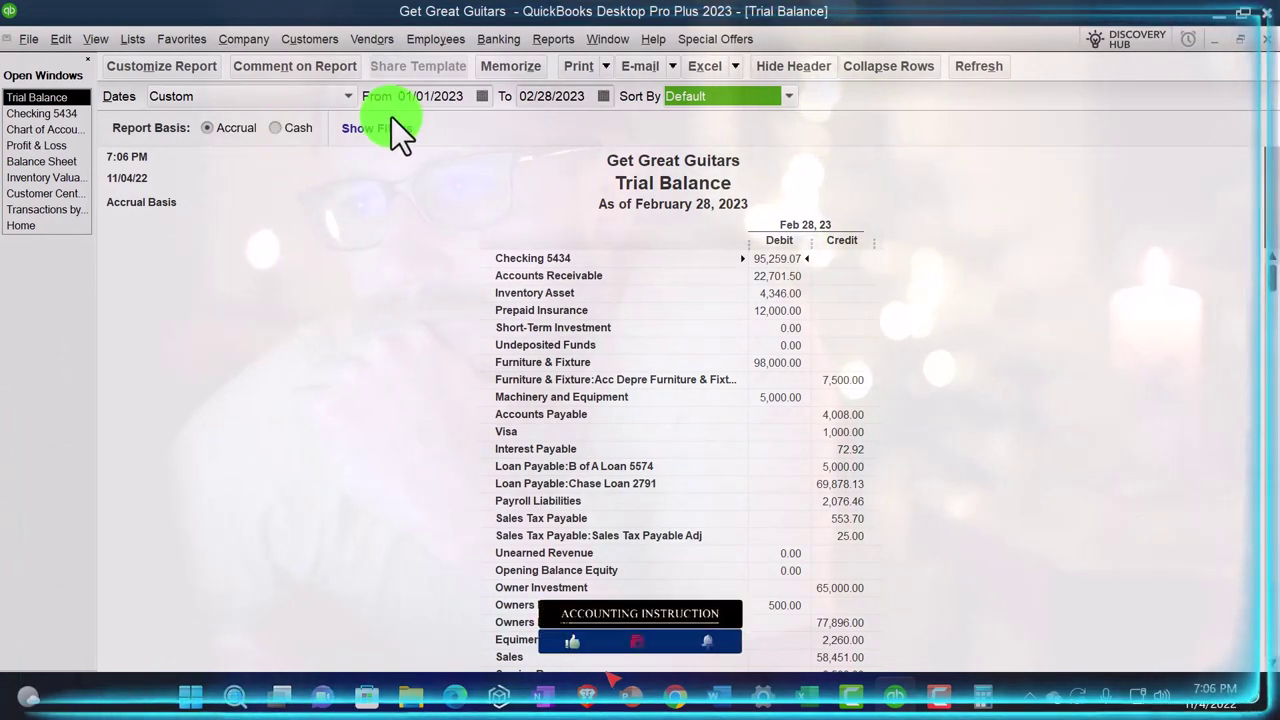
pyautogui.click(190, 78)
pyautogui.click(382, 53)
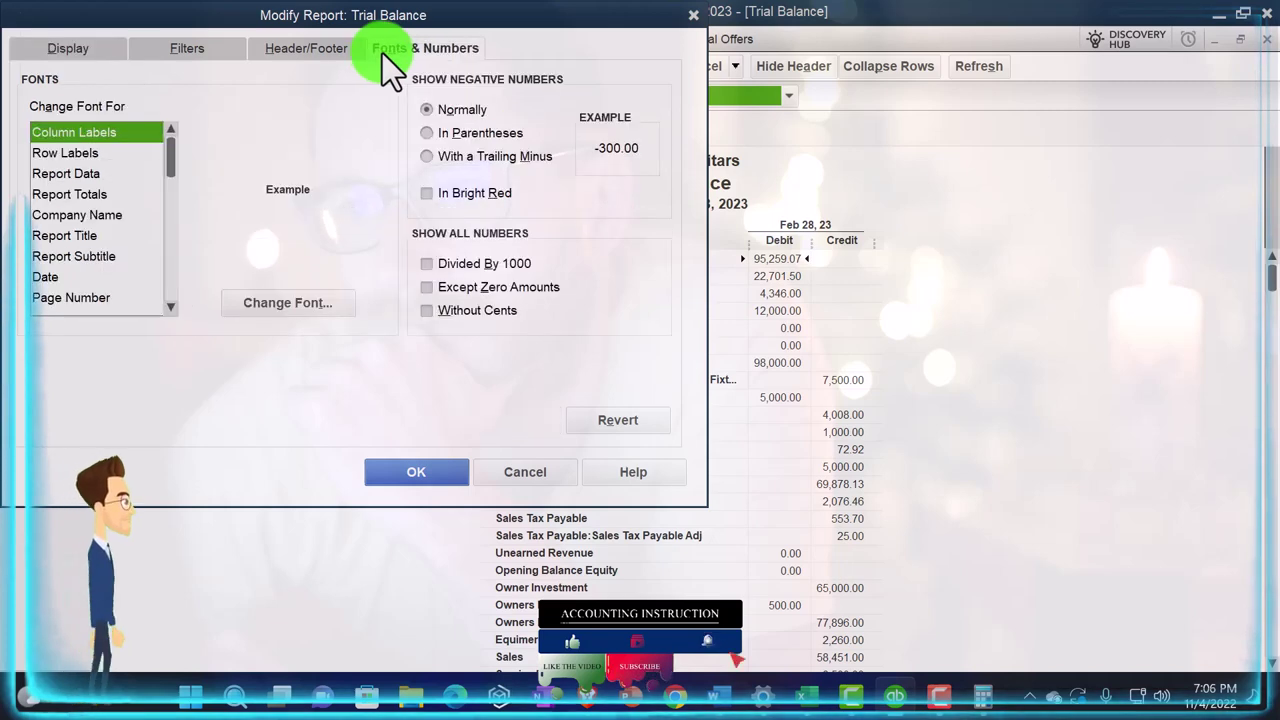
pyautogui.click(338, 301)
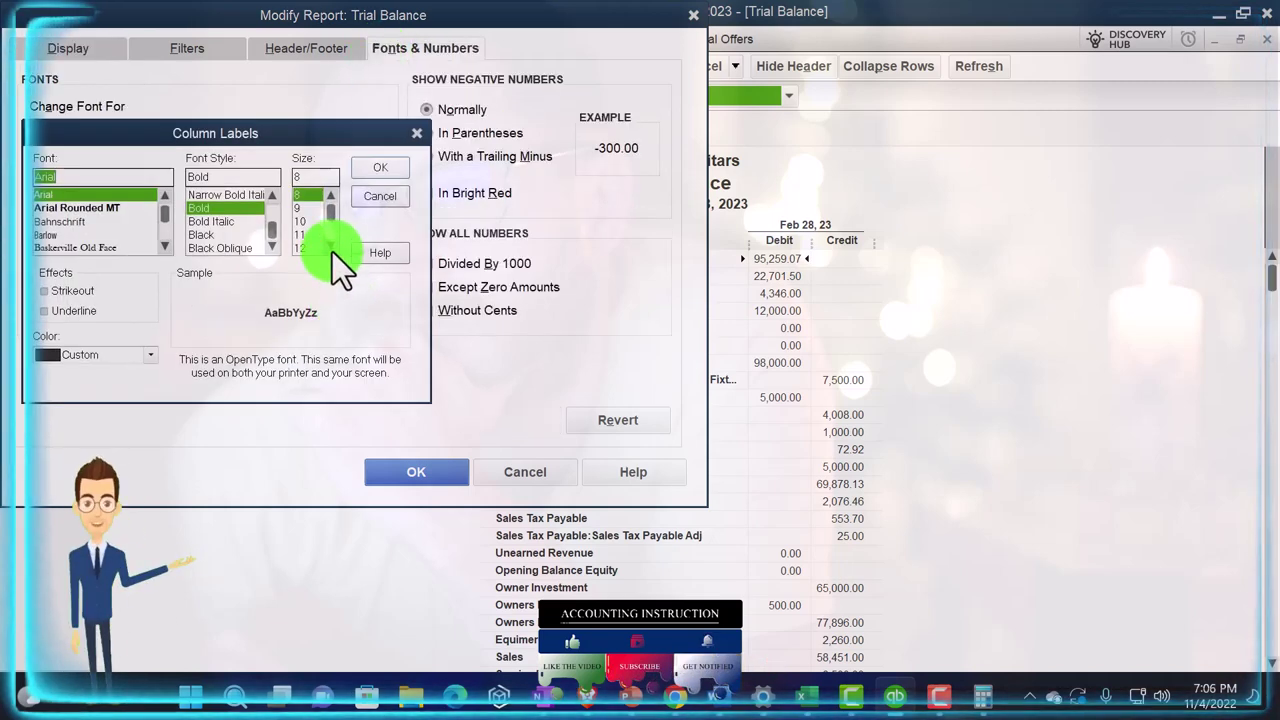
pyautogui.click(308, 248)
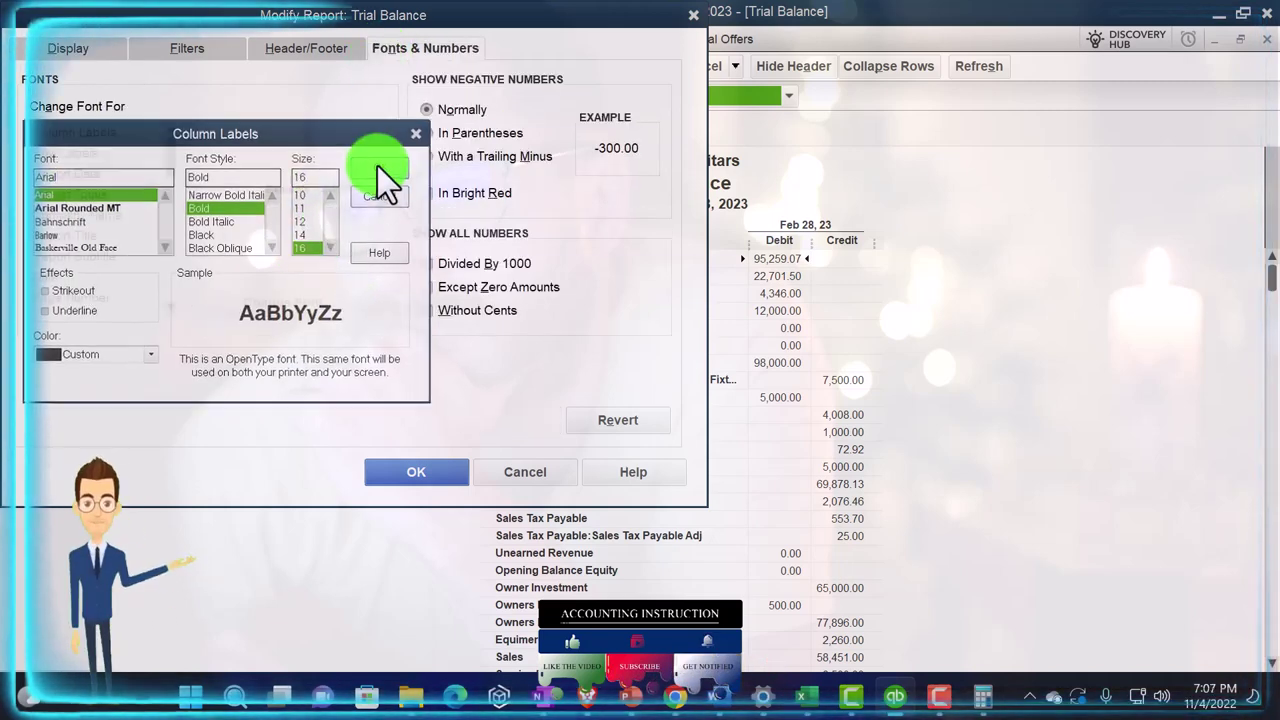
pyautogui.click(379, 167)
pyautogui.click(561, 215)
pyautogui.click(450, 468)
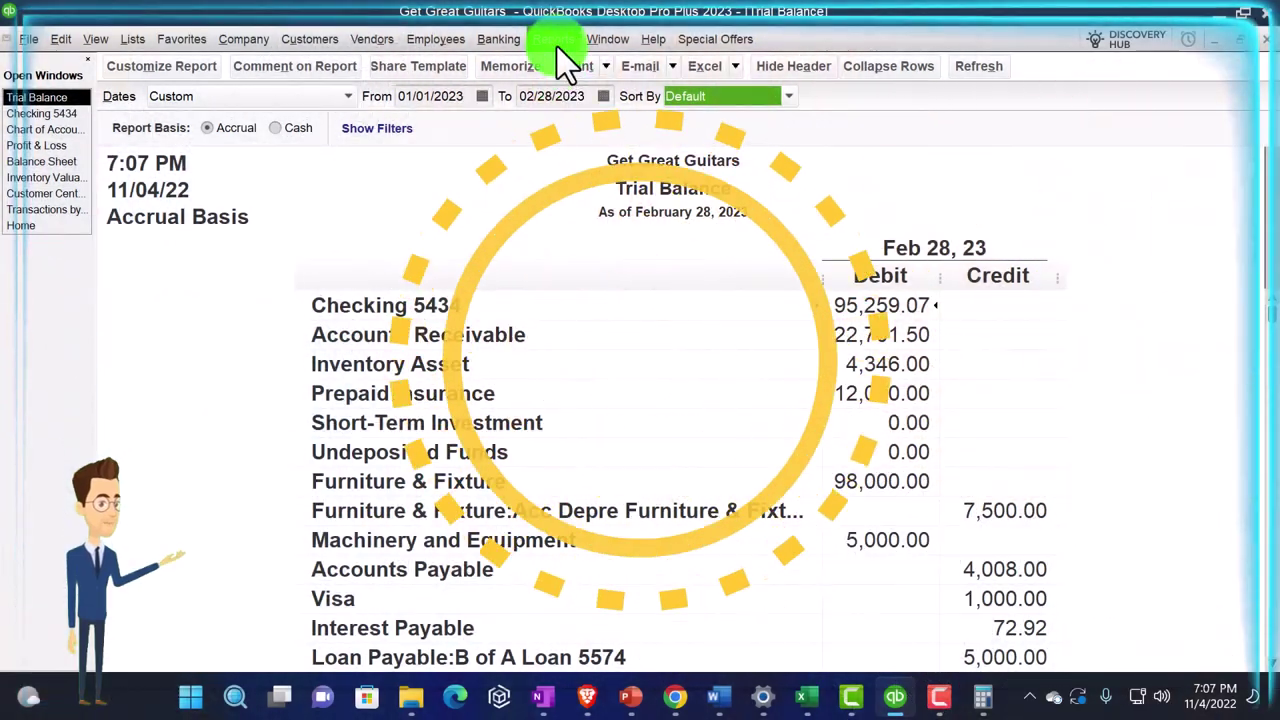
# Open the Journal report and set both its start and end dates to 02/28/2023.
pyautogui.click(557, 45)
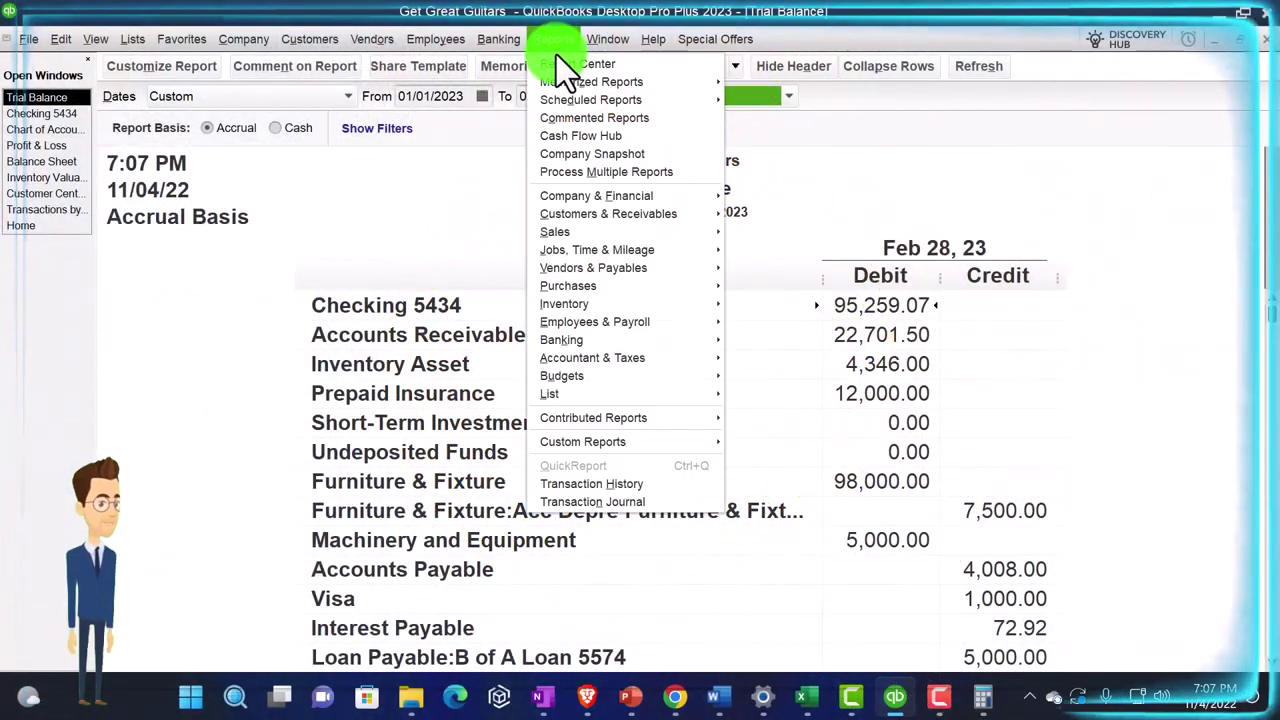
pyautogui.moveTo(657, 357)
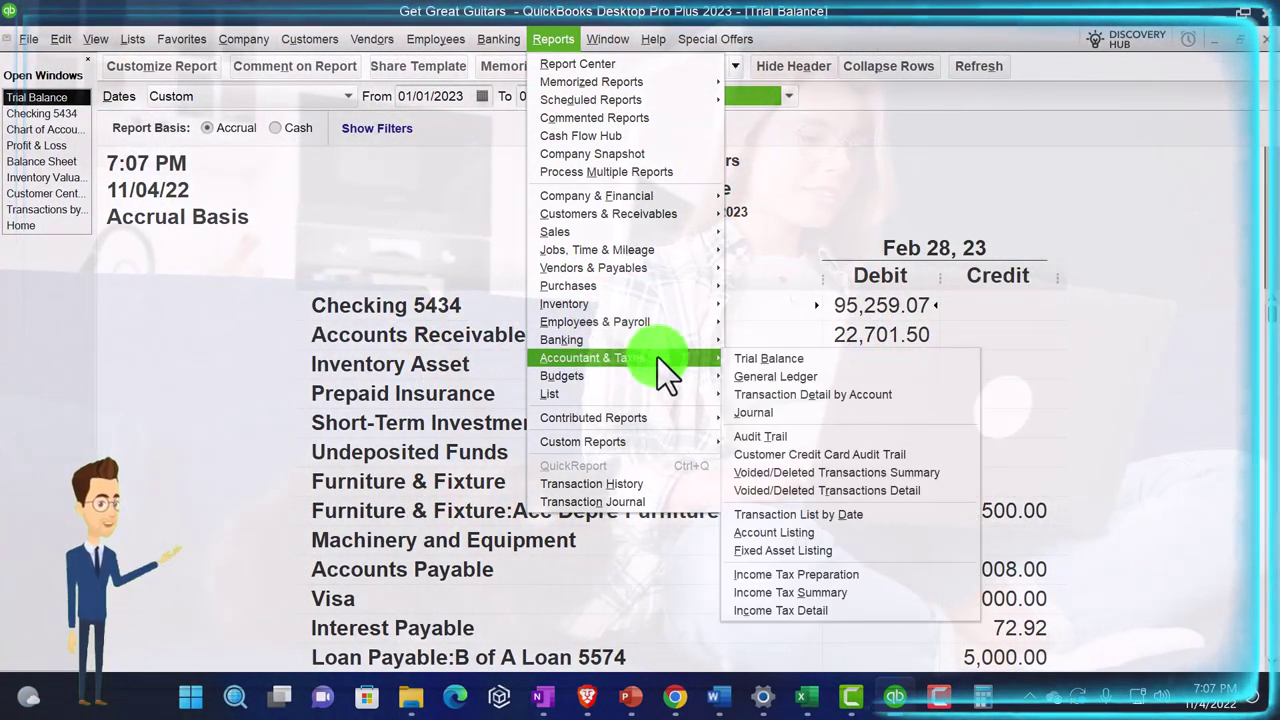
pyautogui.click(752, 360)
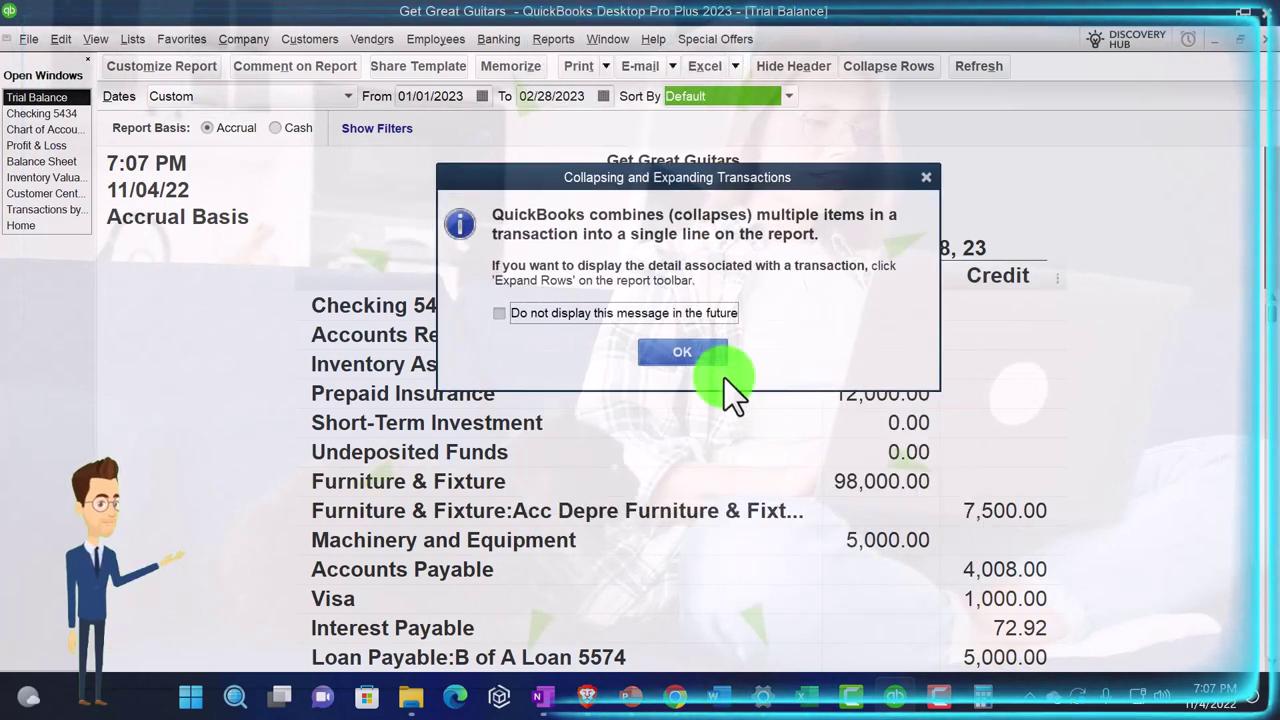
pyautogui.click(701, 354)
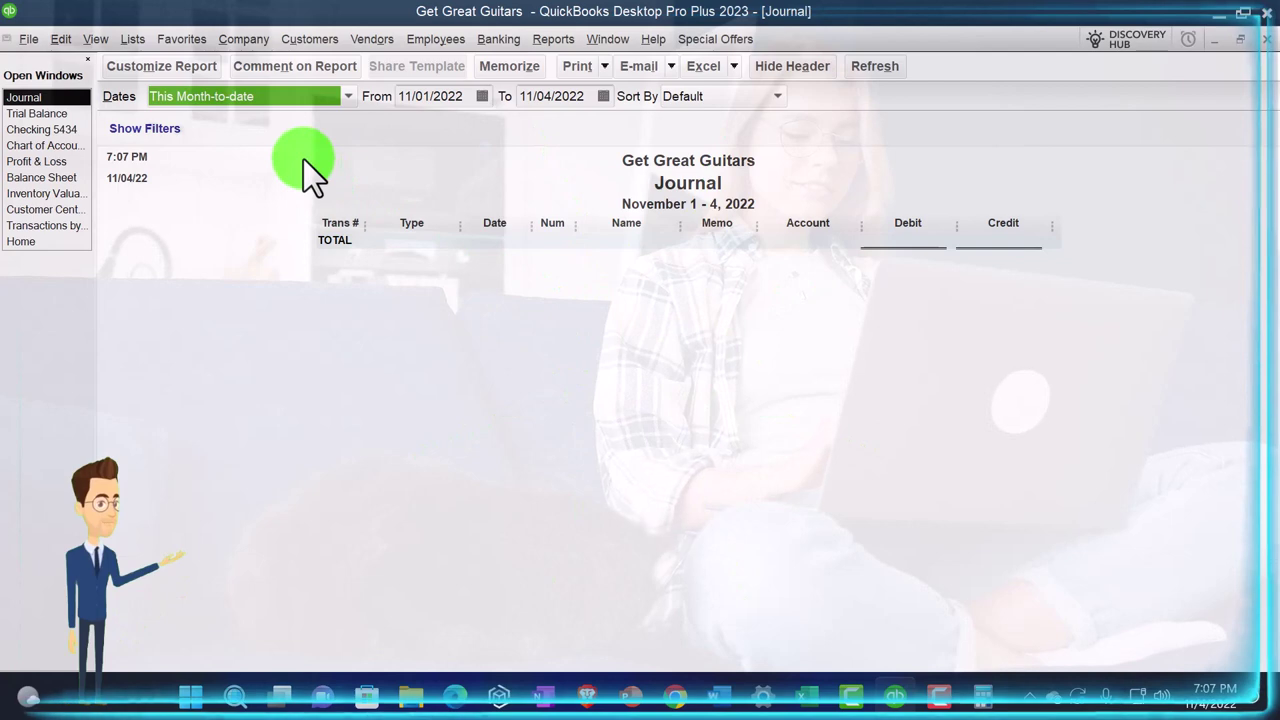
pyautogui.press('Tab')
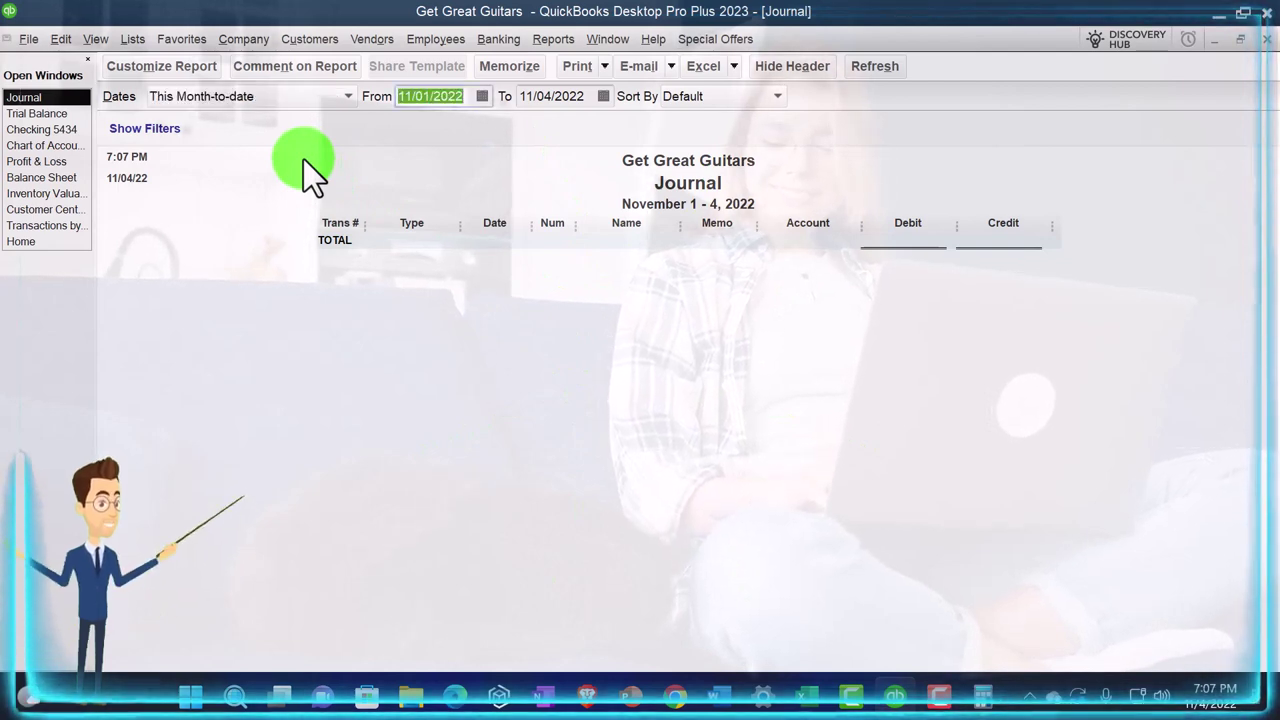
pyautogui.write('02/28/2023')
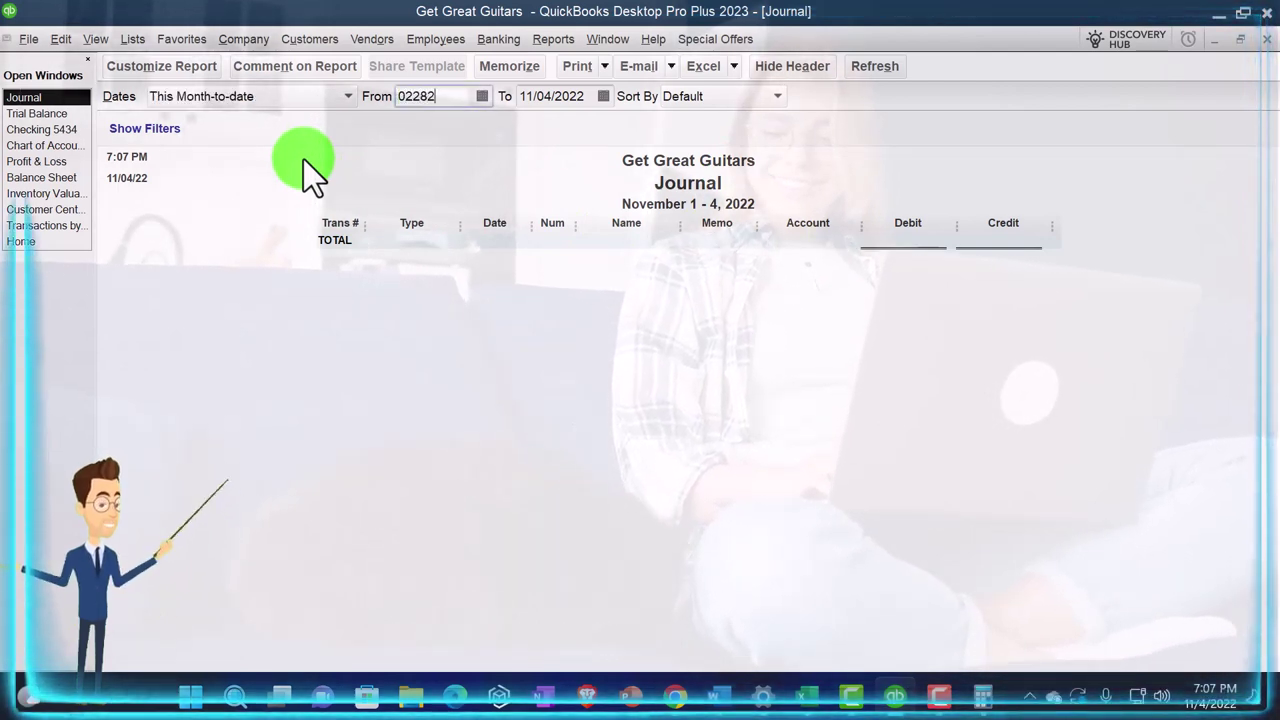
pyautogui.press('Tab')
pyautogui.write('022823')
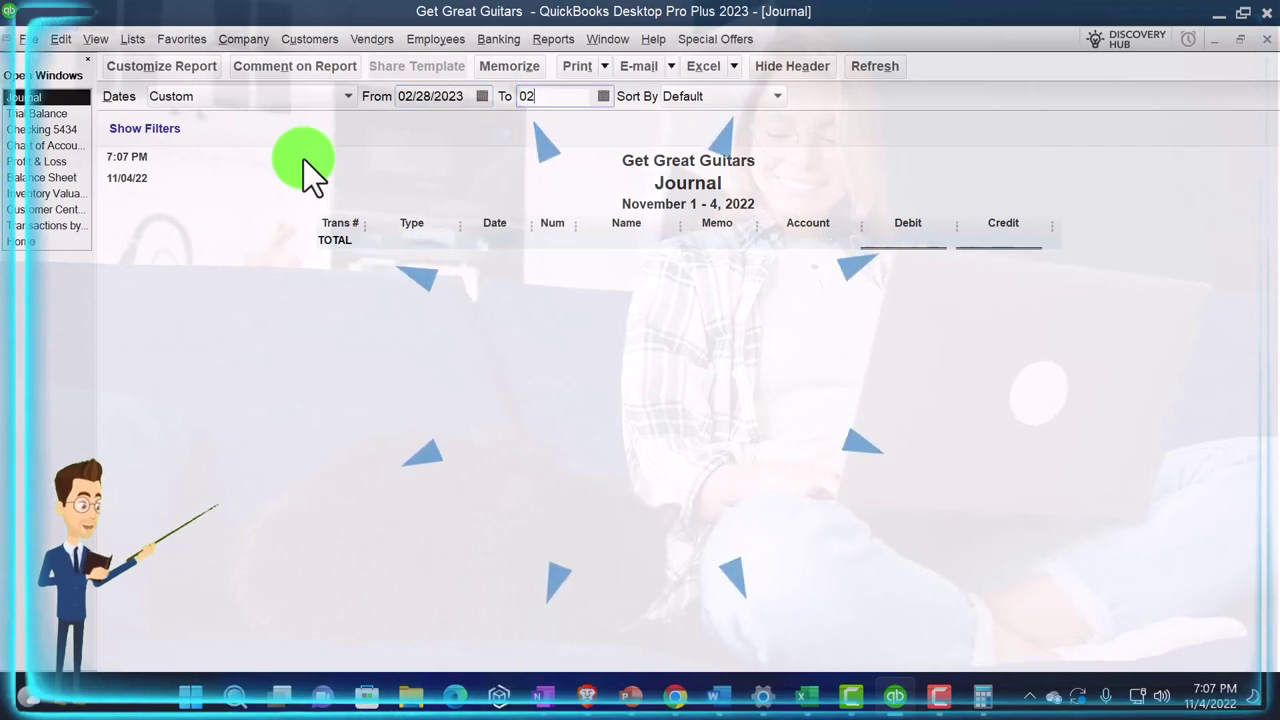
pyautogui.press('Tab')
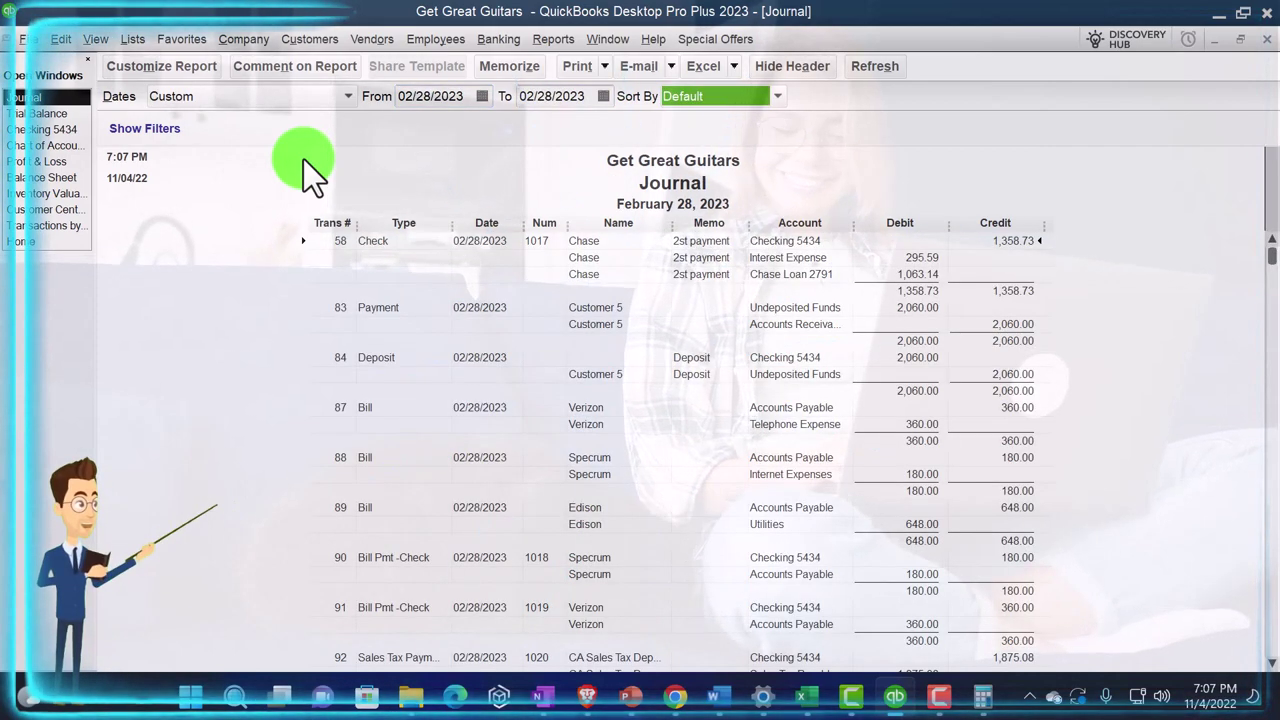
# Filter the Journal report by transaction type so it lists only Journal transactions.
pyautogui.click(191, 68)
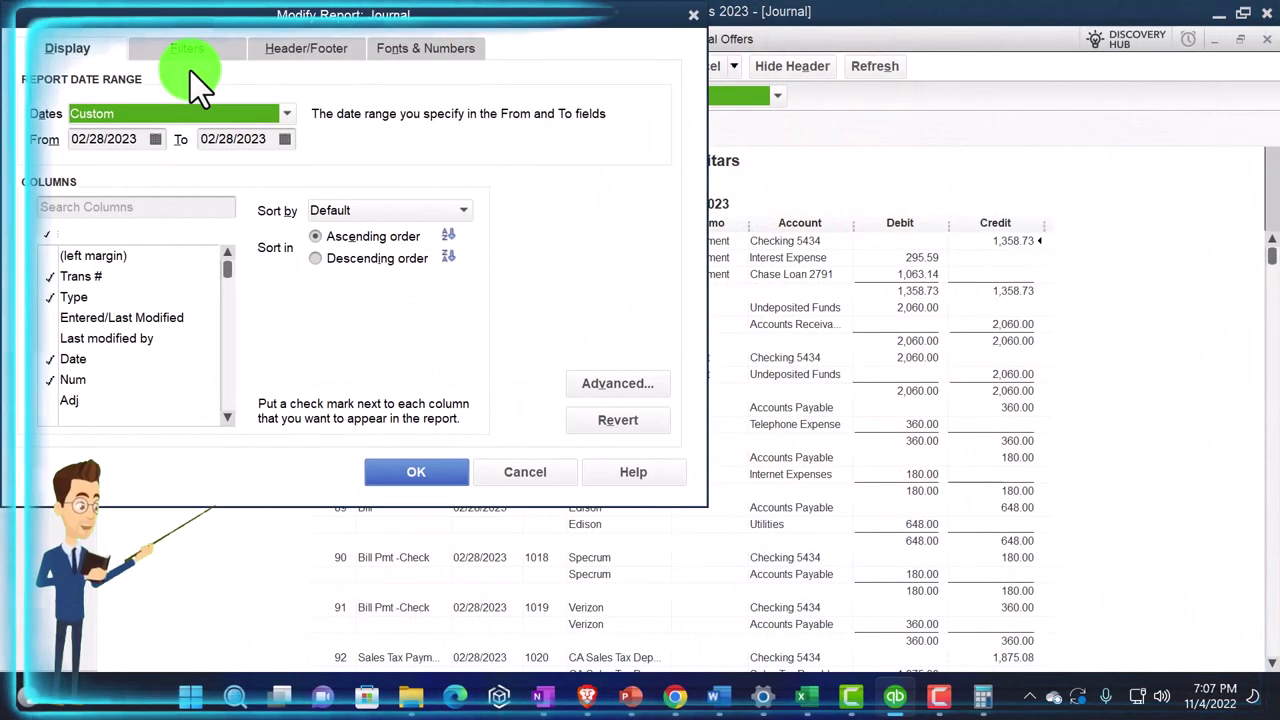
pyautogui.click(187, 49)
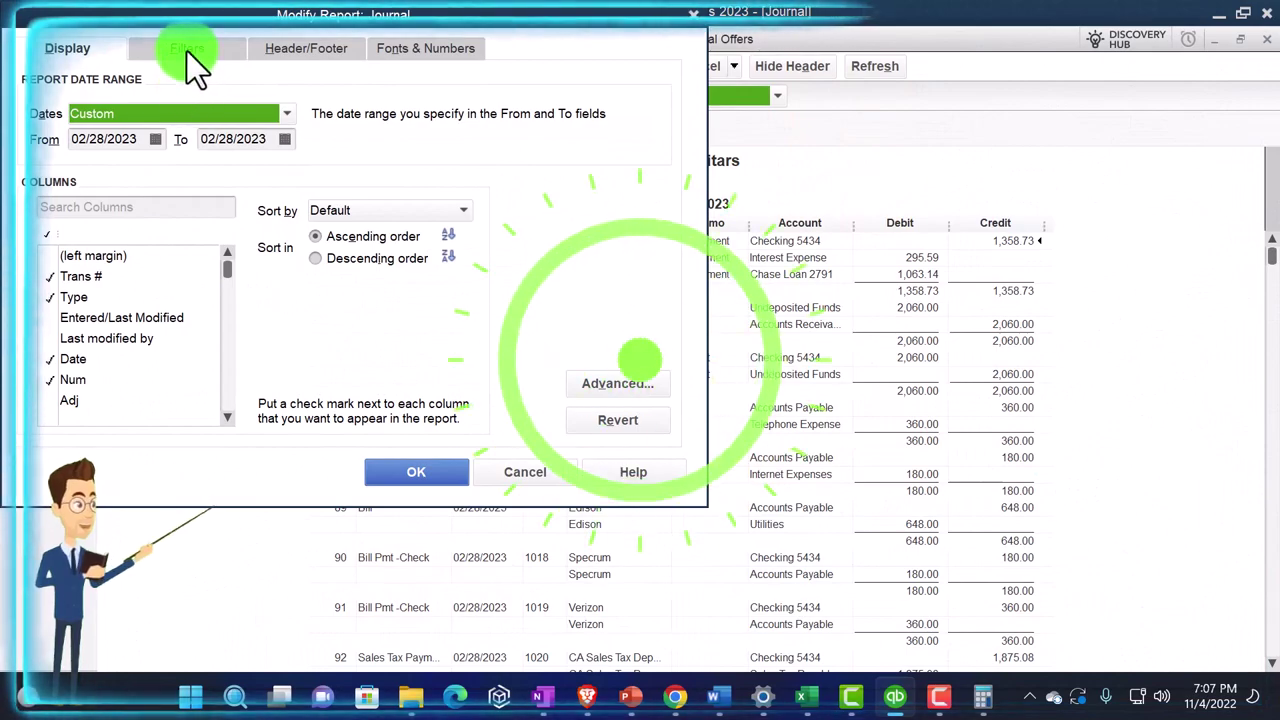
pyautogui.moveTo(177, 182); pyautogui.dragTo(175, 267)
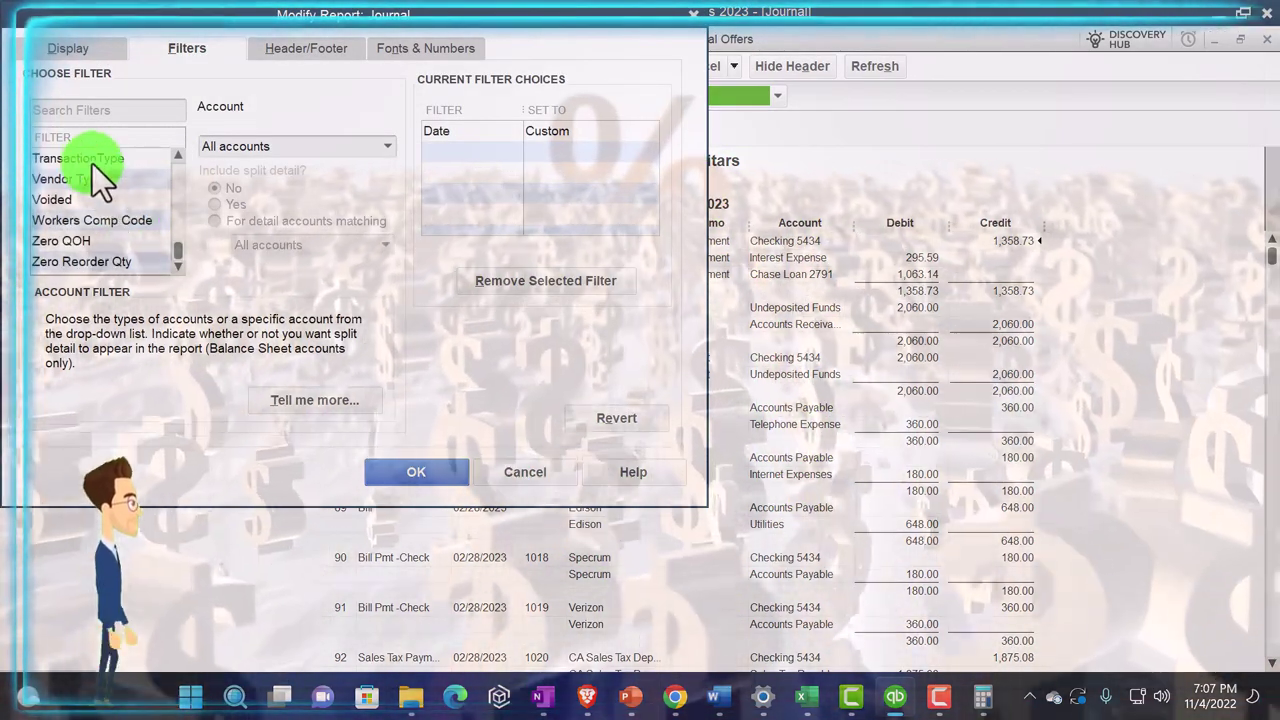
pyautogui.click(91, 160)
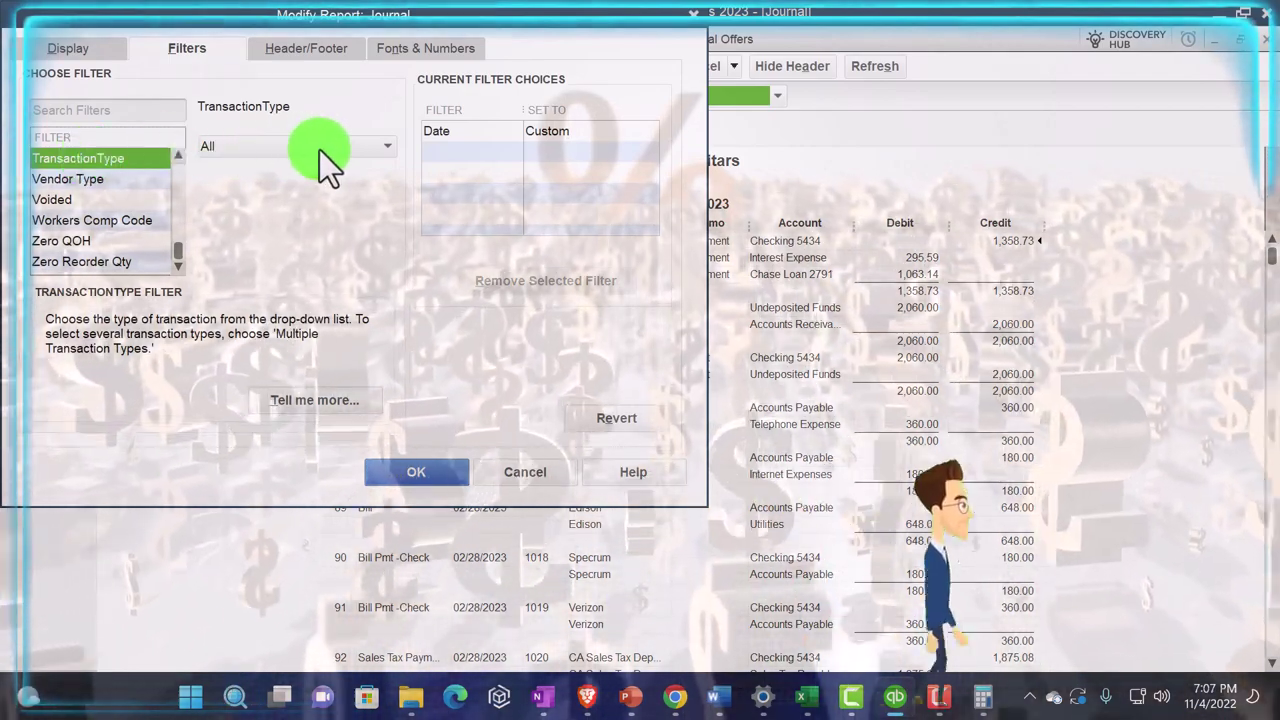
pyautogui.click(320, 150)
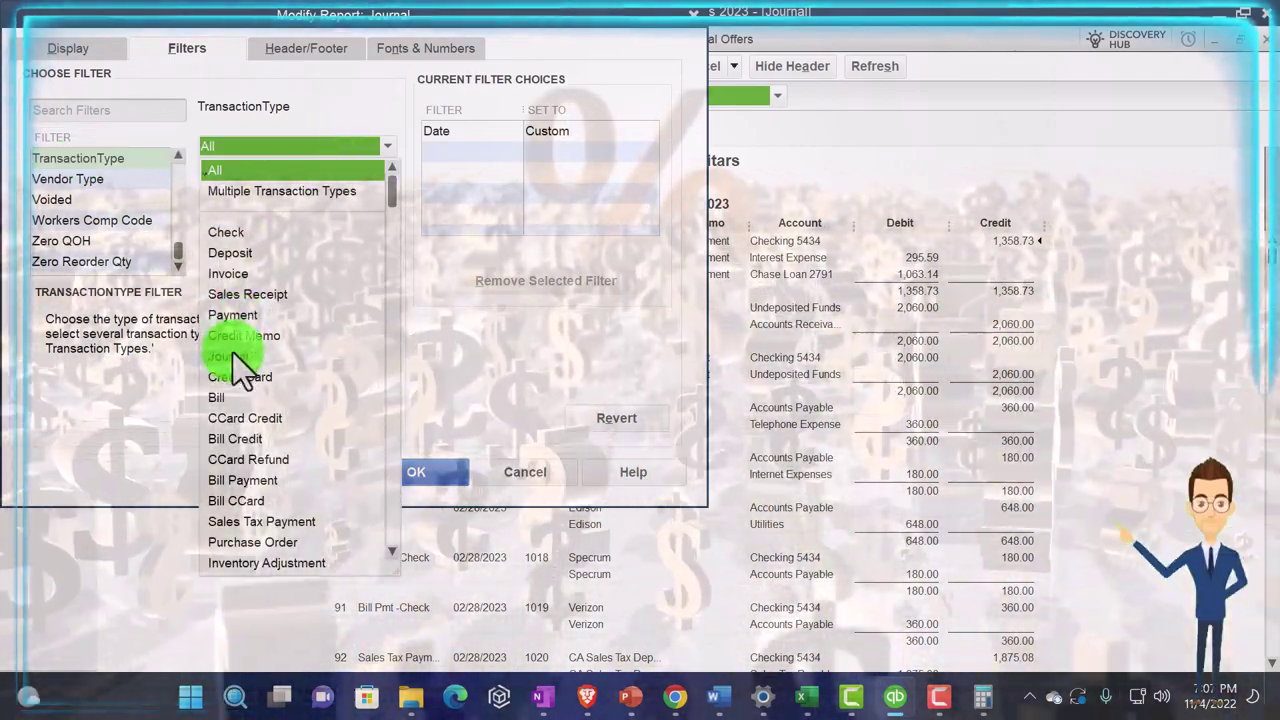
pyautogui.click(233, 357)
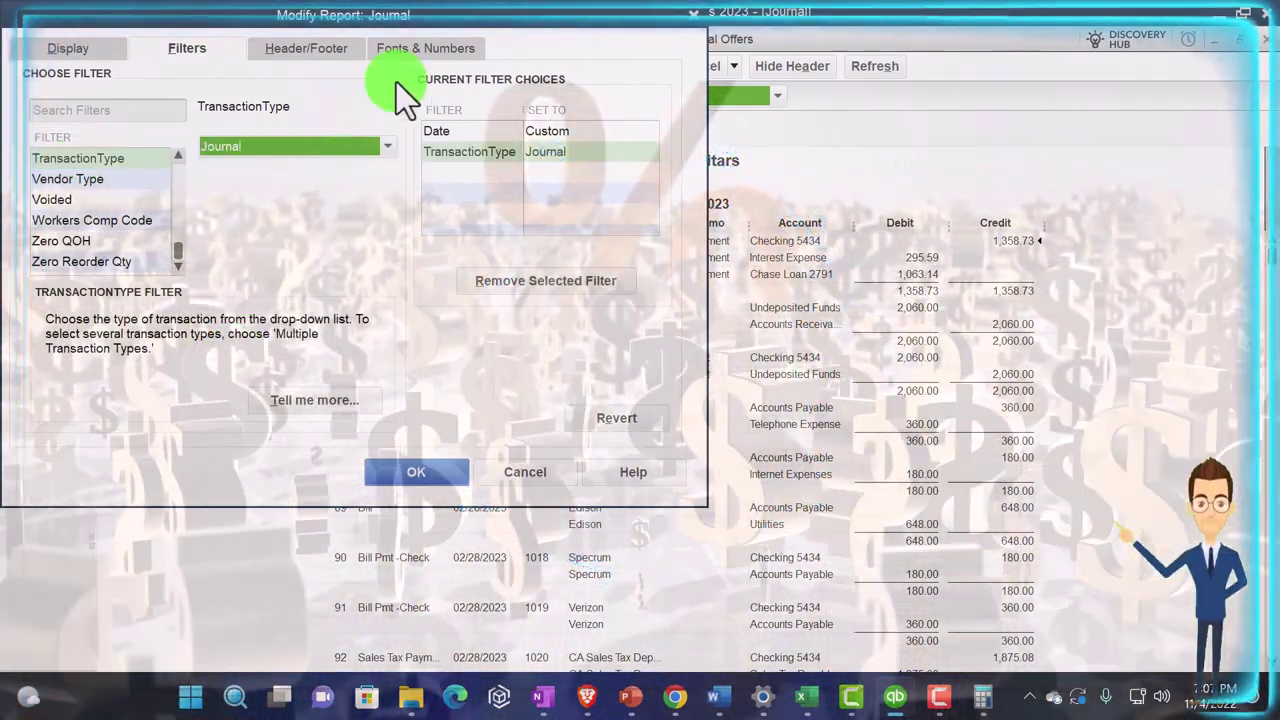
# Set the Journal report's fonts to size 12 and widen its columns to show full dates, names and account titles.
pyautogui.click(403, 50)
pyautogui.click(302, 300)
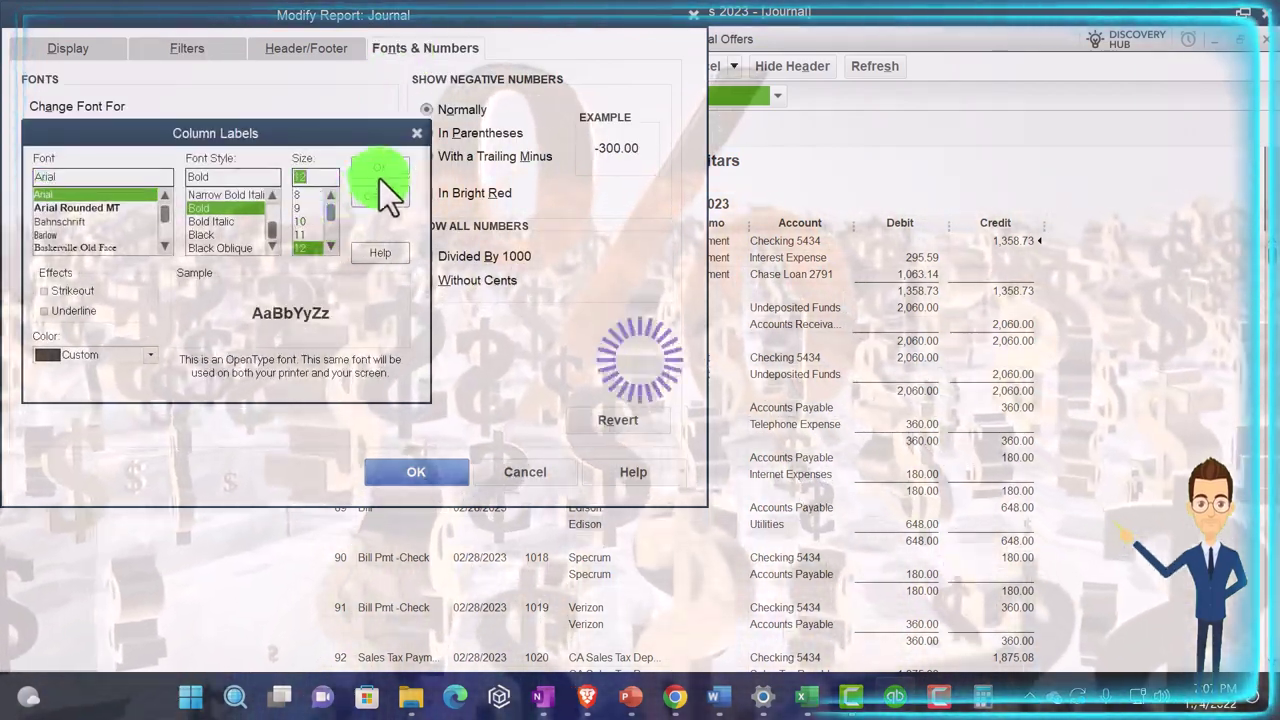
pyautogui.click(380, 167)
pyautogui.click(565, 220)
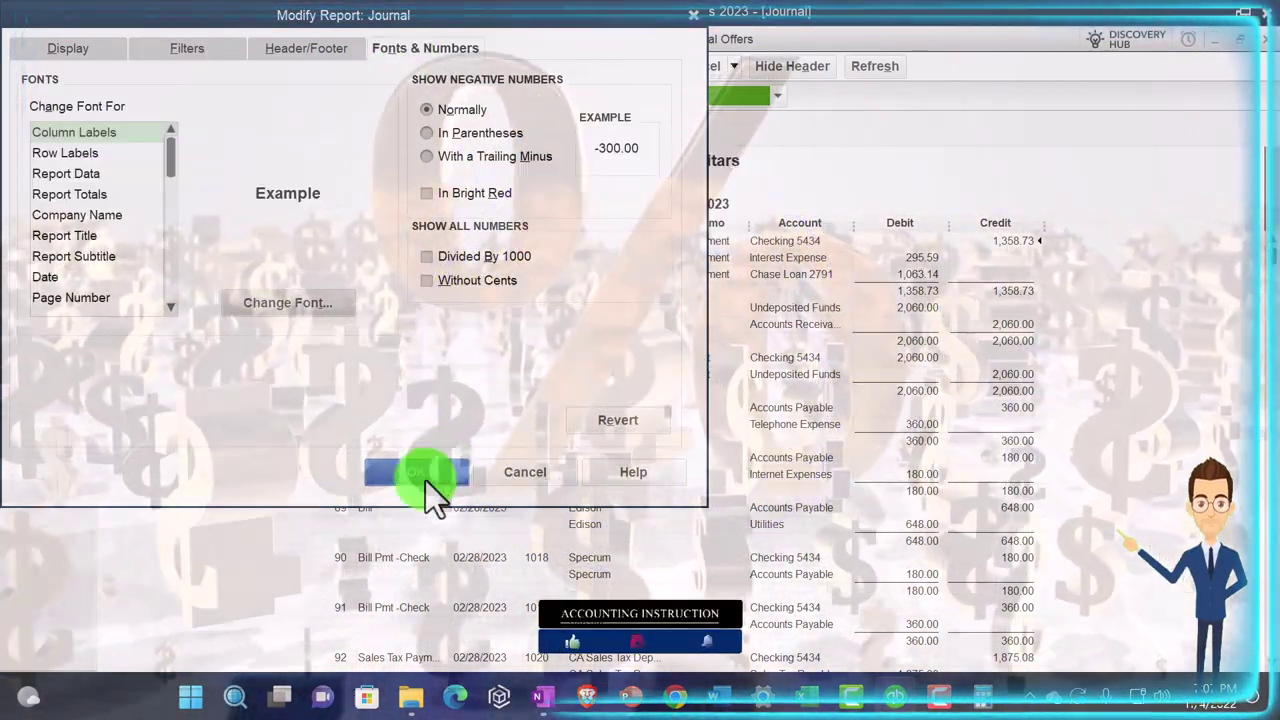
pyautogui.click(418, 474)
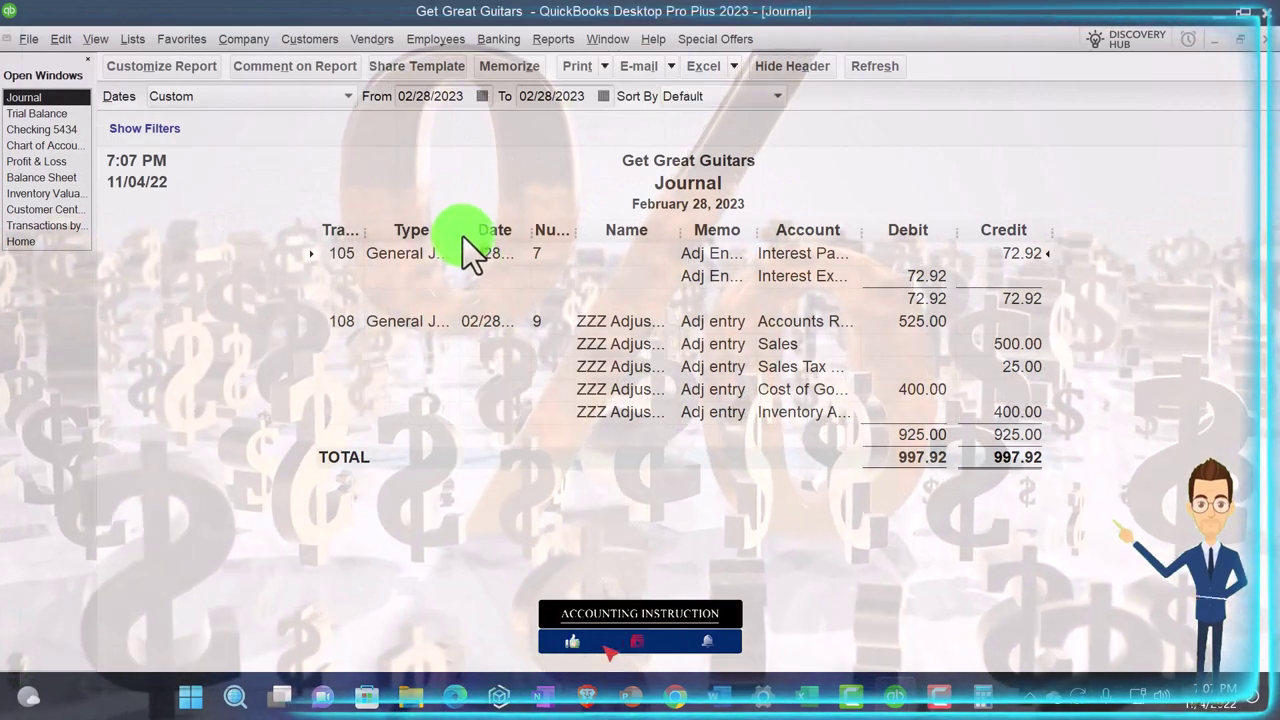
pyautogui.moveTo(613, 229); pyautogui.dragTo(679, 233)
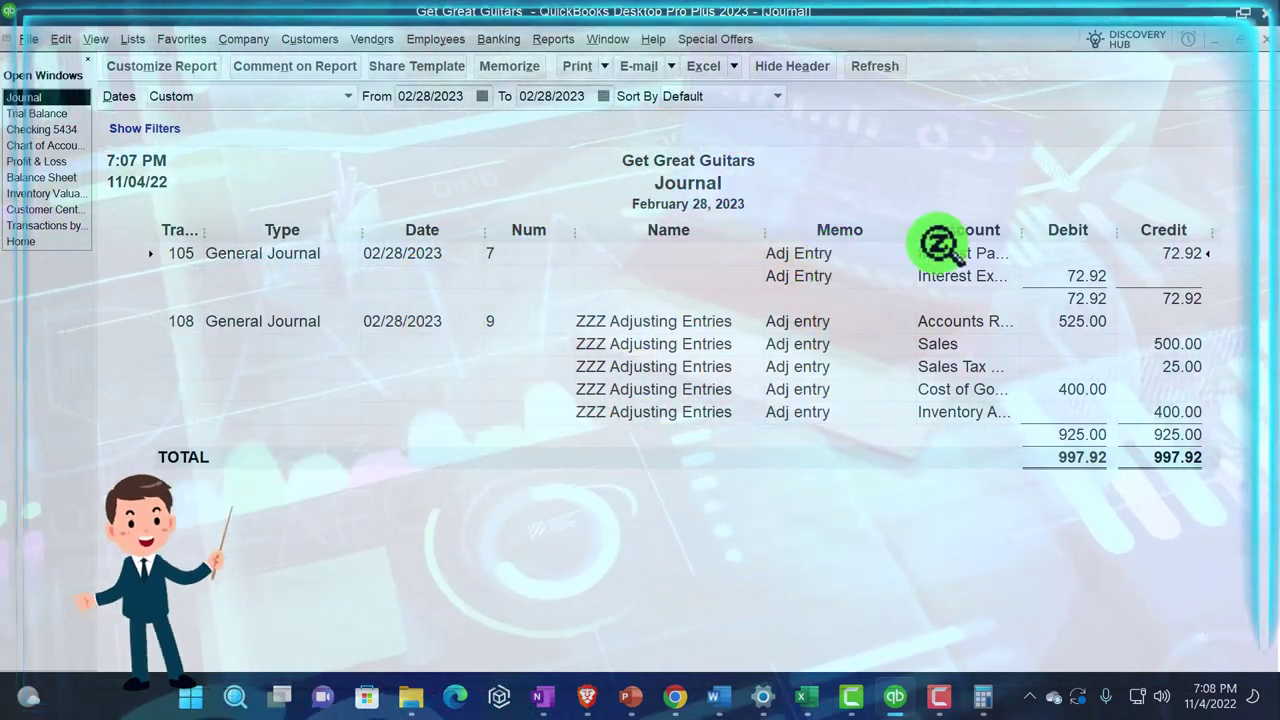
pyautogui.moveTo(1020, 229); pyautogui.dragTo(1088, 232)
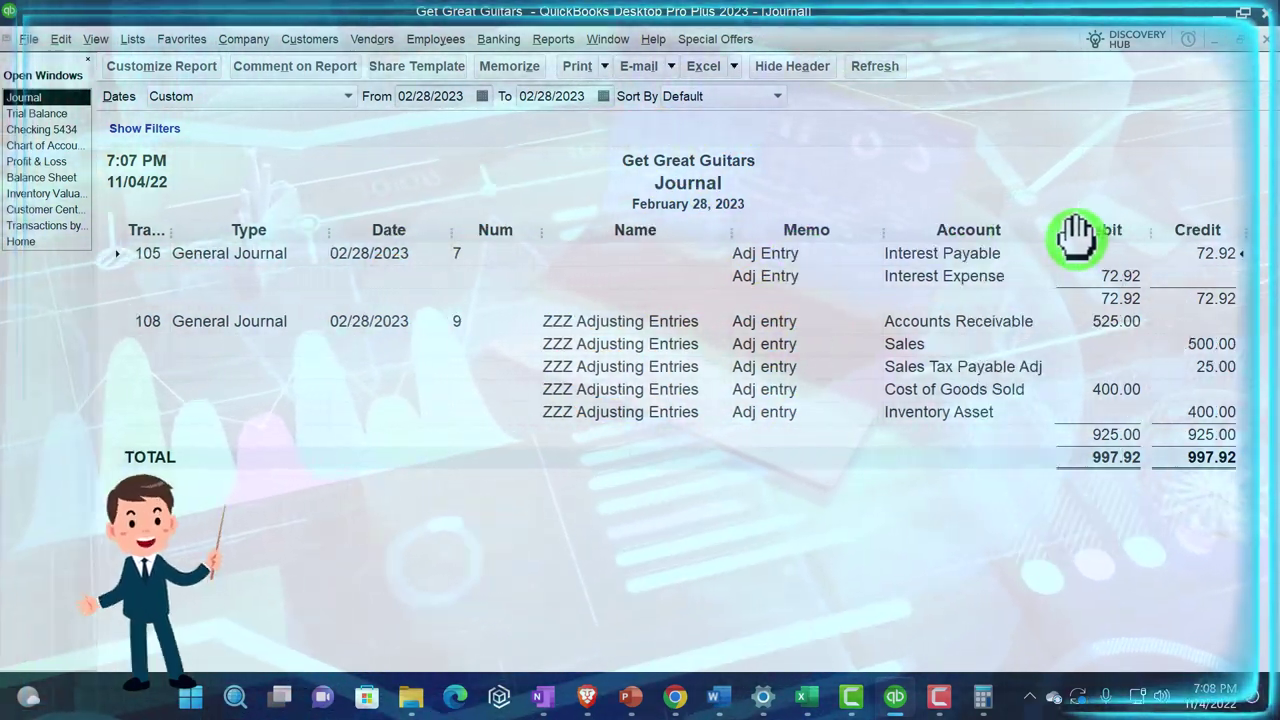
# Set both the start and end dates of the filtered Journal report to 03/01/2023.
pyautogui.moveTo(466, 95); pyautogui.dragTo(398, 92)
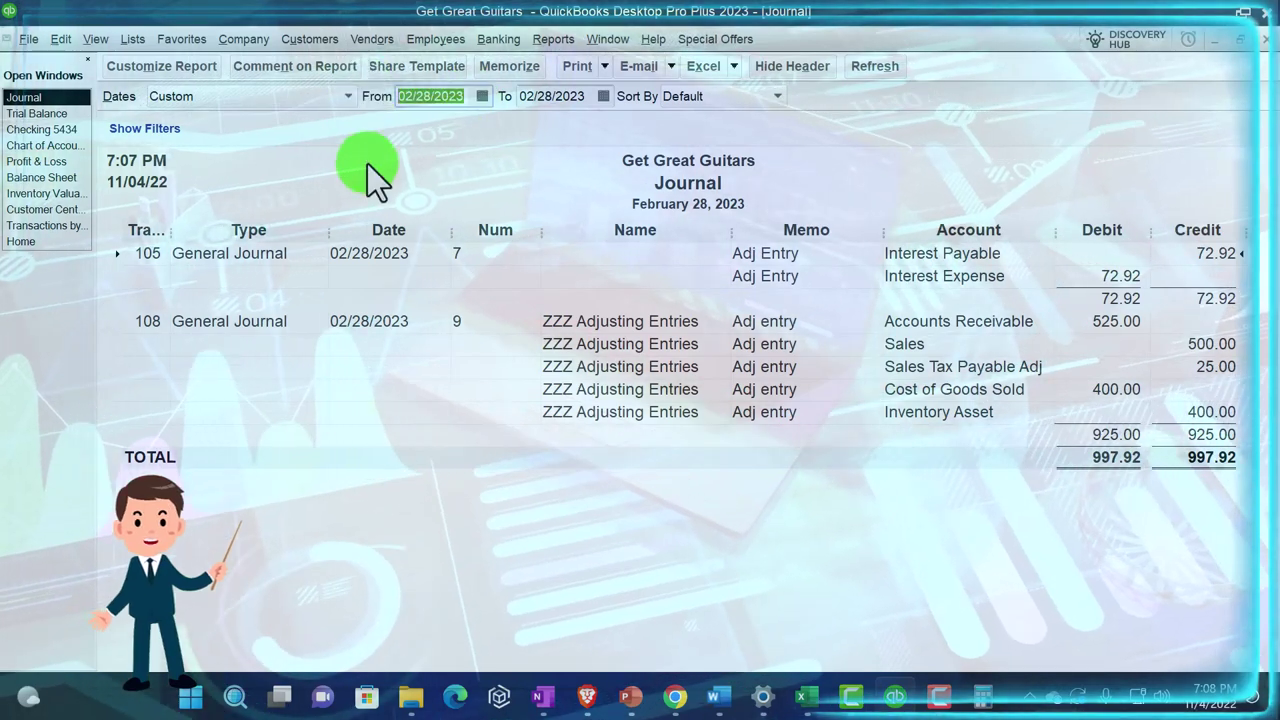
pyautogui.write('03/01/2023')
pyautogui.press('Tab')
pyautogui.press('Tab')
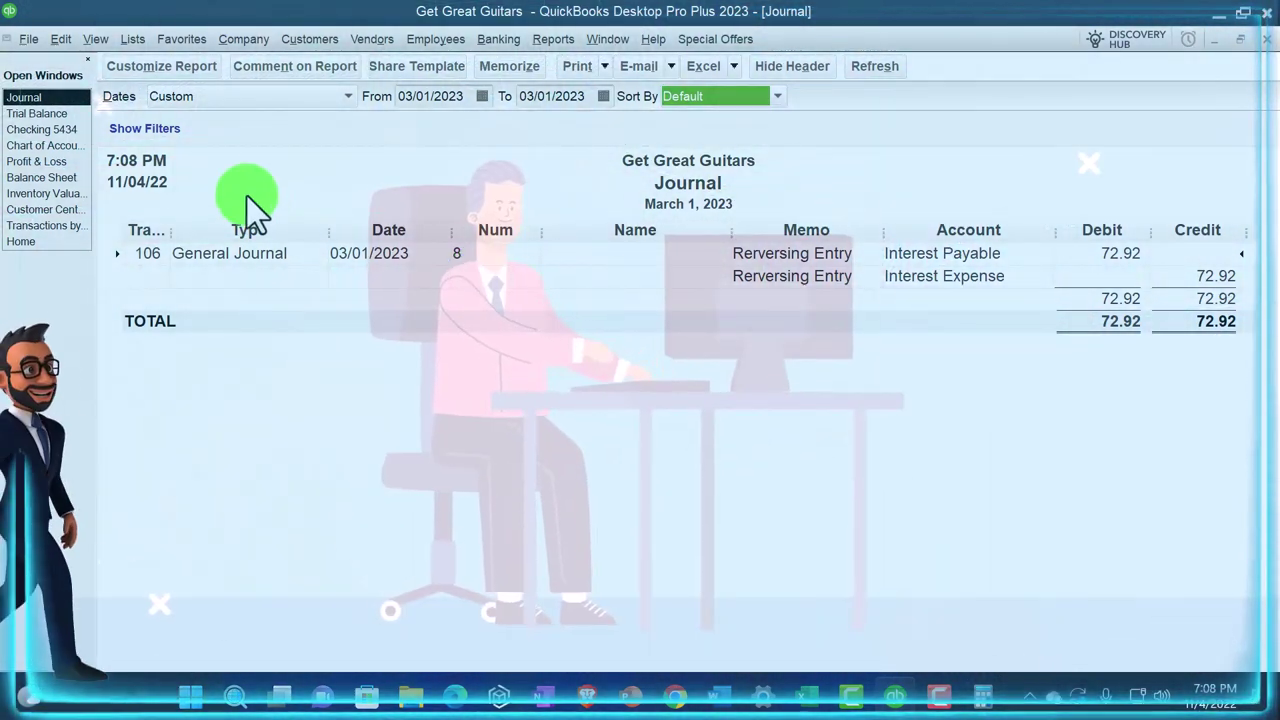
# Return to the Trial Balance and review all account balances through to the debit and credit totals.
pyautogui.click(60, 113)
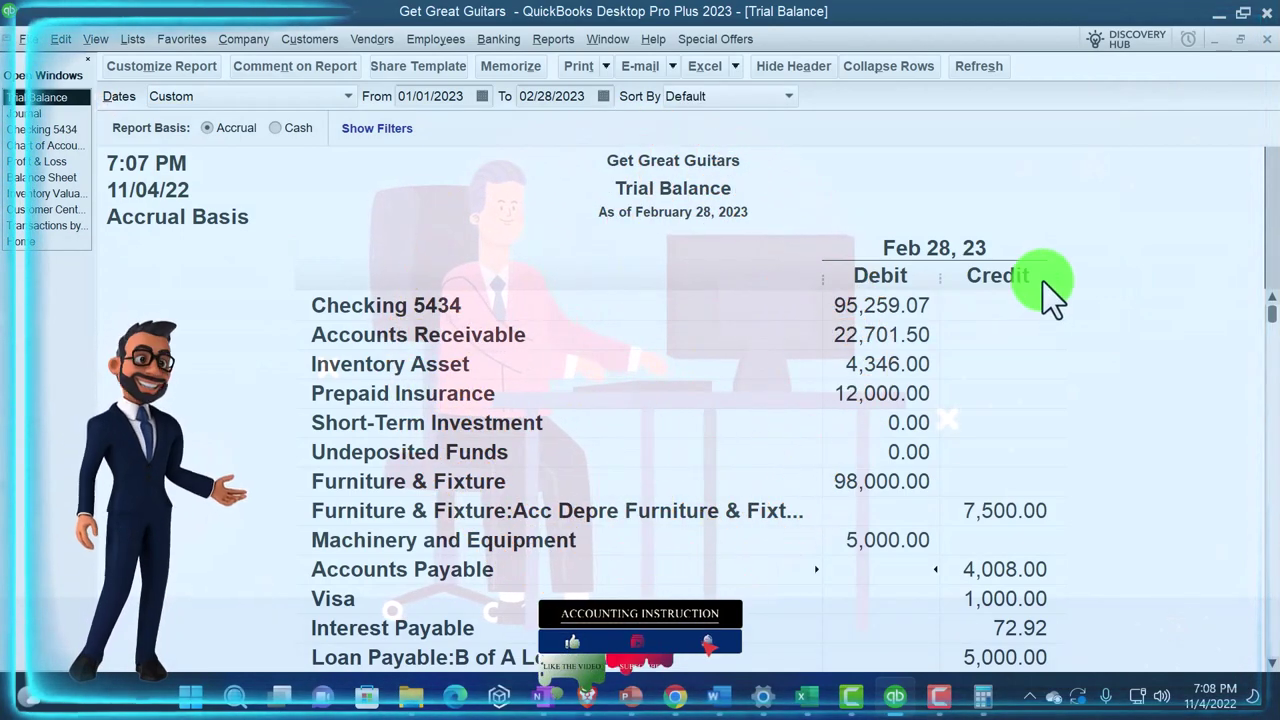
pyautogui.scroll(-2, 1043, 281)
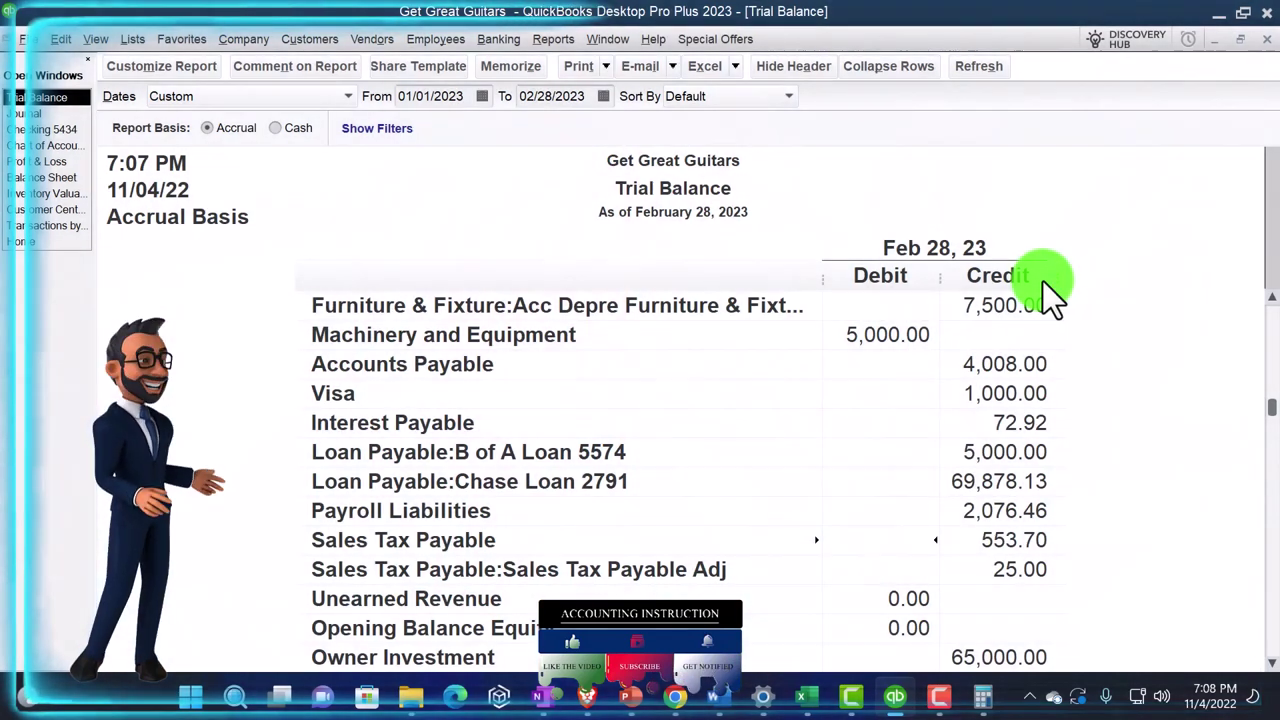
pyautogui.scroll(-2, 1043, 281)
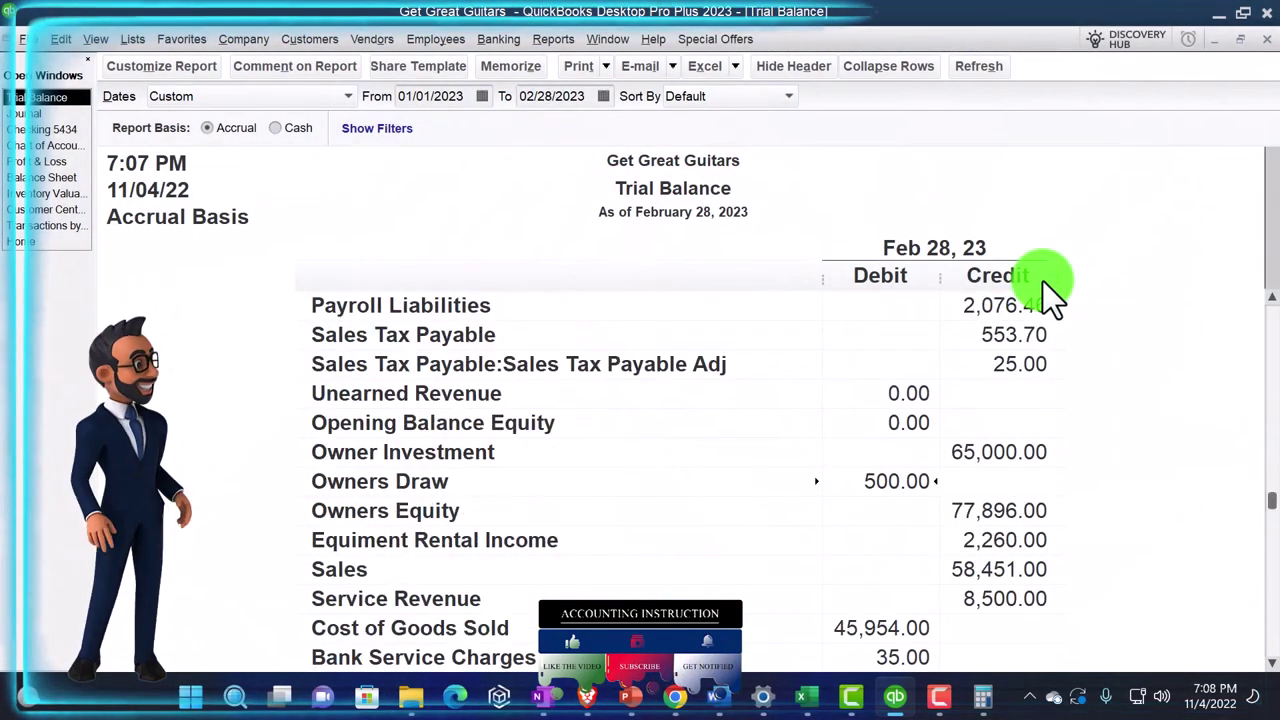
pyautogui.scroll(-2, 1043, 281)
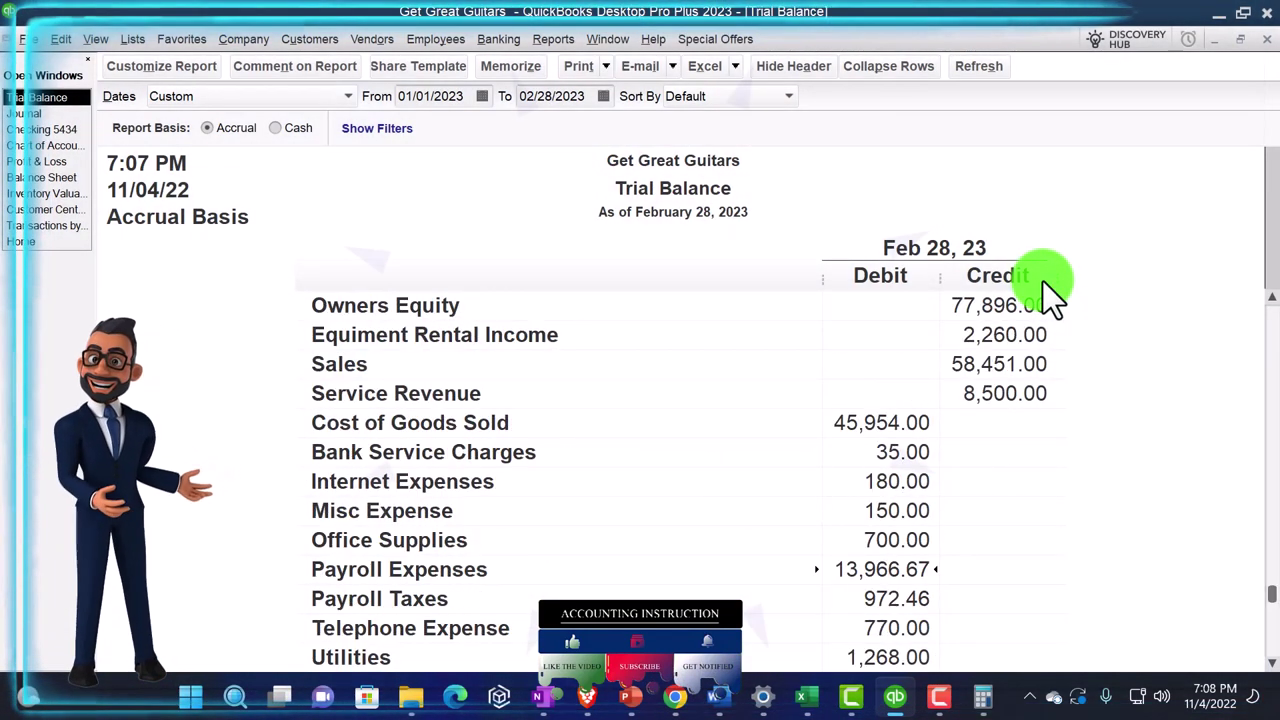
pyautogui.scroll(-2, 1043, 281)
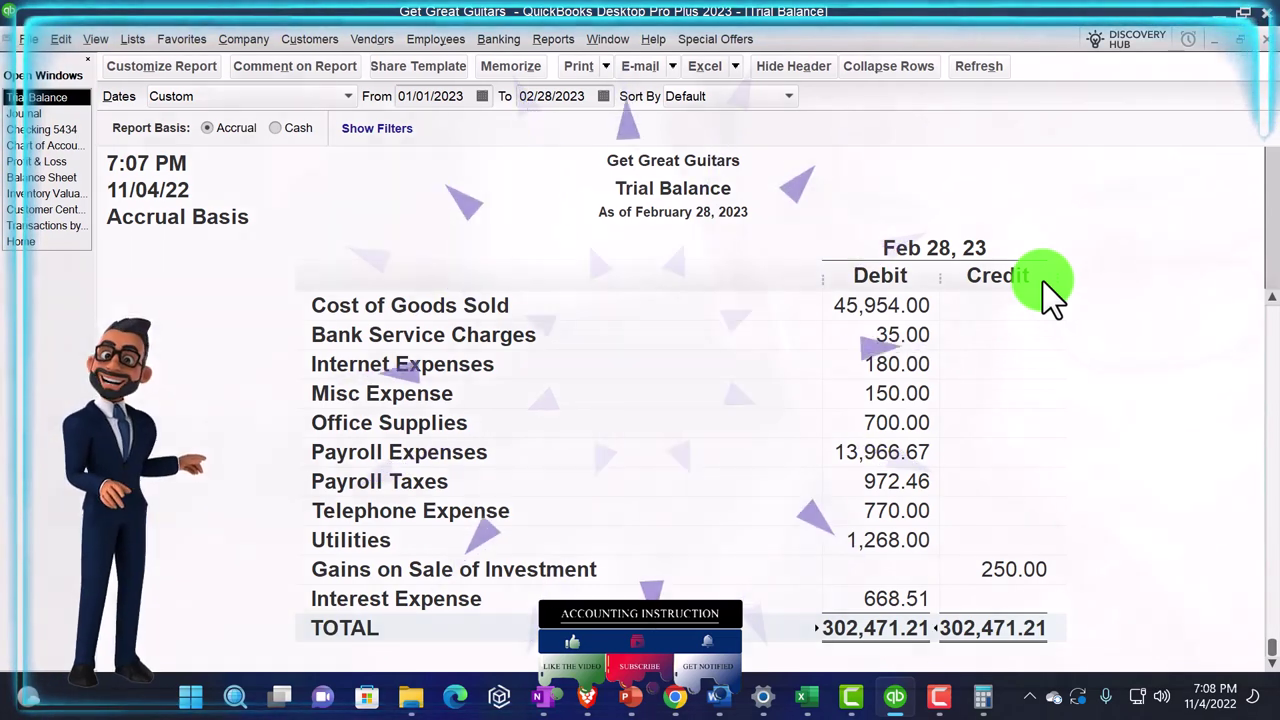